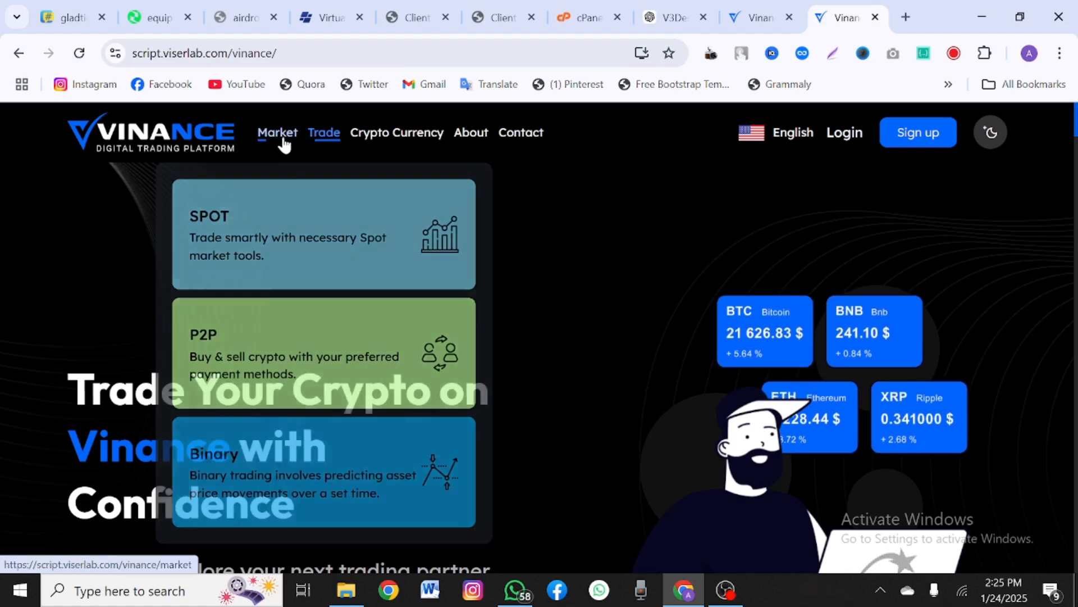
# Step: Scroll up and down through the Vinance homepage market pairs table
pyautogui.scroll(-10, 281, 304)
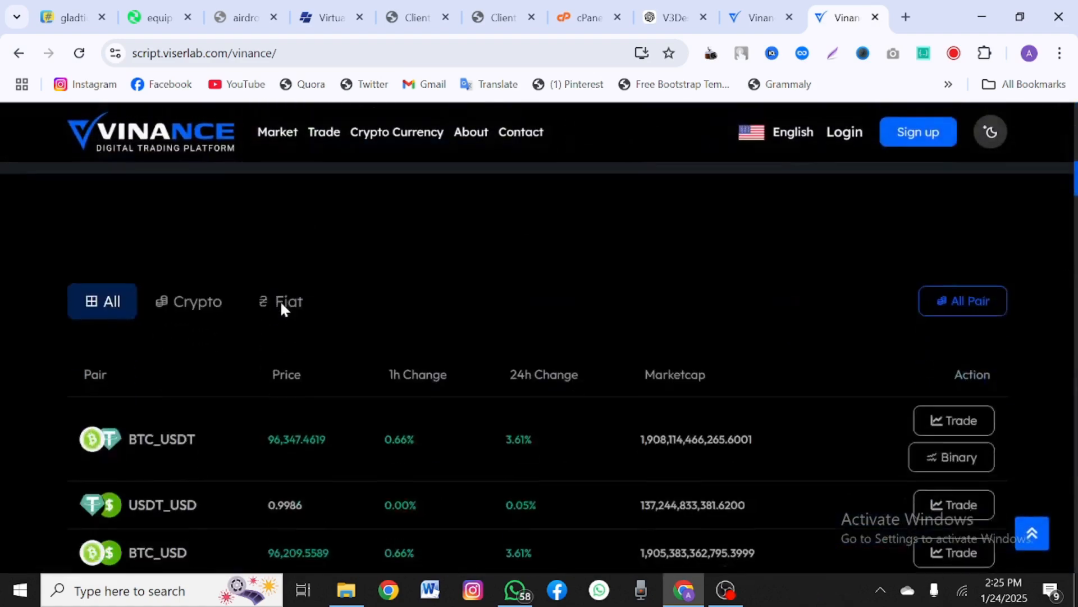
pyautogui.scroll(3, 281, 300)
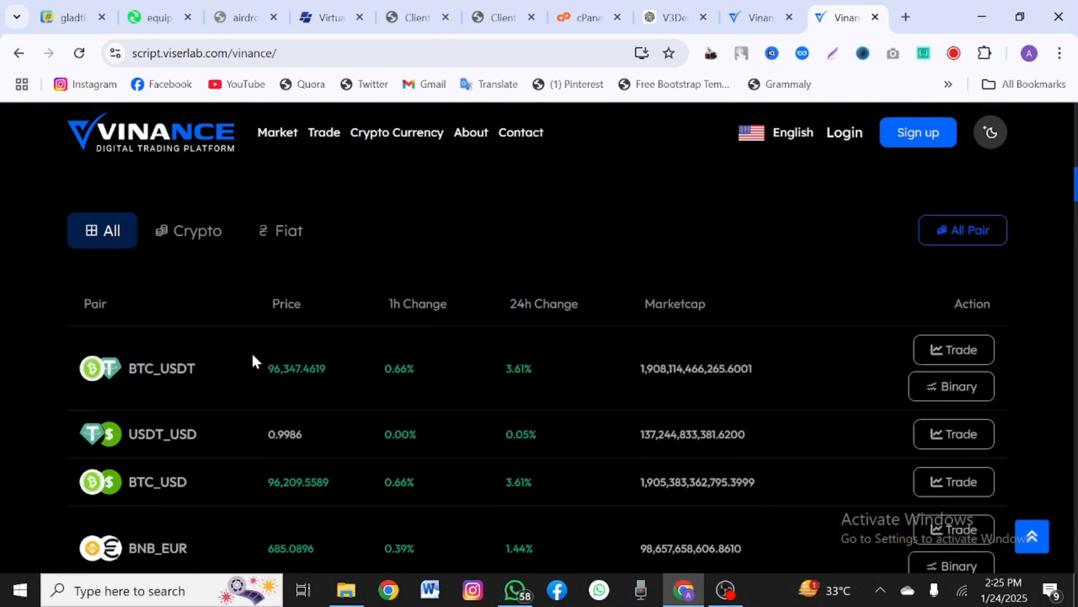
pyautogui.scroll(-15, 301, 260)
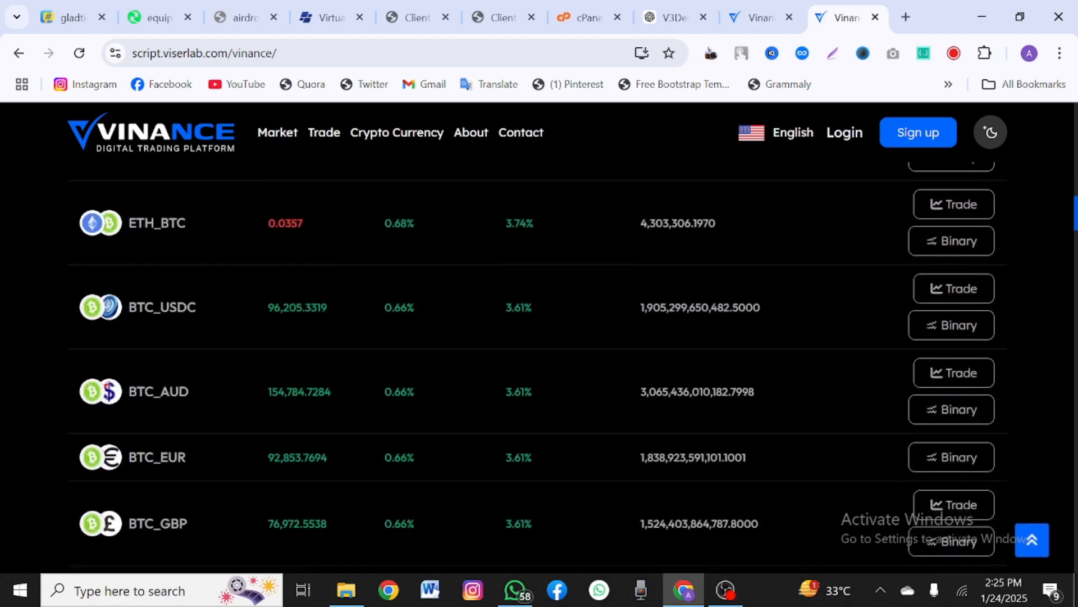
pyautogui.scroll(-5, 298, 254)
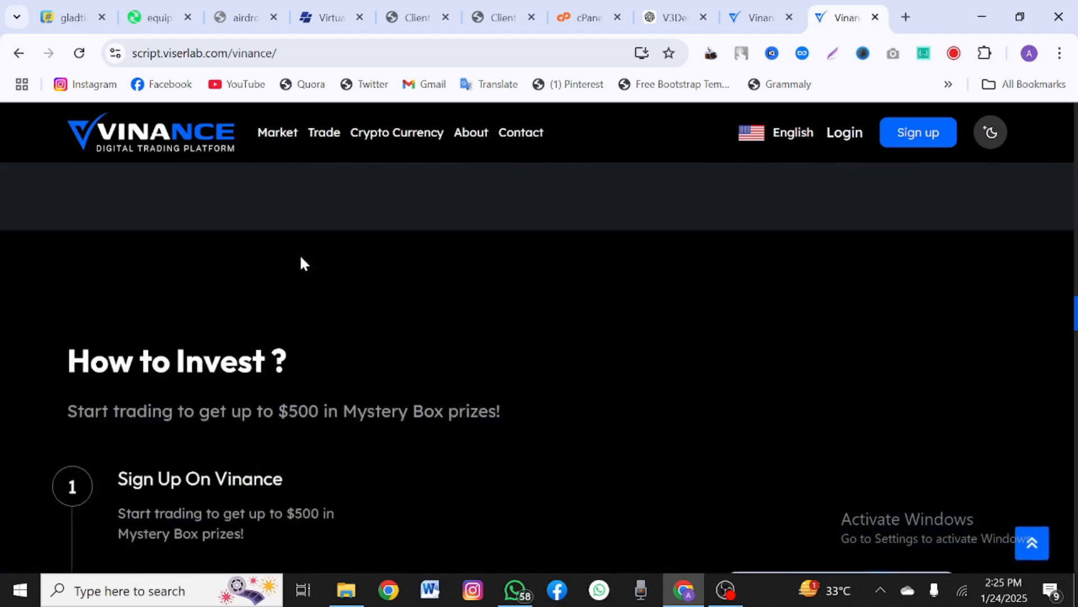
pyautogui.scroll(8, 298, 254)
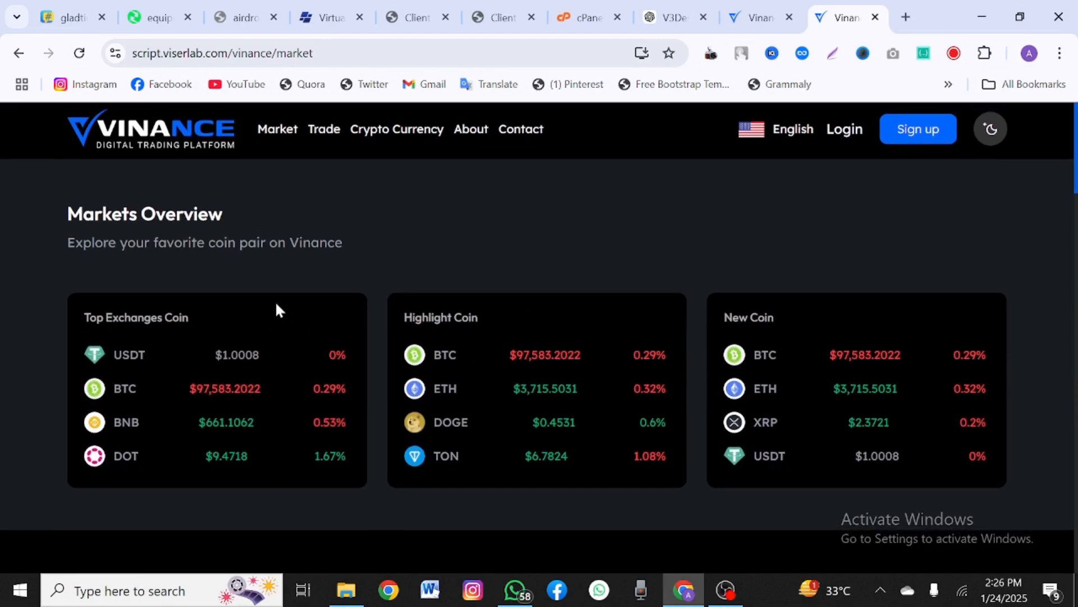
# Step: Scroll the Market page pairs table, highlighting part of the Top Exchanges Coin heading
pyautogui.scroll(-1, 276, 306)
pyautogui.moveTo(131, 289); pyautogui.dragTo(189, 289)
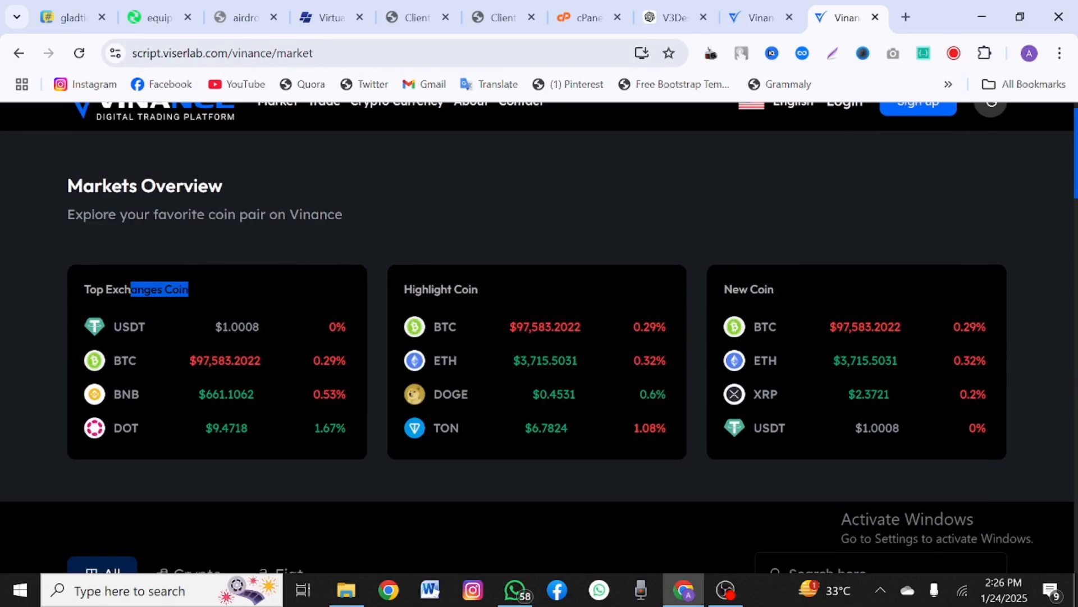
pyautogui.scroll(-5, 710, 261)
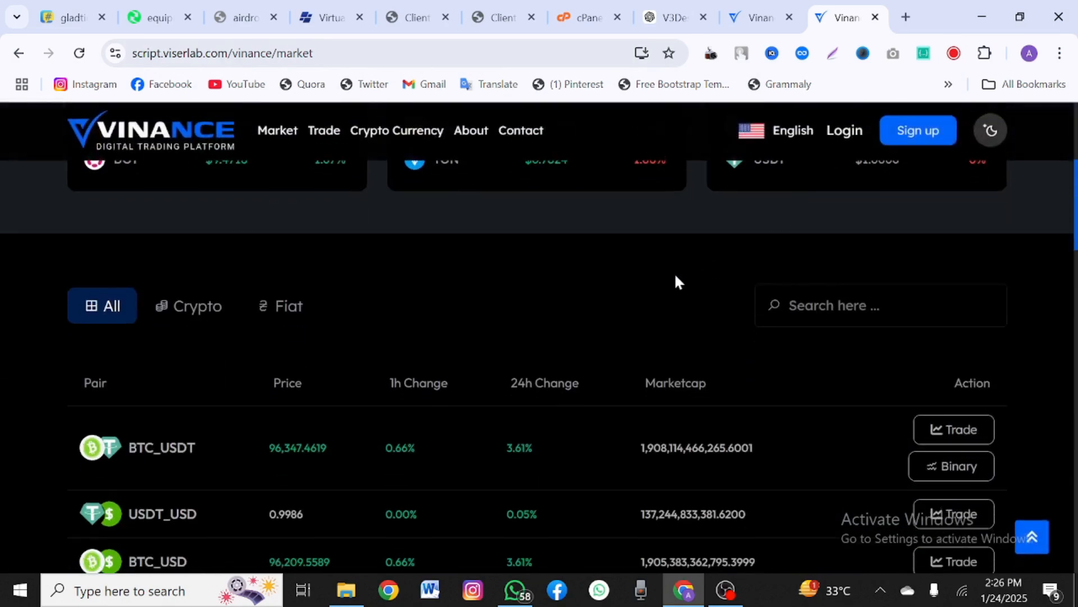
pyautogui.scroll(-10, 675, 280)
pyautogui.scroll(-4, 675, 280)
pyautogui.scroll(15, 675, 279)
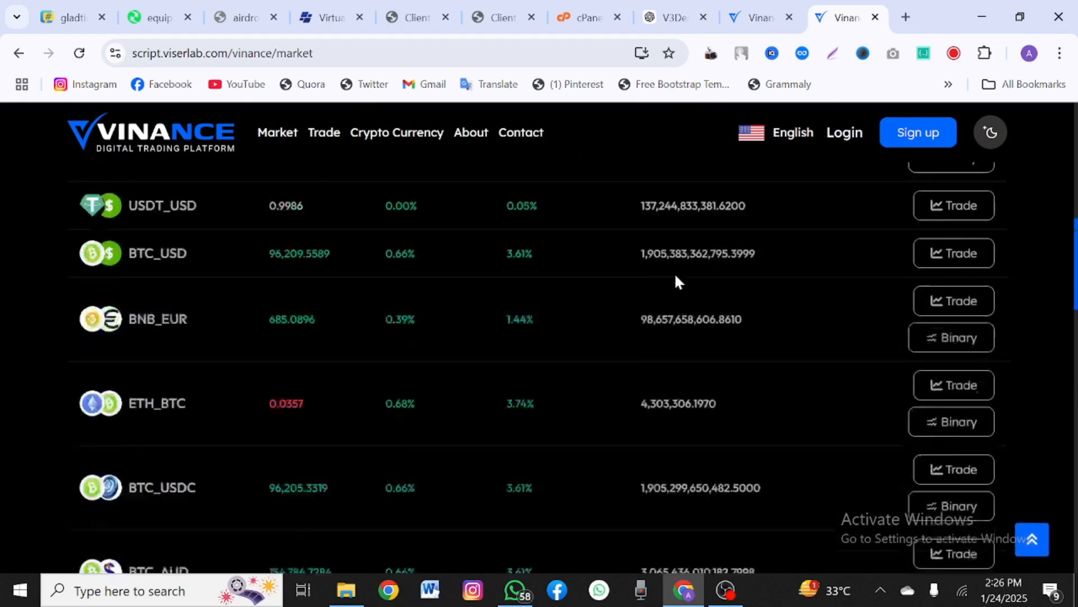
pyautogui.scroll(-4, 676, 280)
# Step: Highlight the BTC_USDT market cap figure and reveal the Trade menu's SPOT, P2P and Binary options
pyautogui.moveTo(656, 332); pyautogui.dragTo(699, 332)
pyautogui.moveTo(653, 397); pyautogui.dragTo(773, 414)
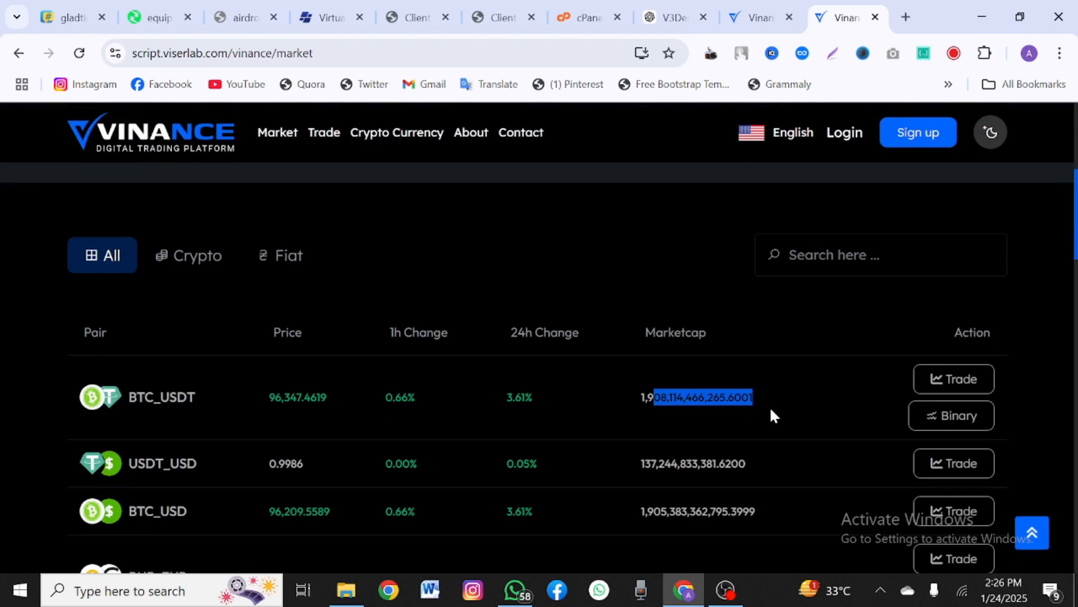
pyautogui.scroll(5, 447, 380)
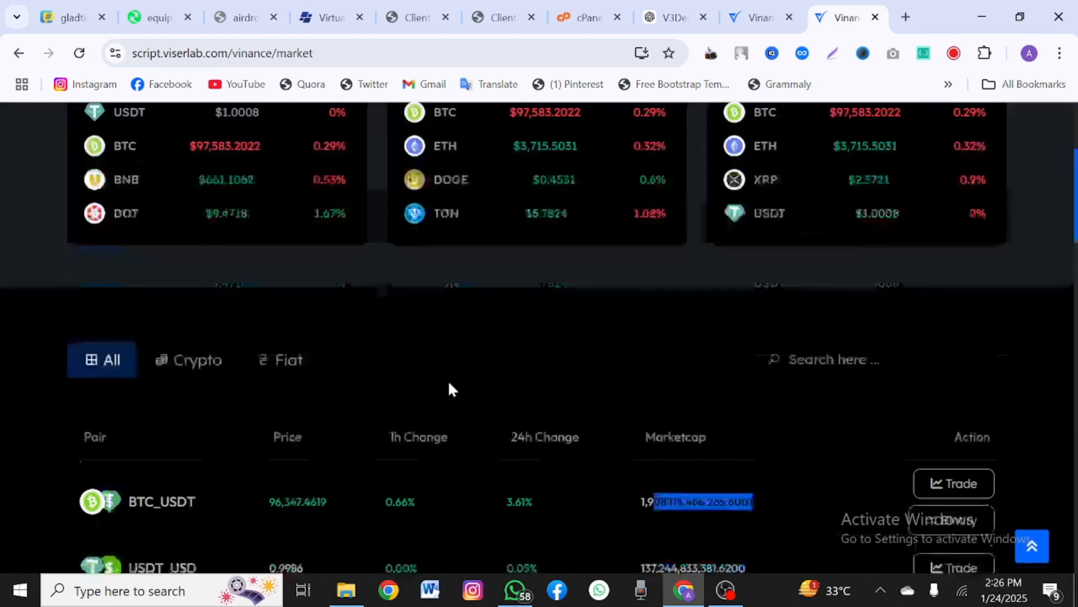
pyautogui.moveTo(314, 157)
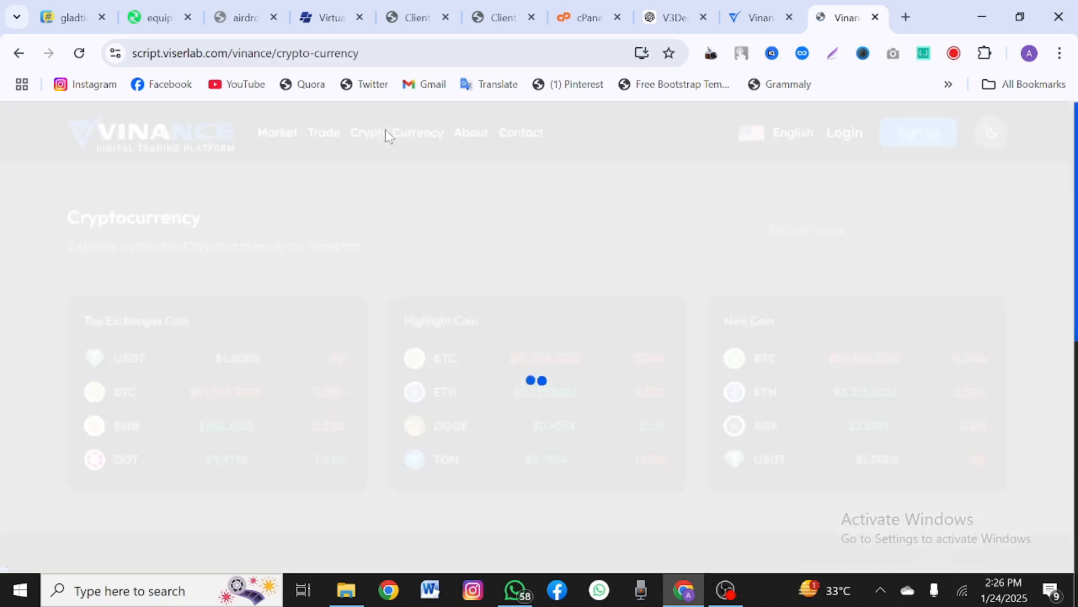
# Step: Scroll the Cryptocurrency coin list down to the footer and back, then go to Login
pyautogui.scroll(-8, 355, 314)
pyautogui.scroll(-2, 355, 321)
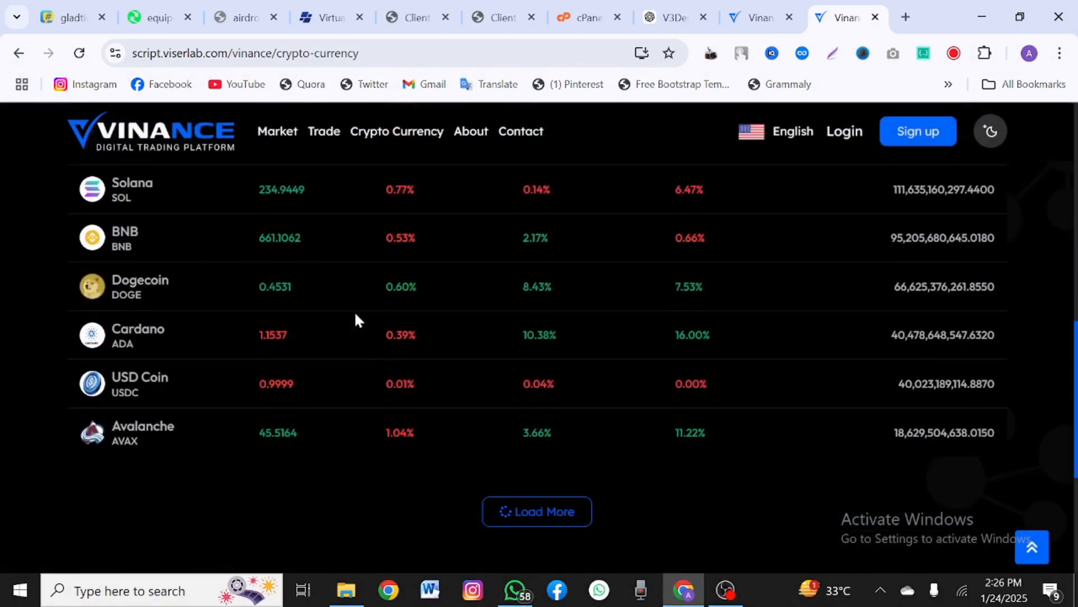
pyautogui.scroll(6, 355, 320)
pyautogui.scroll(-8, 355, 319)
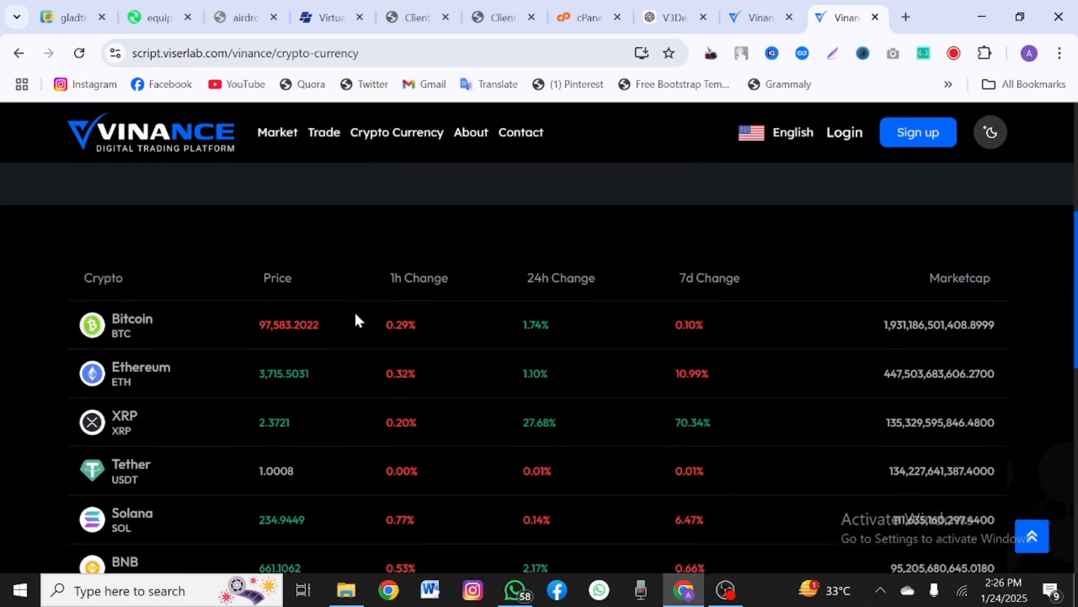
pyautogui.scroll(-3, 355, 314)
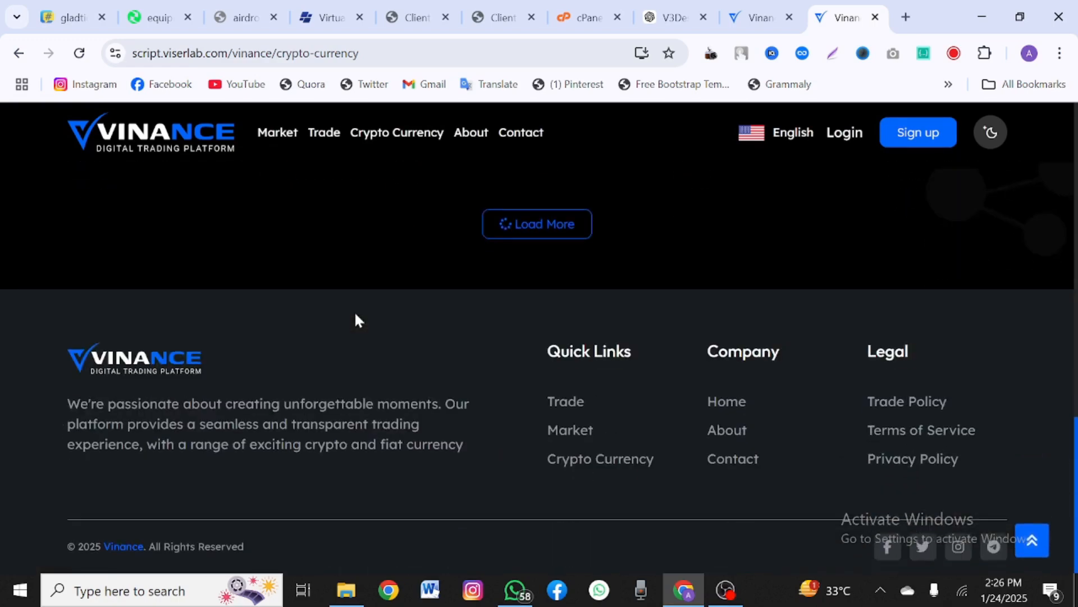
pyautogui.scroll(15, 355, 314)
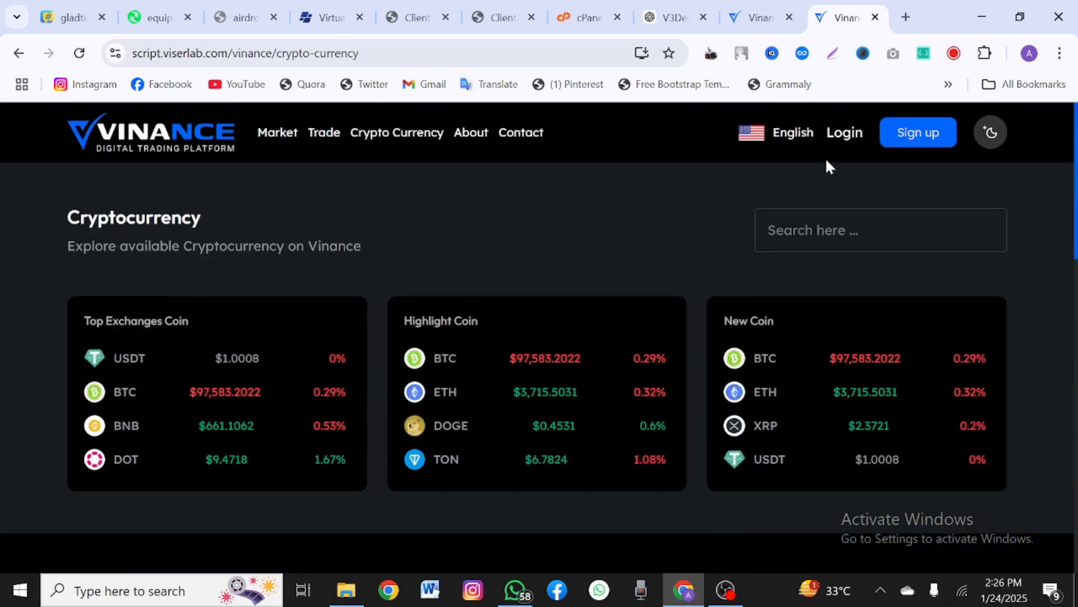
pyautogui.click(855, 134)
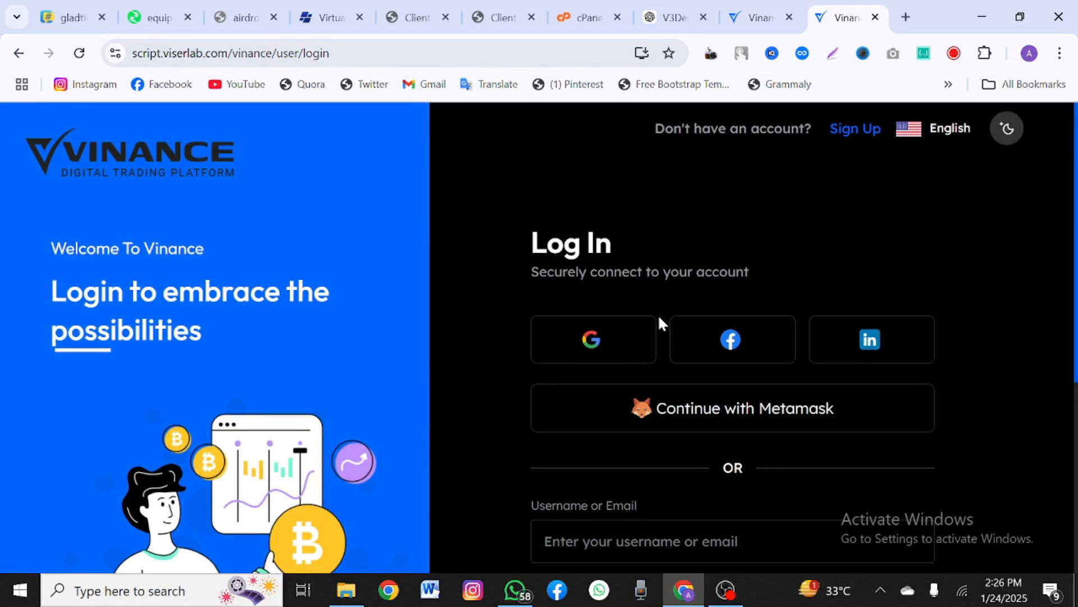
# Step: Fill the username from a saved account suggestion and type the account password
pyautogui.scroll(-3, 646, 370)
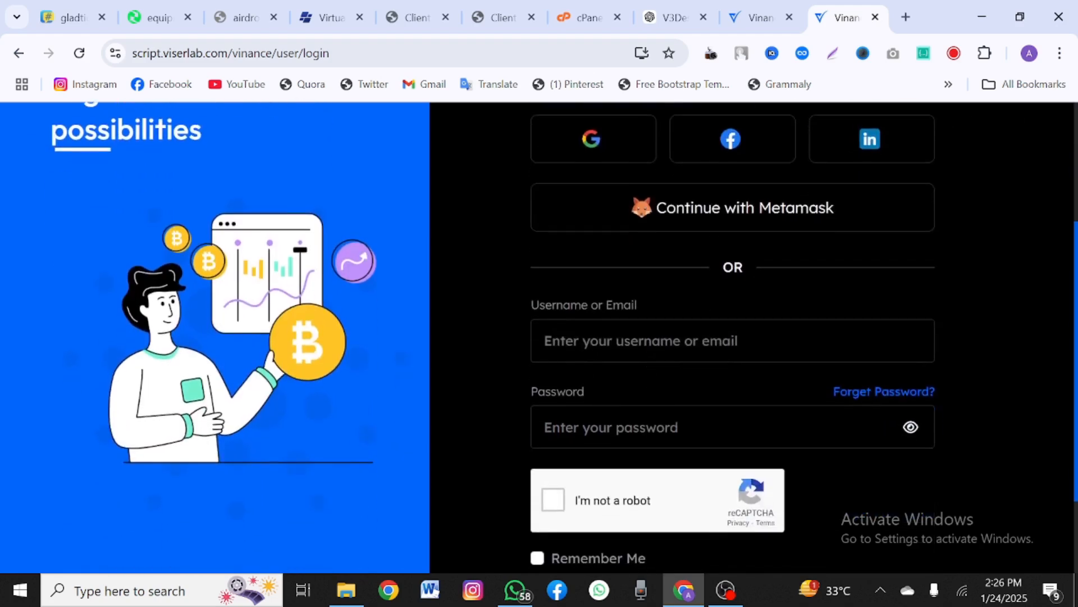
pyautogui.click(646, 348)
pyautogui.scroll(3, 635, 337)
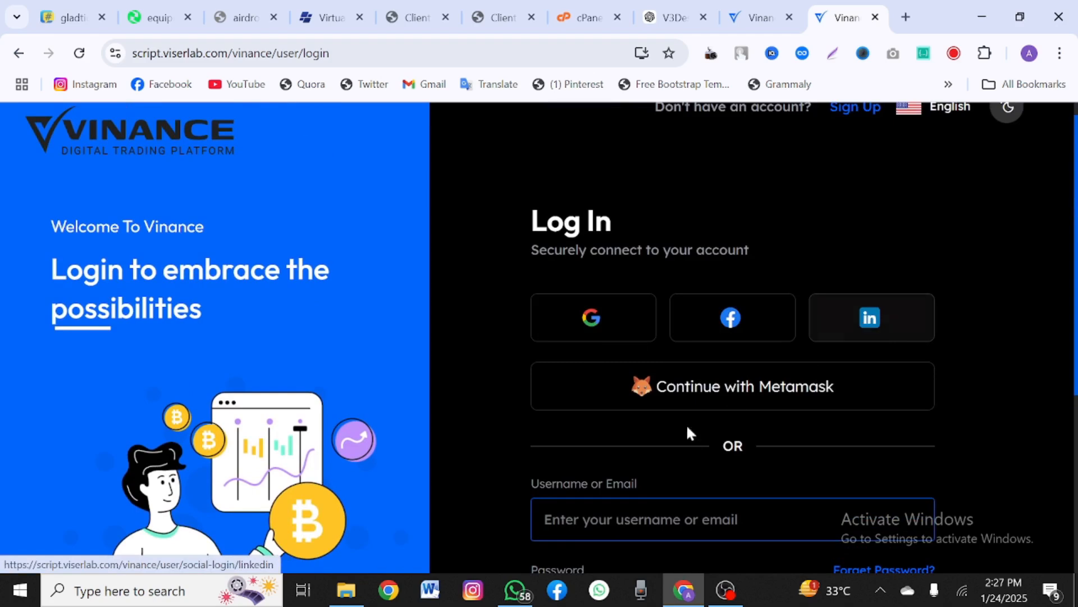
pyautogui.scroll(-4, 638, 430)
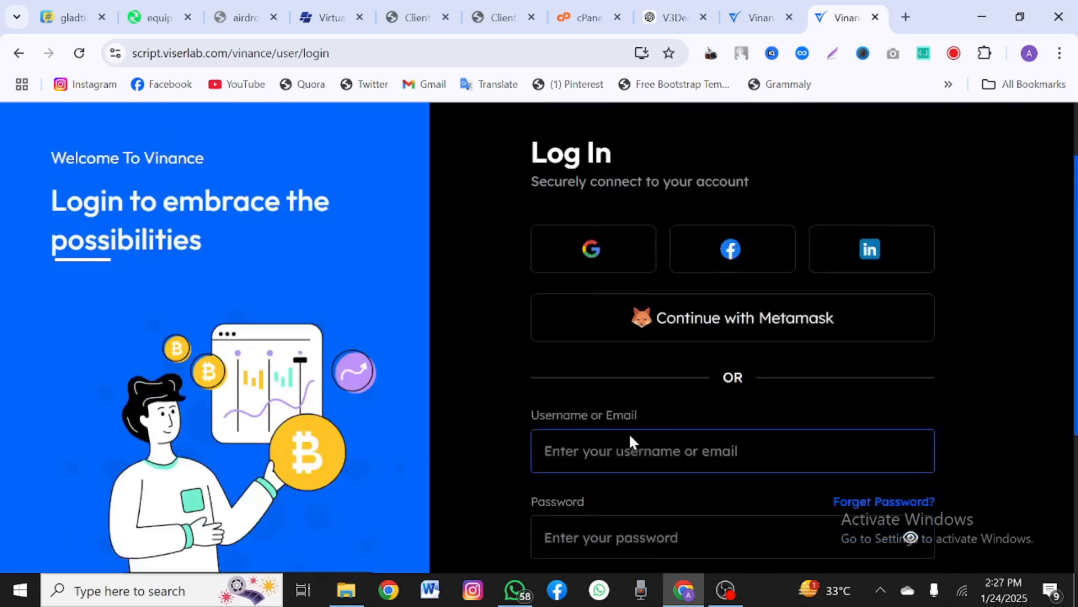
pyautogui.scroll(2, 605, 217)
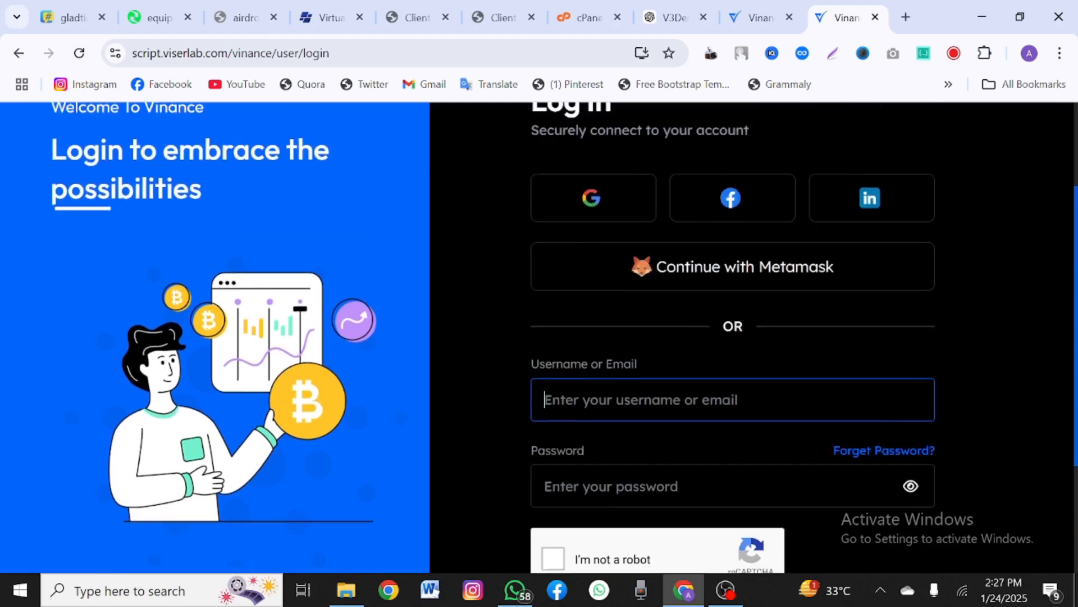
pyautogui.click(649, 417)
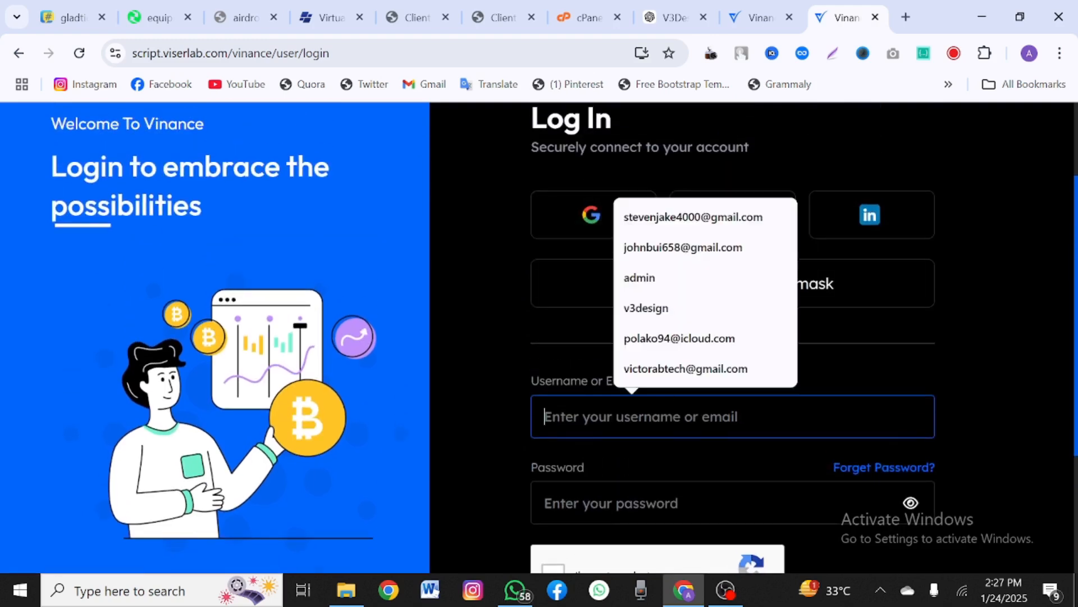
pyautogui.click(659, 248)
pyautogui.click(651, 506)
pyautogui.write('**')
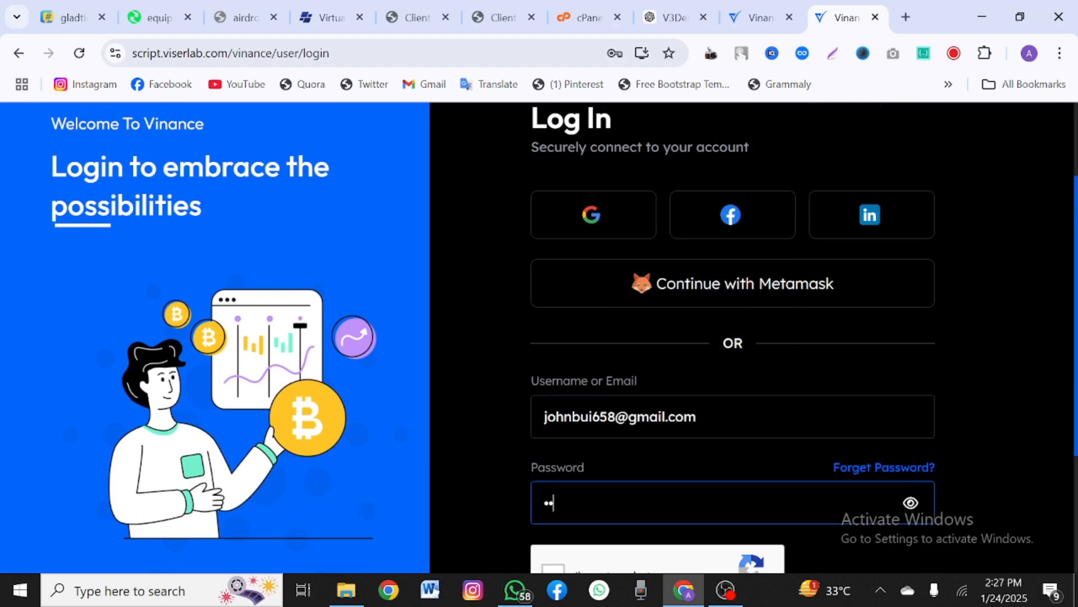
# Step: Tick reCAPTCHA and Remember Me, submit, and get the 'credentials do not match our records' error
pyautogui.scroll(-1, 584, 507)
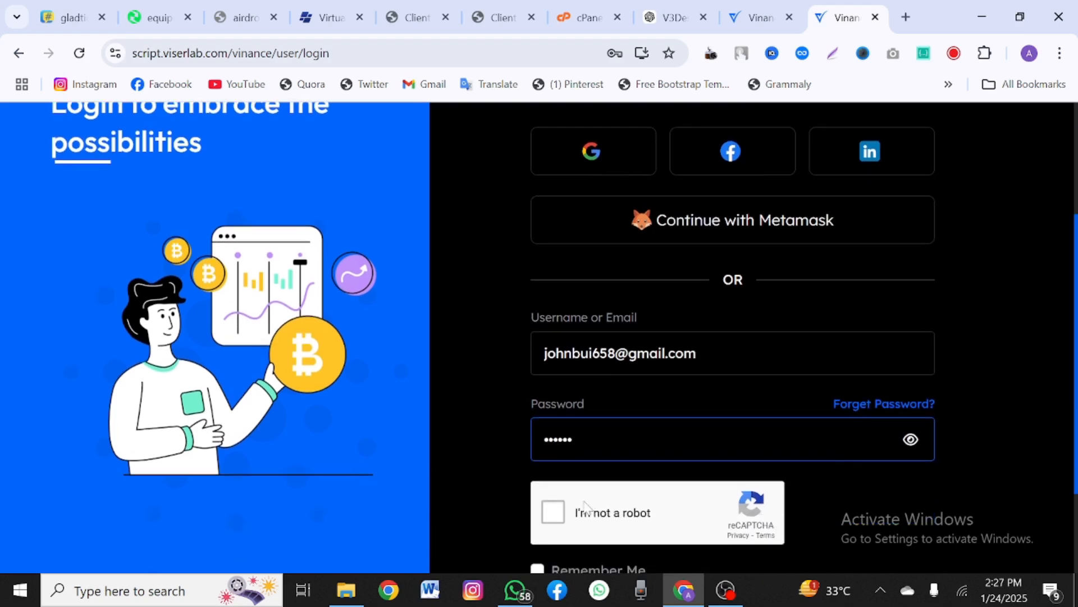
pyautogui.click(557, 522)
pyautogui.scroll(-2, 556, 526)
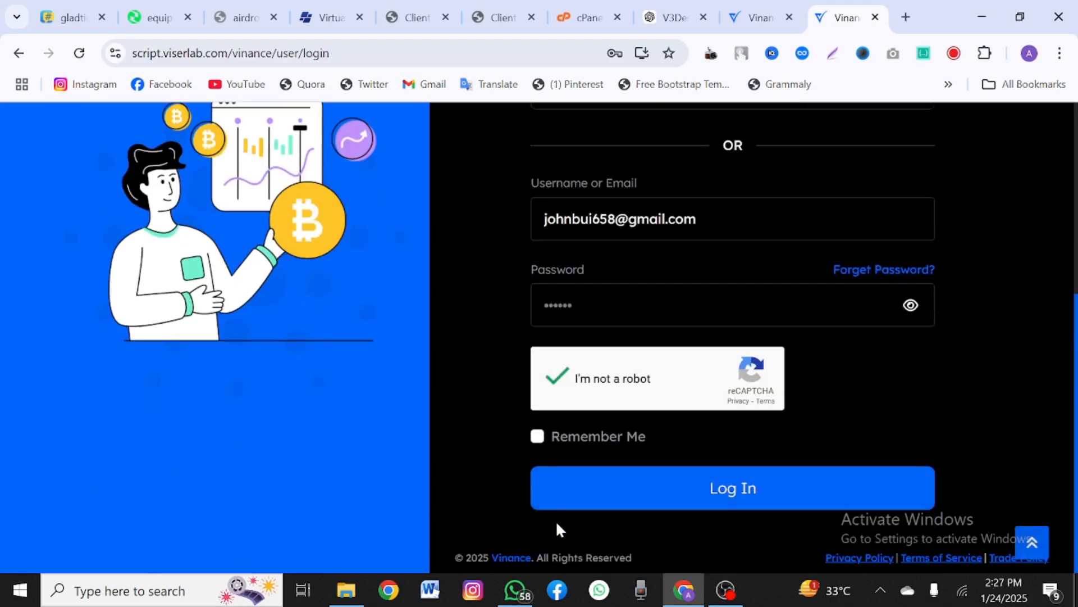
pyautogui.click(537, 436)
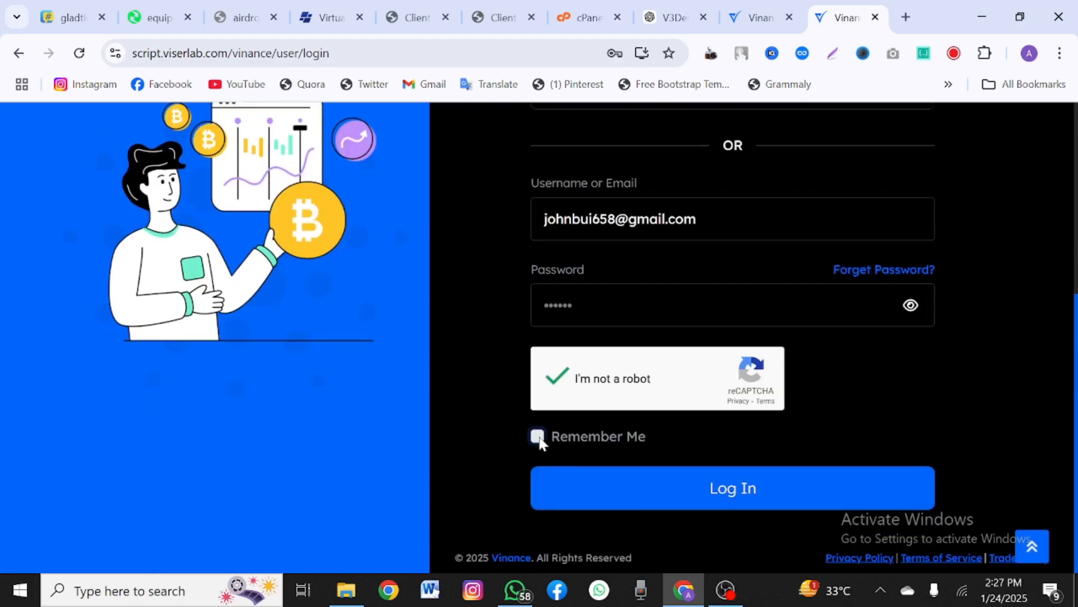
pyautogui.click(613, 495)
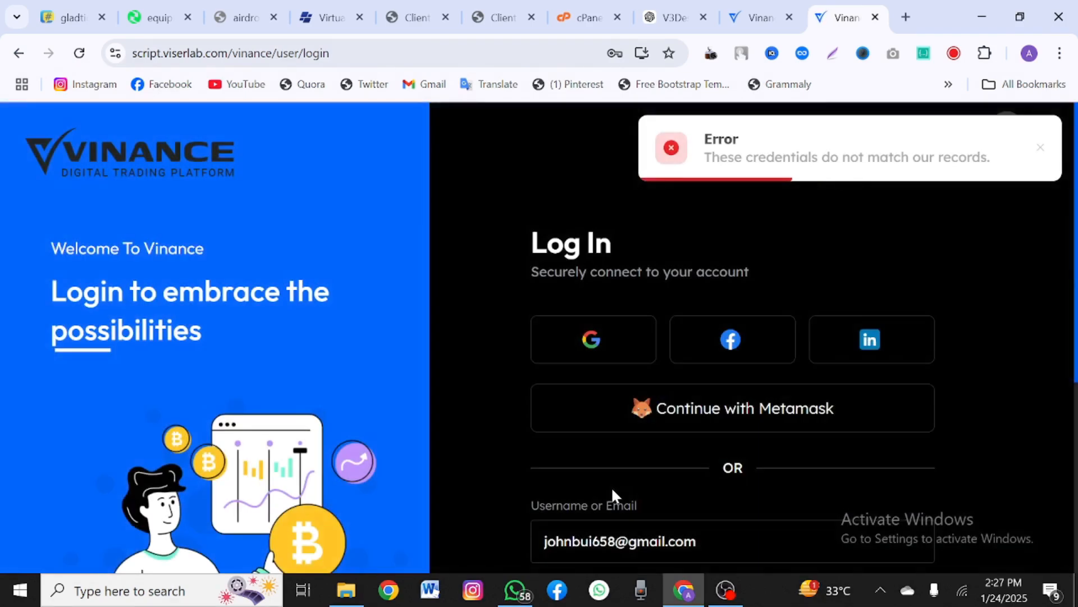
pyautogui.scroll(-4, 696, 331)
pyautogui.scroll(-1, 843, 498)
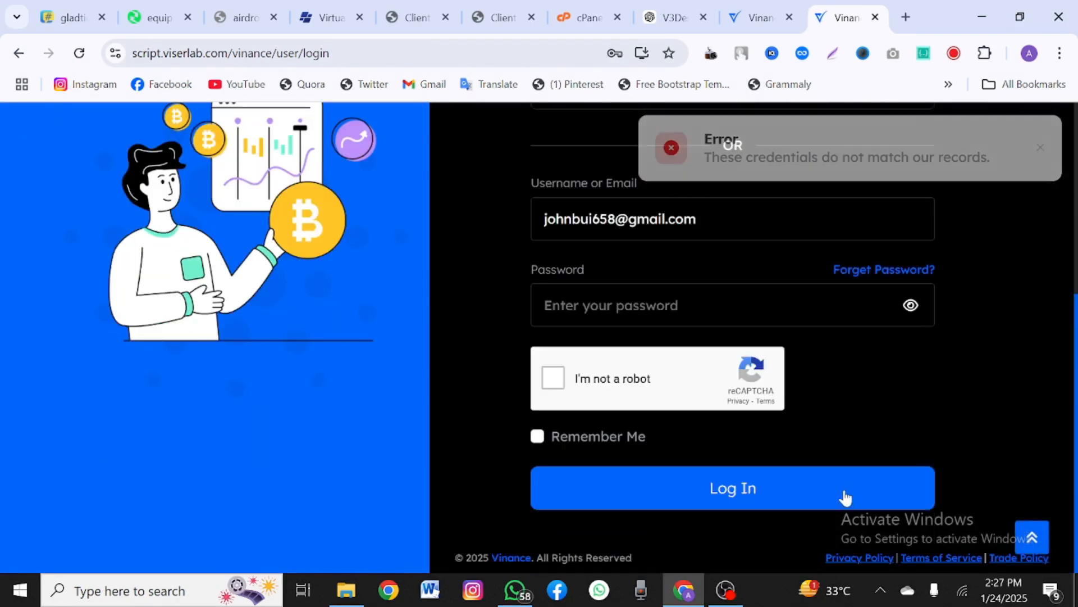
pyautogui.scroll(1, 665, 518)
pyautogui.scroll(5, 660, 511)
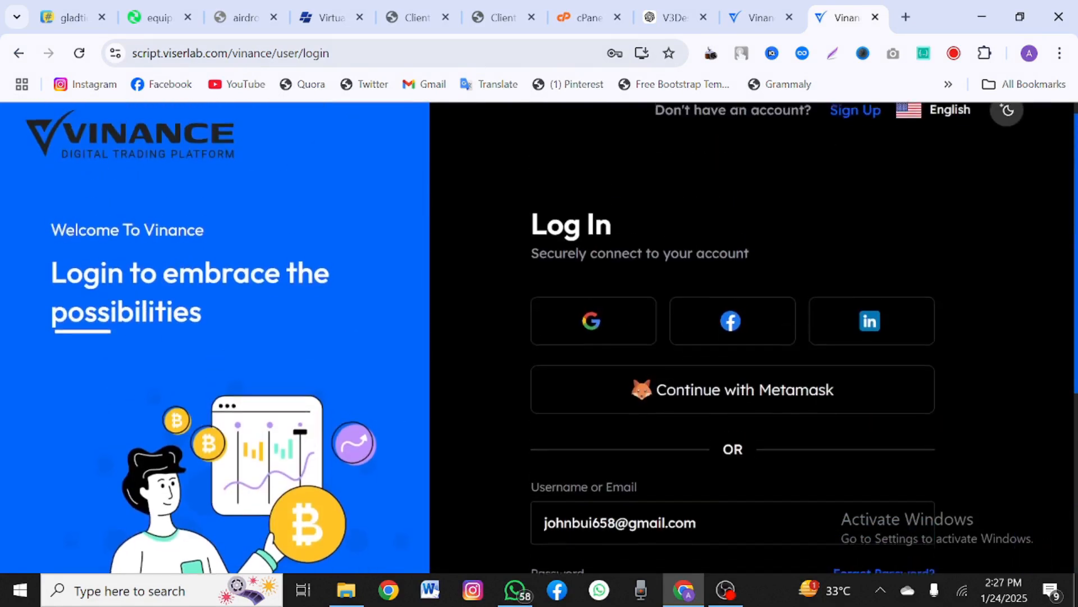
# Step: Open the registration page and autofill the first name, last name and e-mail from saved entries
pyautogui.click(837, 135)
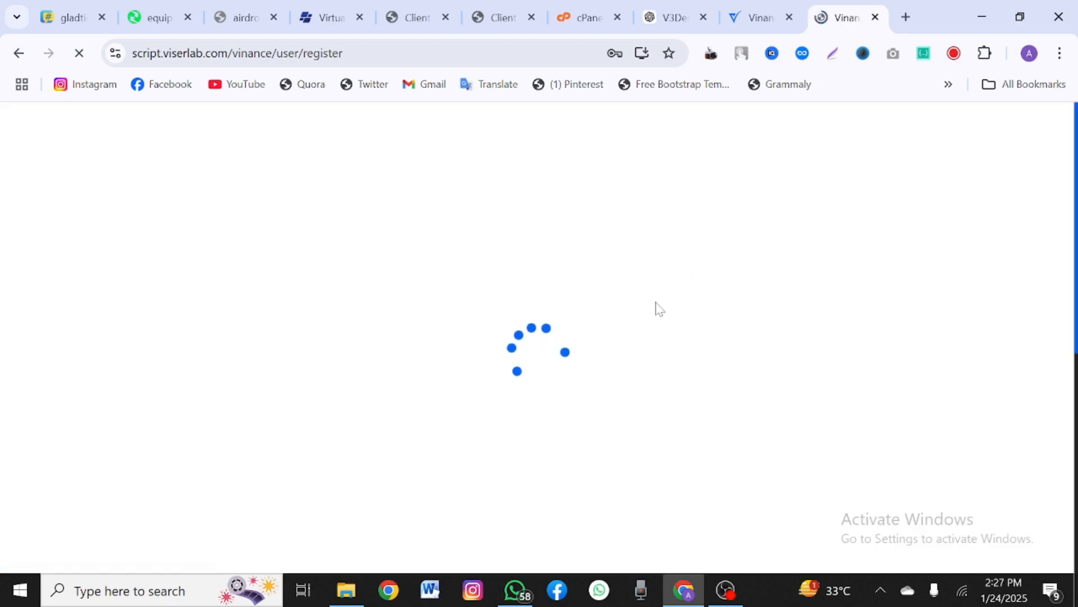
pyautogui.scroll(-3, 655, 309)
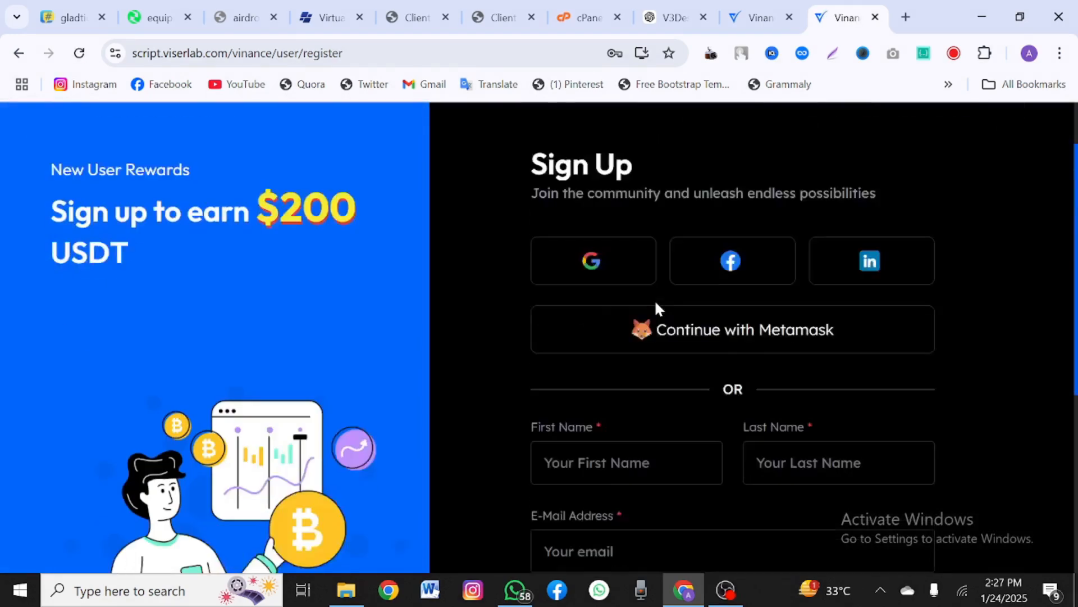
pyautogui.click(629, 343)
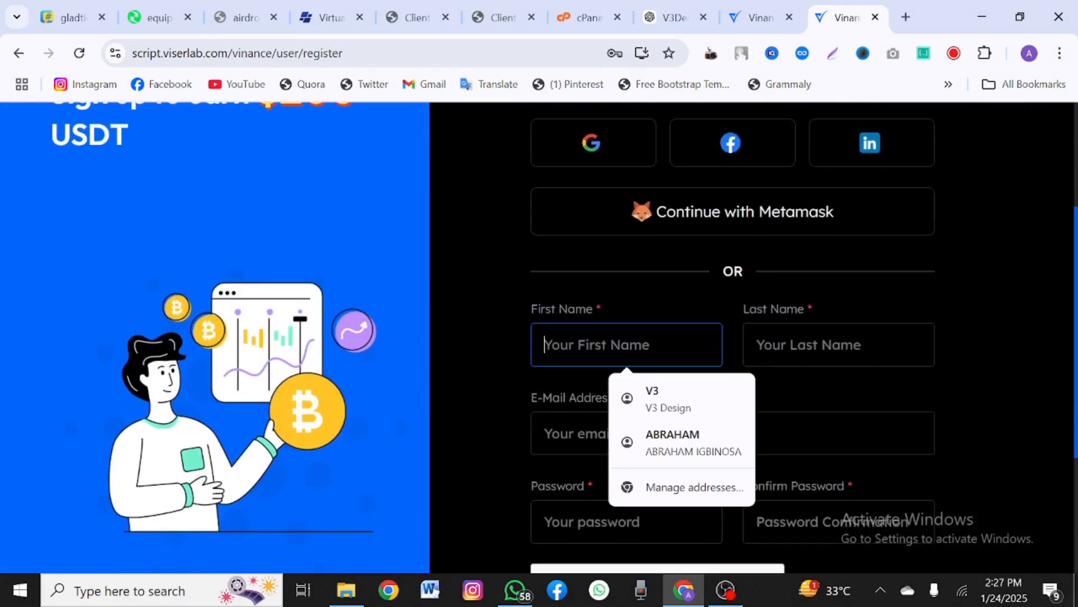
pyautogui.click(643, 403)
pyautogui.click(632, 434)
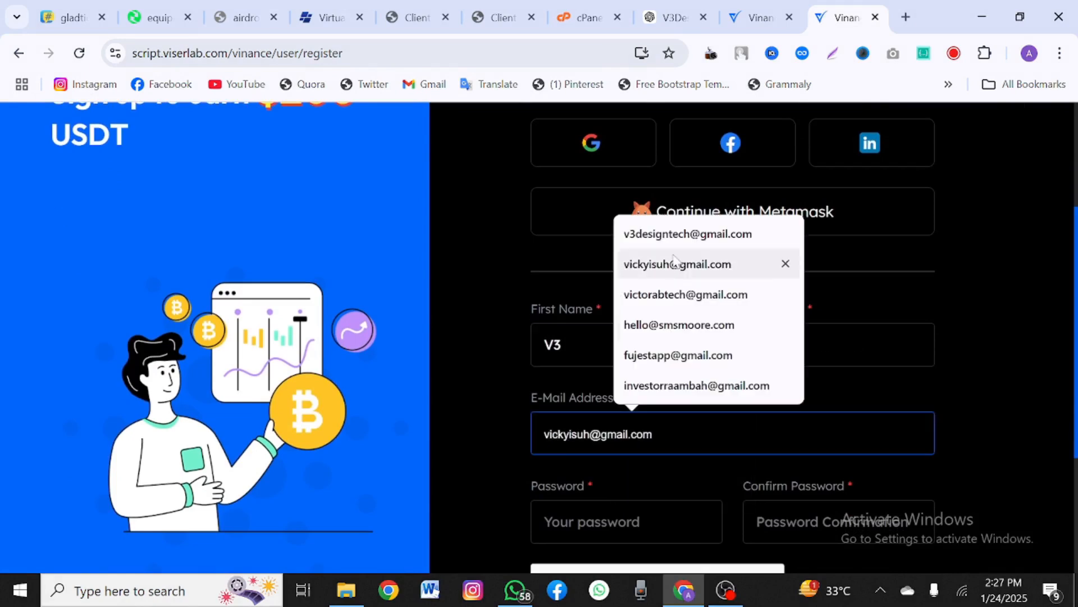
pyautogui.click(677, 234)
# Step: Enter the password and its confirmation, pass reCAPTCHA, accept the terms and register
pyautogui.click(646, 522)
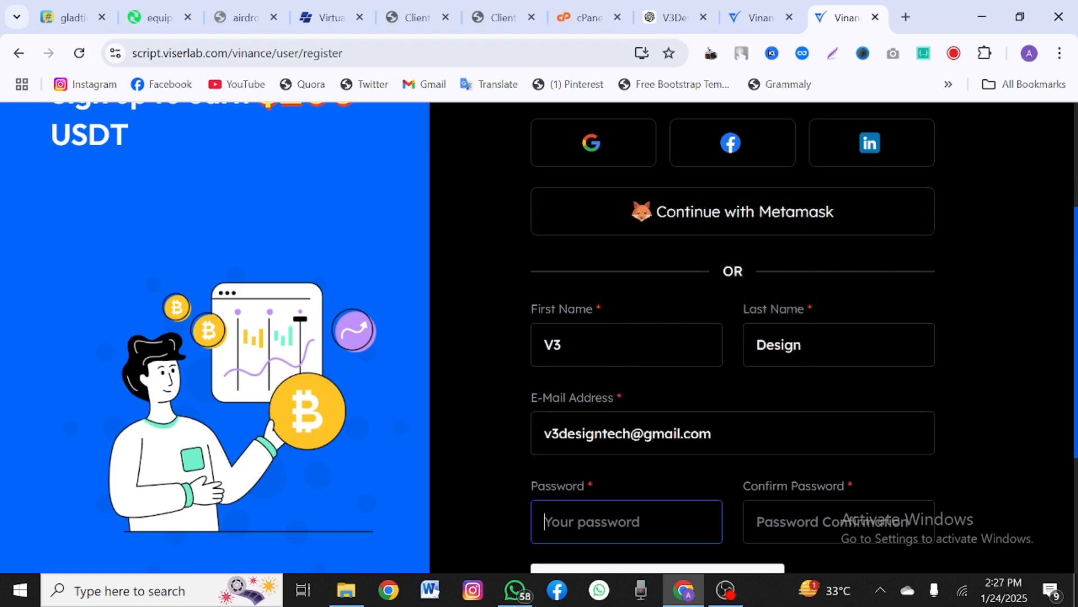
pyautogui.write('12')
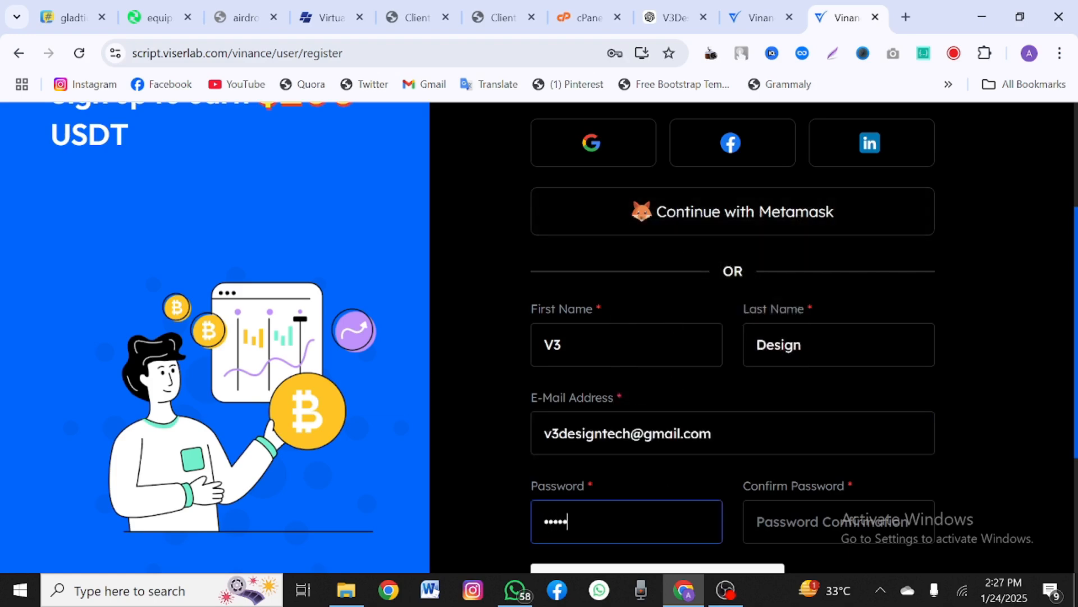
pyautogui.scroll(-3, 646, 521)
pyautogui.click(815, 342)
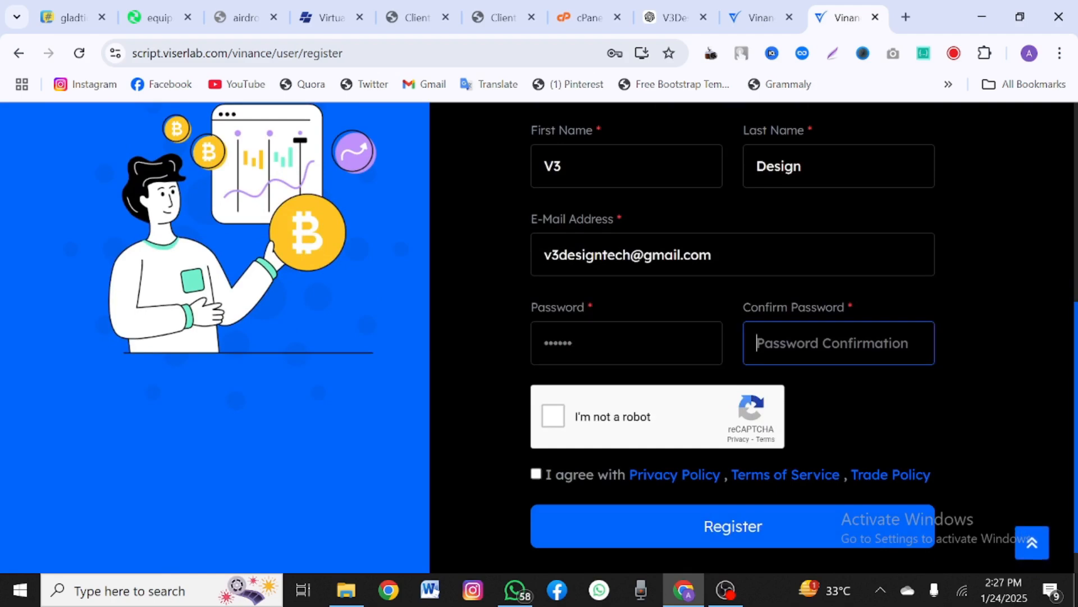
pyautogui.write('123456')
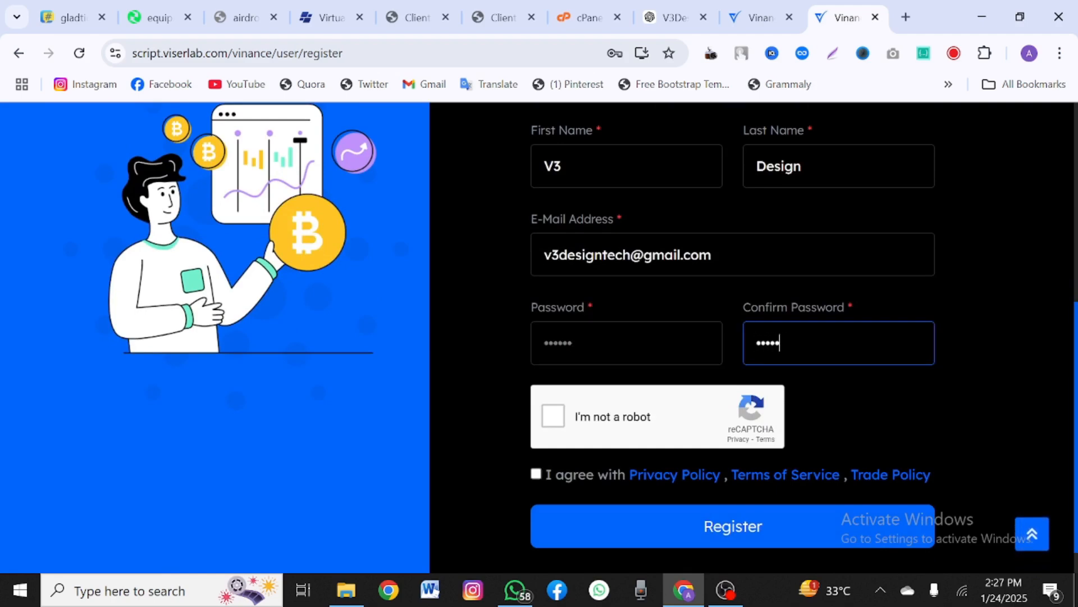
pyautogui.click(553, 418)
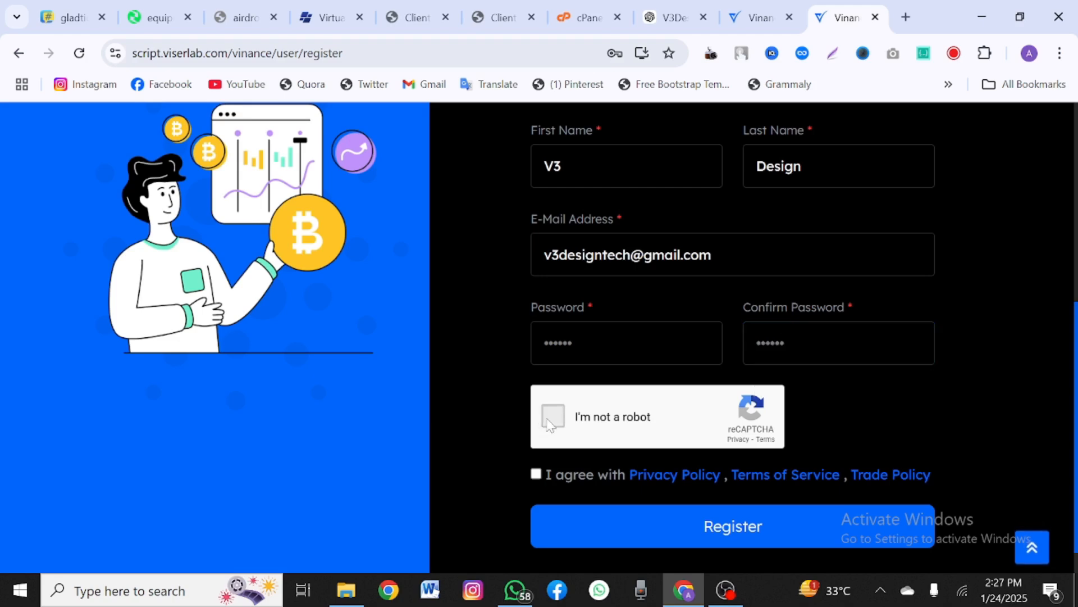
pyautogui.click(536, 472)
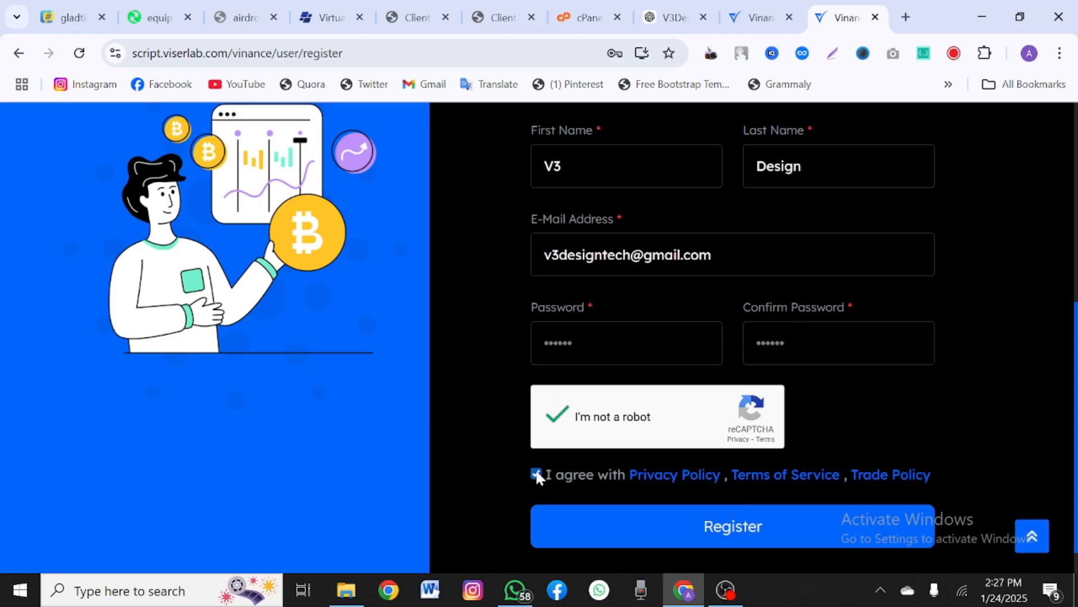
pyautogui.scroll(-1, 535, 468)
pyautogui.click(592, 498)
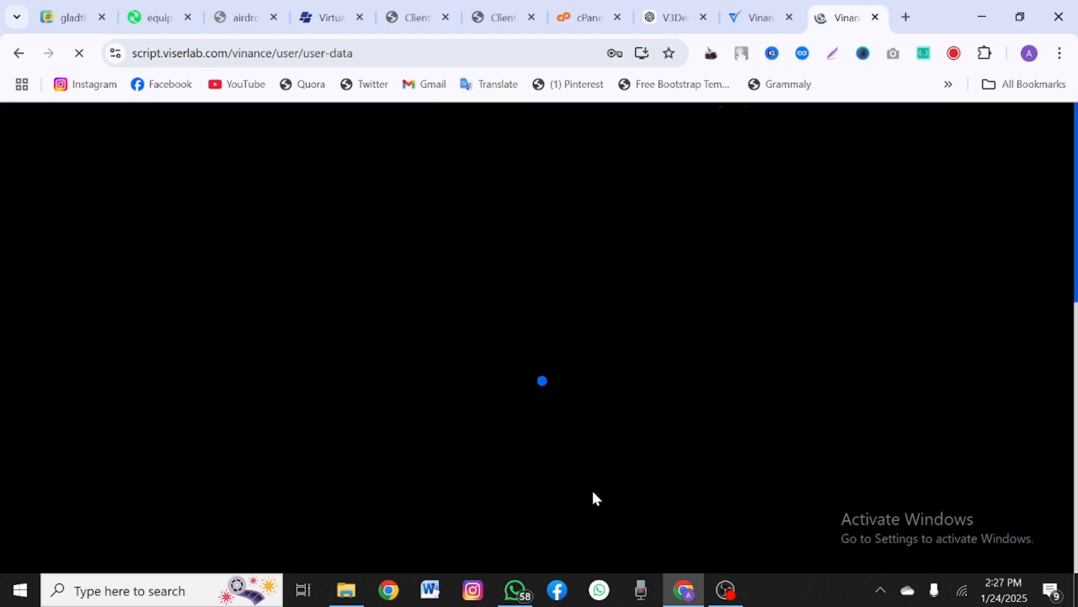
# Step: Enter a username, autofill the saved address, trim the extra letters from City, and submit
pyautogui.scroll(-4, 593, 492)
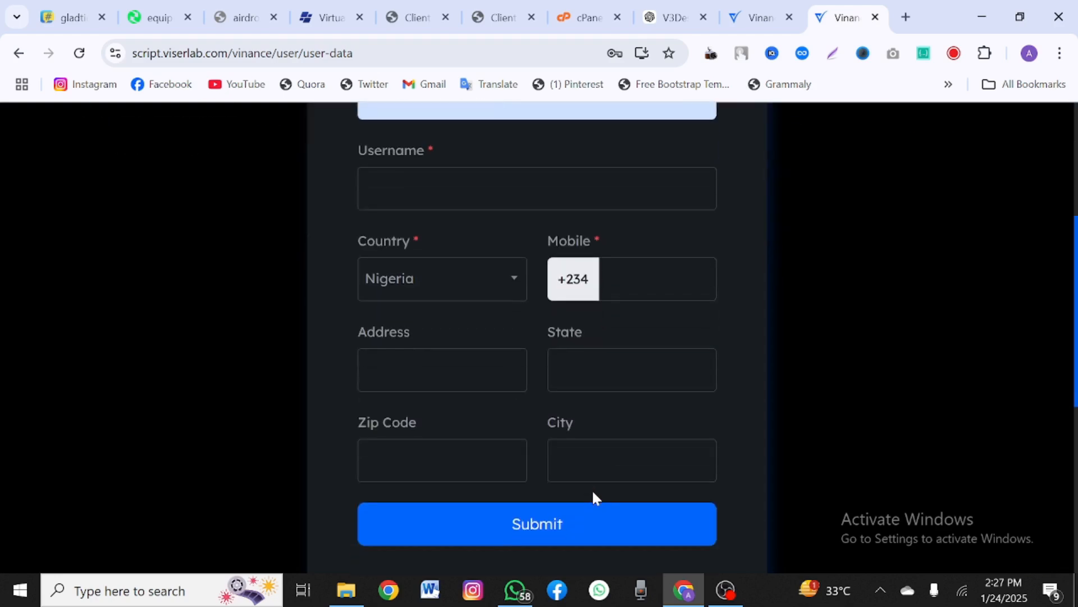
pyautogui.click(460, 239)
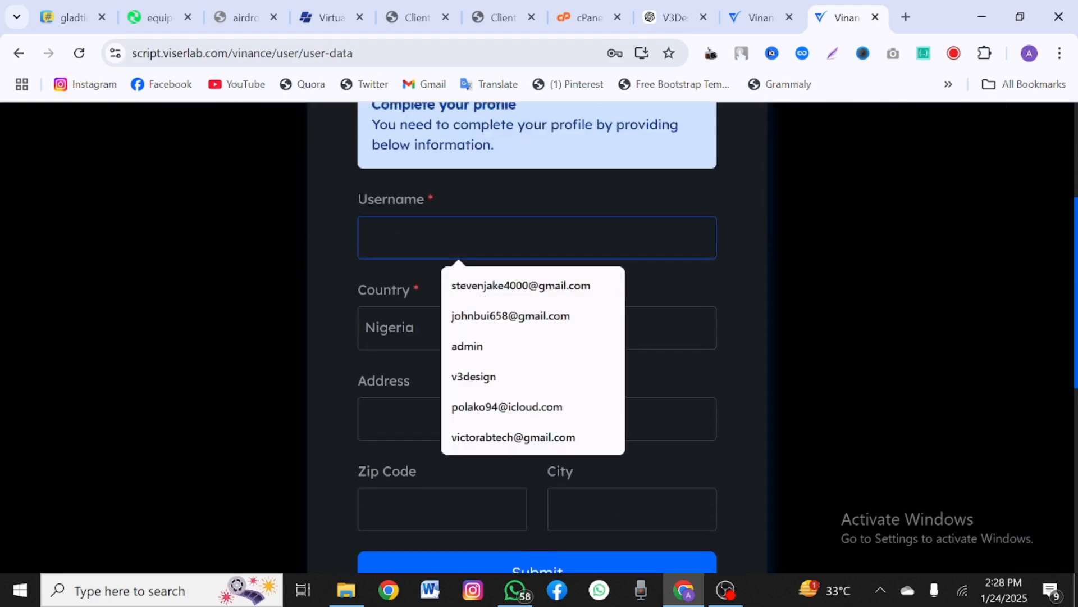
pyautogui.write('steven')
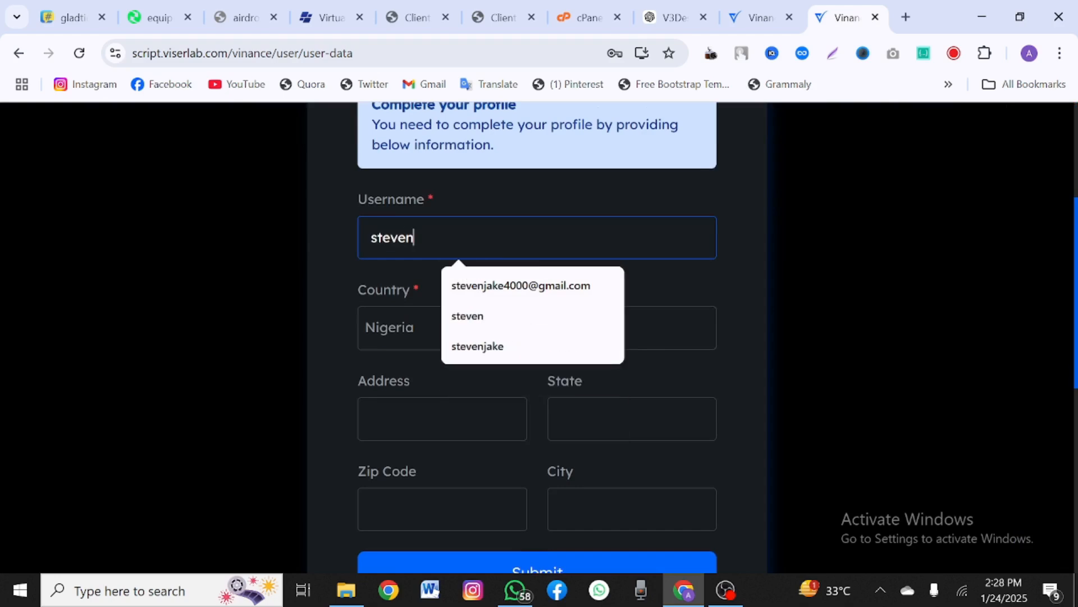
pyautogui.write('j')
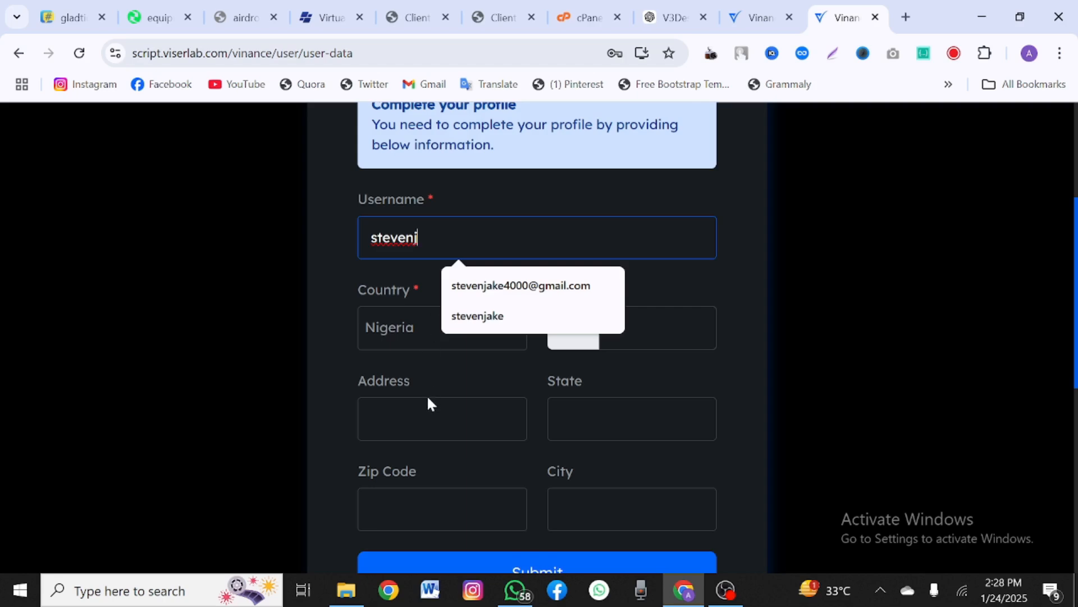
pyautogui.click(428, 402)
pyautogui.click(478, 236)
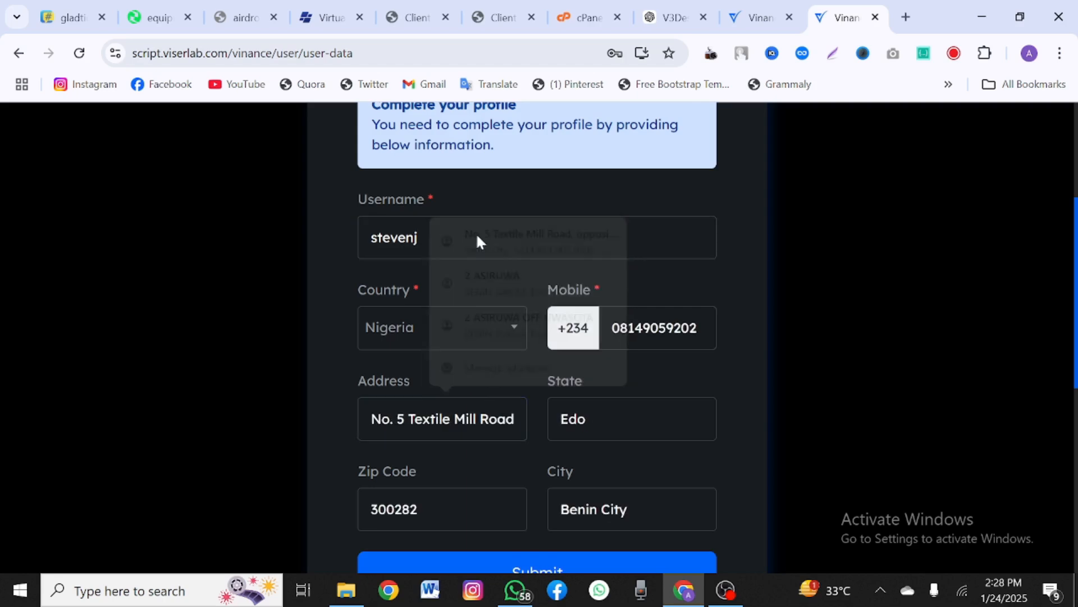
pyautogui.moveTo(632, 510); pyautogui.dragTo(586, 510)
pyautogui.press('BackSpace')
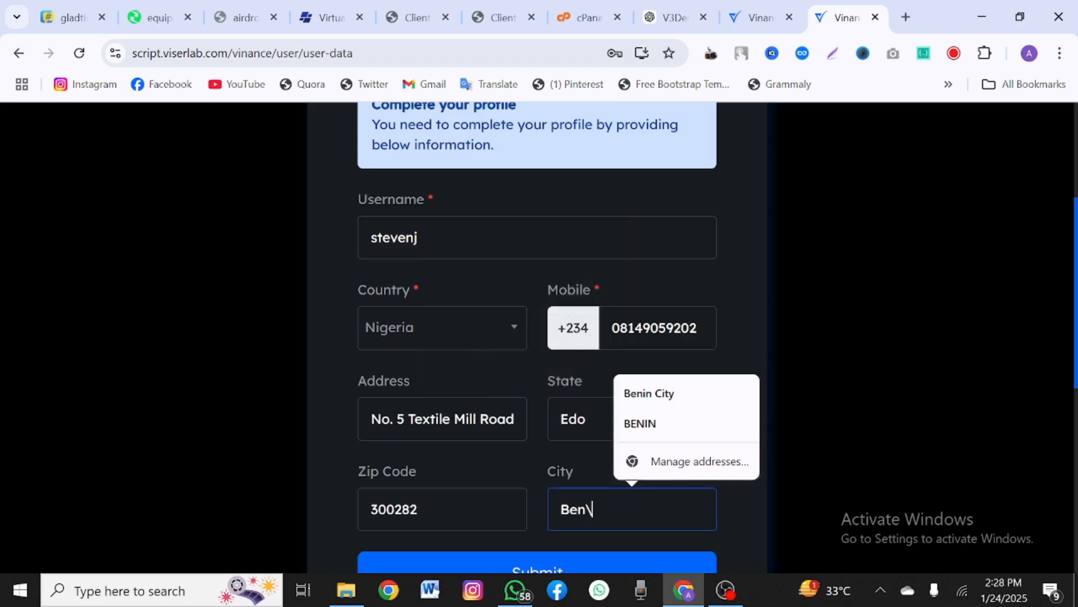
pyautogui.scroll(-2, 582, 524)
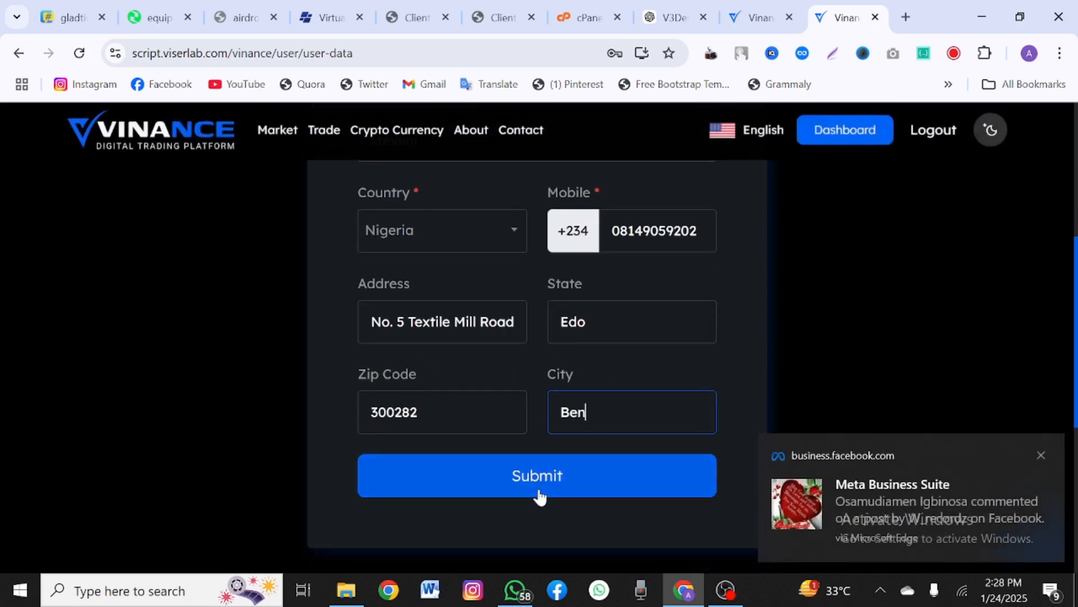
pyautogui.click(537, 478)
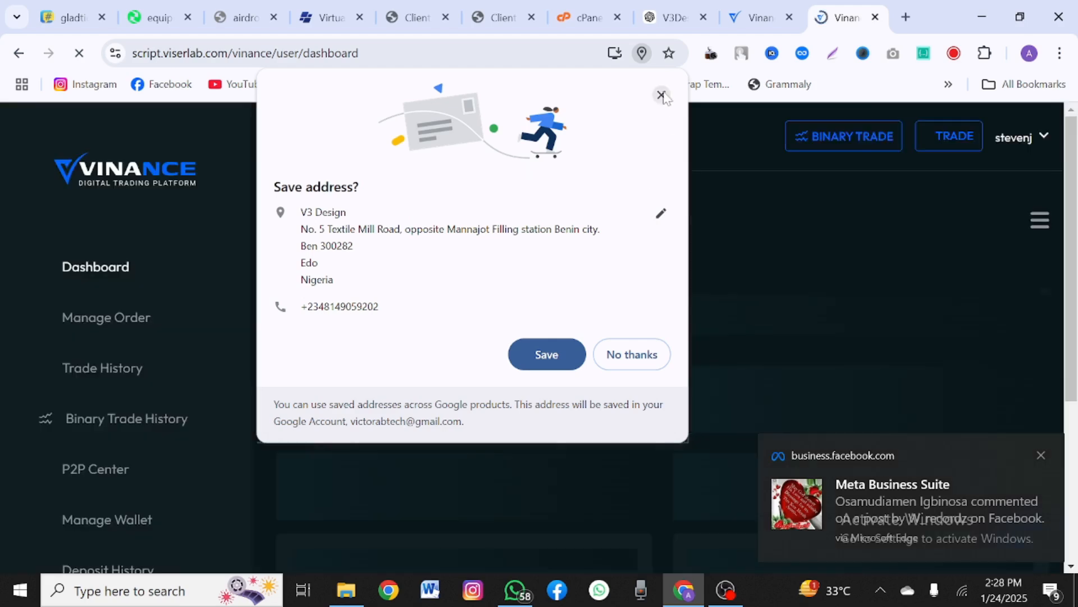
# Step: Dismiss Chrome's 'Save address?' popup and scroll through the 33 zero-balance Spot Wallets currencies
pyautogui.click(662, 95)
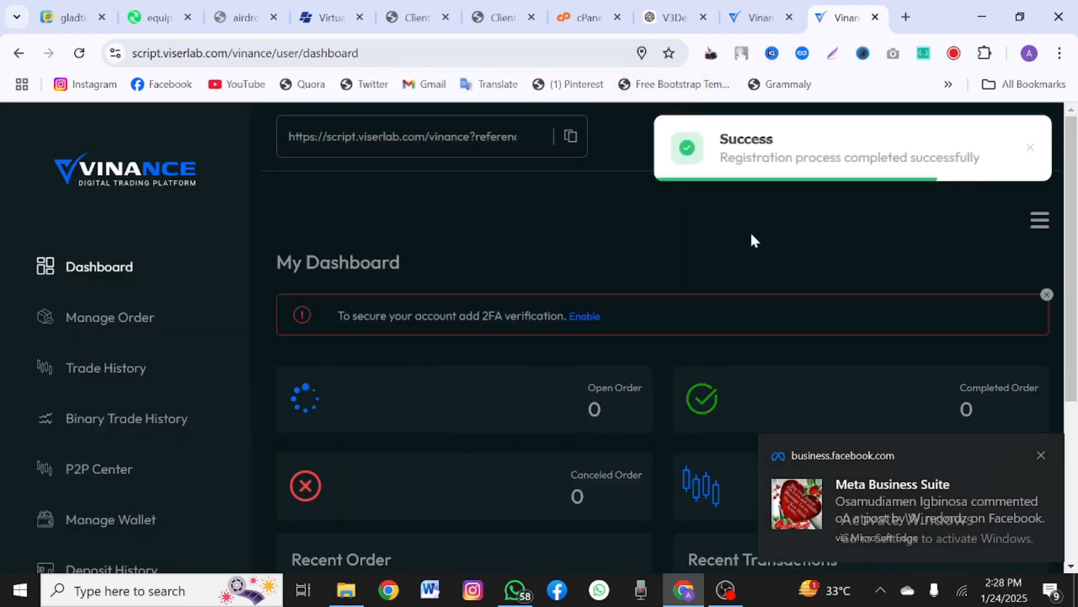
pyautogui.scroll(-2, 666, 319)
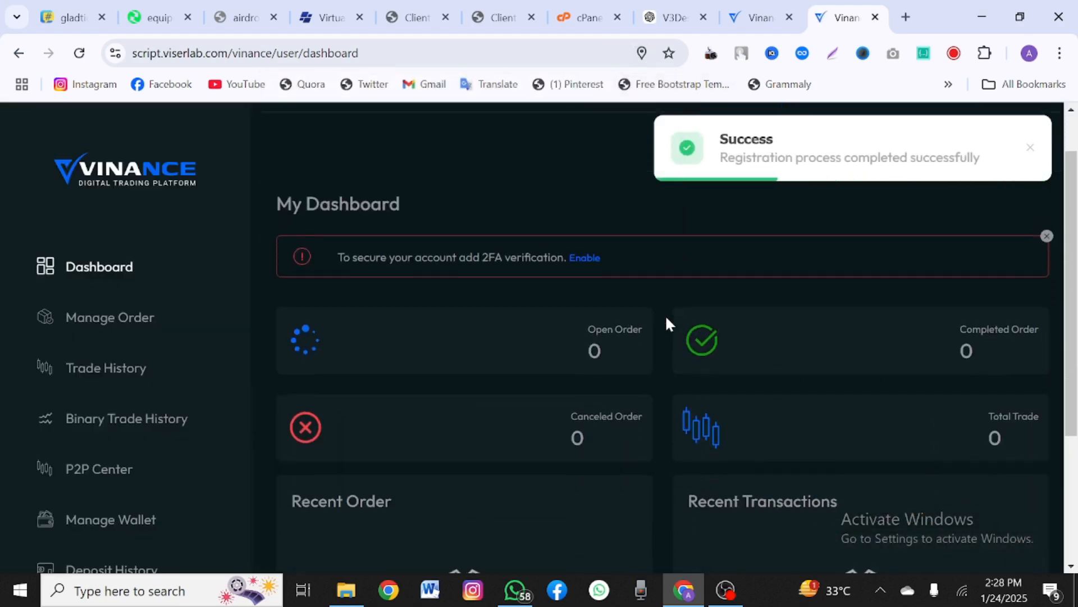
pyautogui.scroll(-2, 666, 323)
pyautogui.scroll(4, 666, 323)
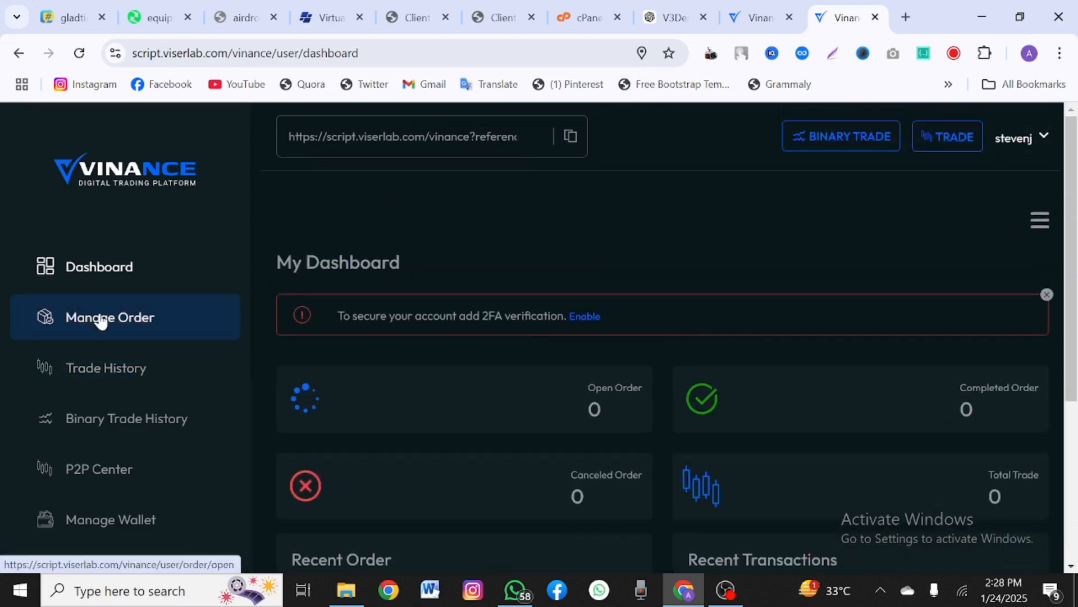
pyautogui.scroll(-1, 144, 422)
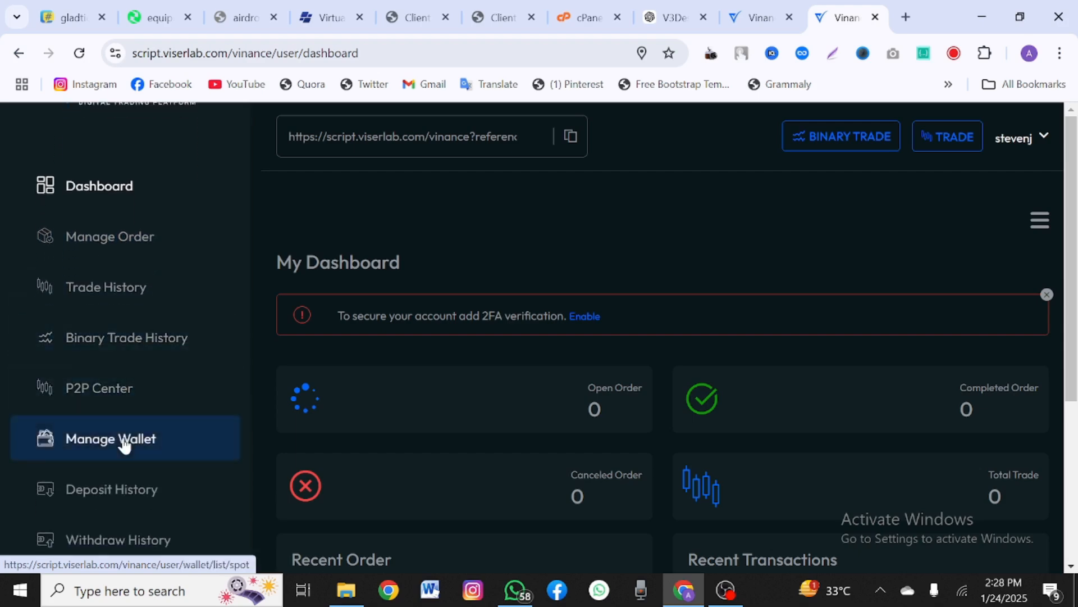
pyautogui.scroll(-2, 123, 443)
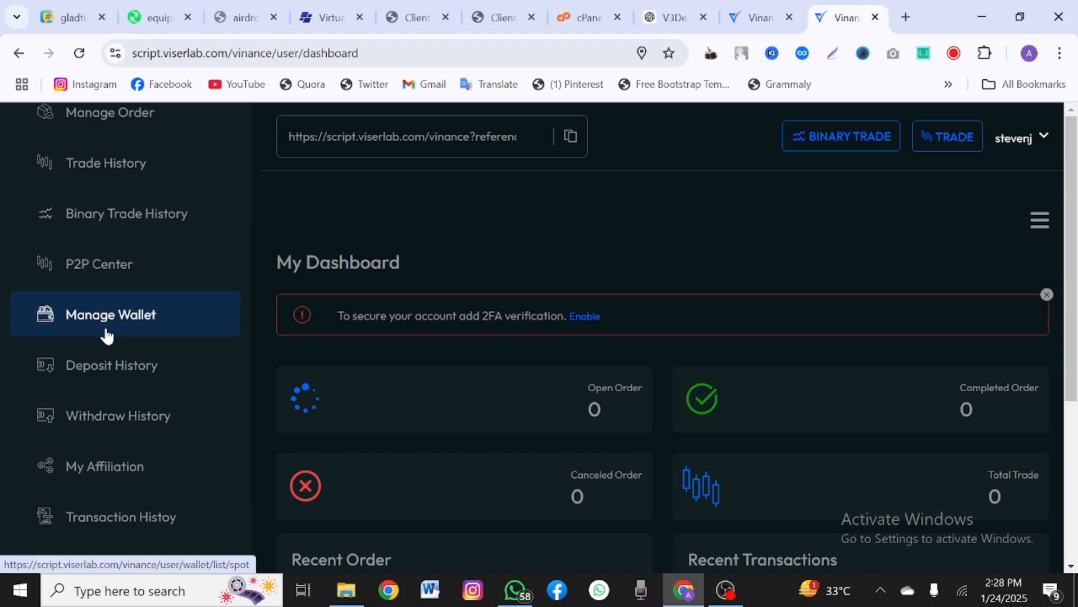
pyautogui.scroll(-3, 363, 403)
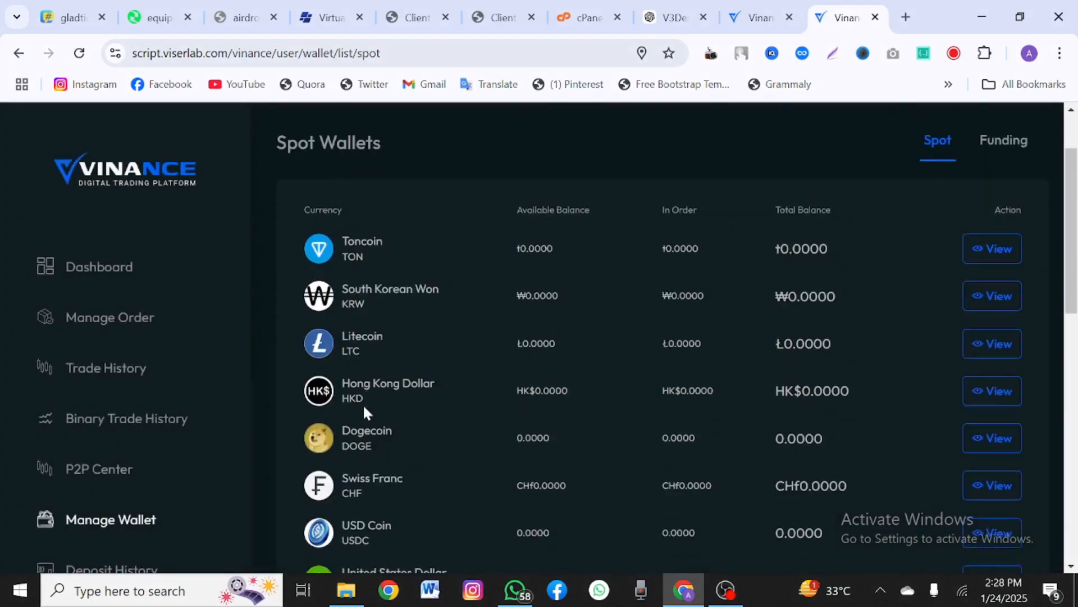
pyautogui.scroll(-8, 363, 403)
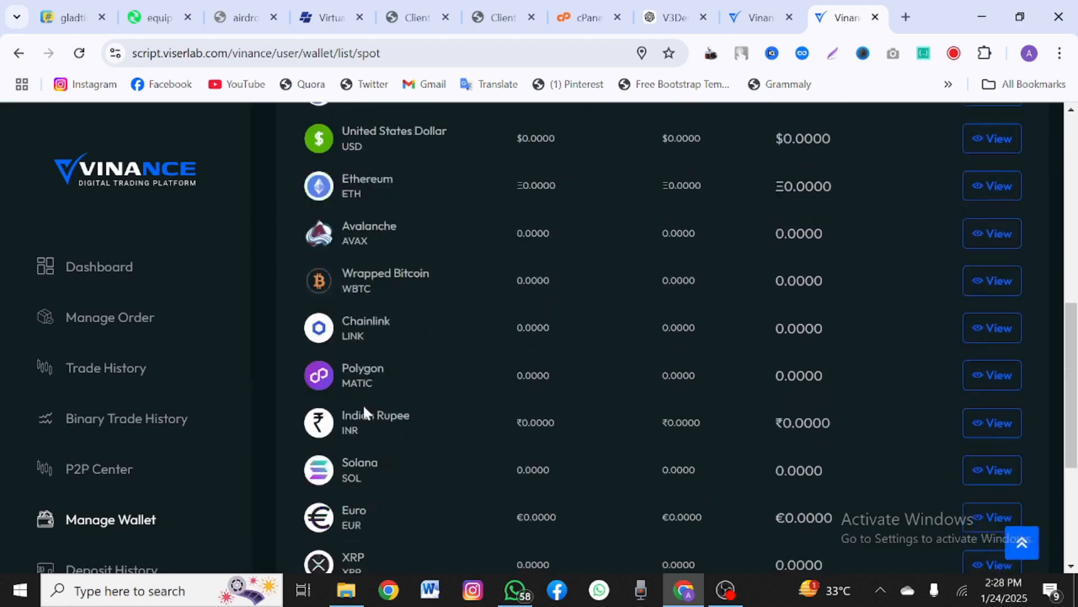
pyautogui.scroll(-5, 177, 472)
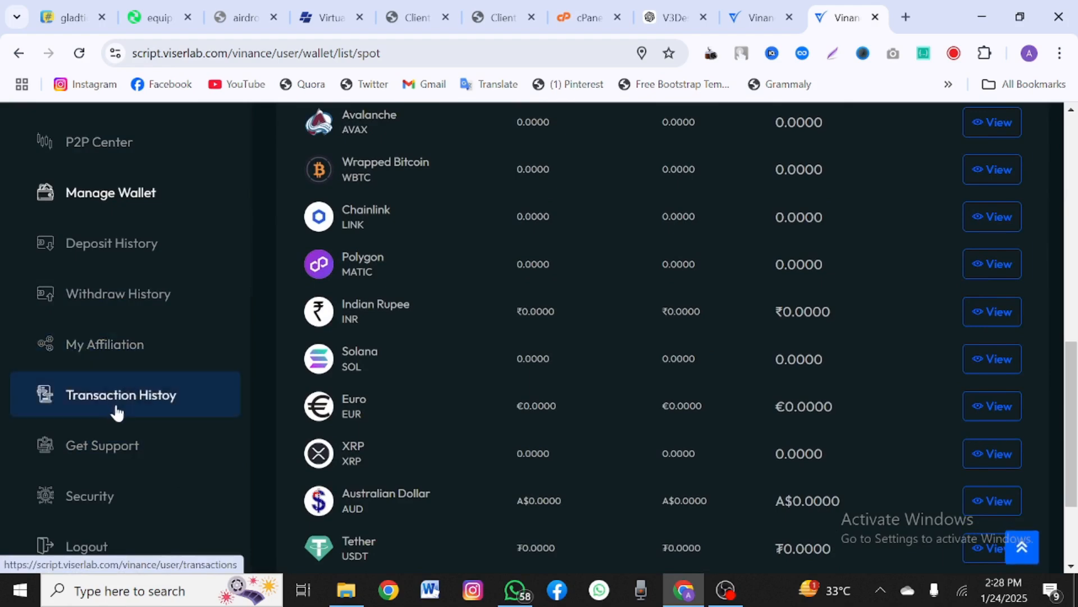
pyautogui.scroll(-2, 104, 464)
pyautogui.scroll(5, 114, 365)
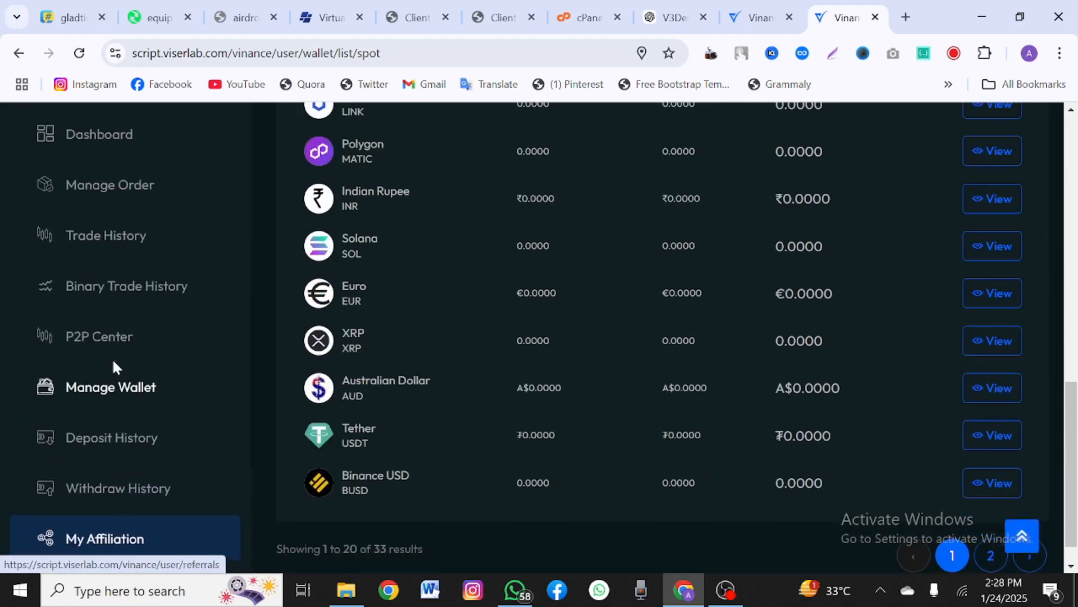
# Step: Open the orders page from the sidebar and scroll the P2P Center showing zero trades, ads and feedback
pyautogui.click(75, 332)
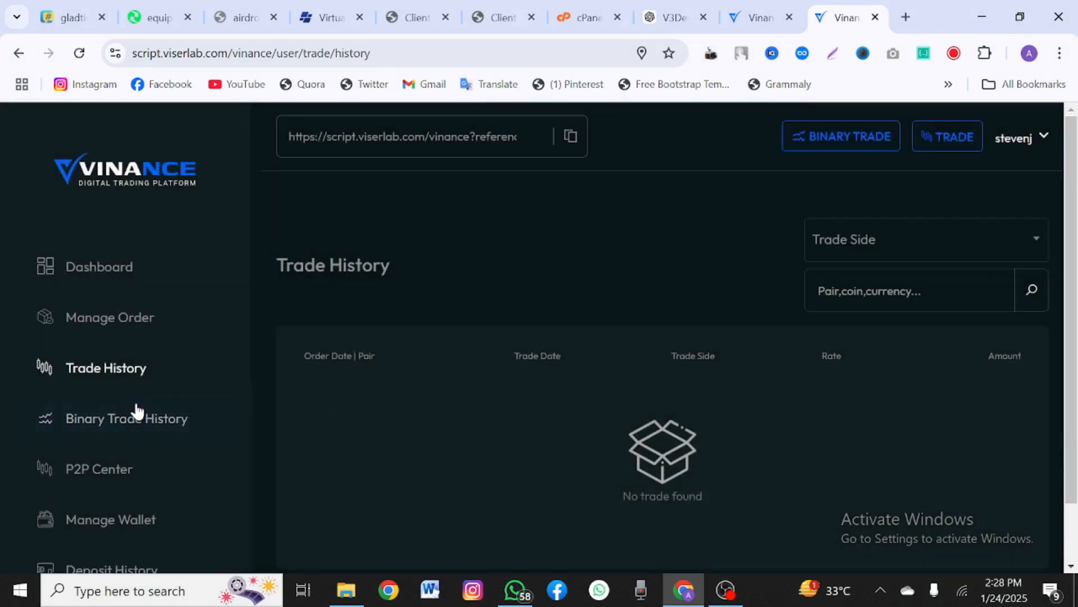
pyautogui.scroll(-2, 144, 461)
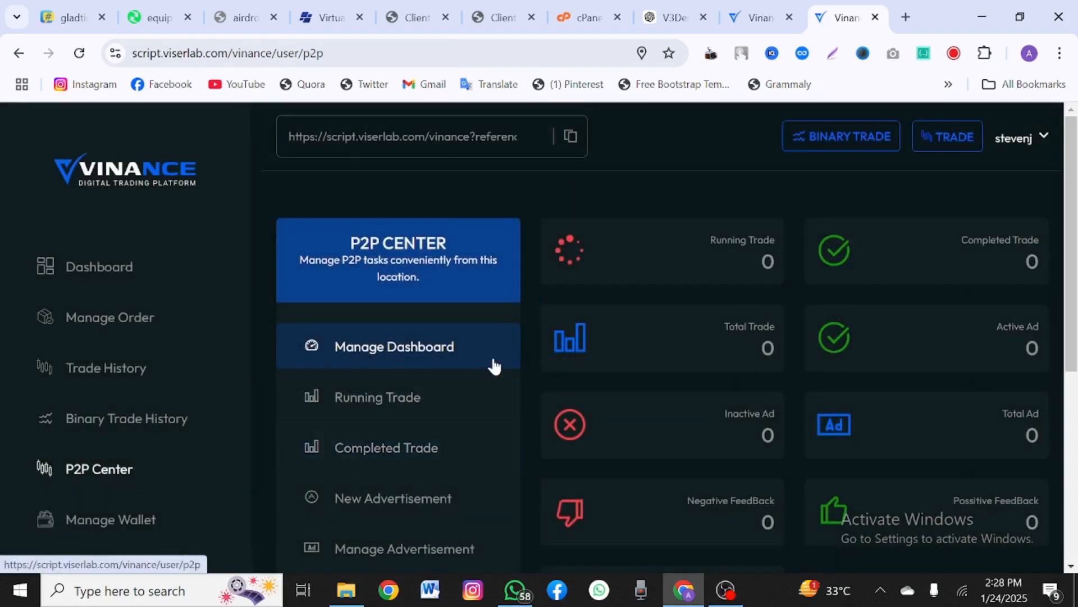
pyautogui.scroll(-1, 495, 366)
pyautogui.scroll(-1, 494, 366)
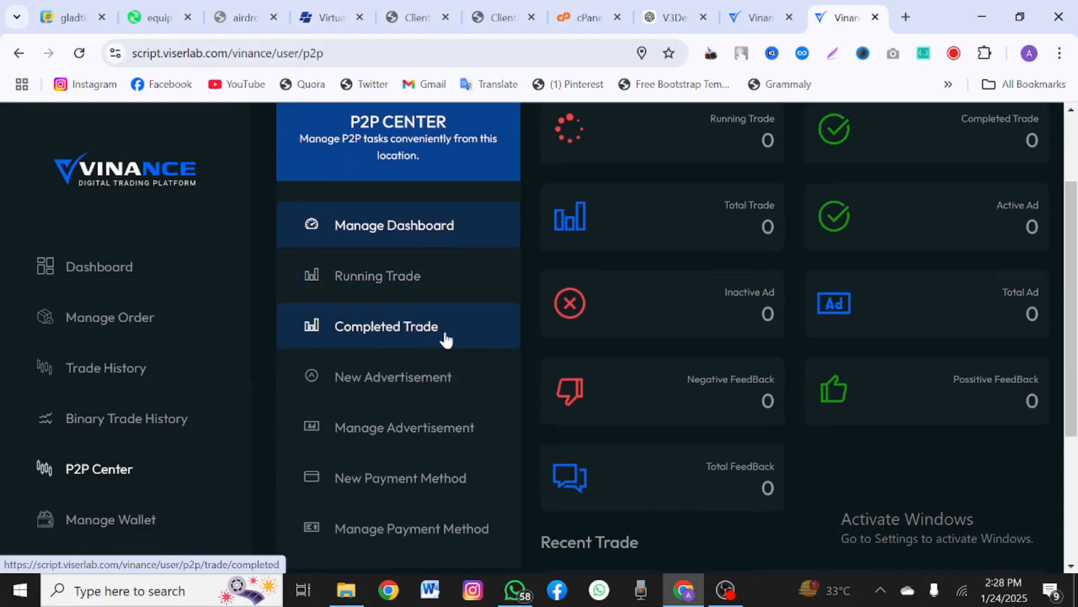
pyautogui.scroll(-2, 437, 401)
pyautogui.scroll(4, 435, 402)
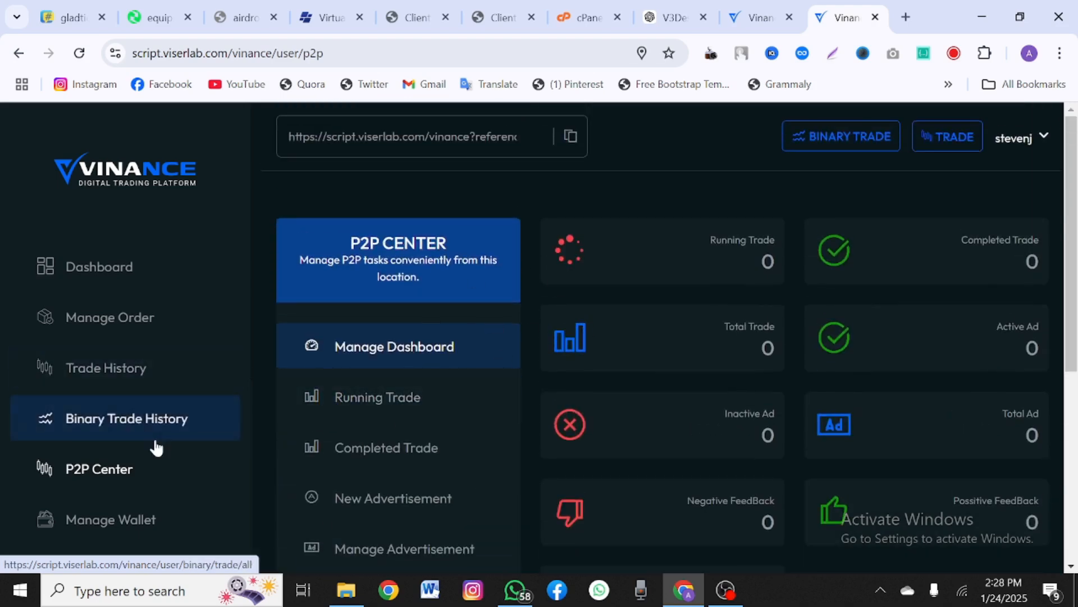
pyautogui.scroll(-2, 155, 446)
# Step: Open the wallet list and scroll through the Deposit History and Withdraw History pages
pyautogui.click(115, 399)
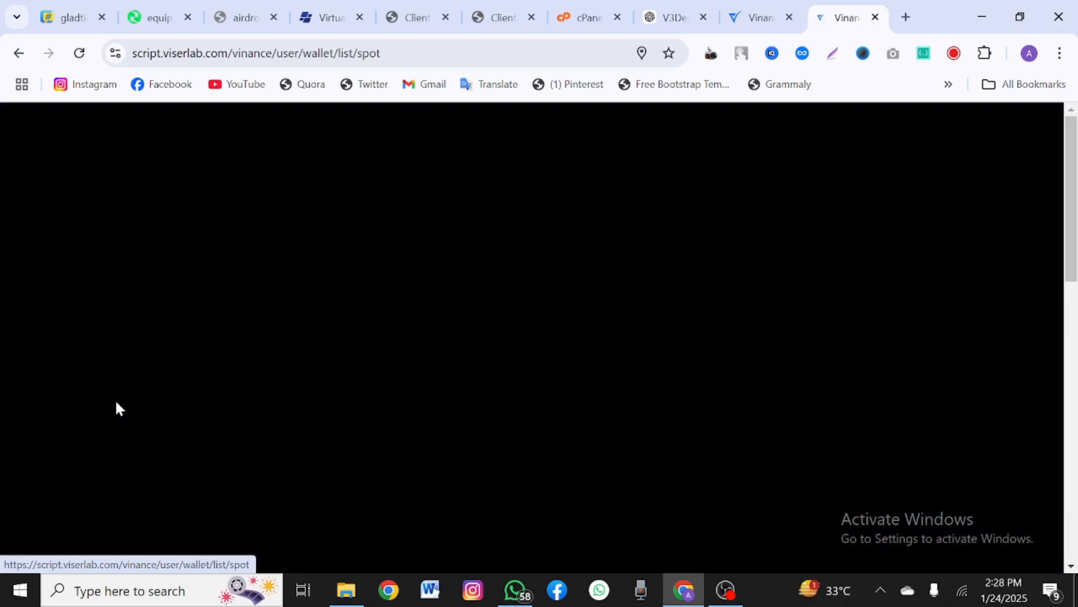
pyautogui.scroll(-3, 428, 397)
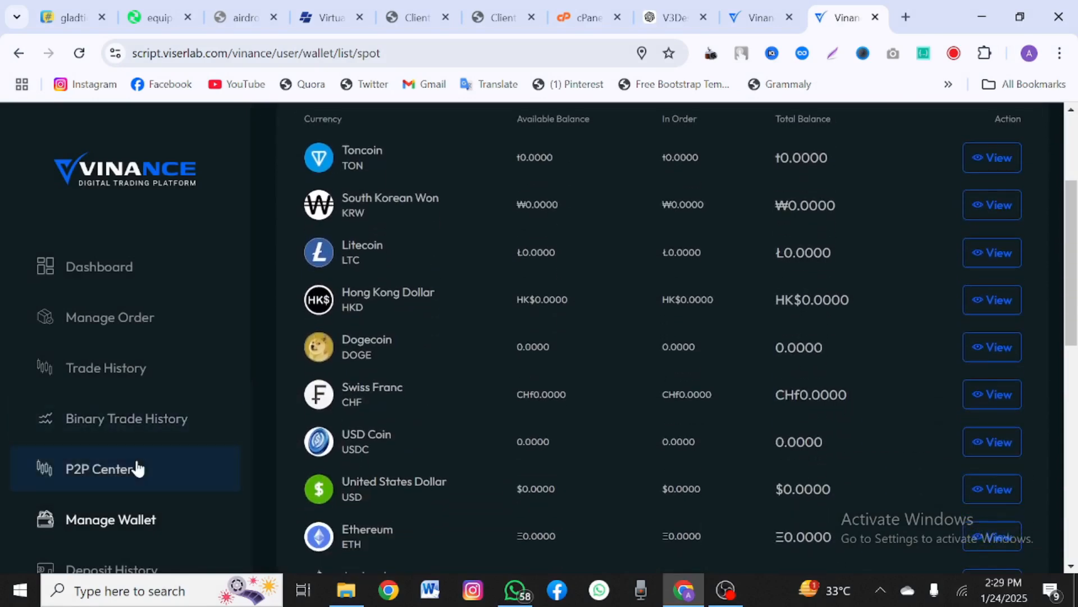
pyautogui.scroll(-4, 137, 468)
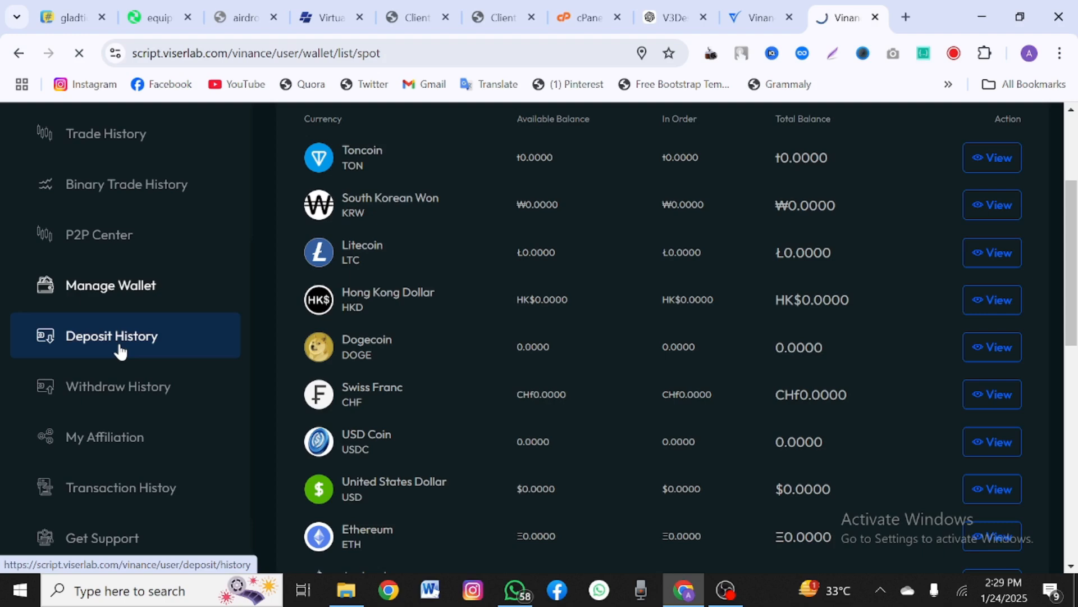
pyautogui.scroll(-5, 140, 434)
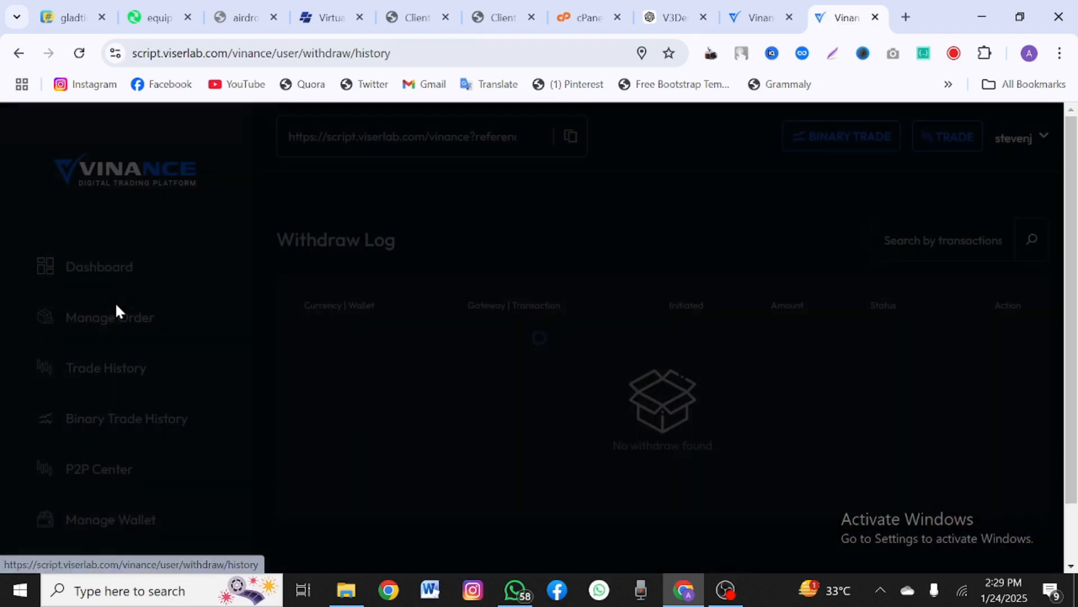
pyautogui.scroll(-5, 115, 312)
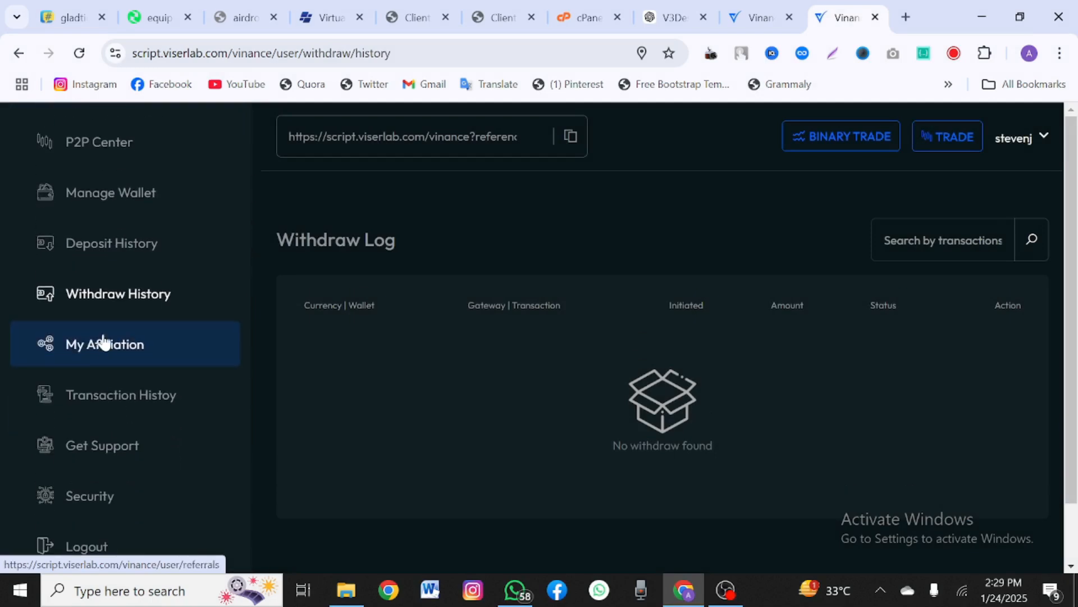
# Step: View the empty My Referrals page, selecting and deselecting the referral link, then go to the trade page
pyautogui.click(103, 340)
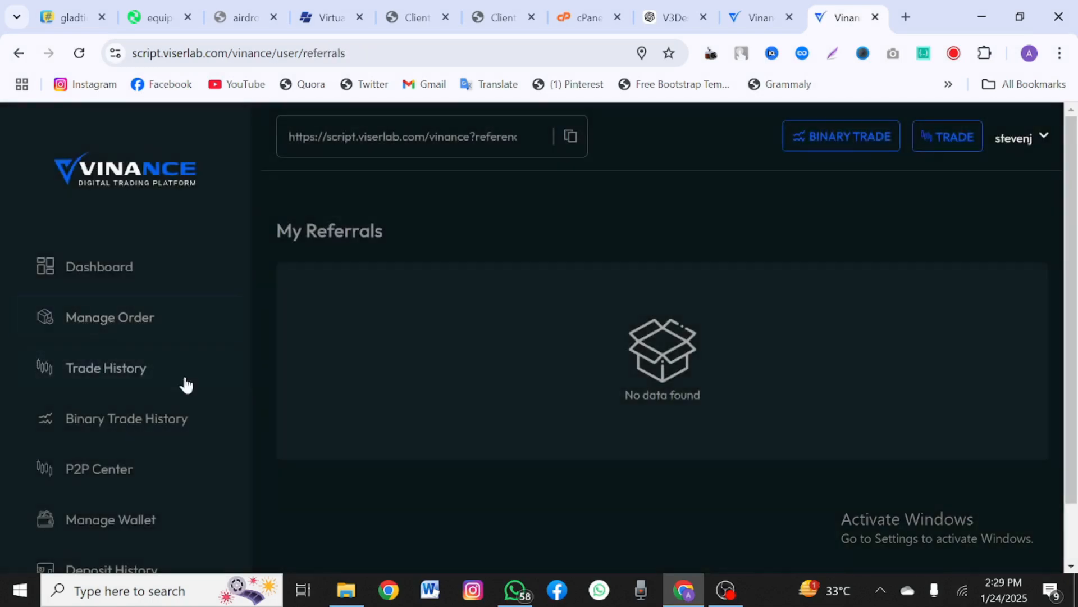
pyautogui.scroll(-1, 212, 396)
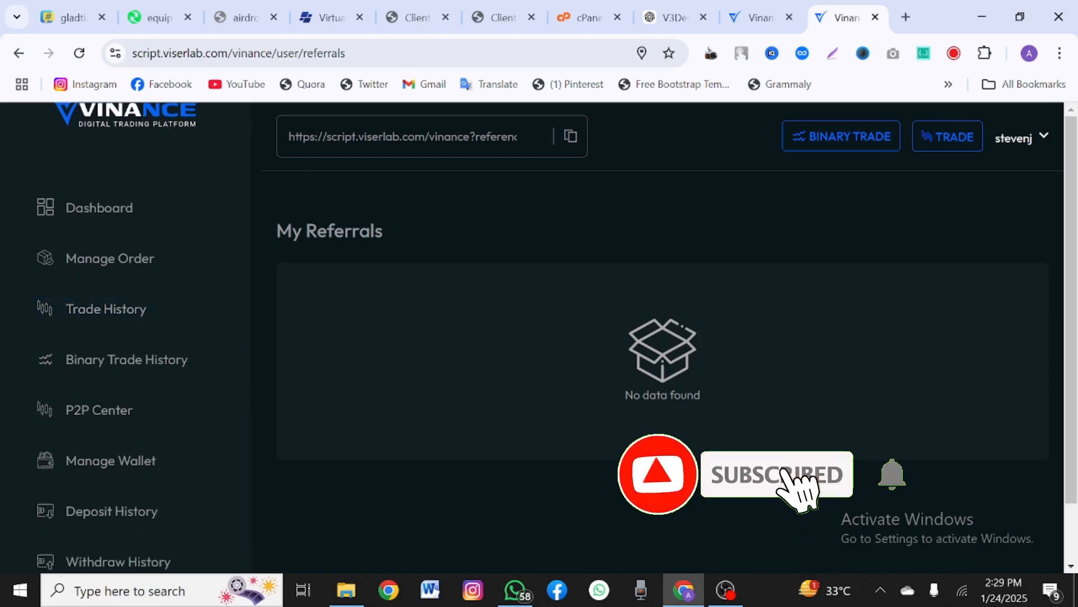
pyautogui.moveTo(304, 137); pyautogui.dragTo(502, 136)
pyautogui.click(646, 147)
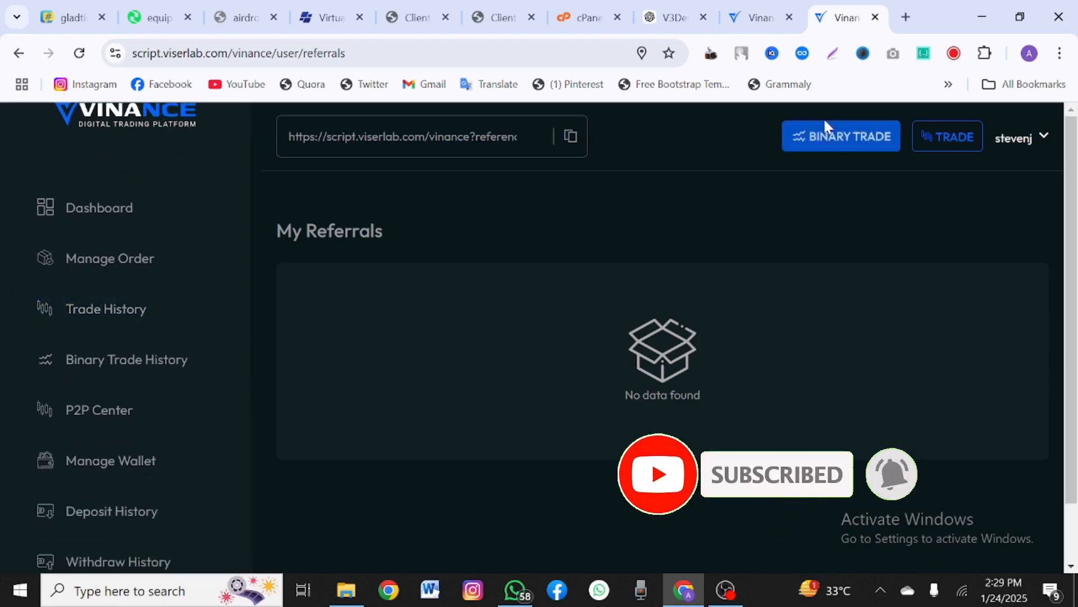
pyautogui.click(946, 140)
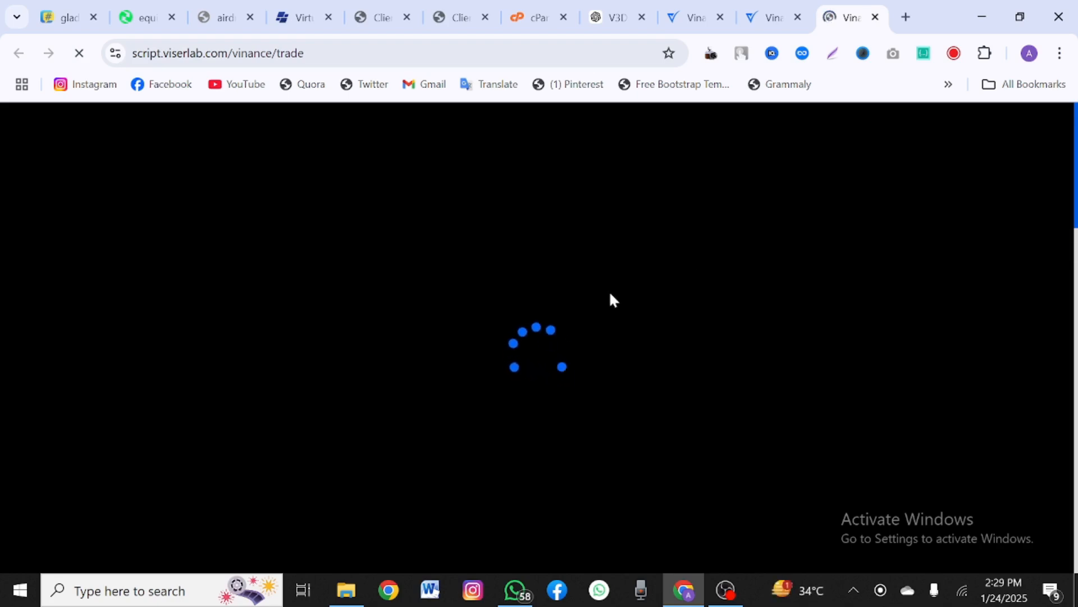
# Step: Scroll to the BTC/USDT Limit order form and set the buy amount slider to 100%
pyautogui.scroll(-2, 539, 337)
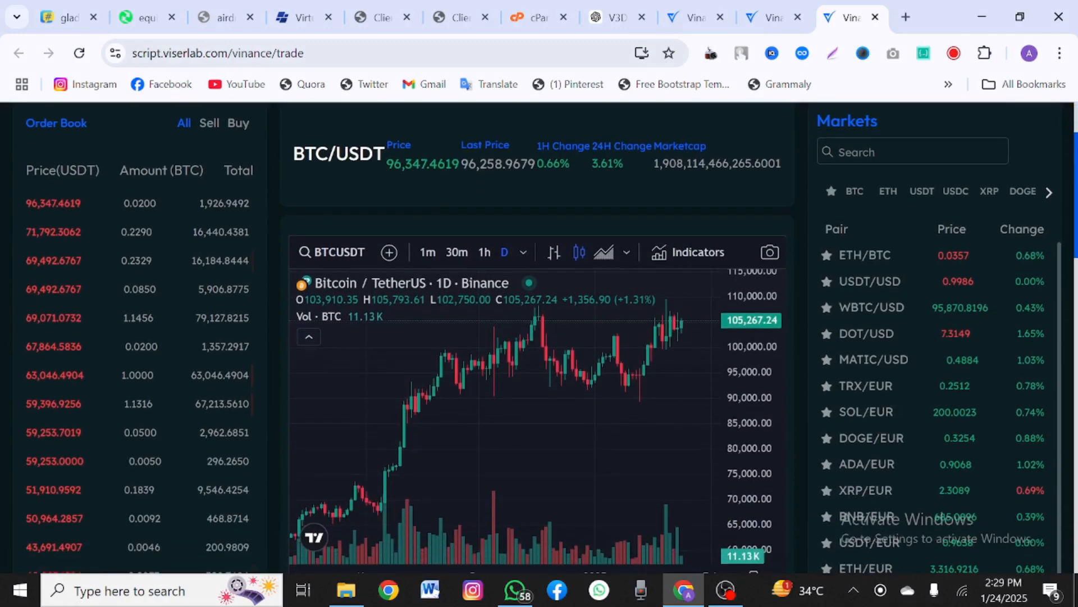
pyautogui.scroll(-2, 448, 421)
pyautogui.scroll(-3, 556, 388)
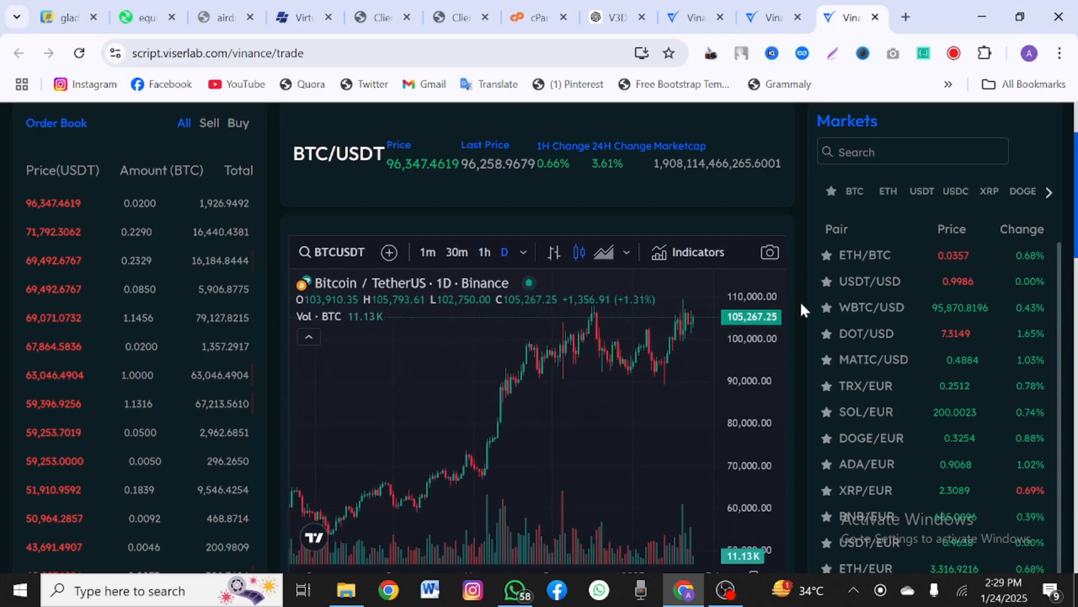
pyautogui.scroll(-5, 800, 304)
pyautogui.scroll(-2, 800, 301)
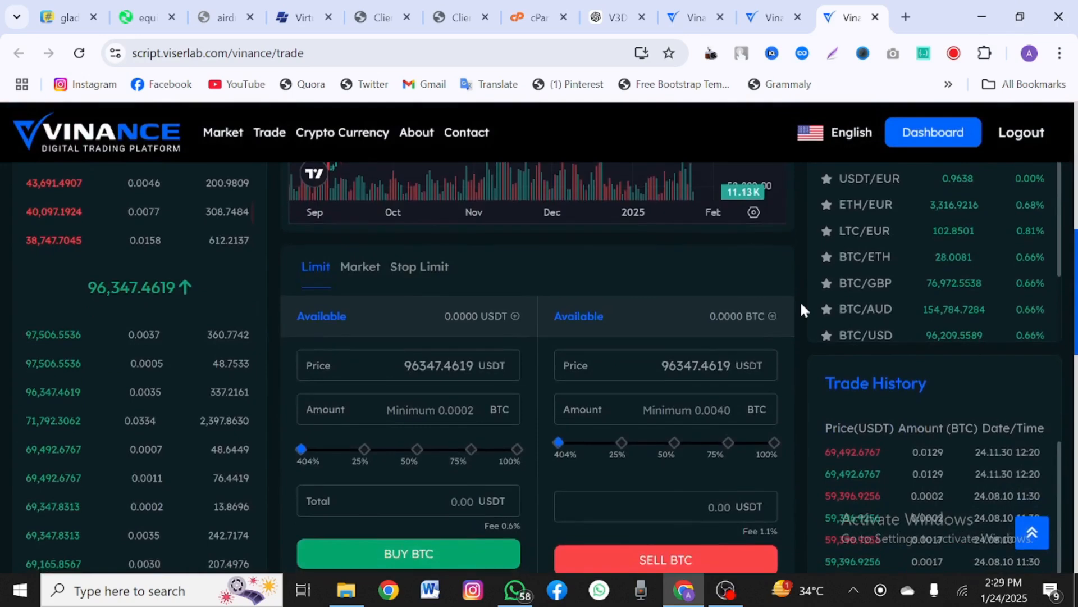
pyautogui.click(429, 360)
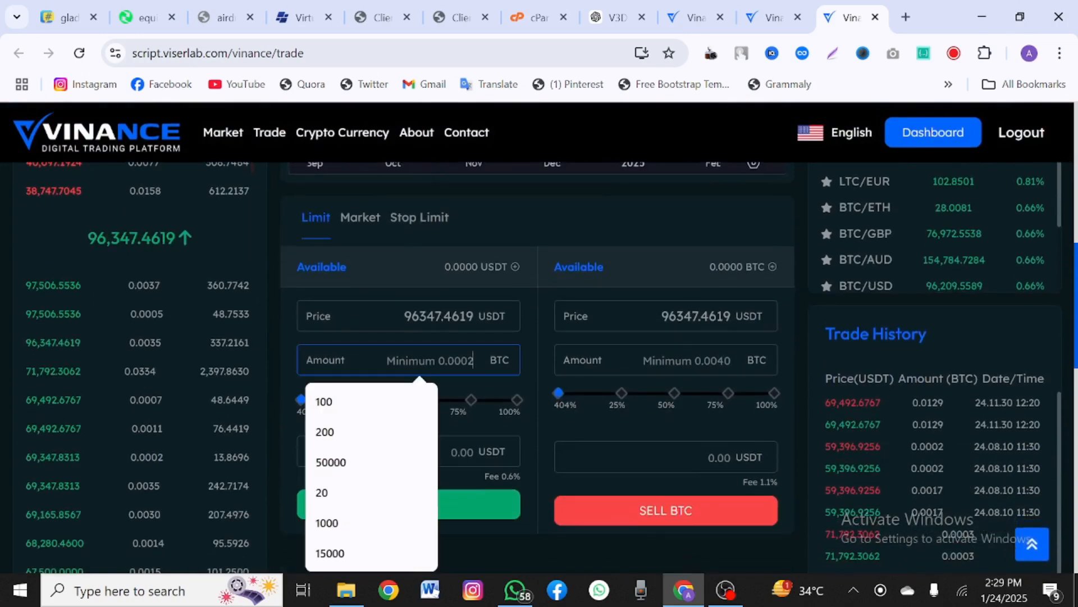
pyautogui.click(474, 421)
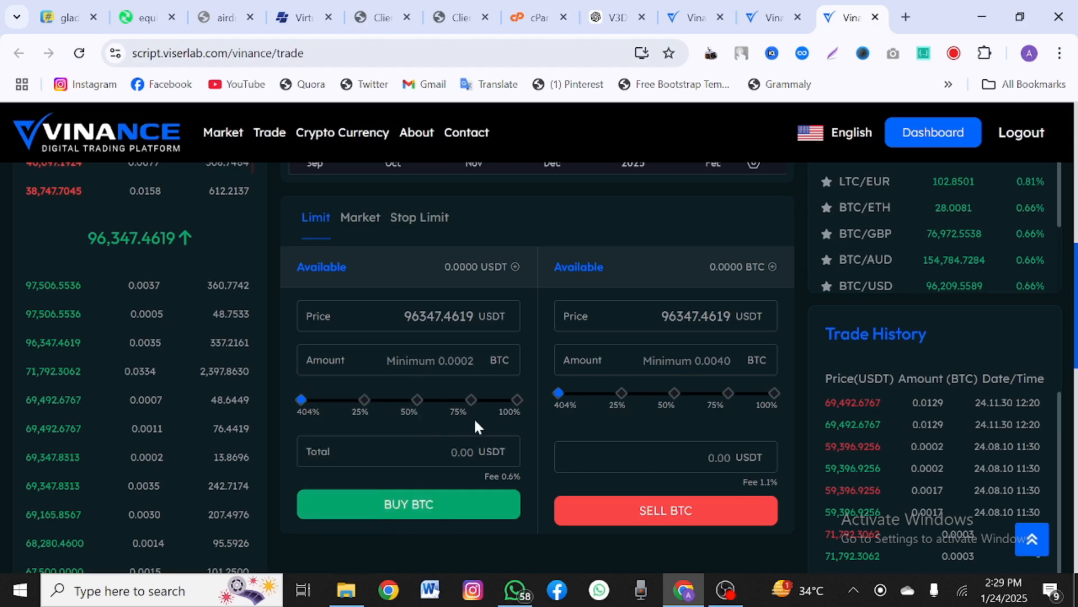
pyautogui.moveTo(420, 401); pyautogui.dragTo(461, 396)
pyautogui.click(516, 401)
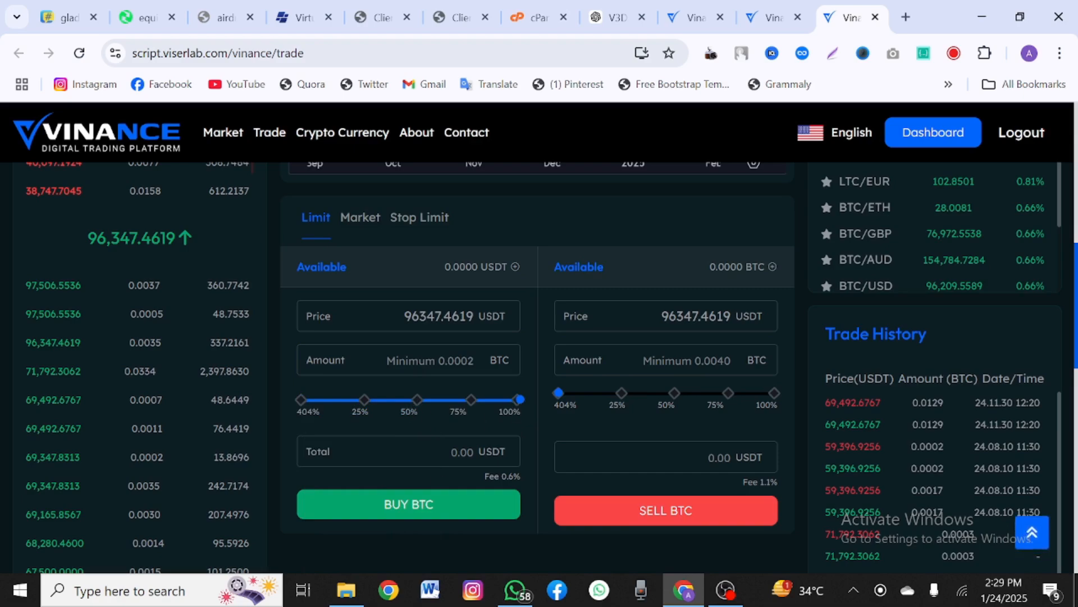
# Step: Scroll around the BTC/USDT page reviewing the chart, order book and order forms
pyautogui.scroll(1, 434, 474)
pyautogui.scroll(-2, 645, 421)
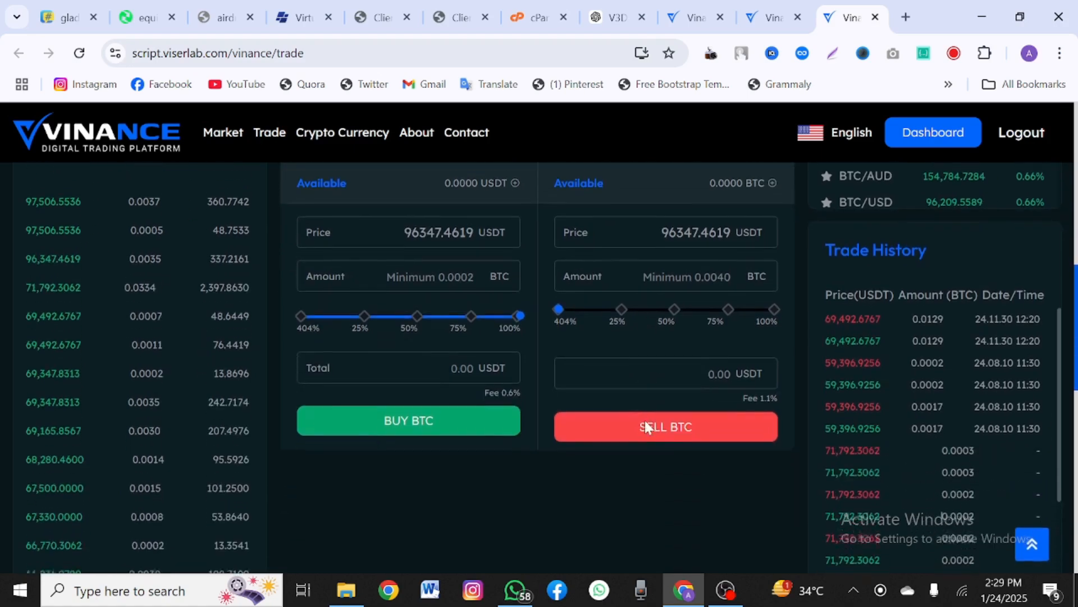
pyautogui.scroll(-4, 645, 420)
pyautogui.scroll(10, 645, 418)
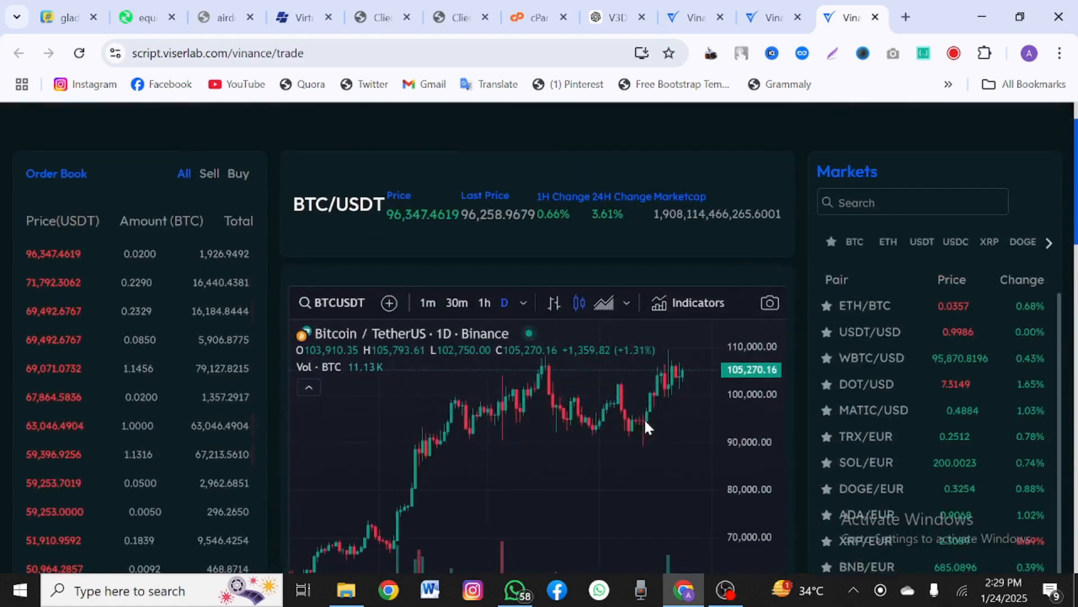
pyautogui.scroll(-5, 645, 427)
pyautogui.scroll(5, 736, 320)
# Step: From the My Referrals tab, open Vinance's BTC/USDT Binary Trade page and scroll through it
pyautogui.scroll(-5, 809, 132)
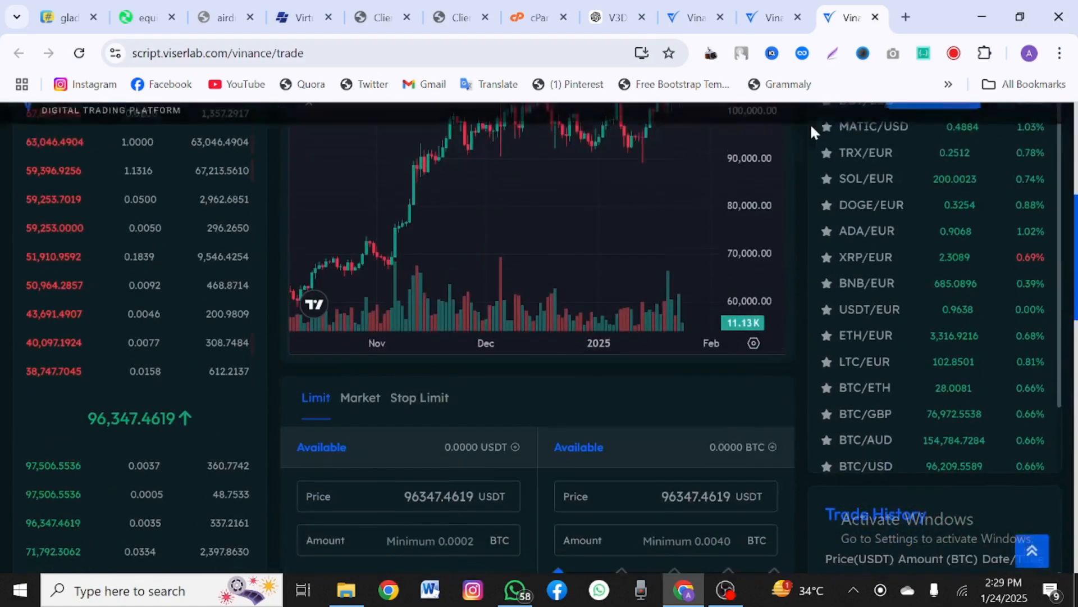
pyautogui.click(774, 17)
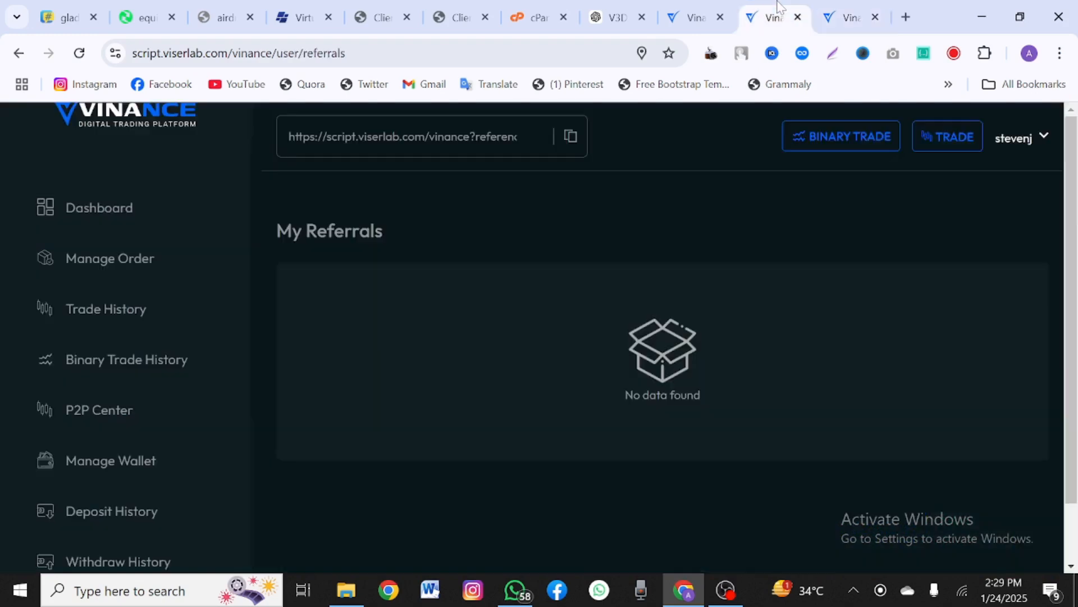
pyautogui.click(865, 145)
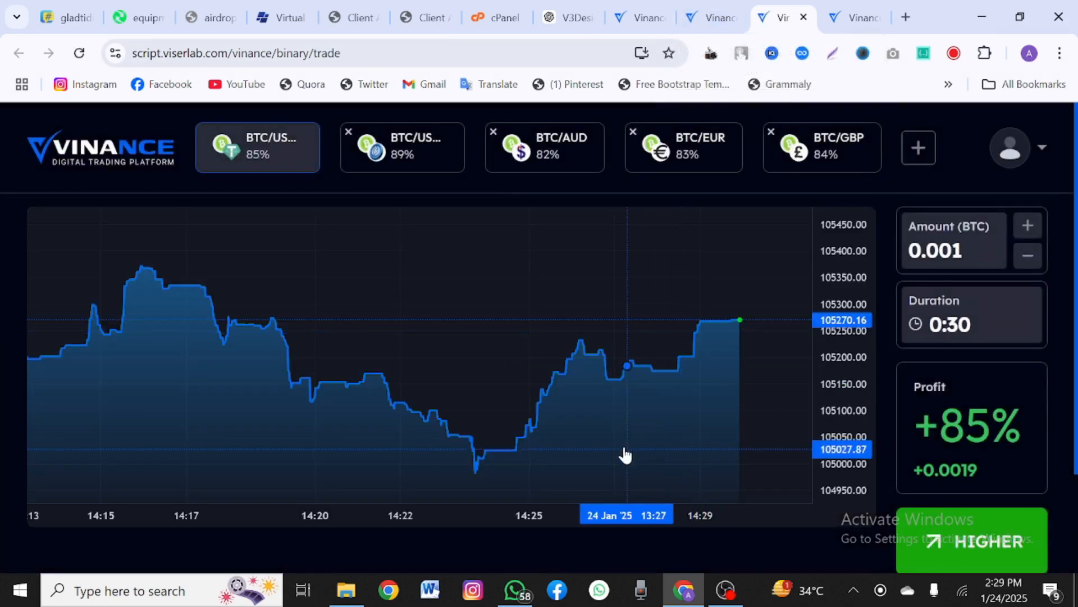
pyautogui.scroll(-1, 802, 405)
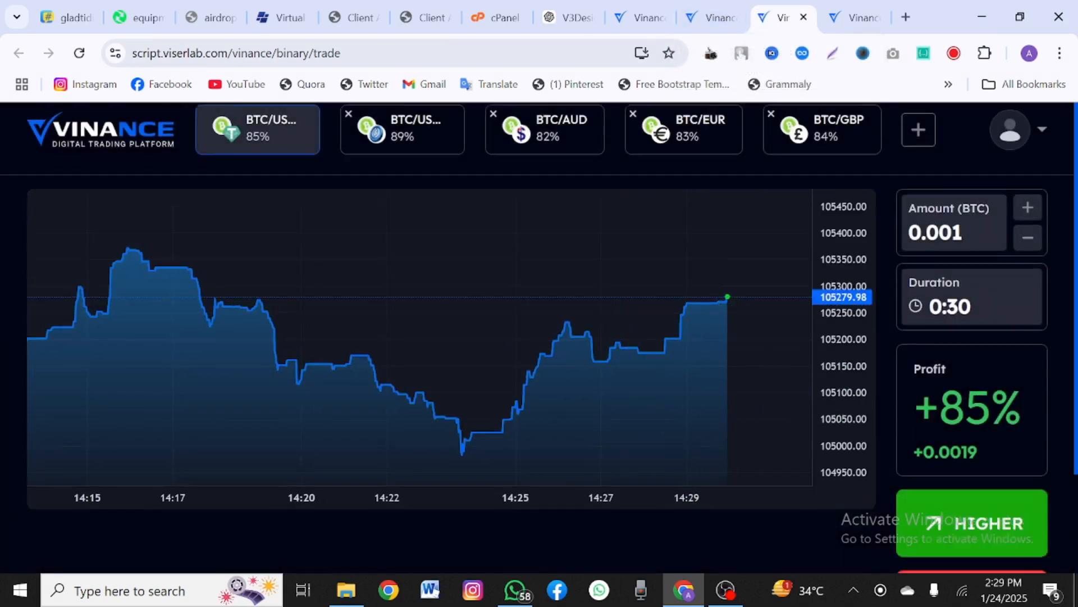
pyautogui.scroll(-2, 801, 404)
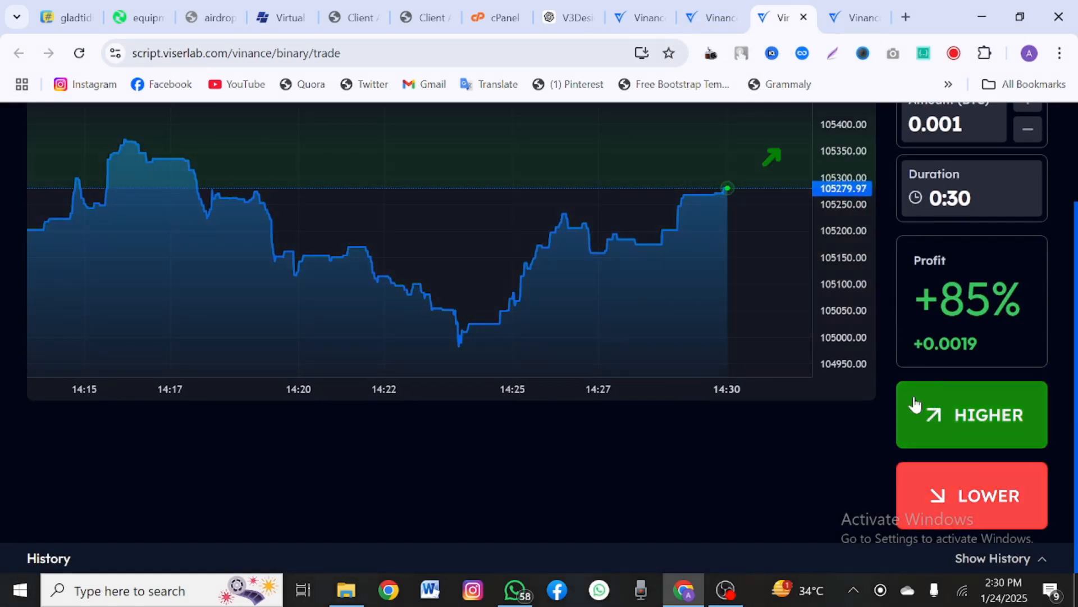
pyautogui.scroll(2, 921, 409)
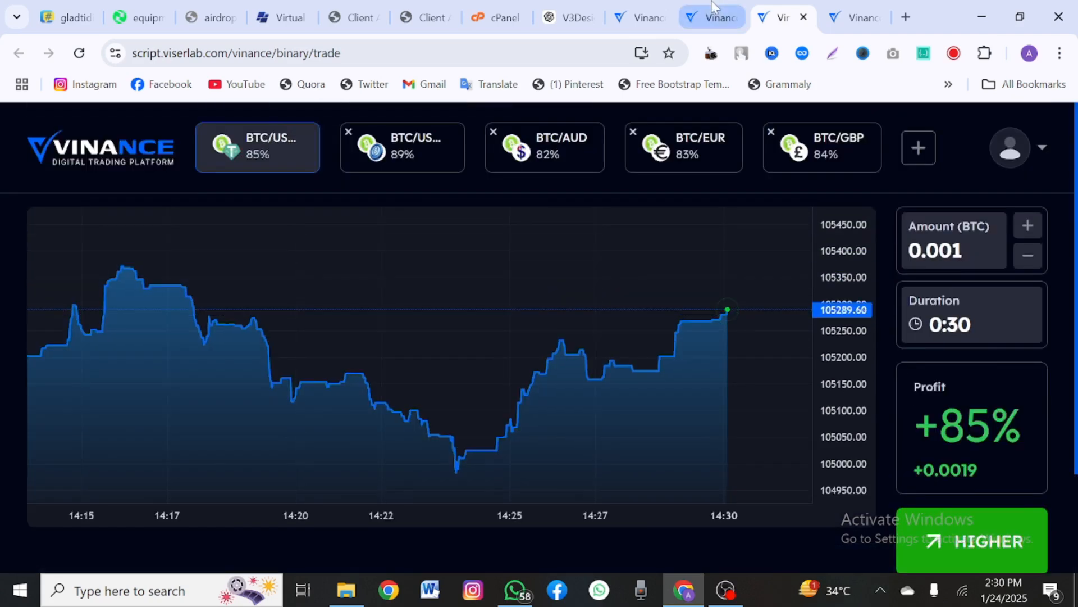
pyautogui.click(712, 8)
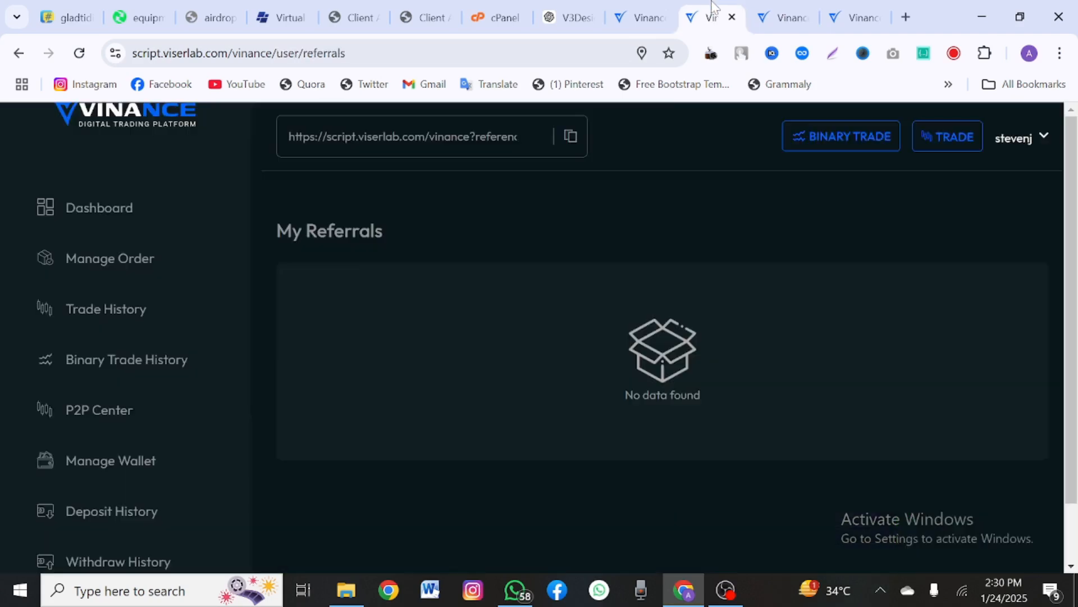
pyautogui.scroll(-5, 133, 397)
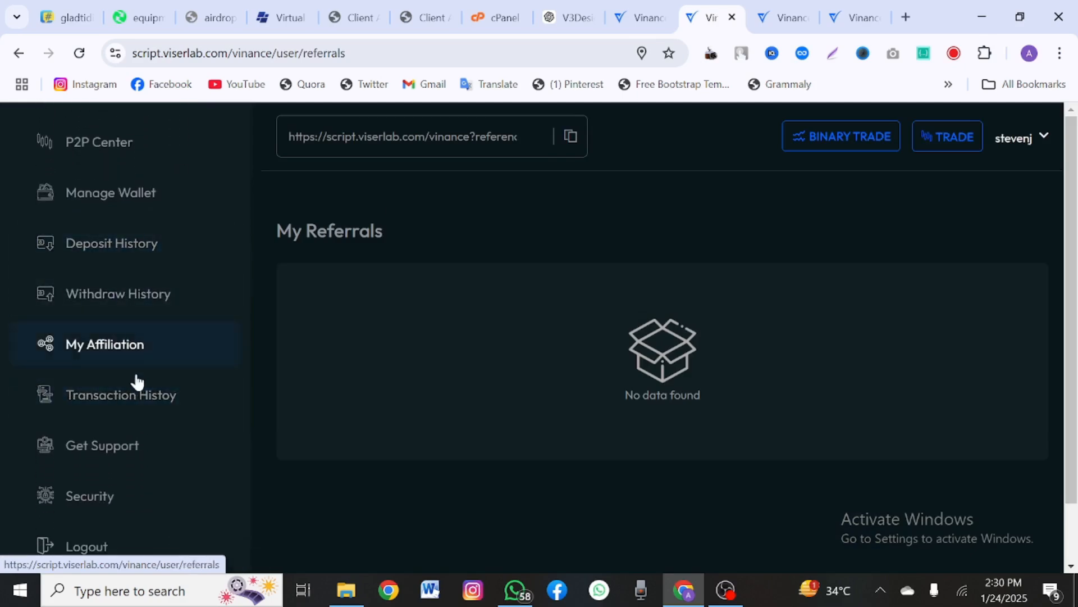
pyautogui.scroll(-1, 128, 413)
pyautogui.scroll(4, 128, 411)
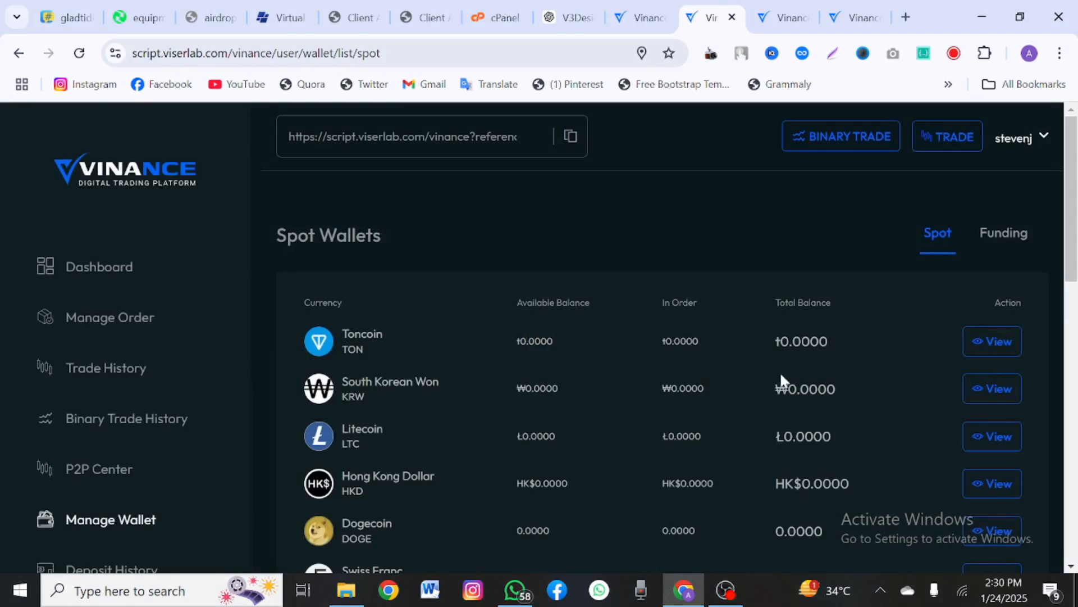
pyautogui.click(976, 337)
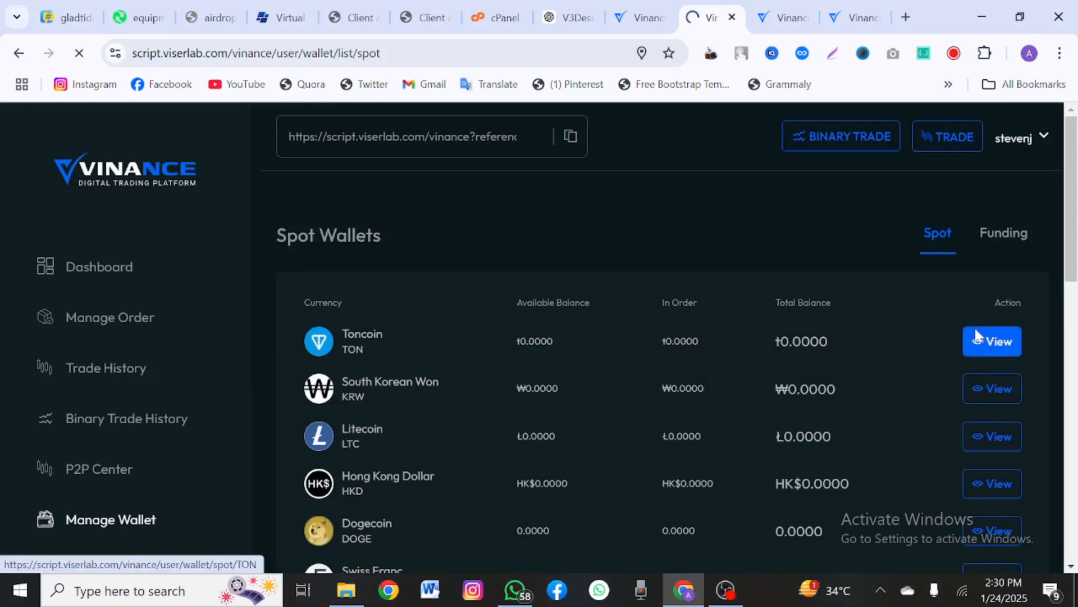
pyautogui.scroll(-3, 715, 379)
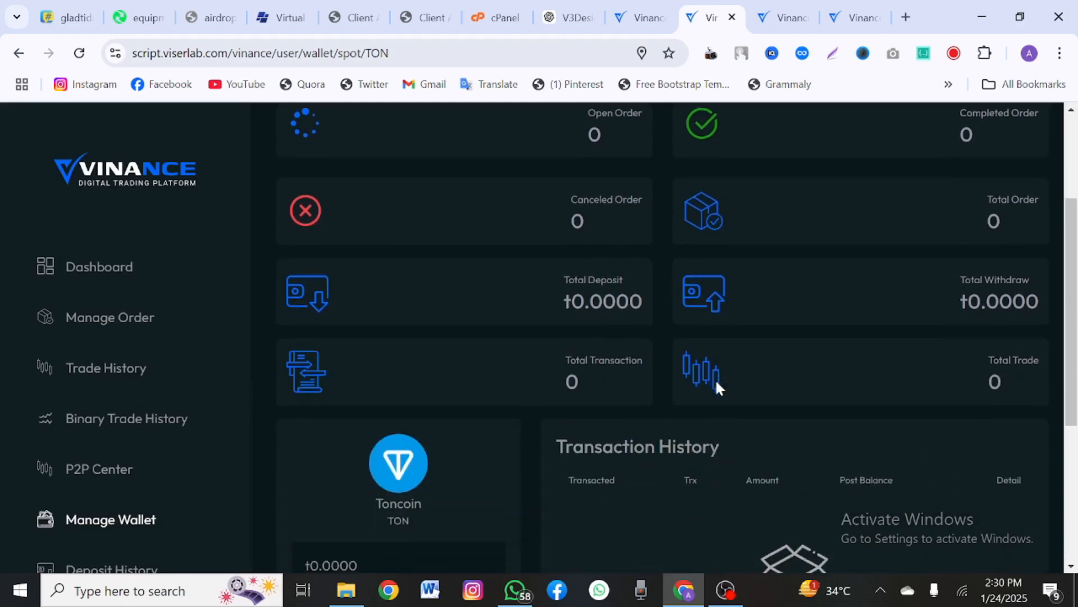
pyautogui.scroll(-5, 715, 378)
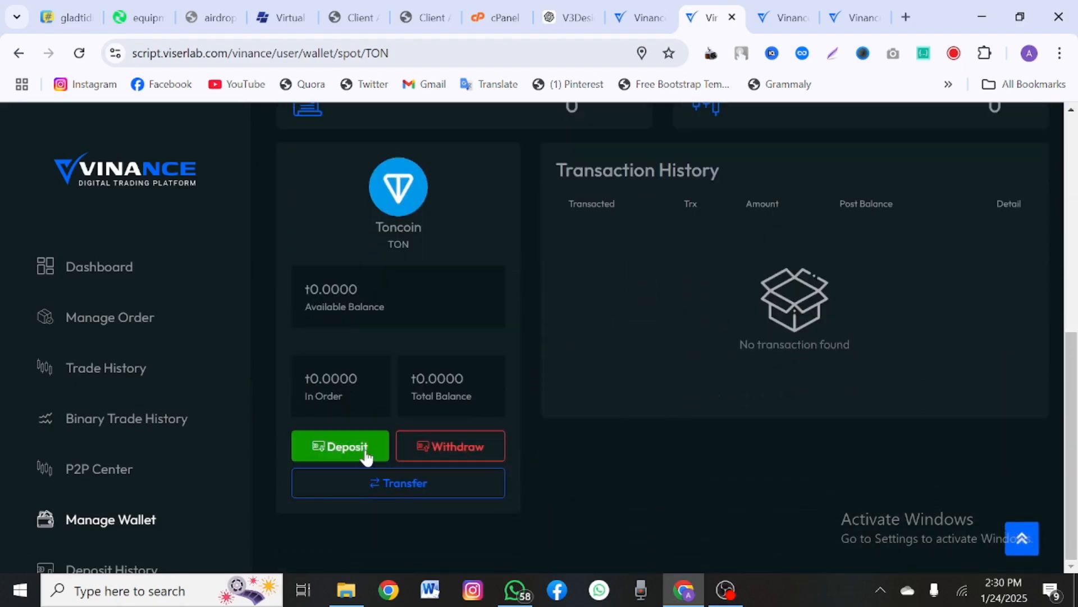
pyautogui.click(123, 526)
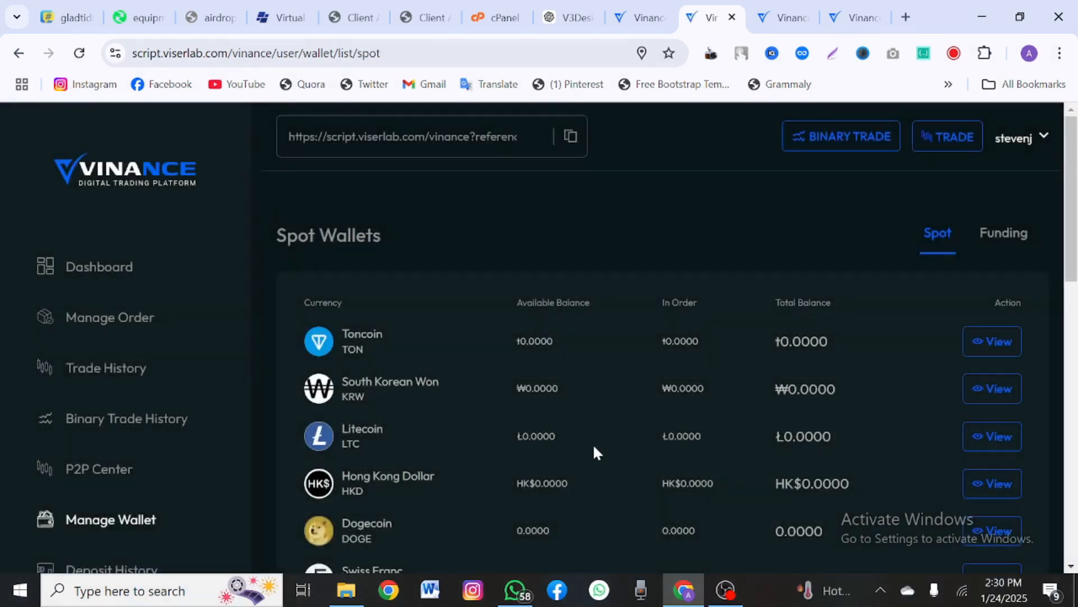
# Step: Open the Solana (SOL) spot wallet from page 2 of the Spot Wallets list
pyautogui.scroll(-9, 594, 450)
pyautogui.scroll(-5, 596, 452)
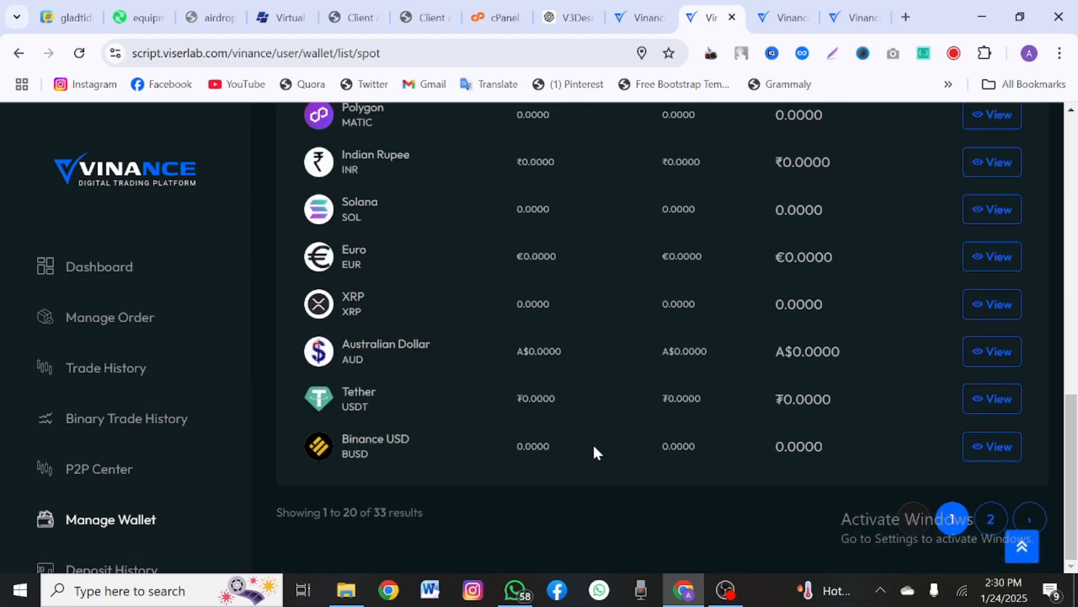
pyautogui.click(990, 516)
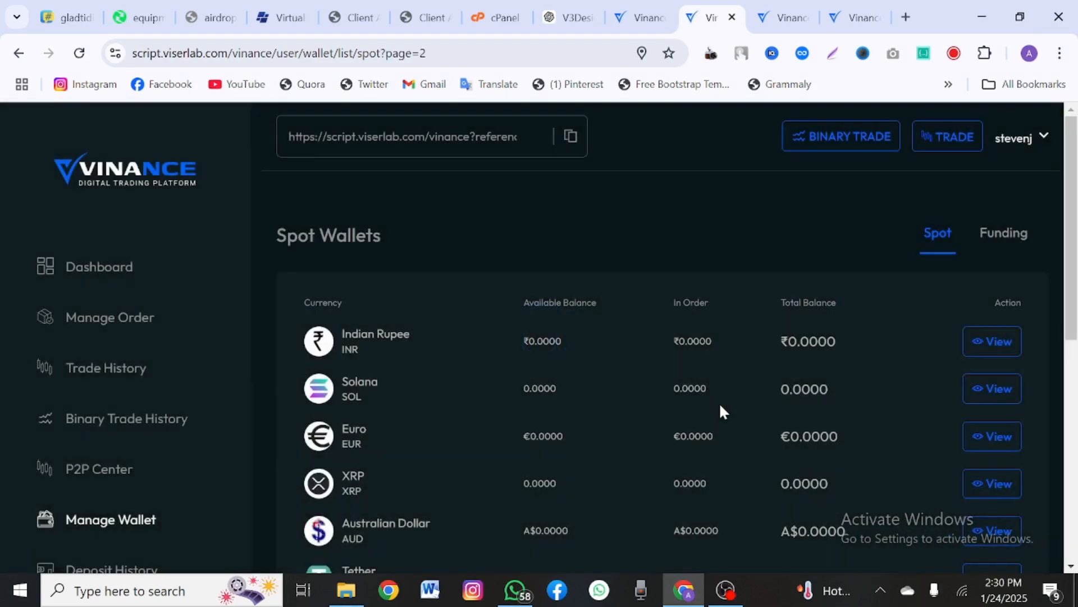
pyautogui.scroll(-1, 721, 412)
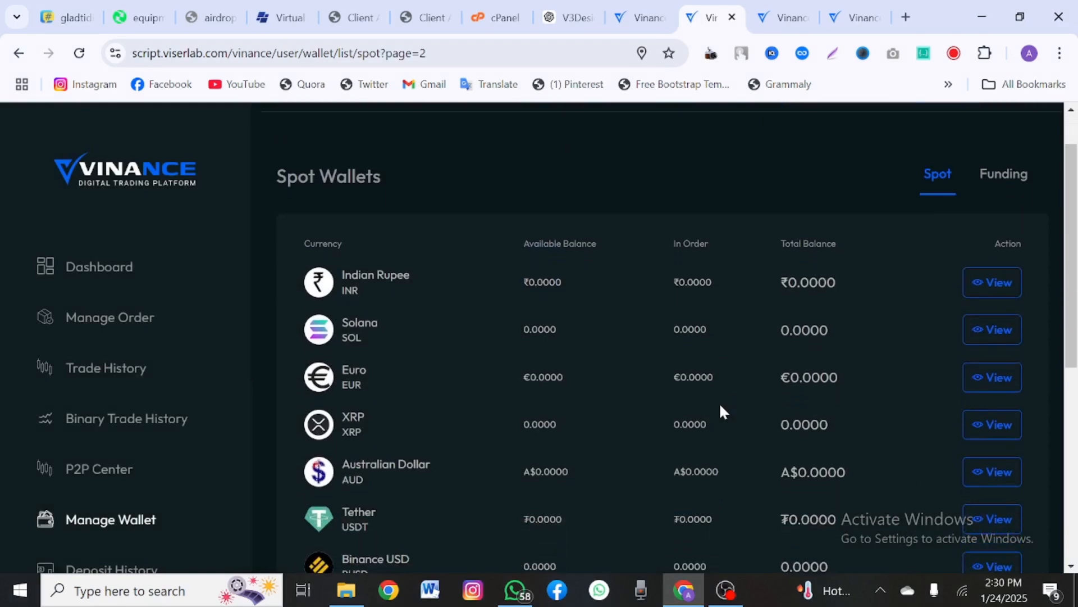
pyautogui.click(1001, 334)
# Step: Check the SOL deposit preview, which shows no payment gateway, and close it
pyautogui.scroll(-8, 569, 421)
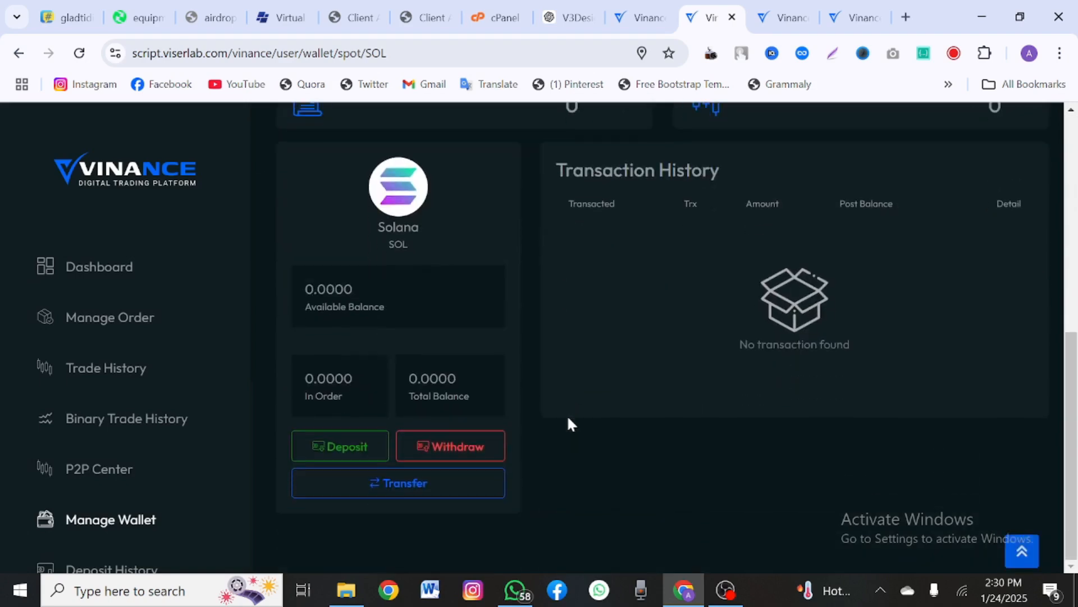
pyautogui.click(335, 449)
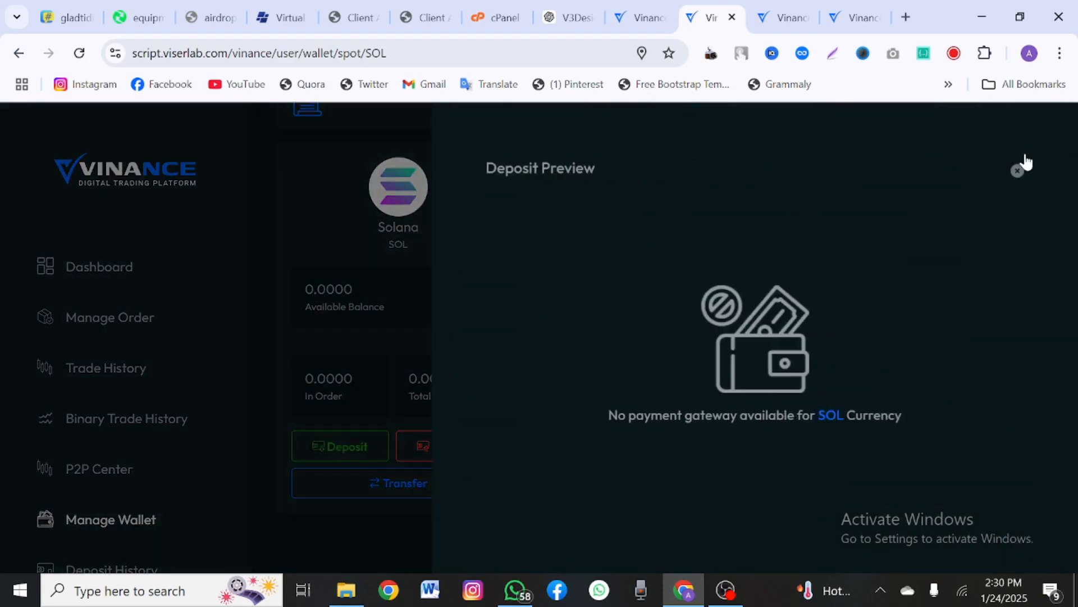
pyautogui.click(1019, 170)
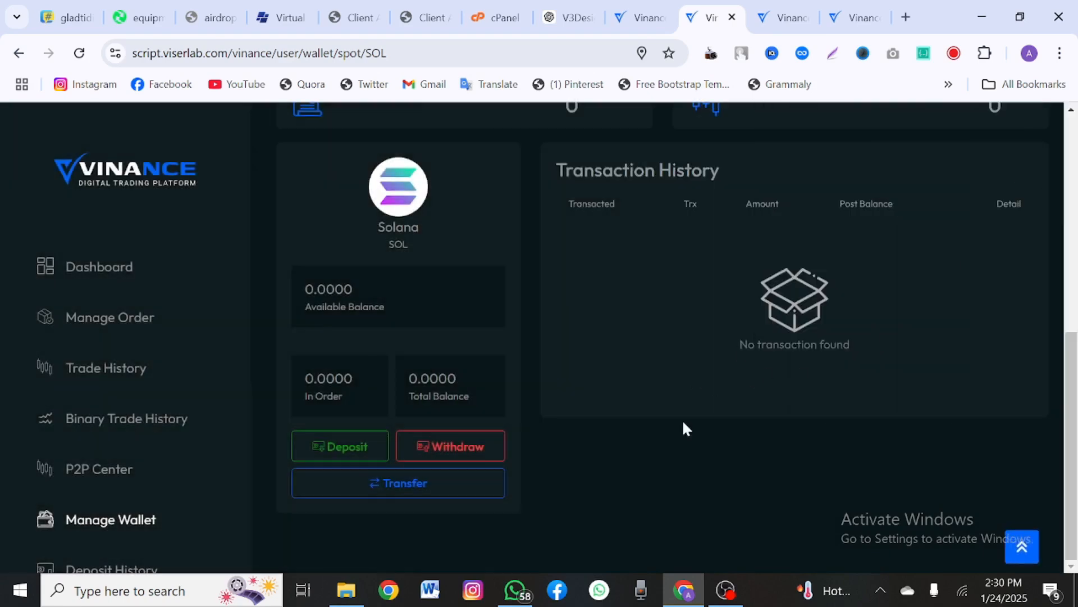
pyautogui.scroll(5, 565, 276)
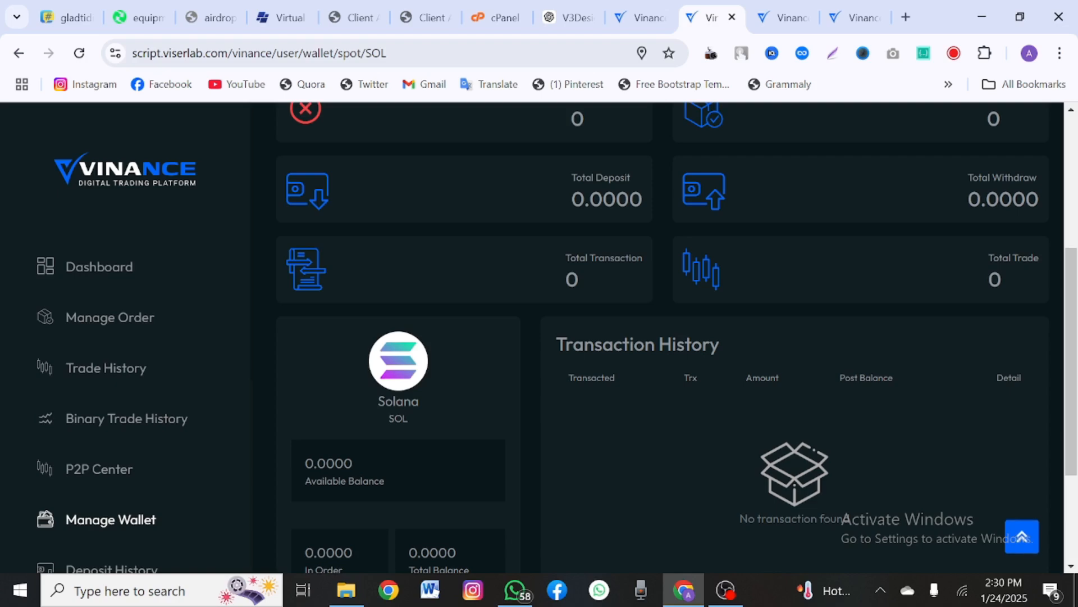
pyautogui.scroll(-4, 516, 352)
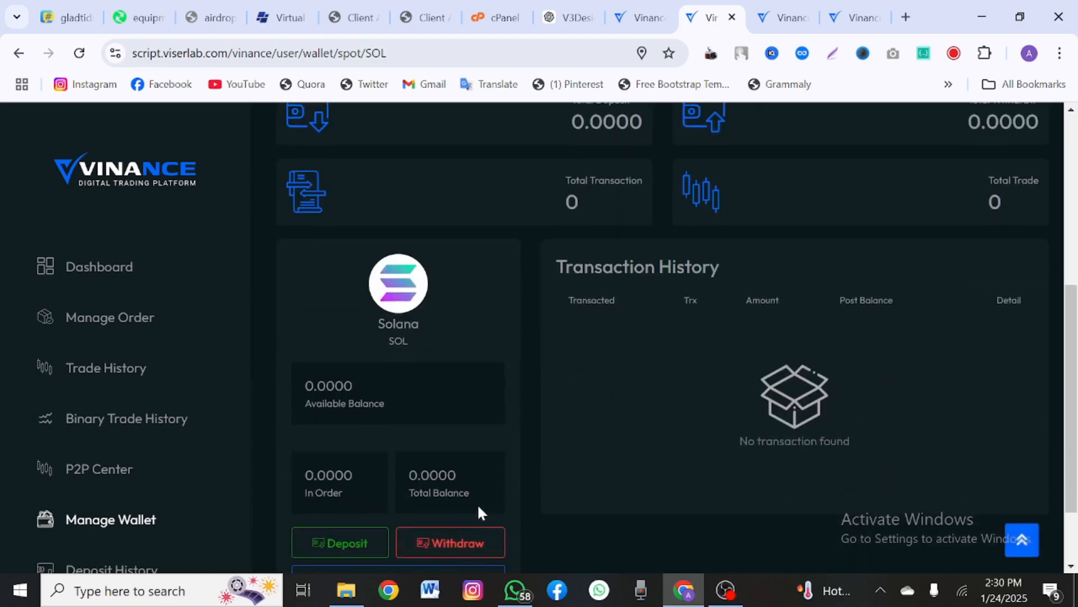
pyautogui.scroll(-2, 477, 511)
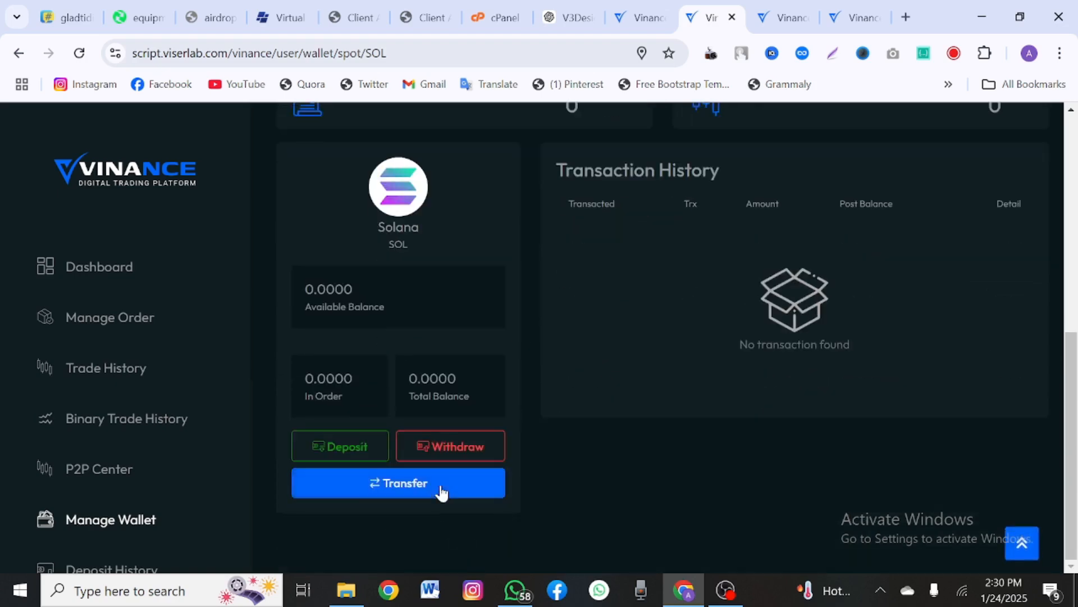
pyautogui.scroll(8, 439, 483)
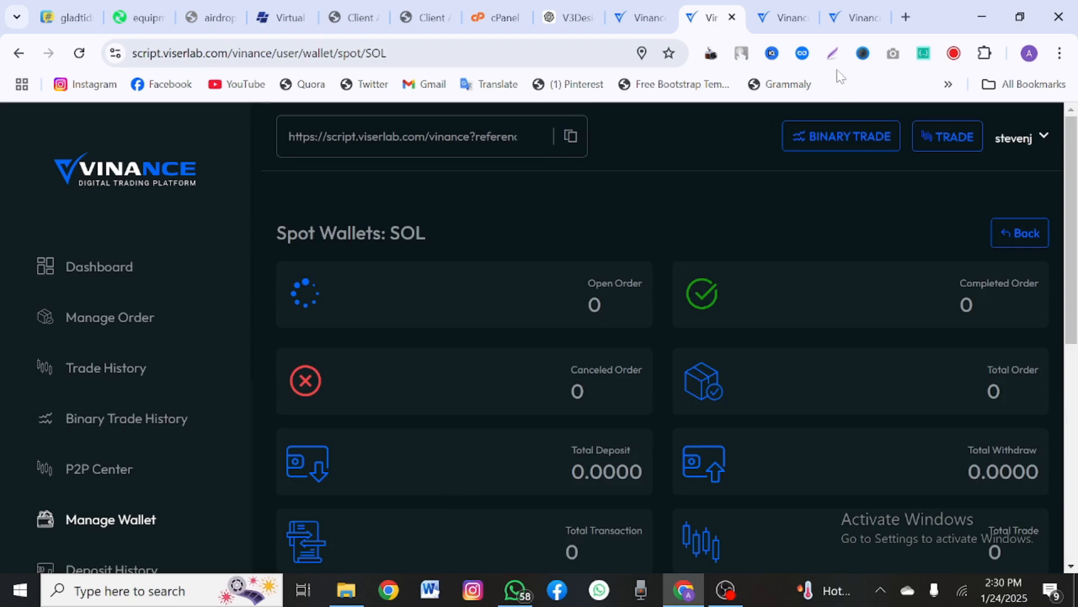
# Step: On the BTC/USDT binary trade chart, raise the amount from 0.001 to 0.1010 BTC
pyautogui.click(785, 18)
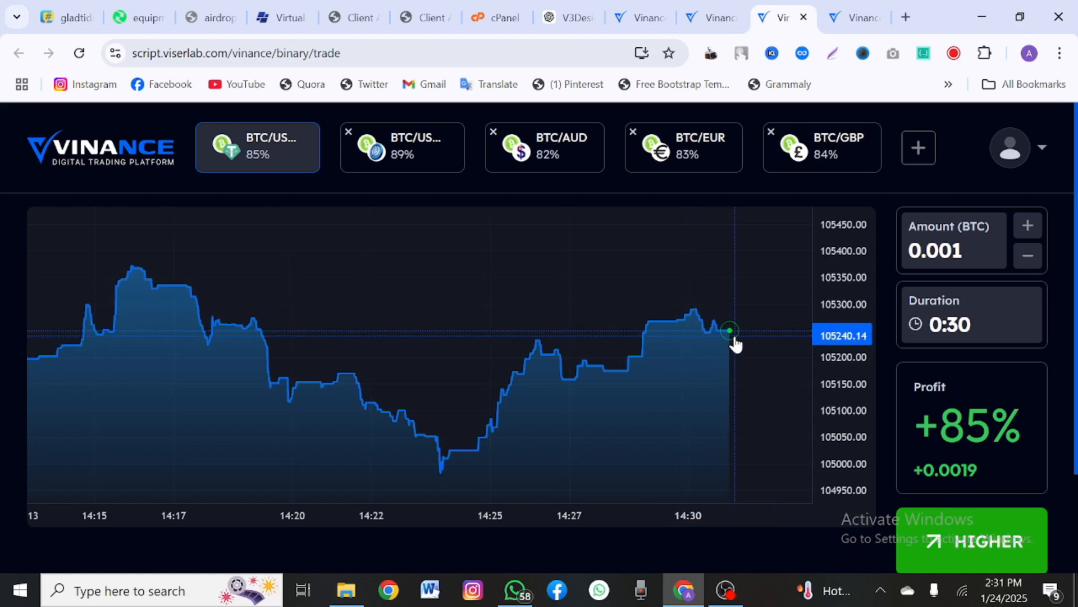
pyautogui.scroll(-3, 676, 372)
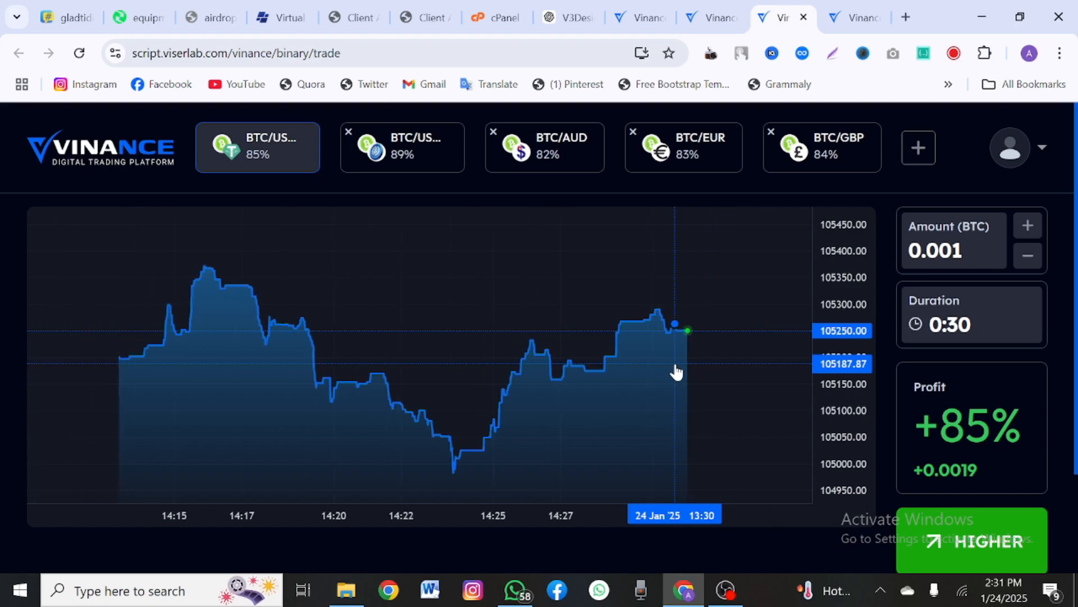
pyautogui.scroll(-1, 676, 371)
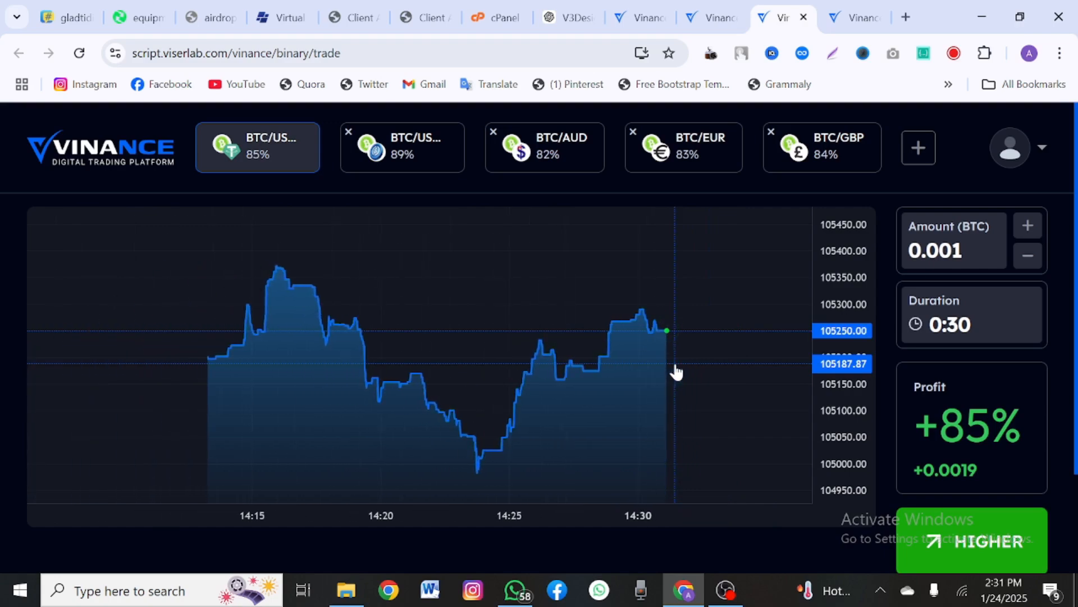
pyautogui.scroll(2, 676, 372)
pyautogui.scroll(-2, 889, 312)
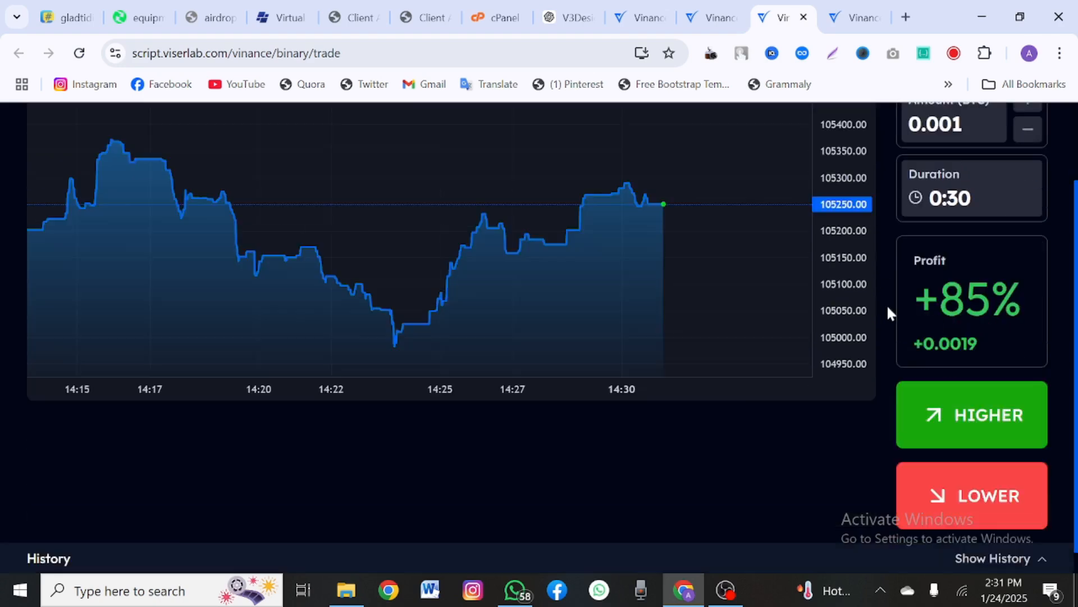
pyautogui.scroll(2, 888, 304)
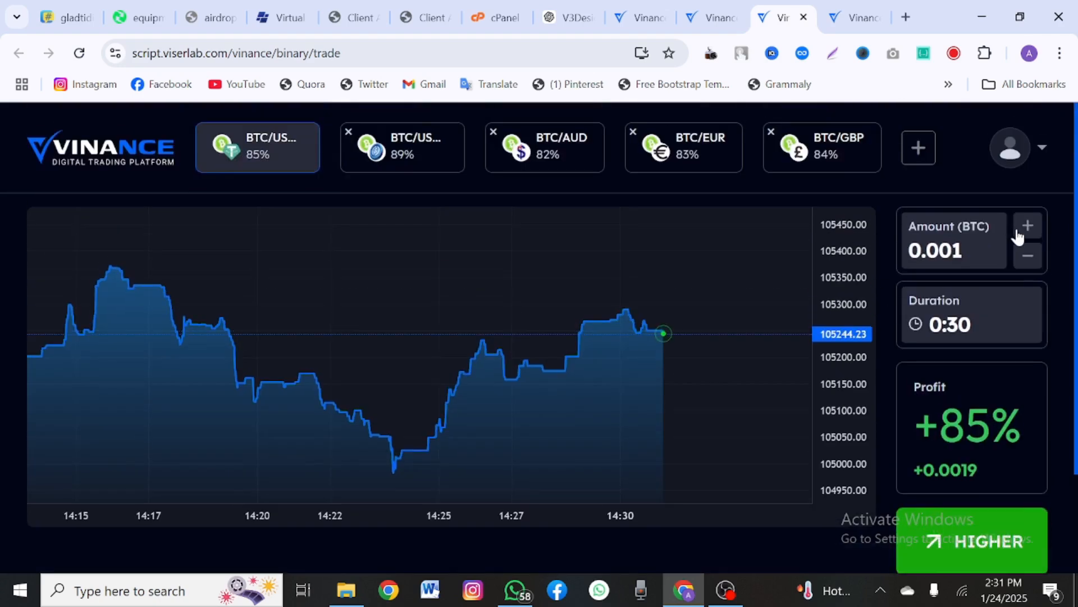
pyautogui.click(1027, 226)
pyautogui.click(1027, 226)
pyautogui.click(1027, 226)
pyautogui.click(1027, 227)
pyautogui.click(1028, 226)
pyautogui.click(1027, 226)
pyautogui.click(1027, 226)
pyautogui.click(1027, 227)
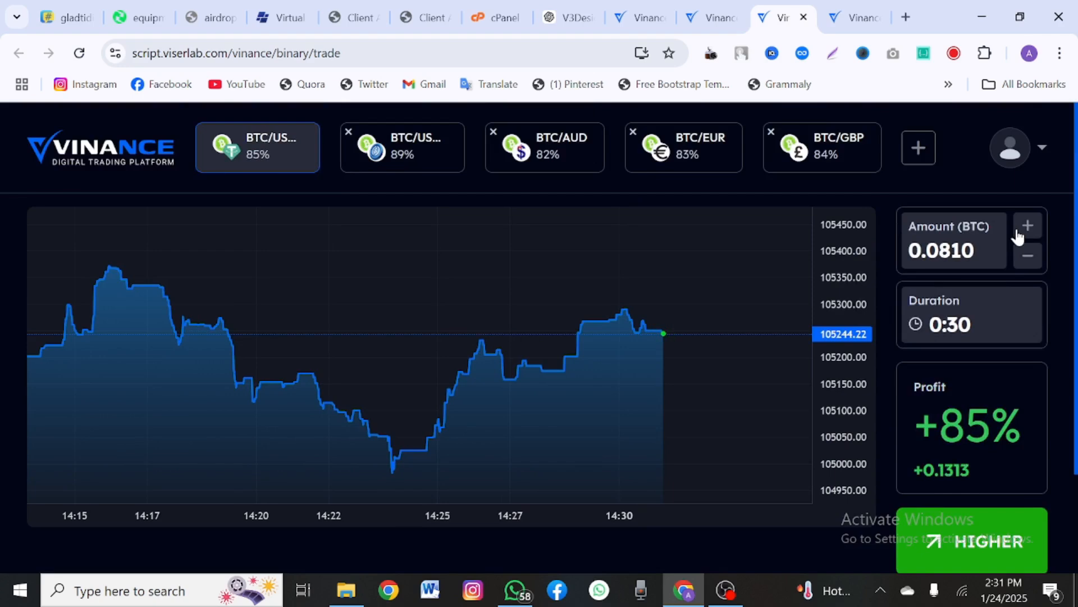
pyautogui.click(1018, 232)
pyautogui.click(1018, 232)
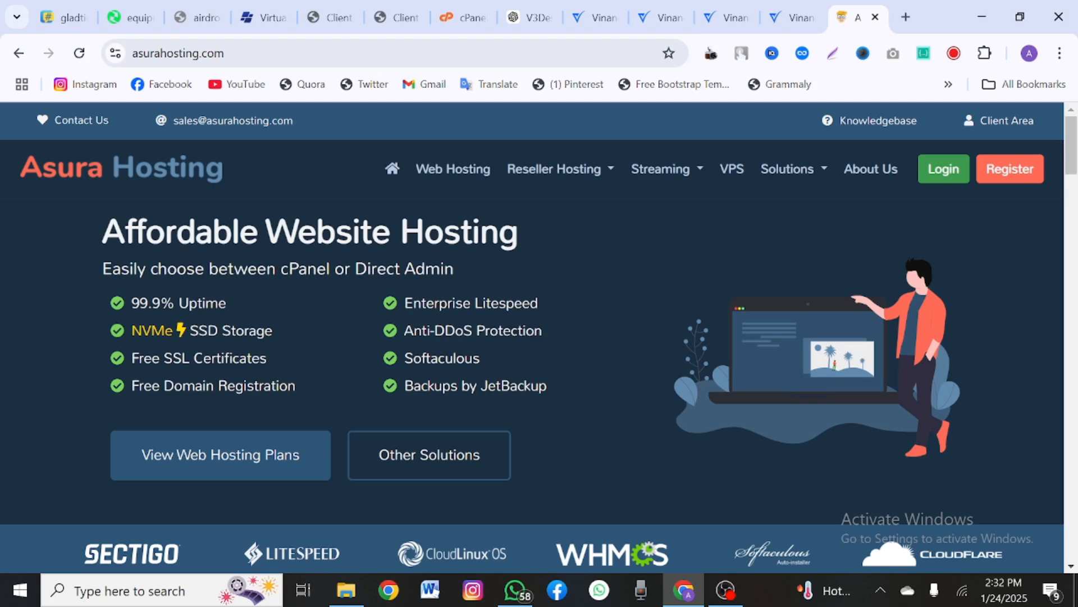
# Step: Highlight the homepage features: 99.9% uptime, NVMe, Free SSL Certificates and Free Domain Registration
pyautogui.moveTo(132, 303); pyautogui.dragTo(175, 303)
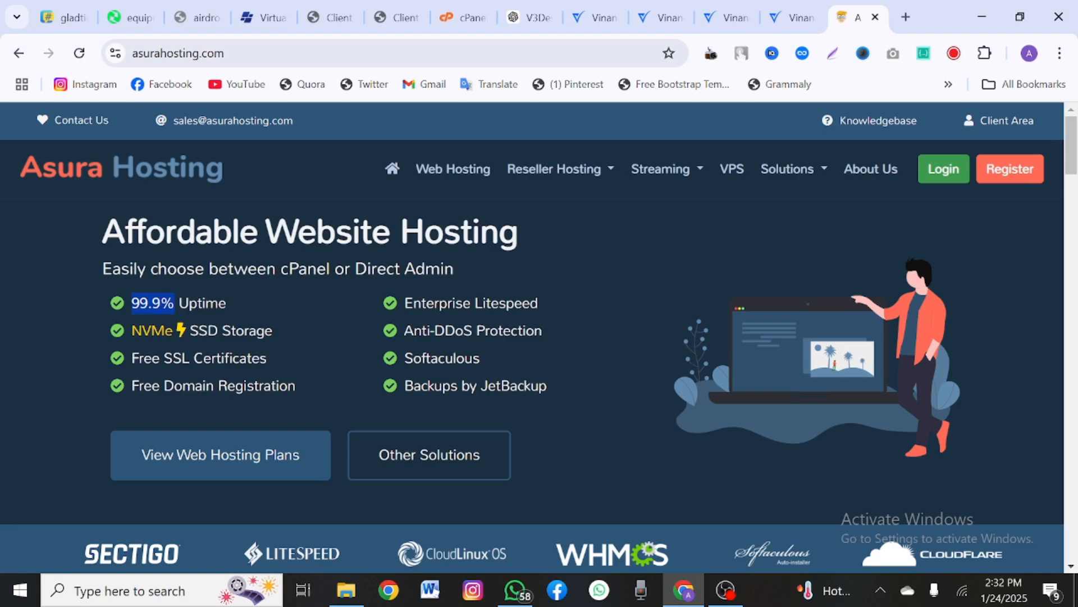
pyautogui.click(136, 343)
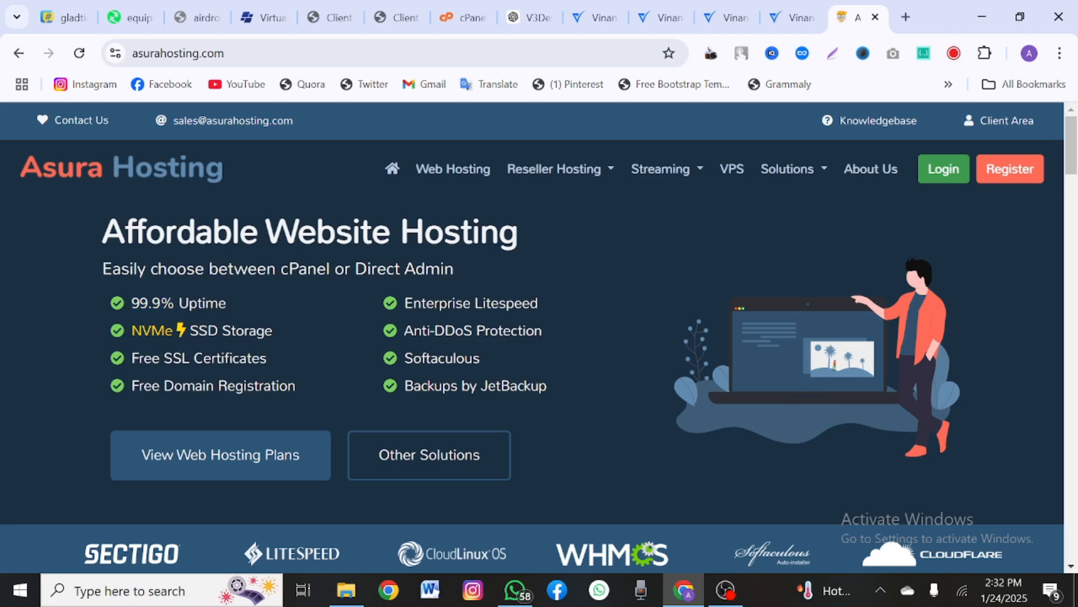
pyautogui.moveTo(132, 332); pyautogui.dragTo(181, 336)
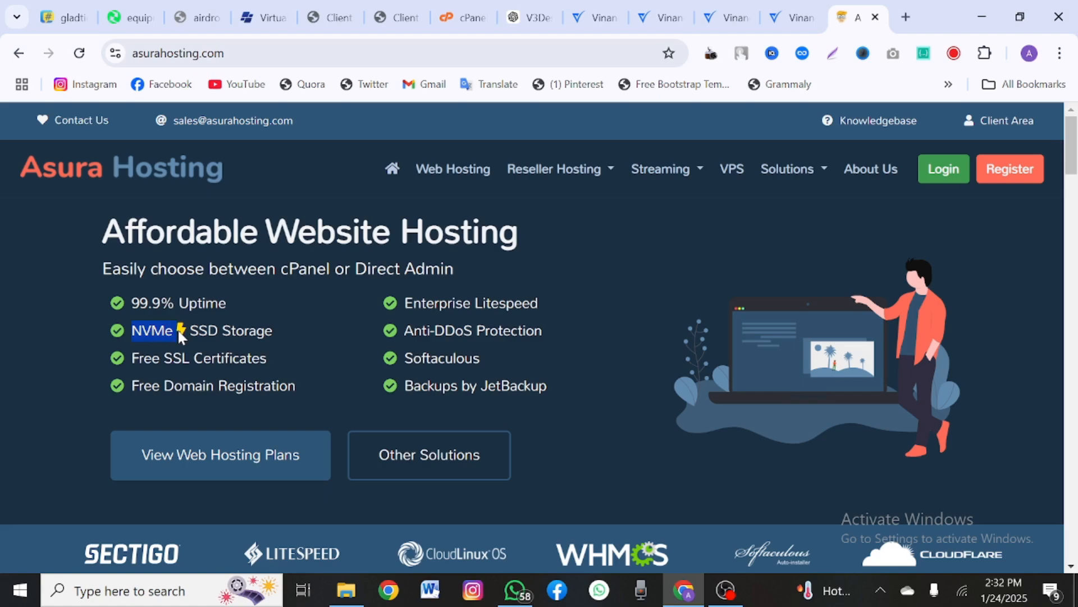
pyautogui.moveTo(140, 358); pyautogui.dragTo(239, 359)
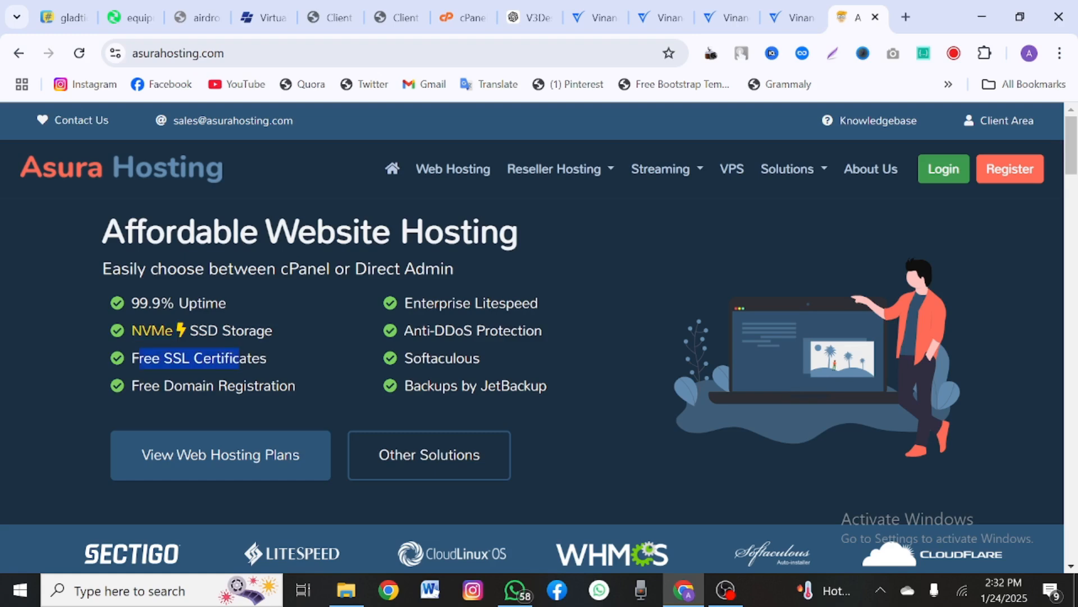
pyautogui.moveTo(145, 385); pyautogui.dragTo(234, 386)
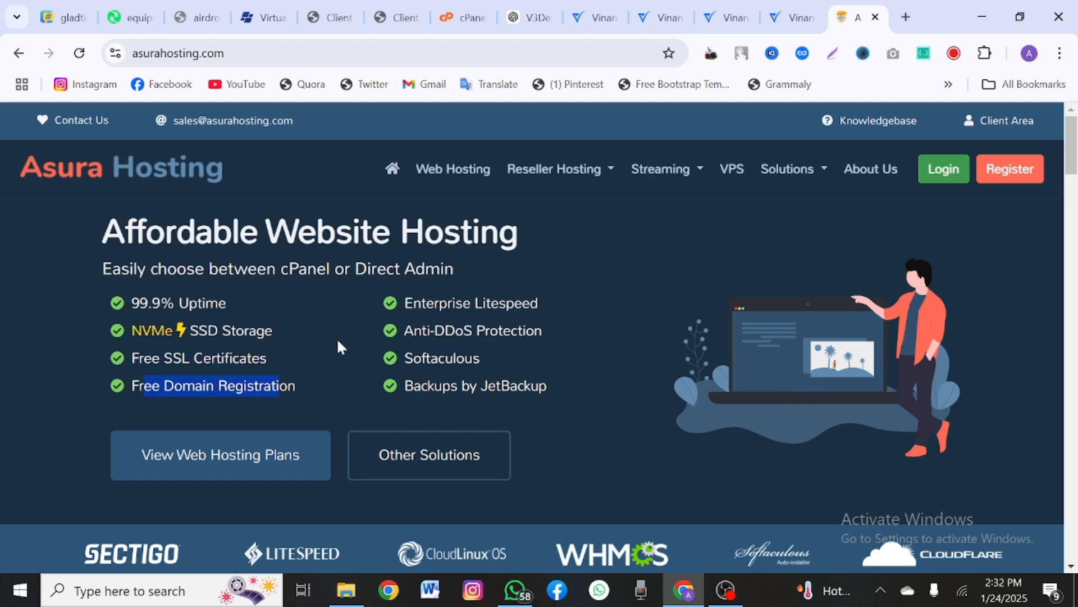
pyautogui.click(280, 386)
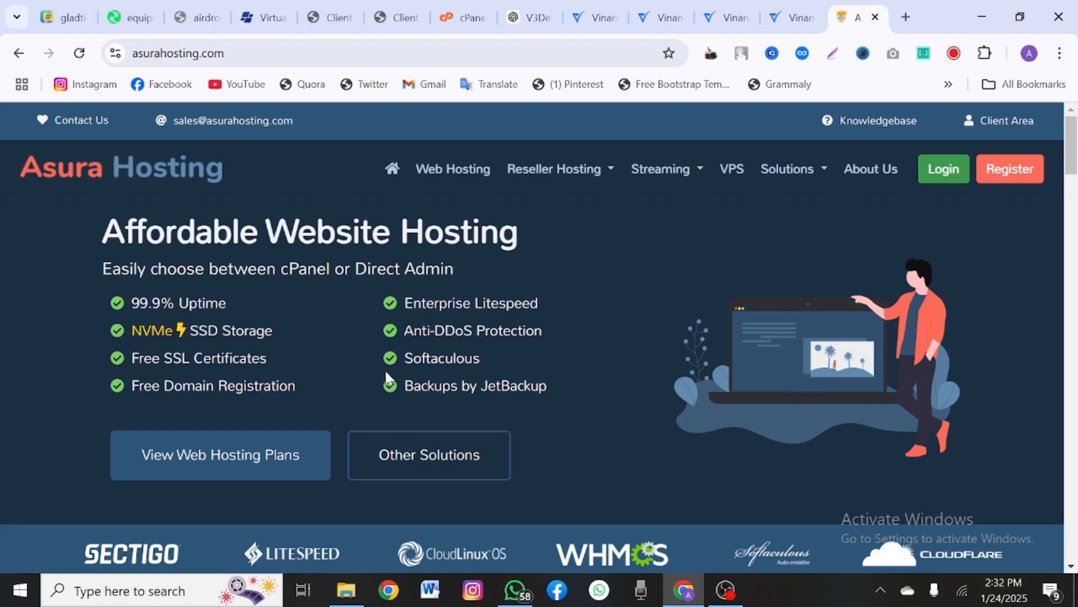
# Step: Scroll through the Asura Hosting homepage and highlight the asurahosting.com address
pyautogui.scroll(-2, 386, 374)
pyautogui.scroll(1, 386, 374)
pyautogui.scroll(1, 386, 374)
pyautogui.scroll(-15, 480, 248)
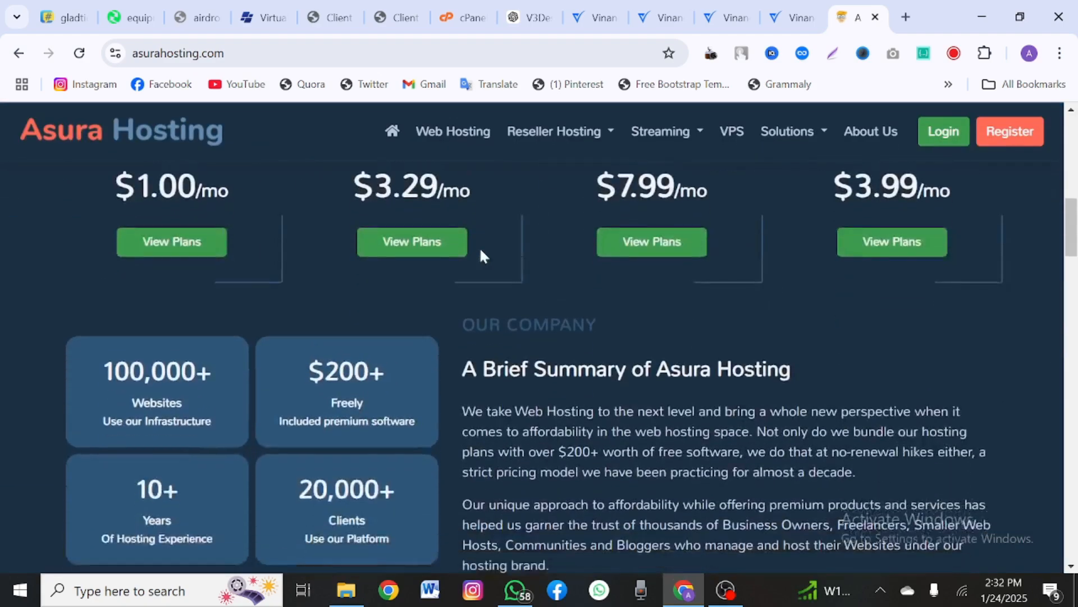
pyautogui.scroll(-1, 480, 251)
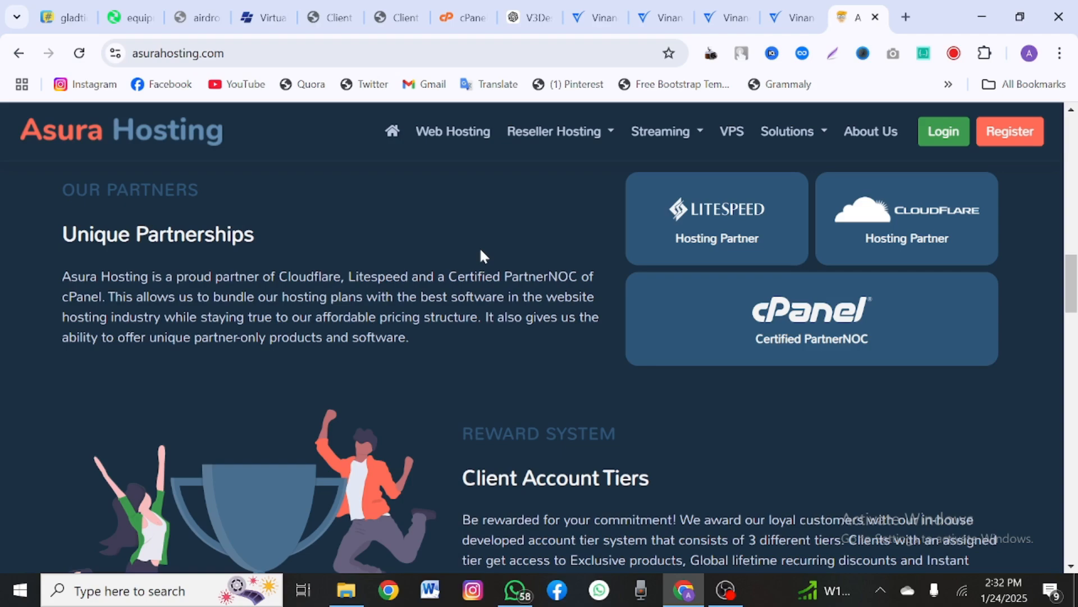
pyautogui.scroll(-7, 480, 255)
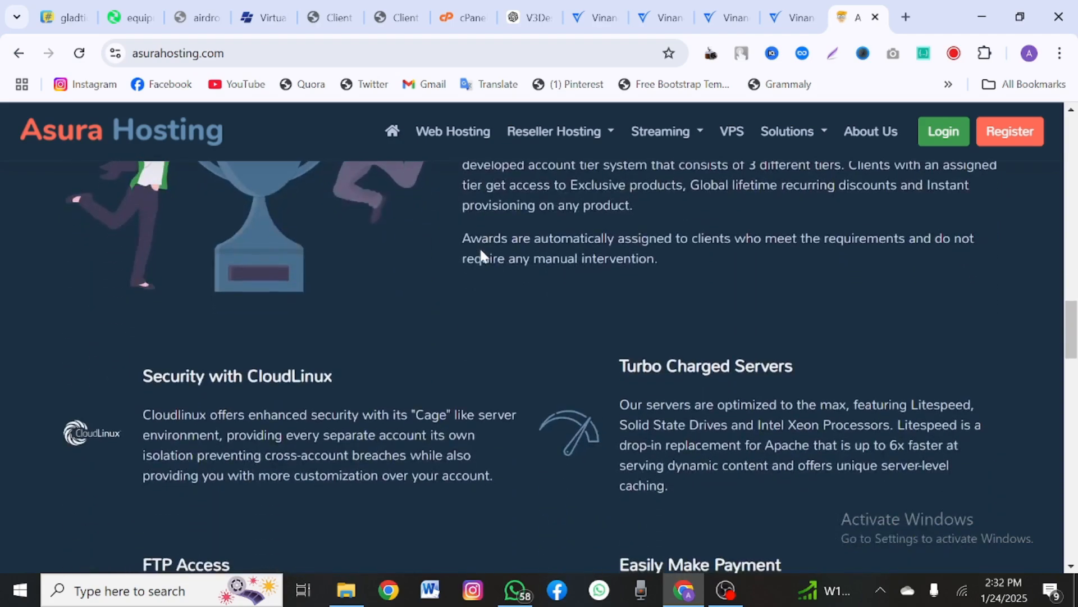
pyautogui.scroll(-7, 532, 365)
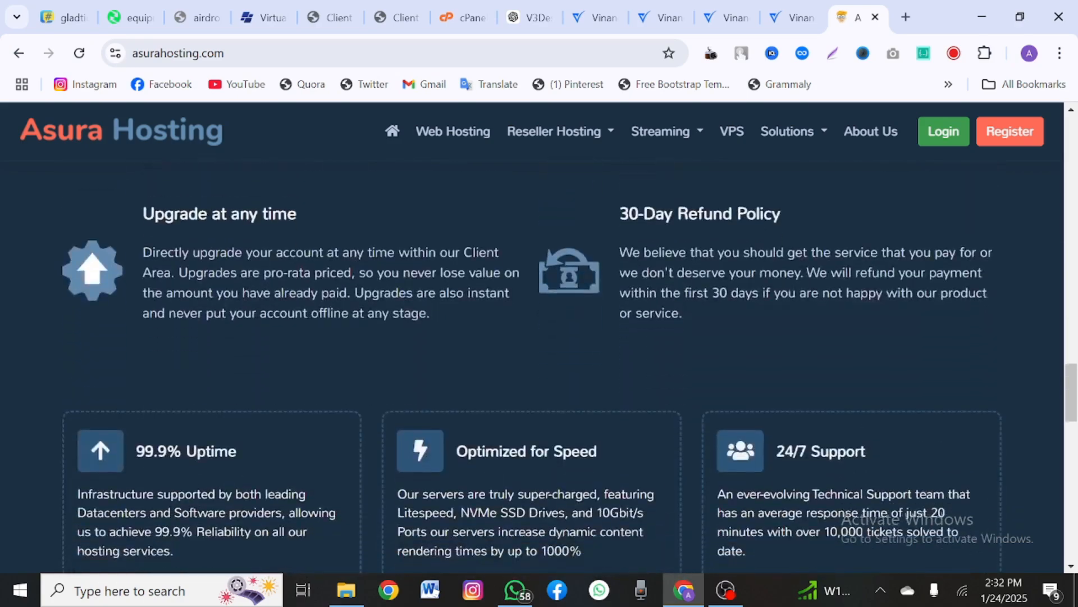
pyautogui.scroll(6, 532, 365)
pyautogui.scroll(4, 444, 393)
pyautogui.click(225, 53)
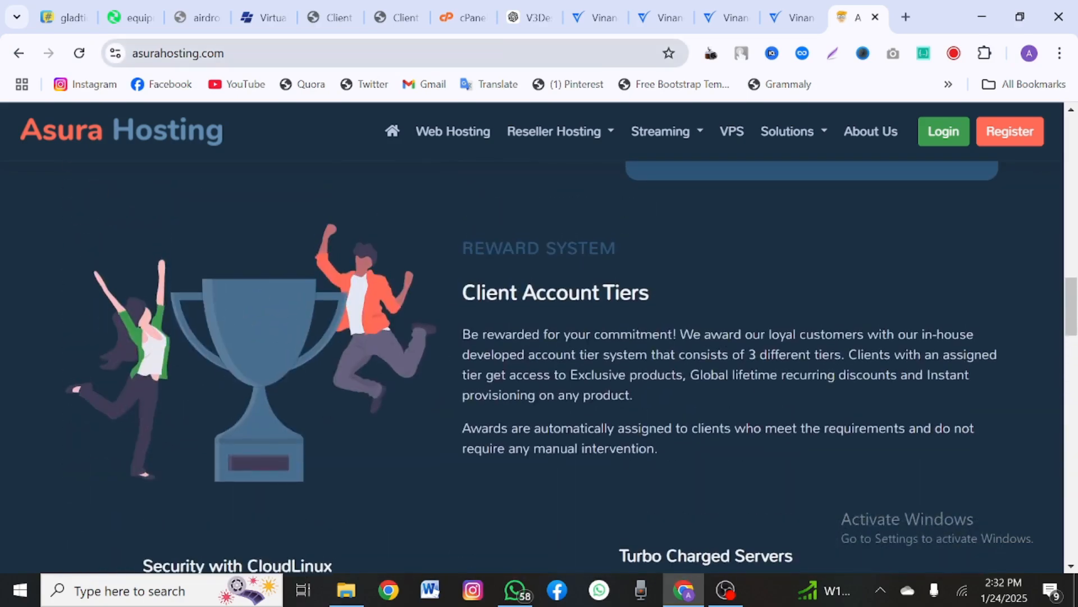
pyautogui.moveTo(225, 53); pyautogui.dragTo(131, 53)
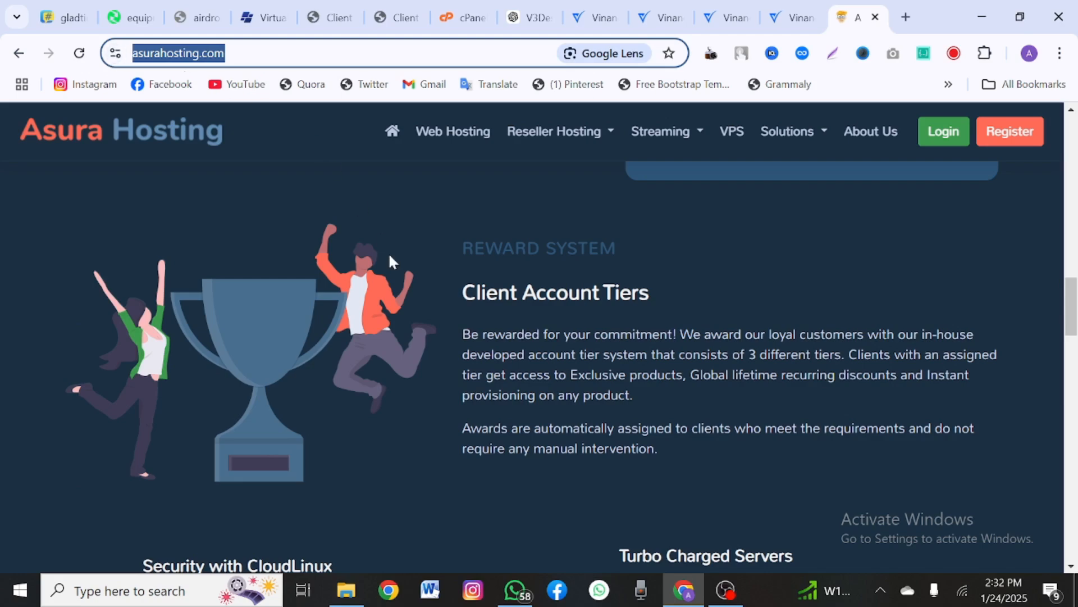
pyautogui.click(492, 331)
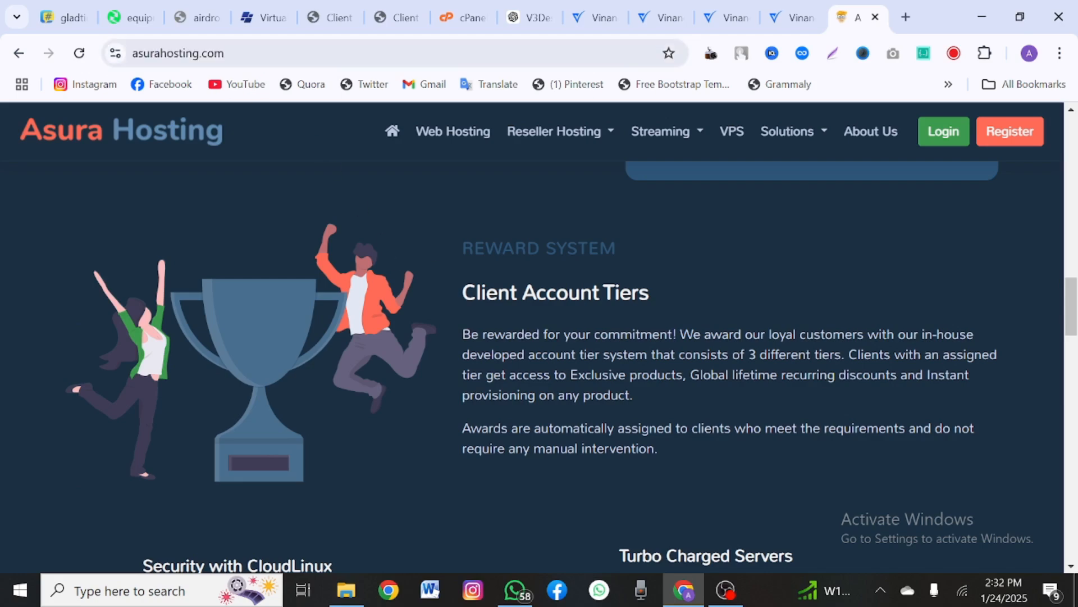
# Step: Scroll down to the domain search bar and price list, placing the cursor in the search box
pyautogui.scroll(8, 479, 342)
pyautogui.scroll(-10, 479, 342)
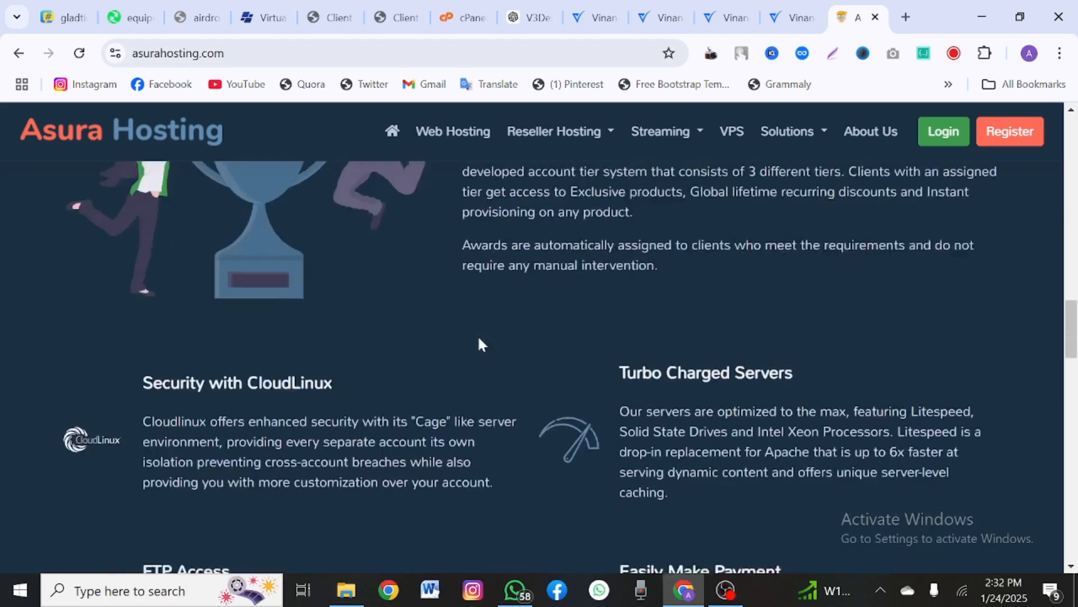
pyautogui.scroll(-1, 479, 340)
pyautogui.scroll(-6, 479, 341)
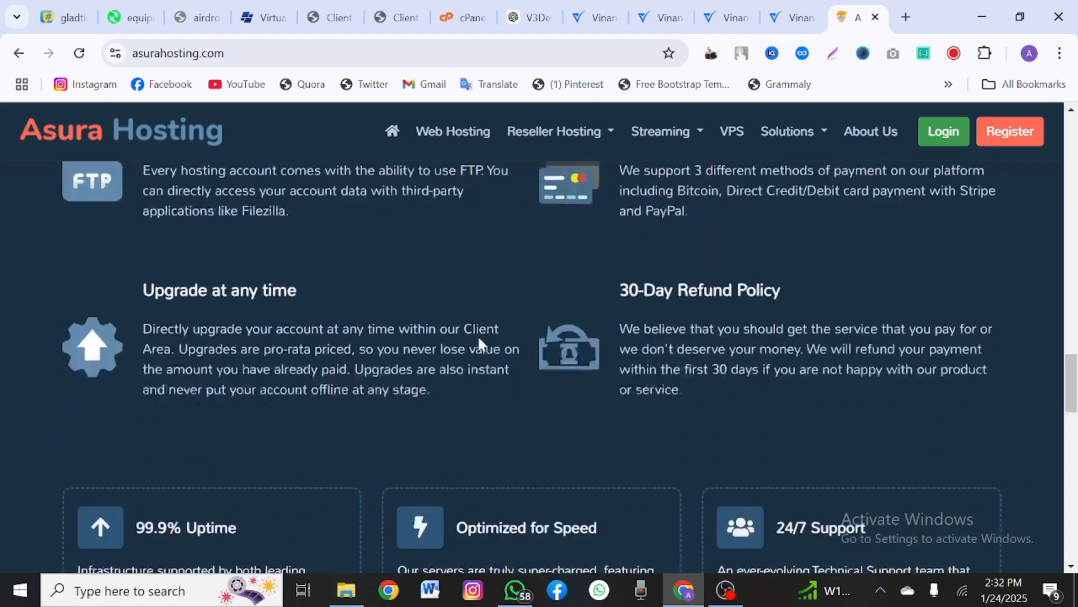
pyautogui.scroll(-13, 479, 341)
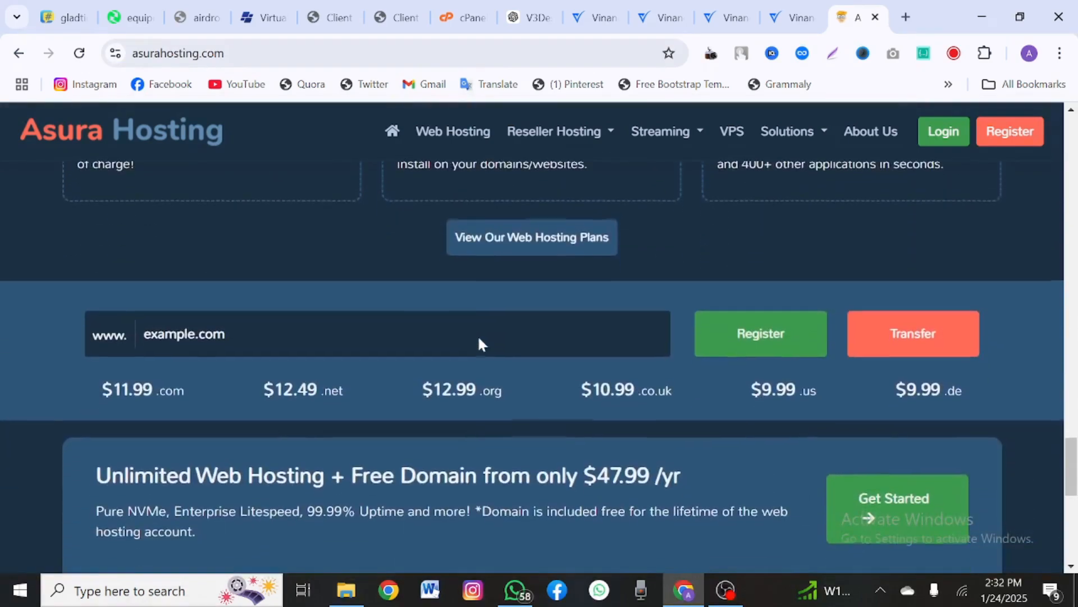
pyautogui.scroll(3, 479, 343)
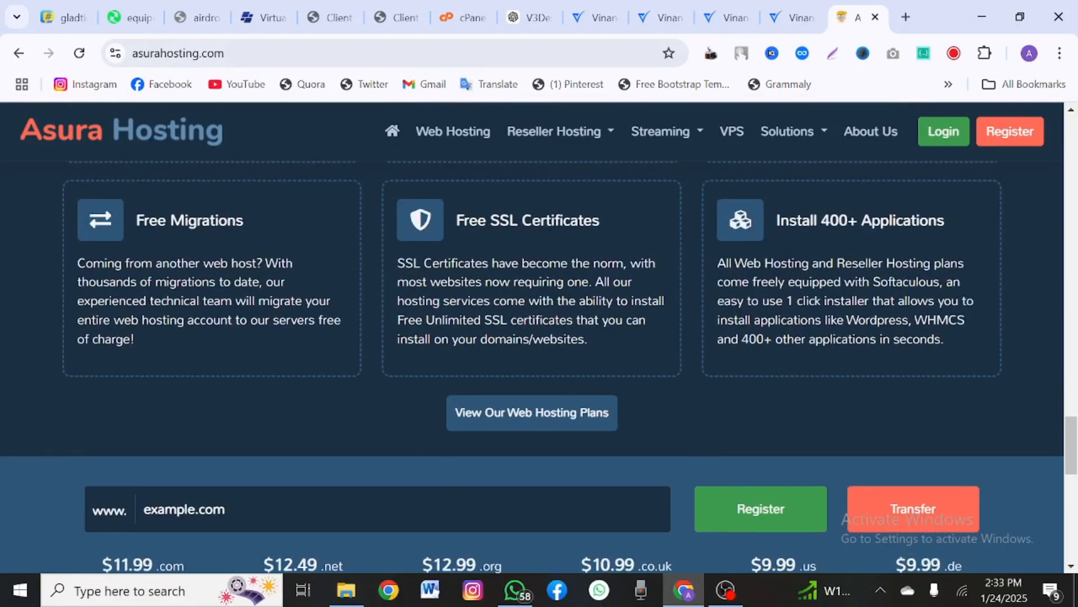
pyautogui.click(184, 509)
pyautogui.scroll(-2, 417, 516)
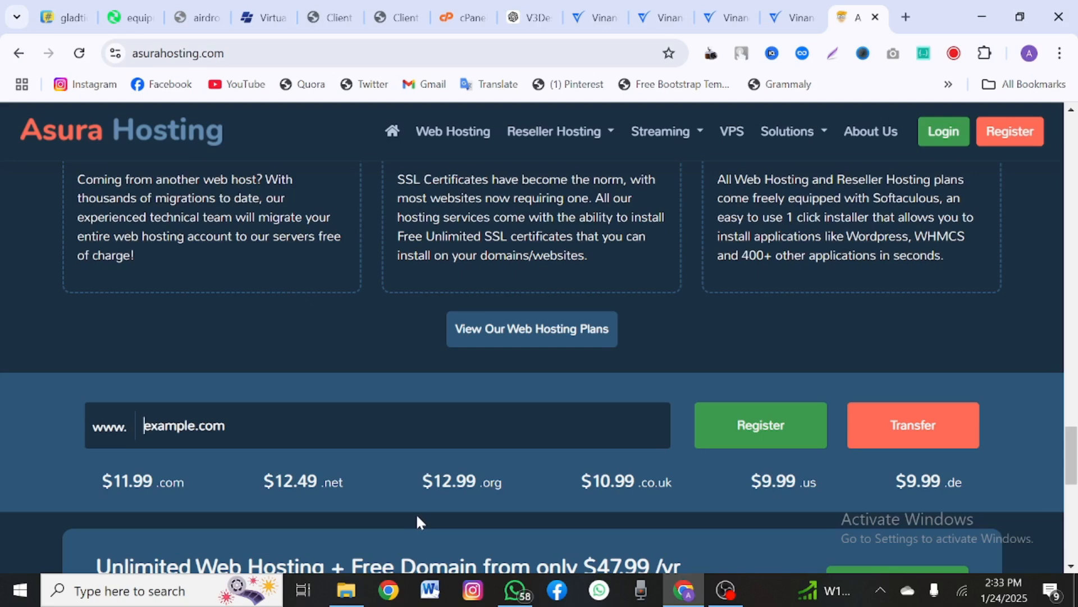
# Step: Search for kentriod.com in the domain box and check if it can be registered
pyautogui.write('ja')
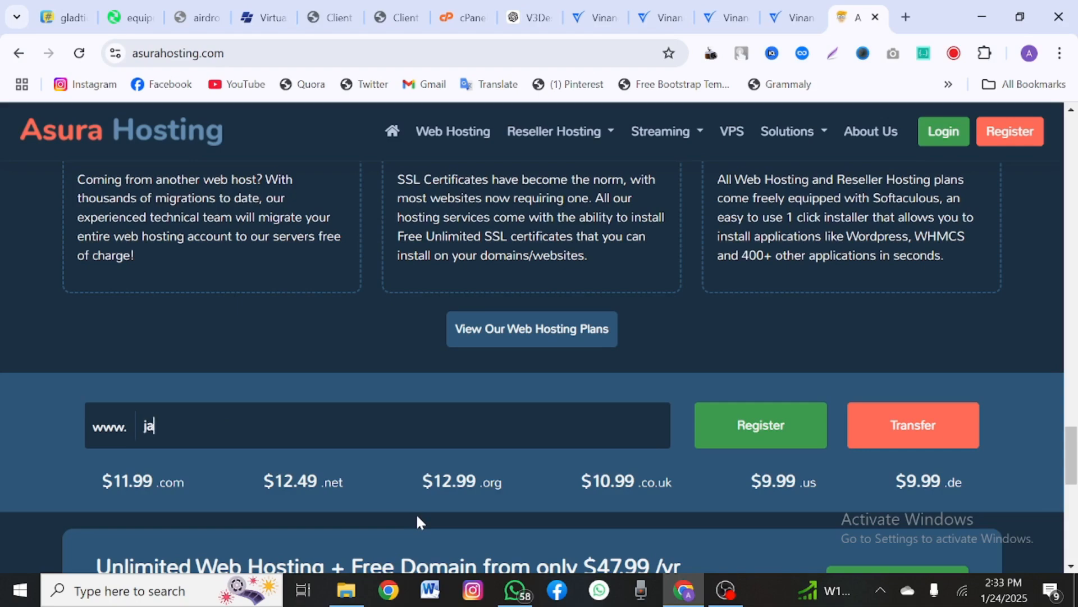
pyautogui.press('BackSpace')
pyautogui.press('BackSpace')
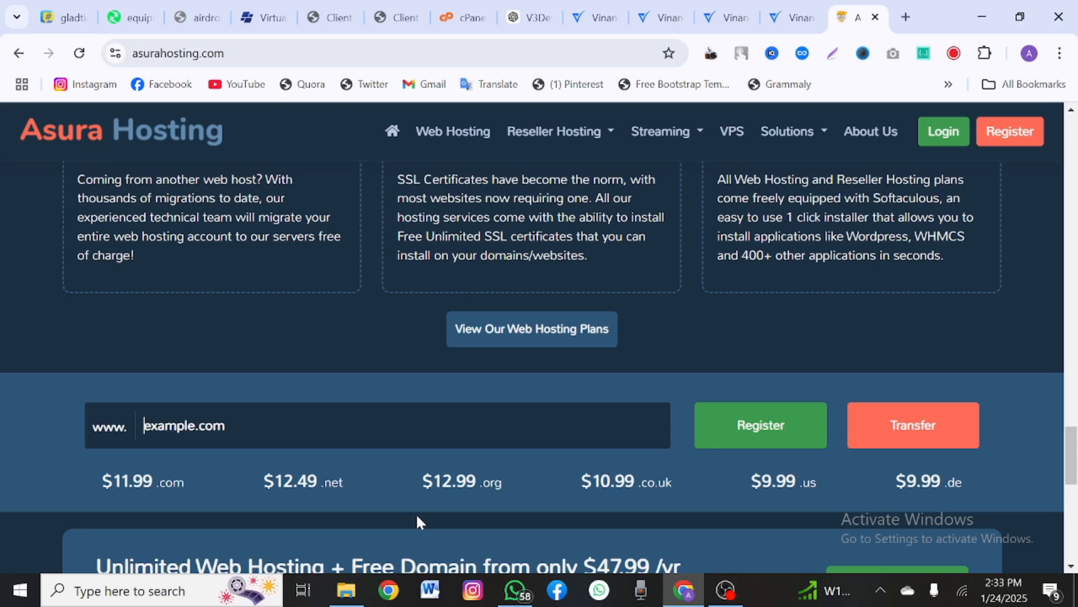
pyautogui.write('kent')
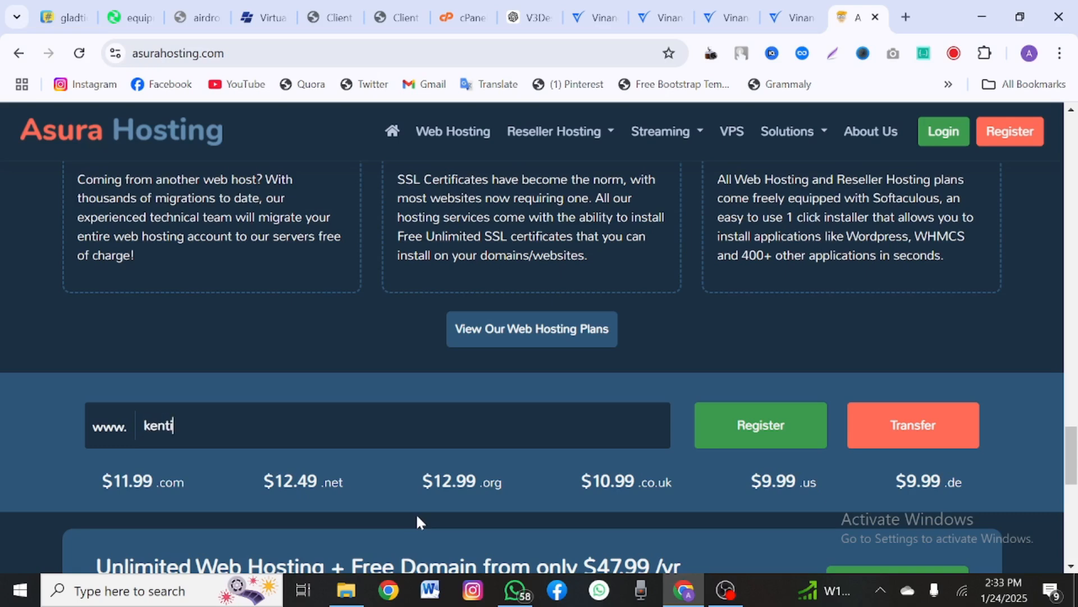
pyautogui.write('riod.com')
pyautogui.click(729, 432)
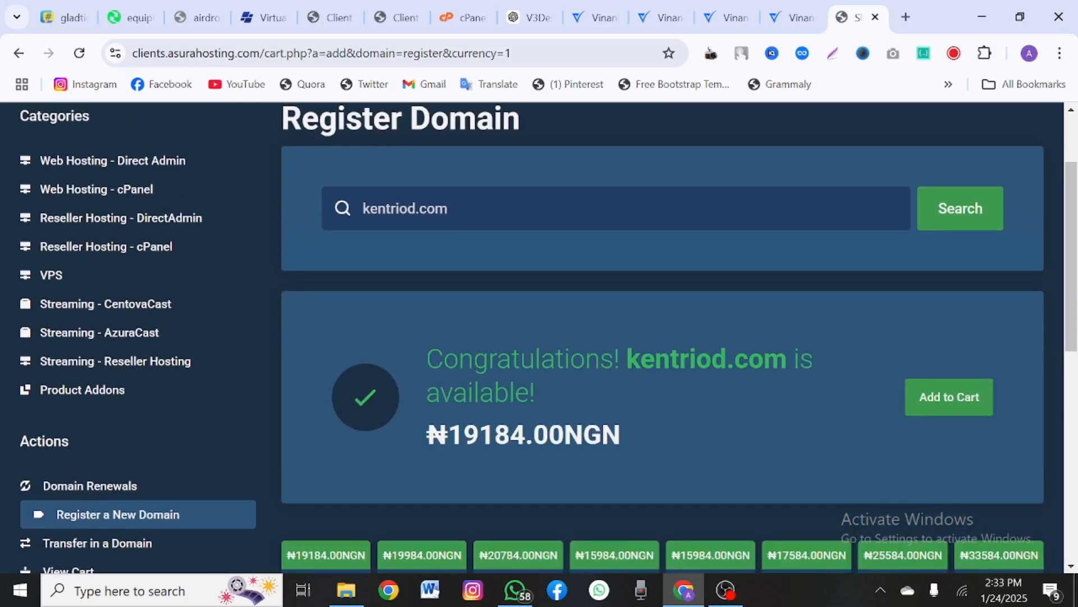
# Step: Note kentriod.com's ₦19184.00NGN price and add the domain to the cart
pyautogui.moveTo(406, 446); pyautogui.dragTo(624, 444)
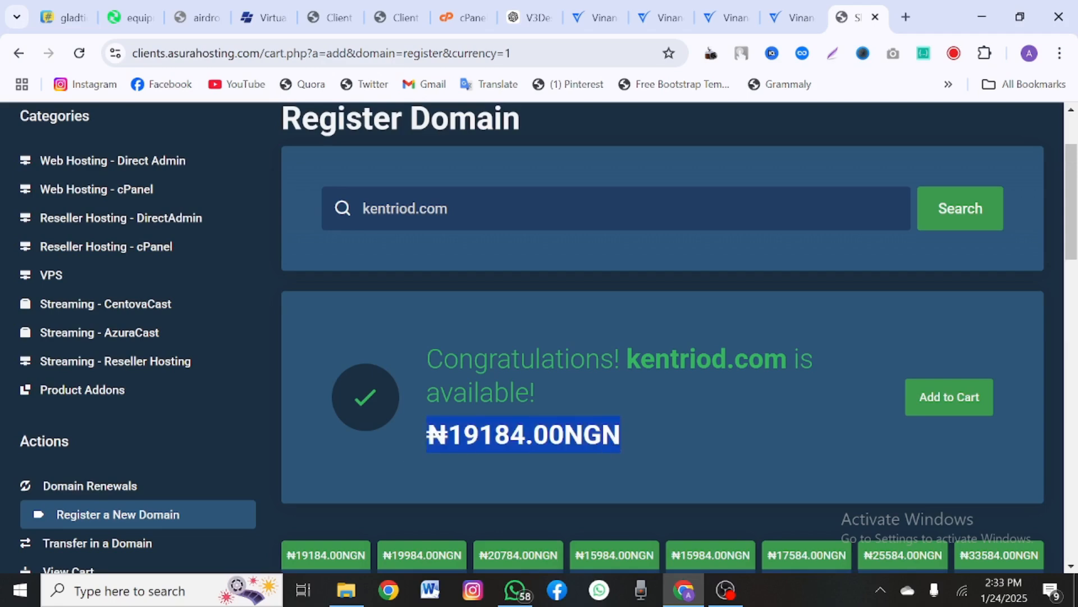
pyautogui.scroll(1, 624, 444)
pyautogui.scroll(-1, 614, 444)
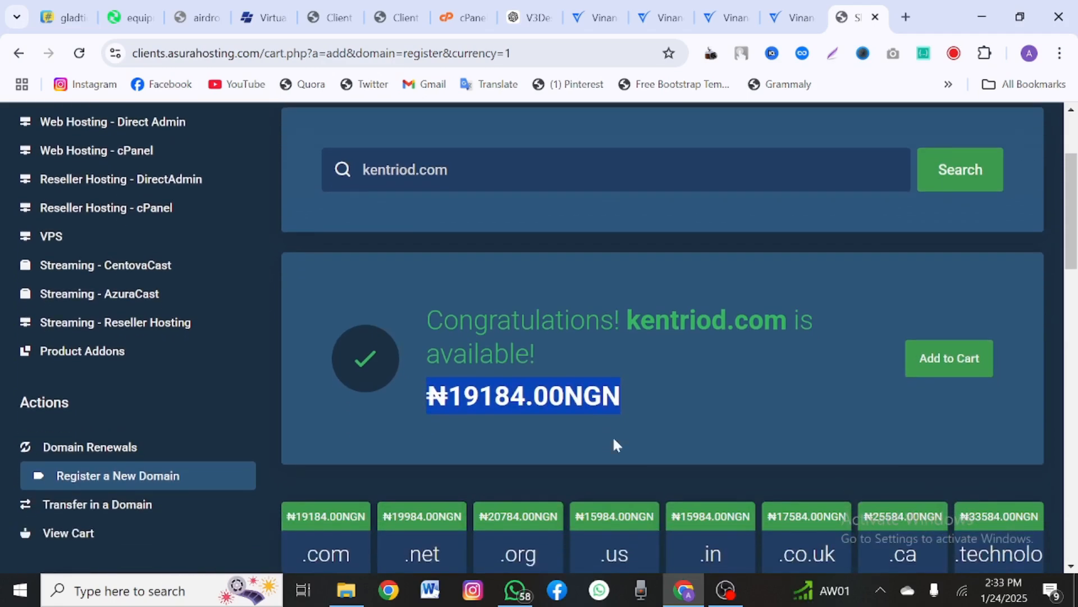
pyautogui.scroll(1, 842, 387)
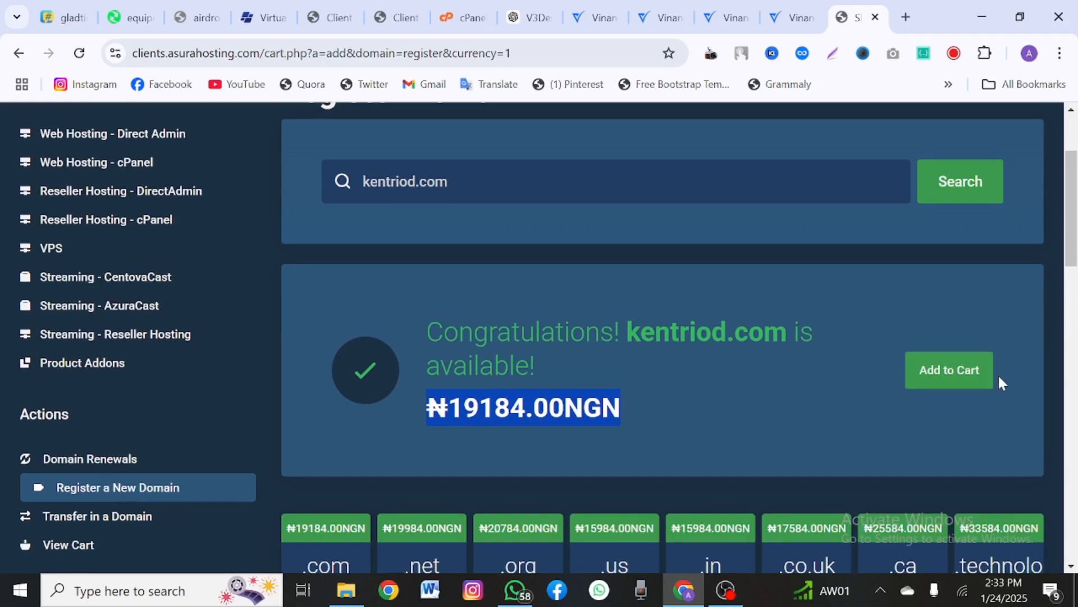
pyautogui.click(953, 388)
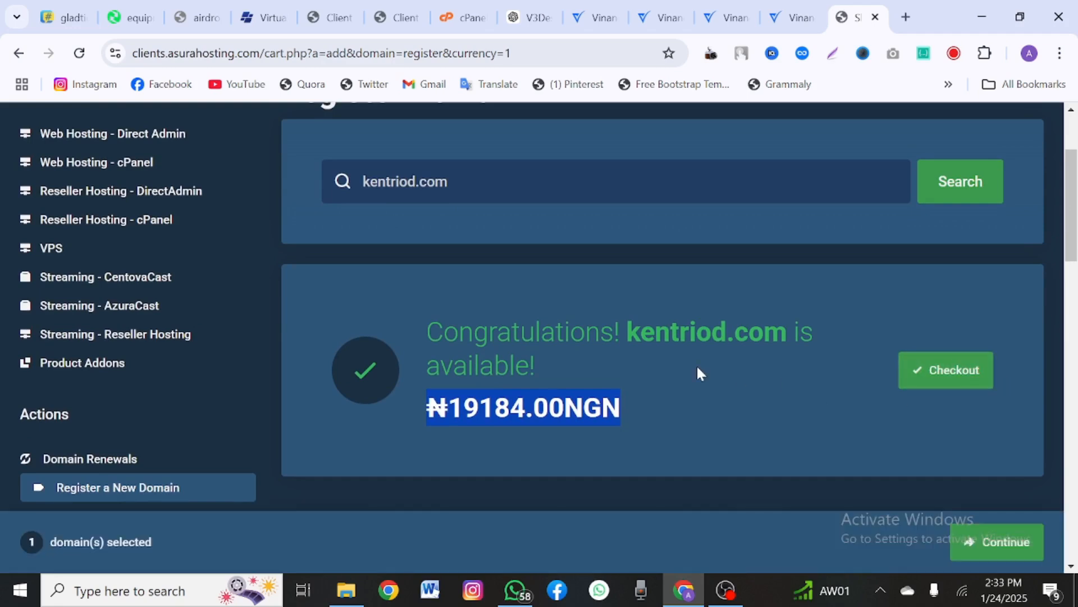
pyautogui.scroll(1, 696, 368)
pyautogui.scroll(1, 697, 371)
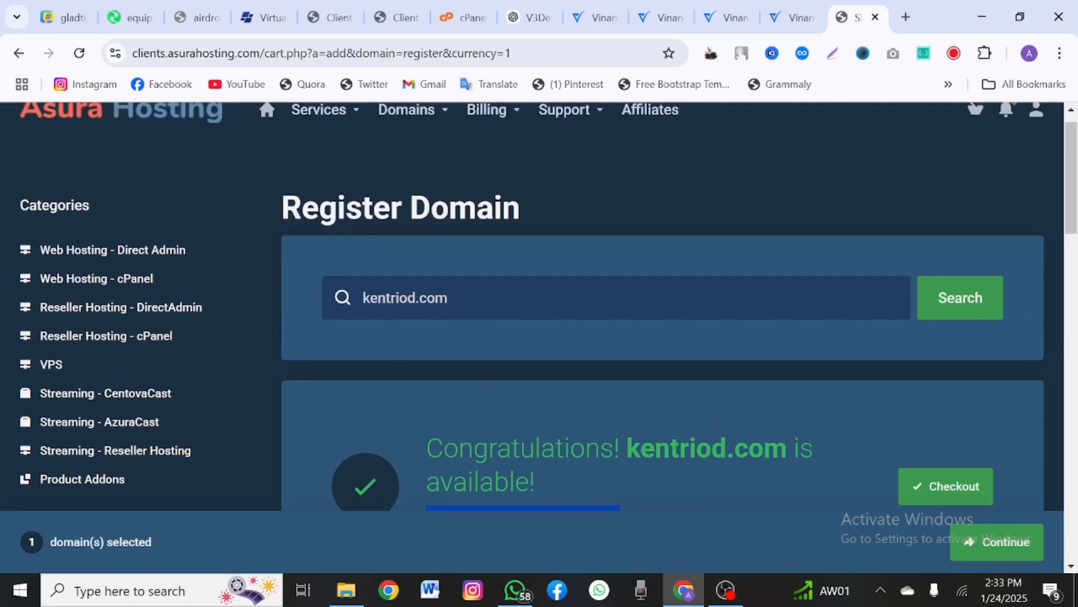
pyautogui.scroll(-2, 539, 306)
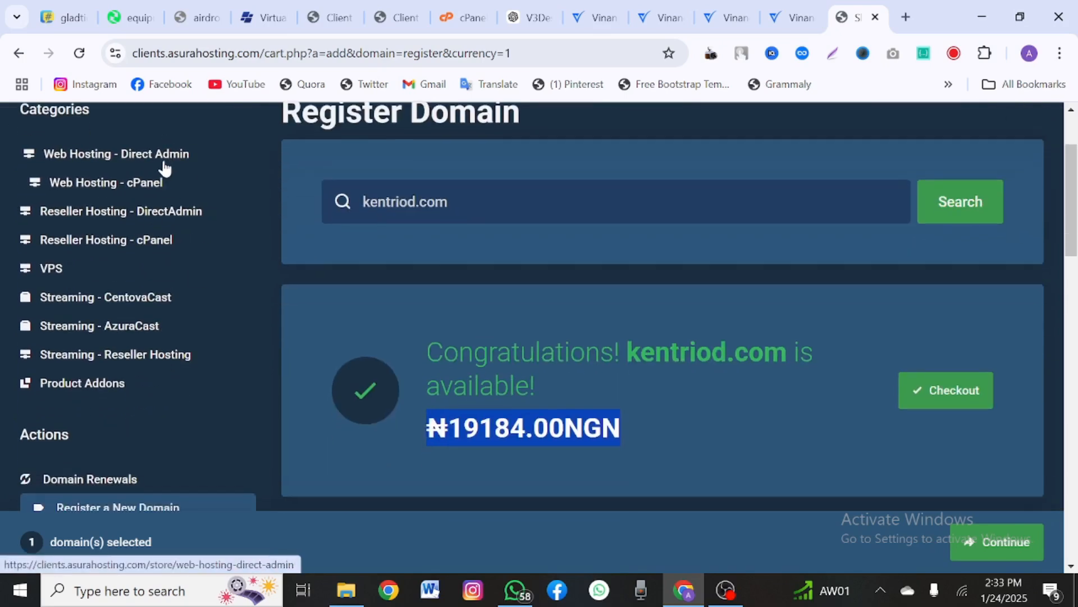
pyautogui.scroll(1, 225, 242)
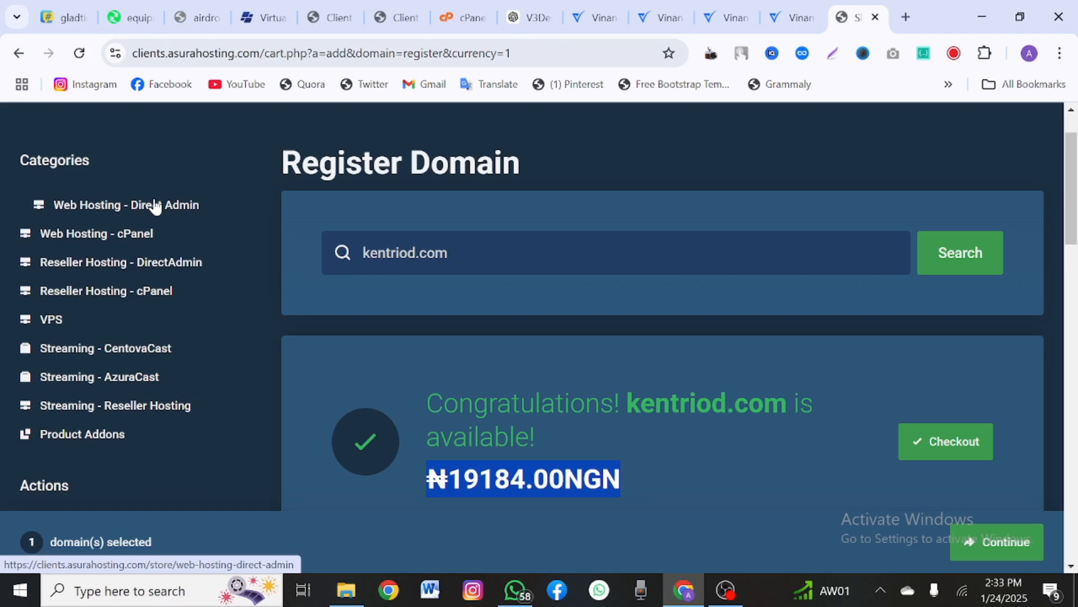
# Step: Show the Web Hosting - cPanel plans and browse the pricing page
pyautogui.click(132, 235)
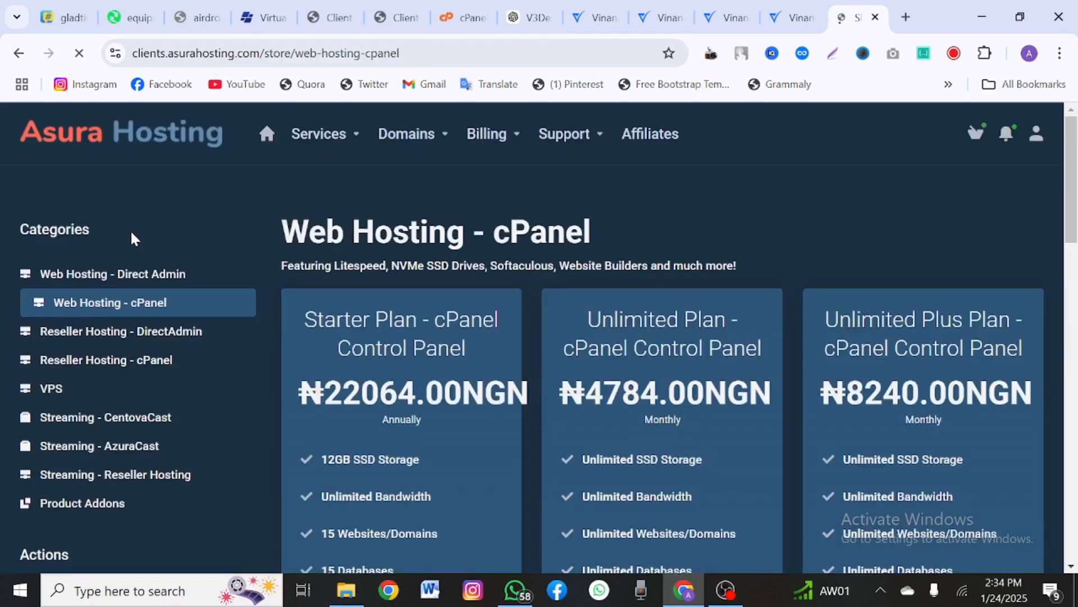
pyautogui.scroll(-2, 360, 420)
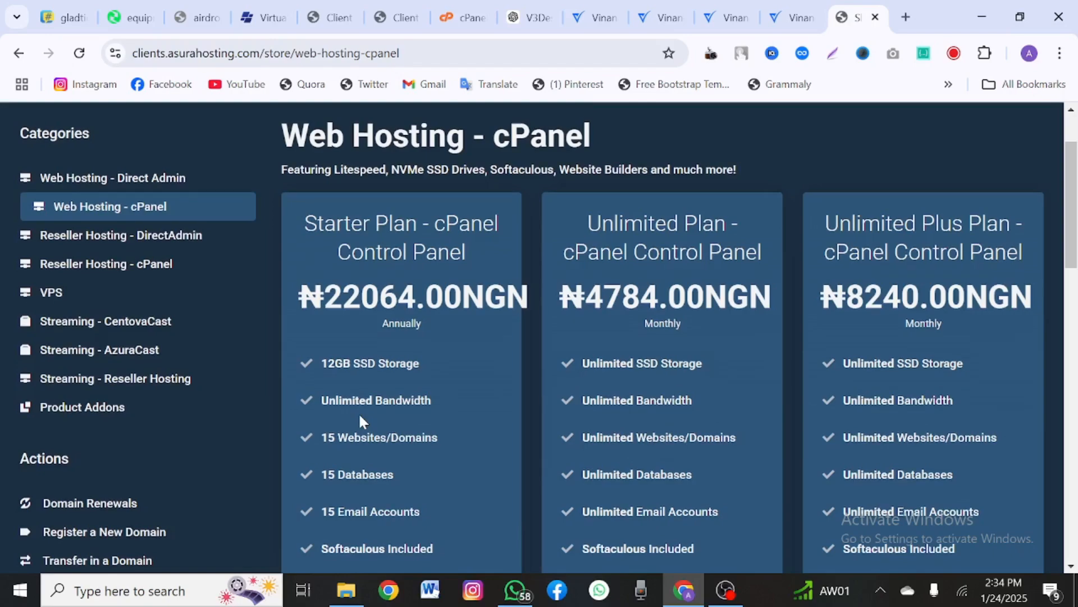
pyautogui.scroll(-1, 359, 420)
pyautogui.scroll(1, 360, 420)
pyautogui.scroll(-4, 359, 421)
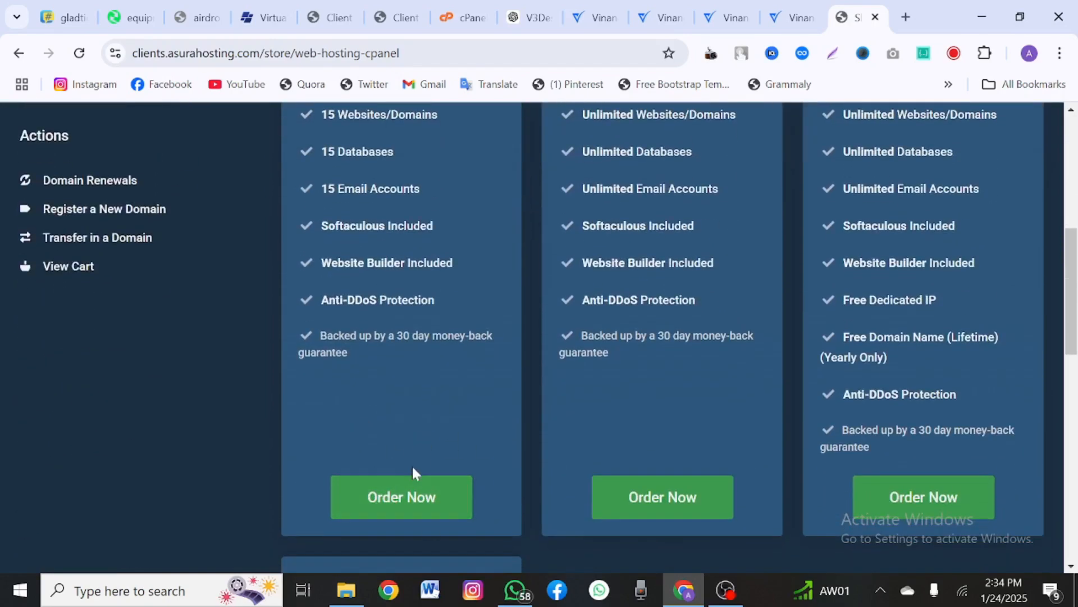
pyautogui.scroll(3, 397, 488)
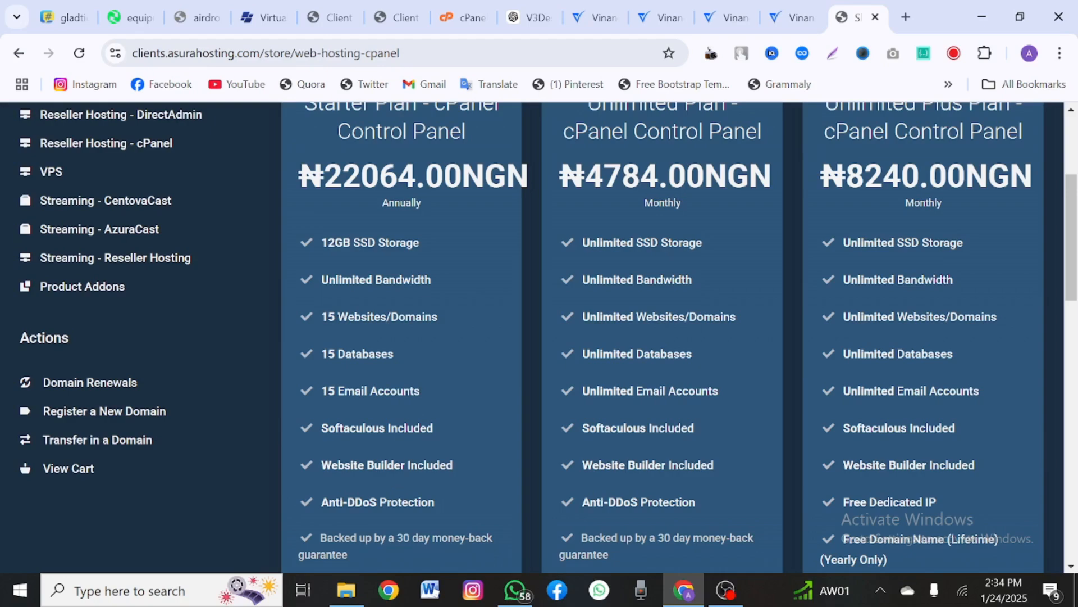
pyautogui.scroll(-1, 393, 463)
pyautogui.scroll(1, 393, 463)
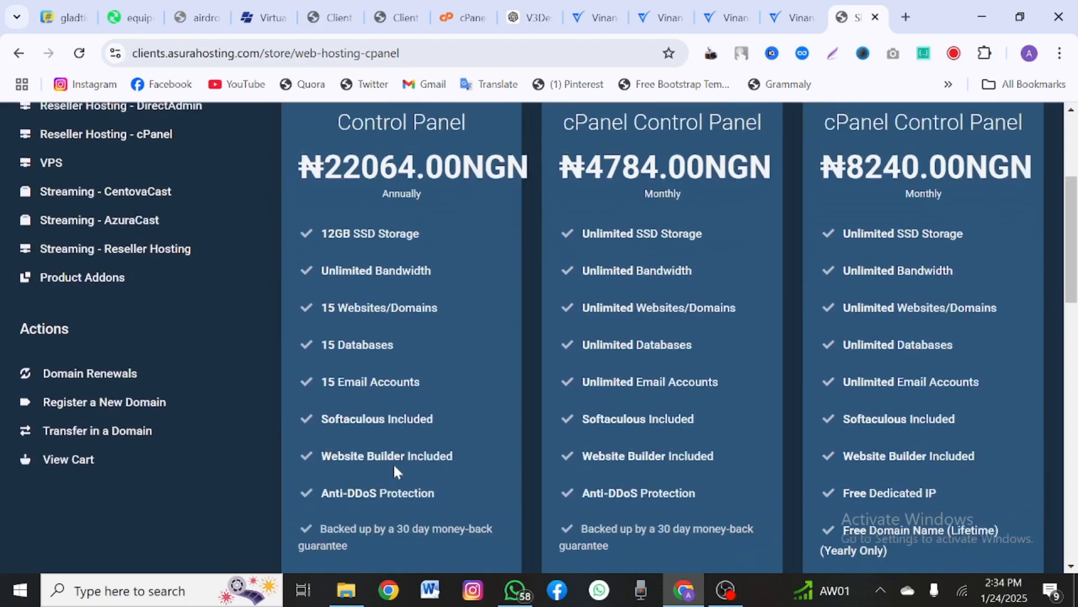
pyautogui.scroll(1, 590, 264)
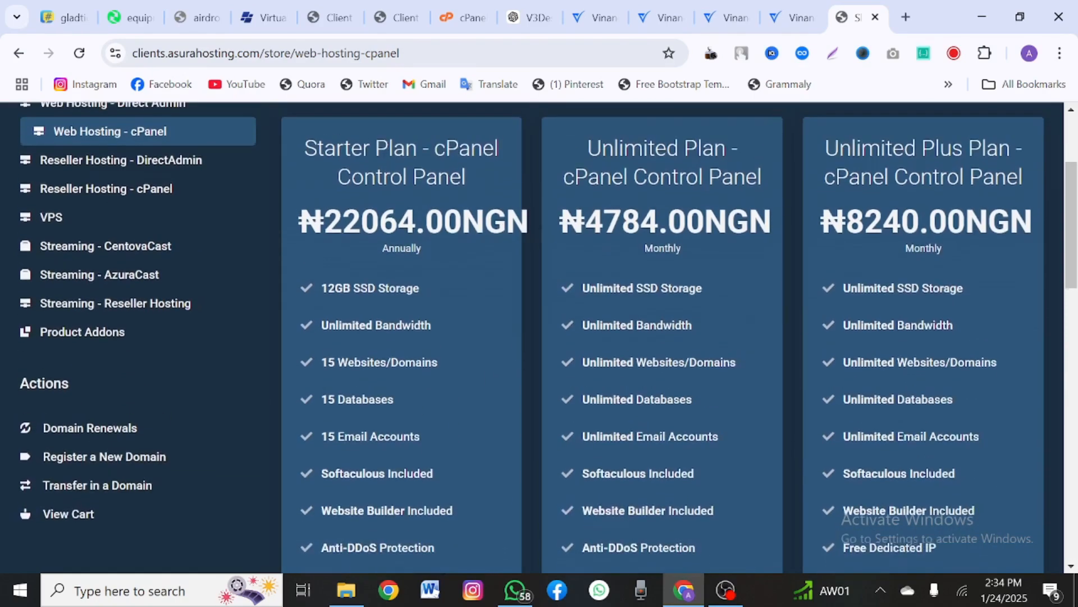
pyautogui.scroll(-1, 420, 281)
# Step: Check the Starter Plan price of 22064.00NGN and order the Starter Plan
pyautogui.moveTo(420, 246); pyautogui.dragTo(318, 256)
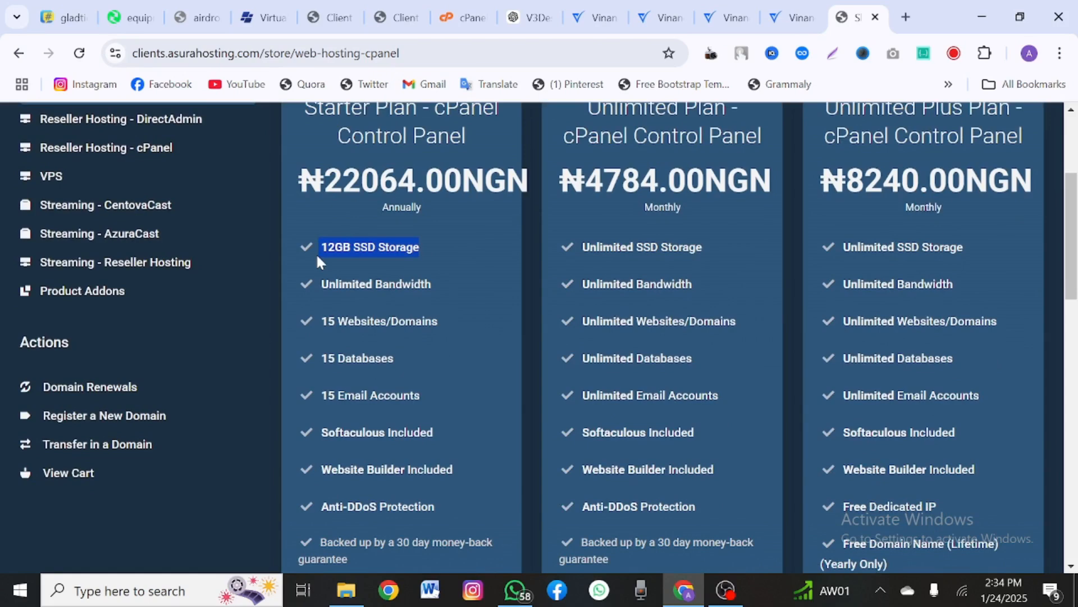
pyautogui.scroll(-1, 317, 257)
pyautogui.doubleClick(387, 142)
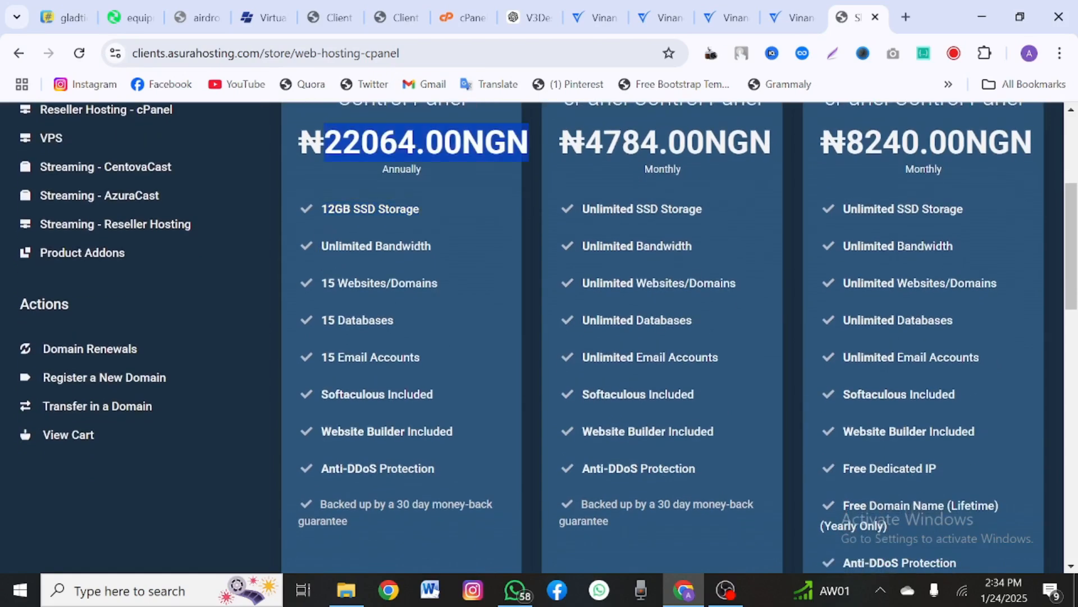
pyautogui.click(402, 147)
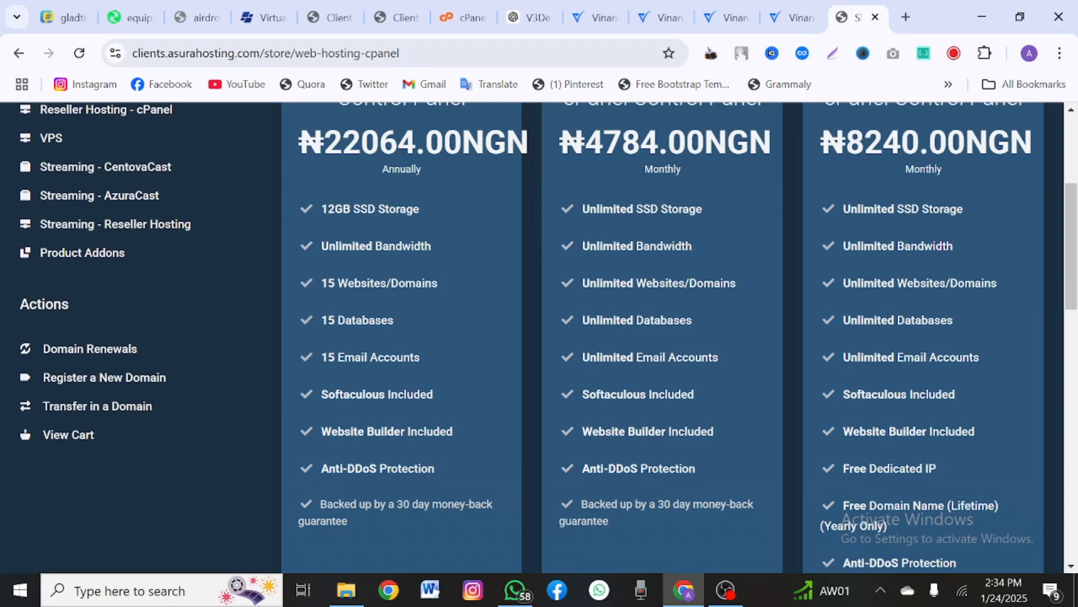
pyautogui.scroll(1, 402, 205)
pyautogui.scroll(-7, 402, 205)
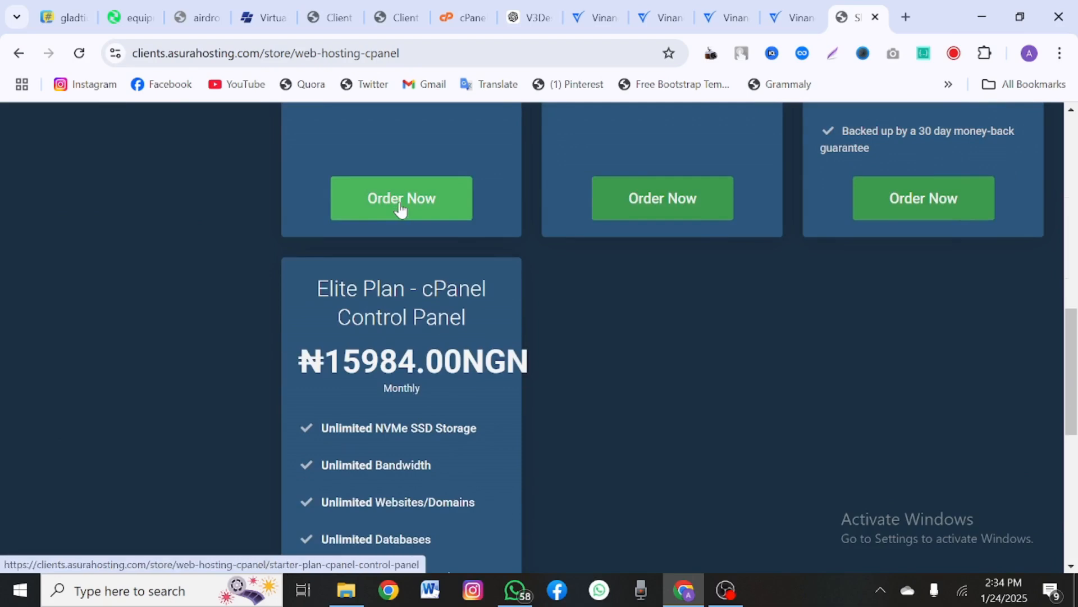
pyautogui.click(400, 202)
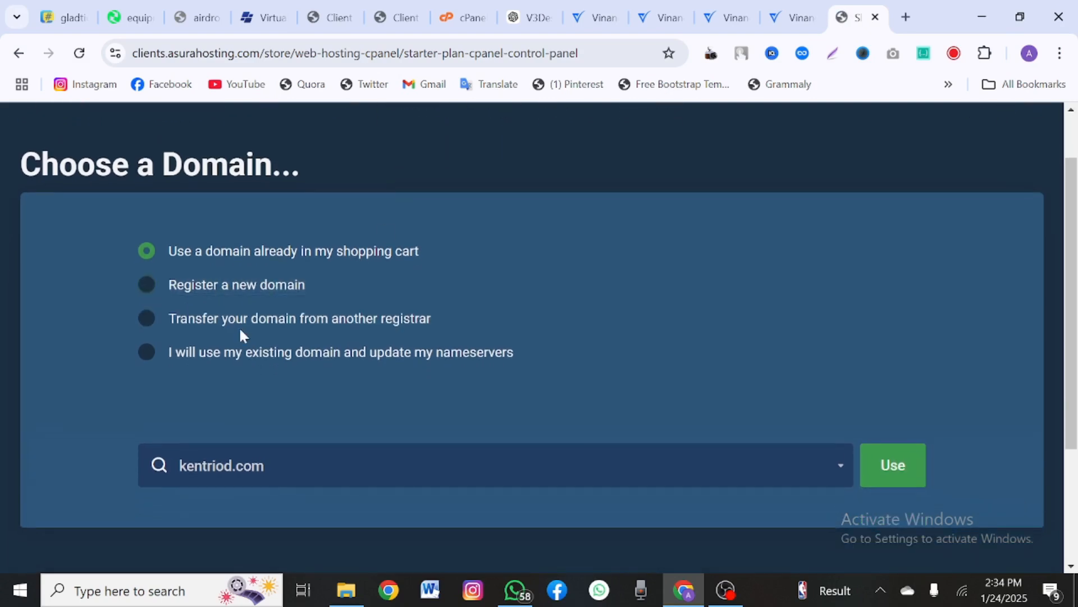
# Step: Use kentriod.com from the cart and review the Starter Plan's ₦22064.00 NGN annual configuration
pyautogui.scroll(-1, 238, 326)
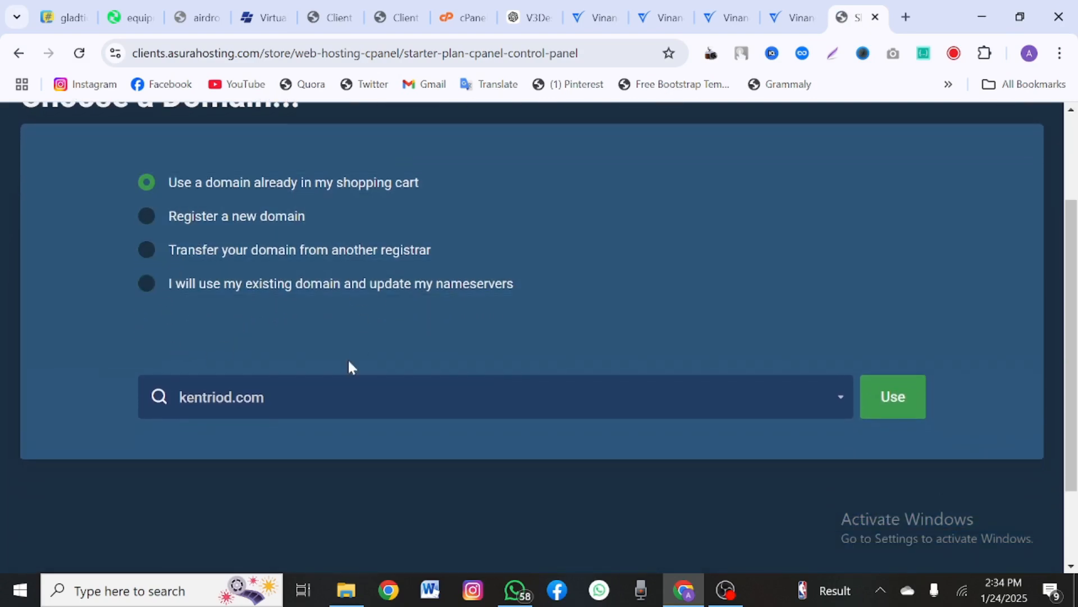
pyautogui.click(890, 416)
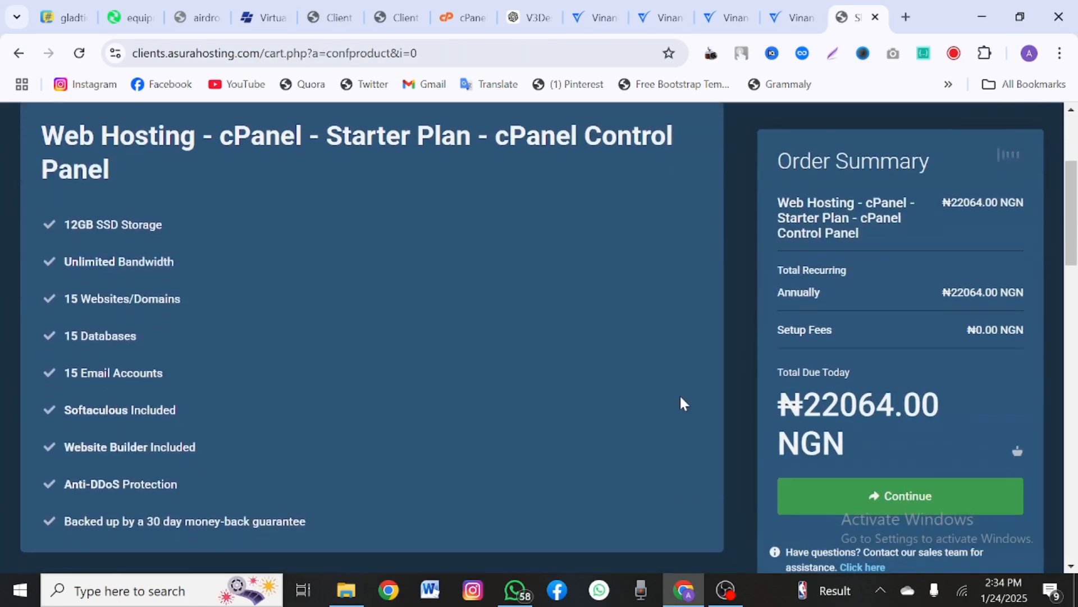
pyautogui.scroll(-3, 681, 403)
pyautogui.scroll(-3, 605, 509)
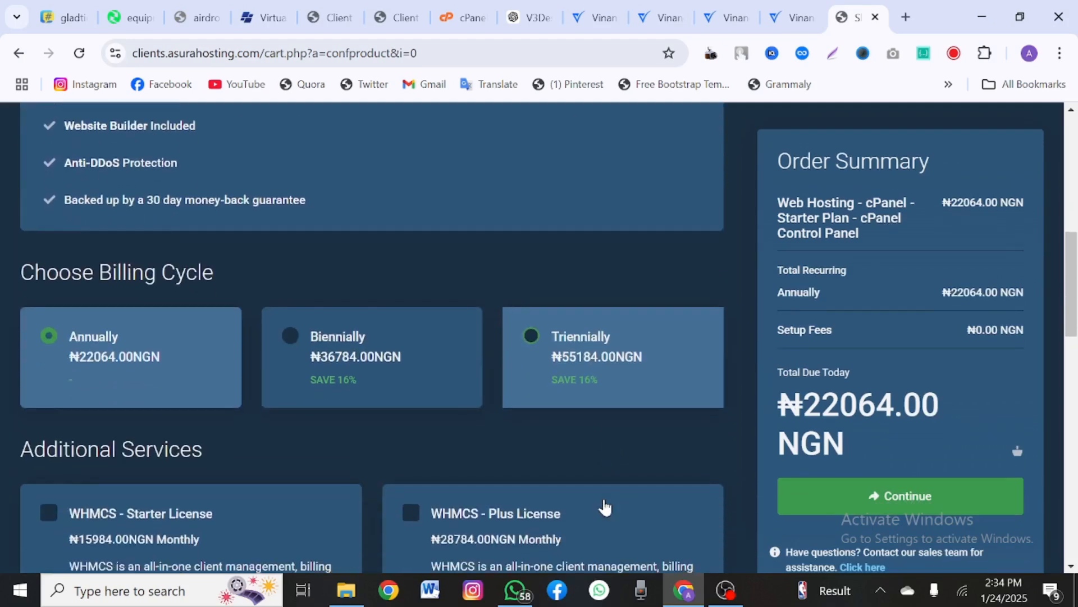
pyautogui.scroll(6, 645, 457)
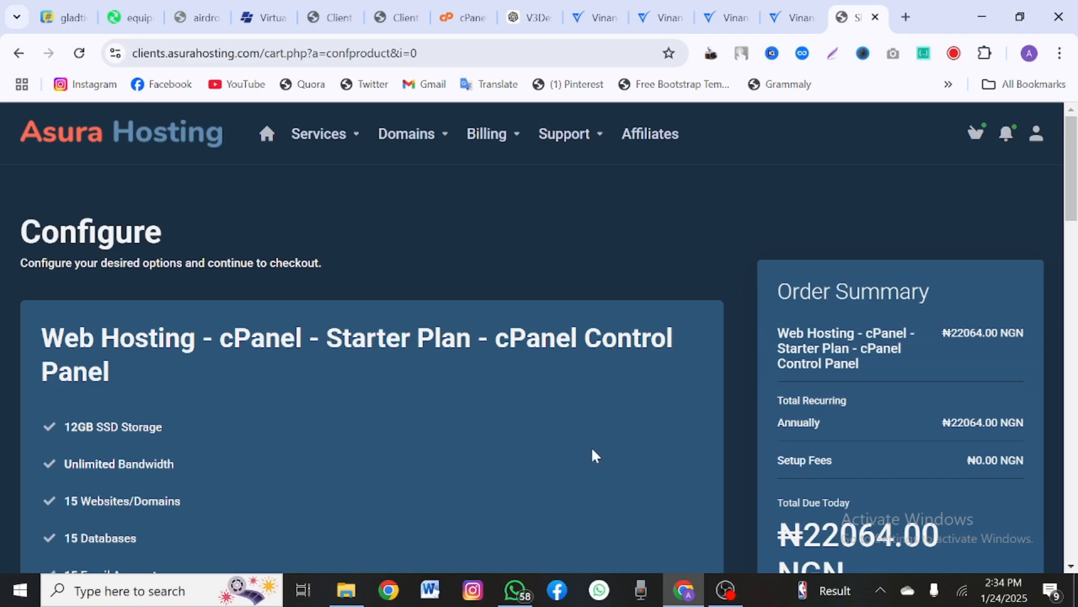
pyautogui.scroll(-5, 595, 455)
pyautogui.scroll(5, 595, 455)
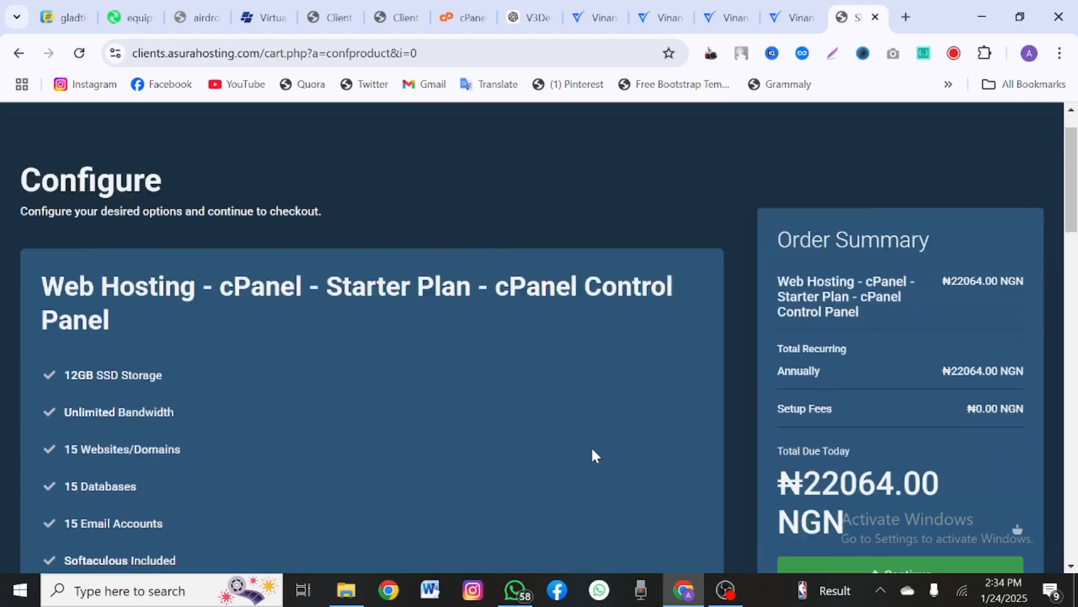
pyautogui.scroll(1, 596, 455)
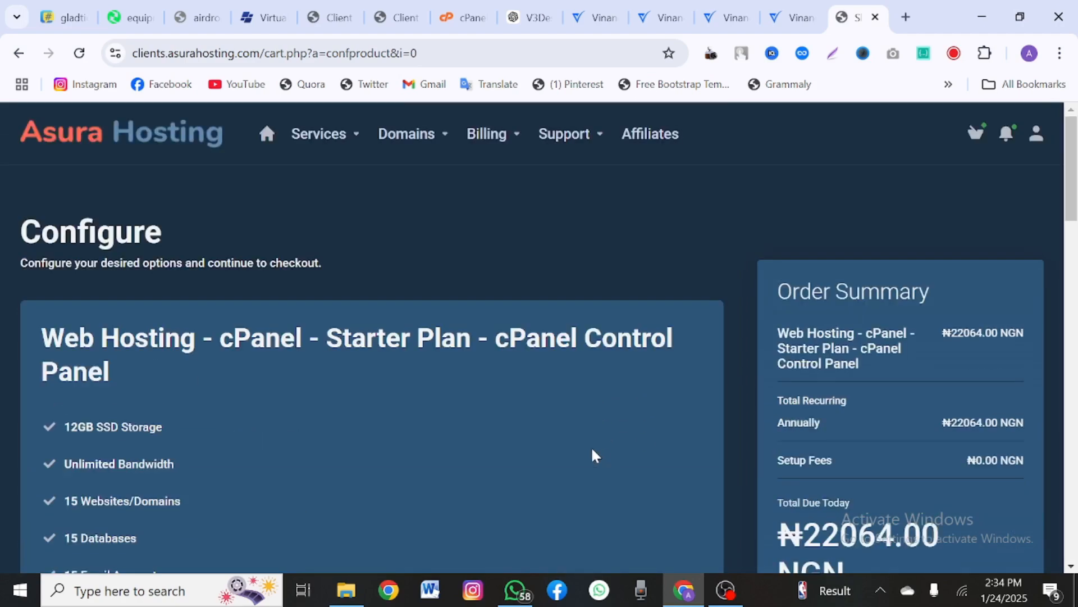
# Step: Open a new browser tab and enter kendriod.com/cpanel in the address bar
pyautogui.scroll(-3, 590, 446)
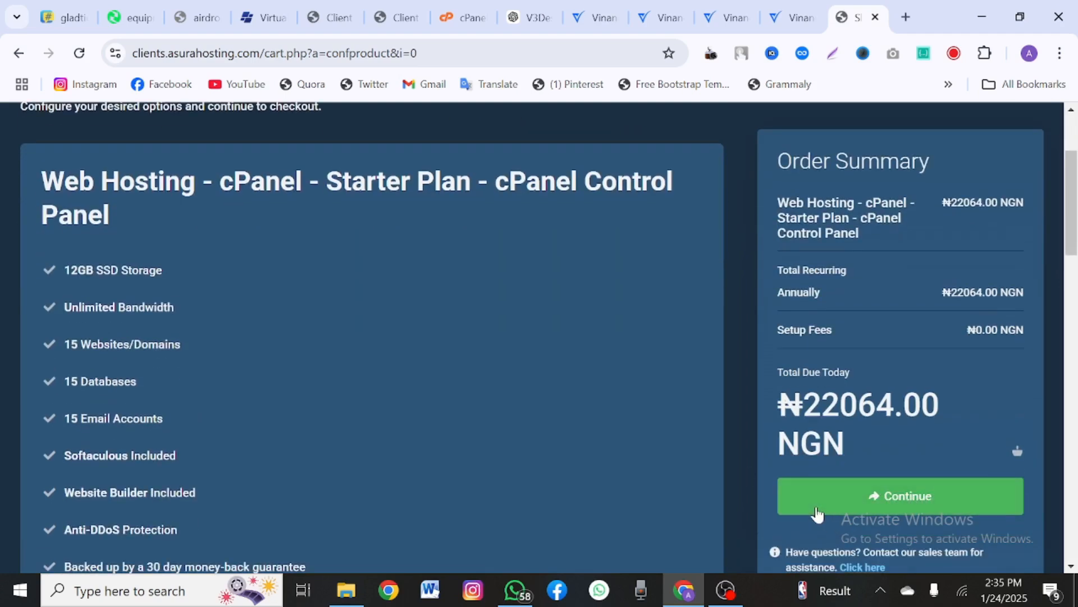
pyautogui.scroll(3, 702, 439)
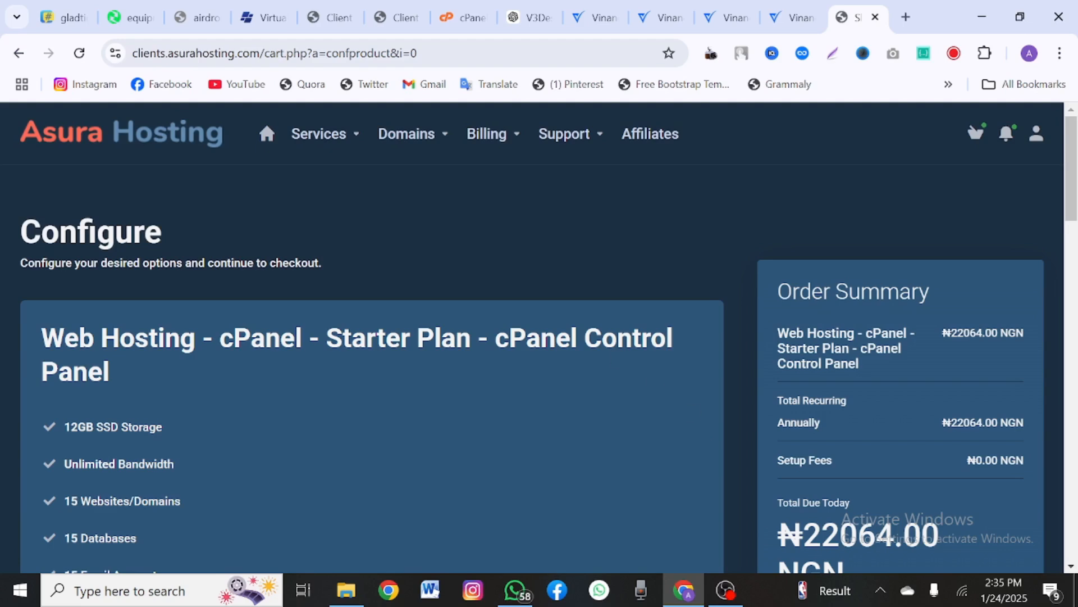
pyautogui.click(906, 13)
pyautogui.write('ken')
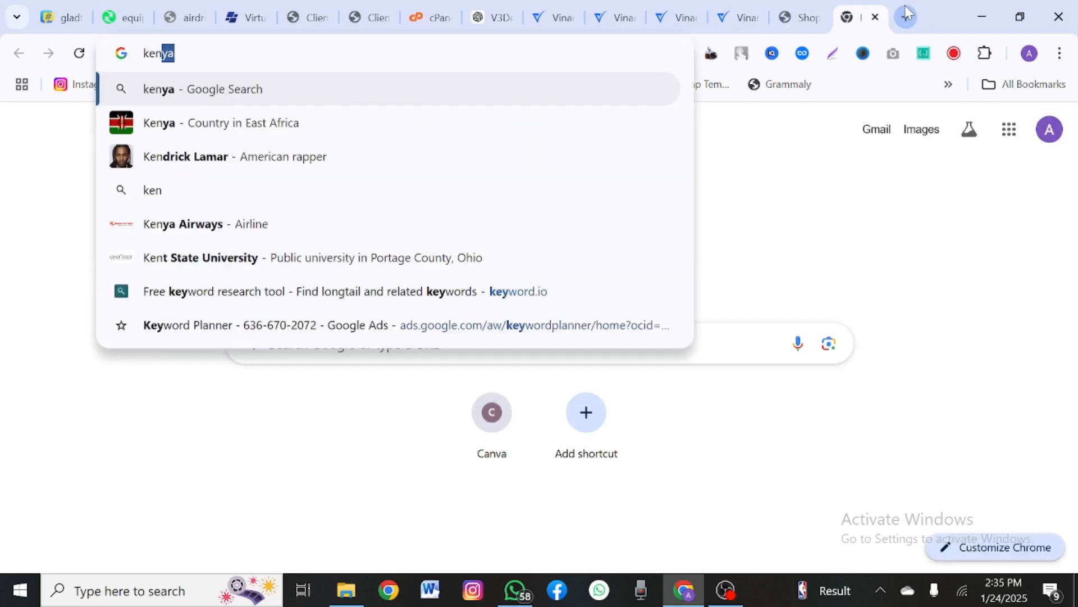
pyautogui.write('driod.com')
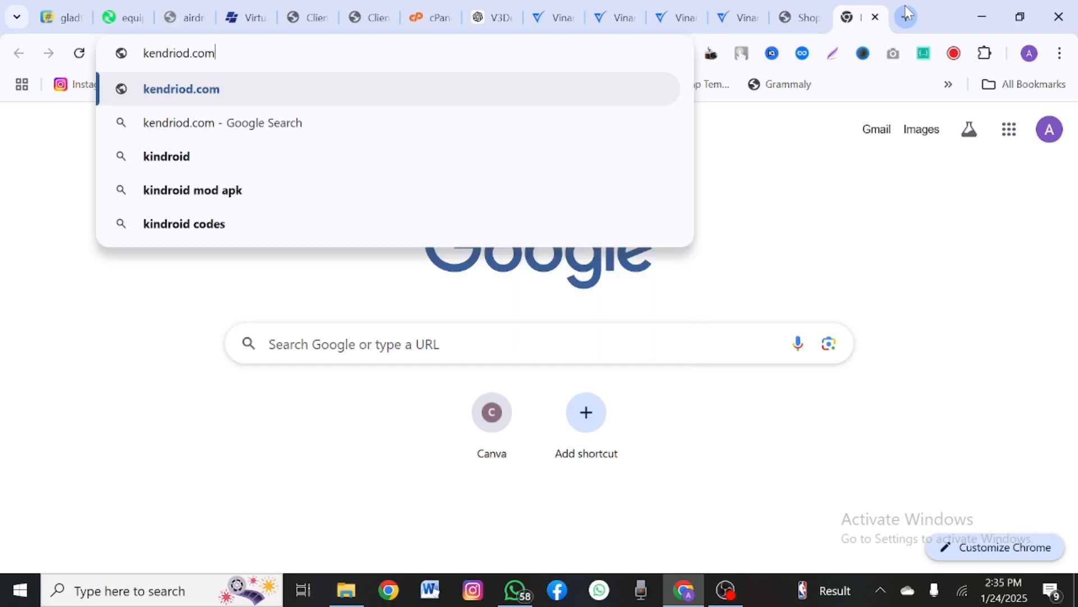
pyautogui.write('/')
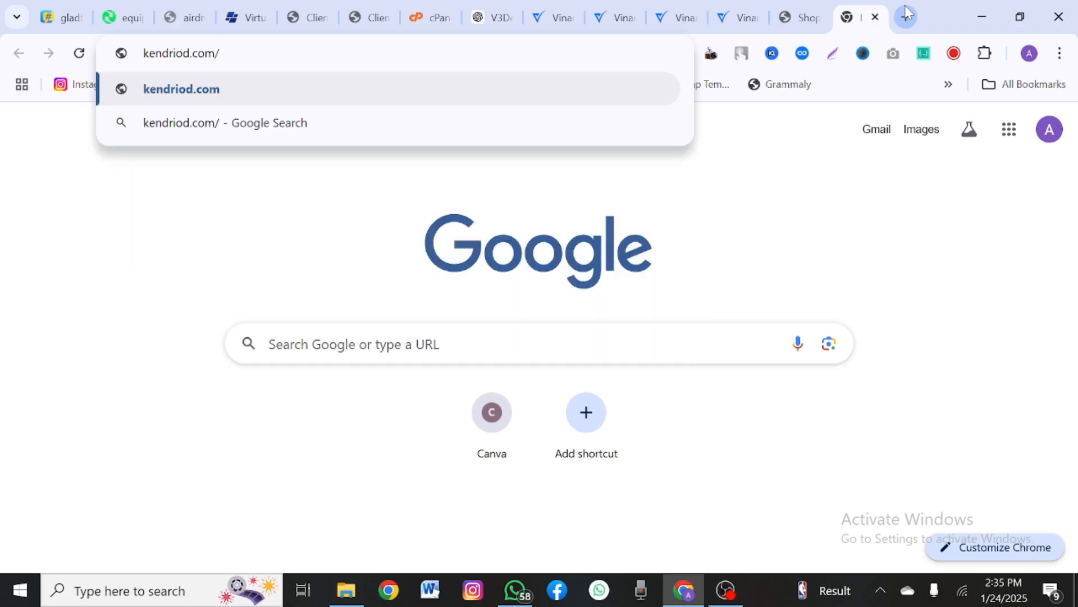
pyautogui.write('cpanel')
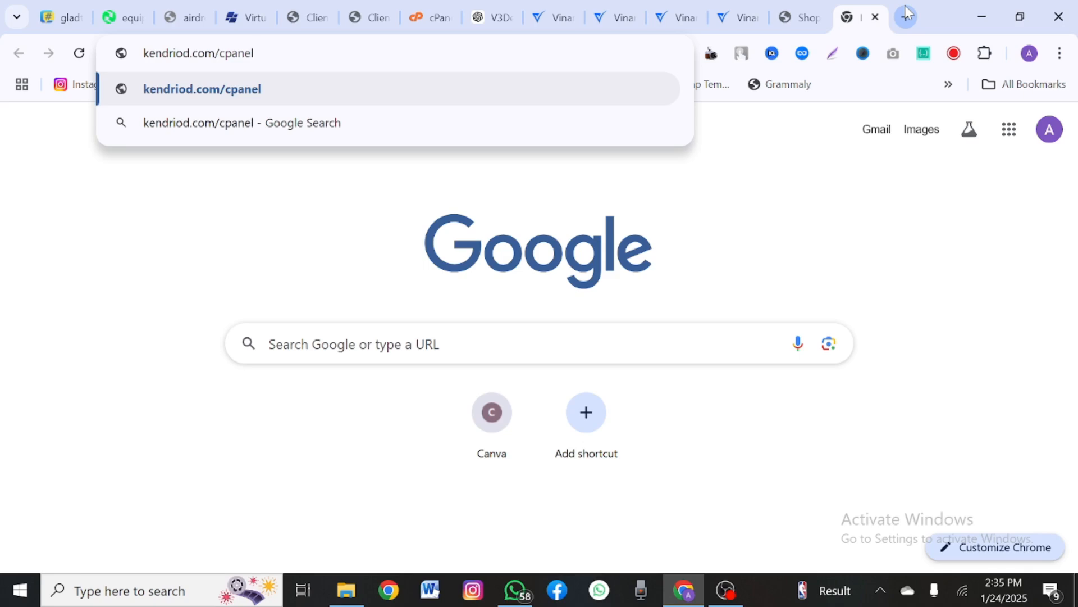
# Step: Switch back to the already-open cPanel dashboard tab
pyautogui.click(810, 4)
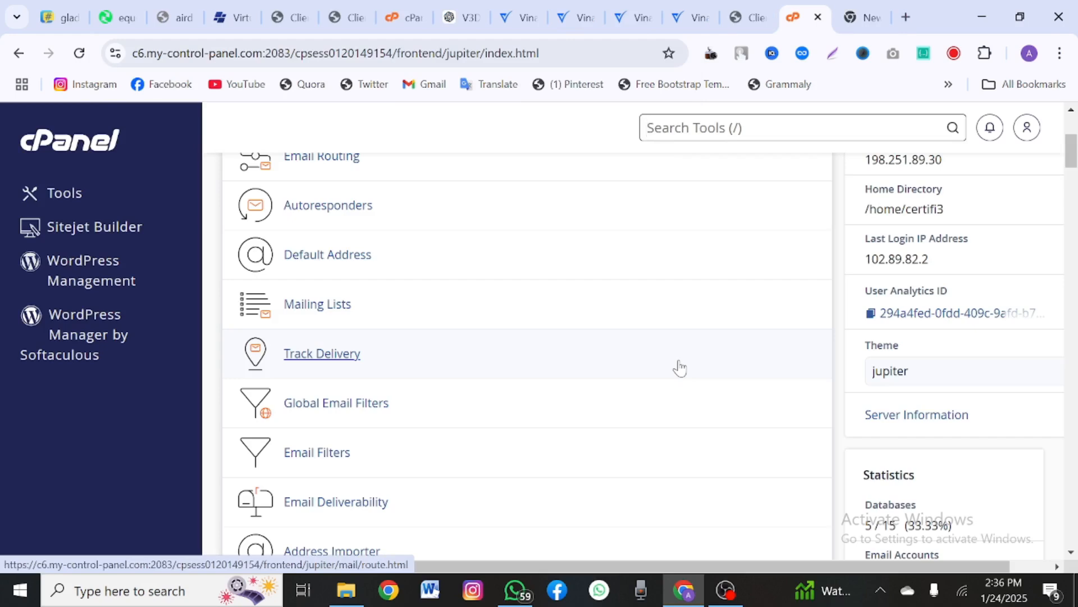
# Step: Scroll the cPanel dashboard down to the Files section showing File Manager
pyautogui.scroll(-7, 680, 368)
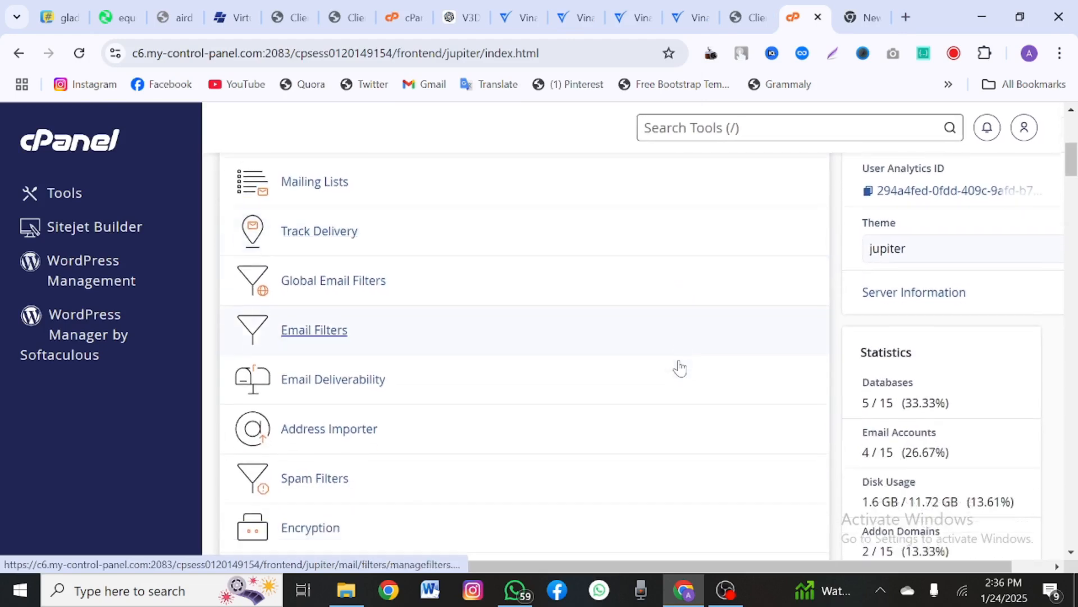
pyautogui.scroll(-8, 680, 368)
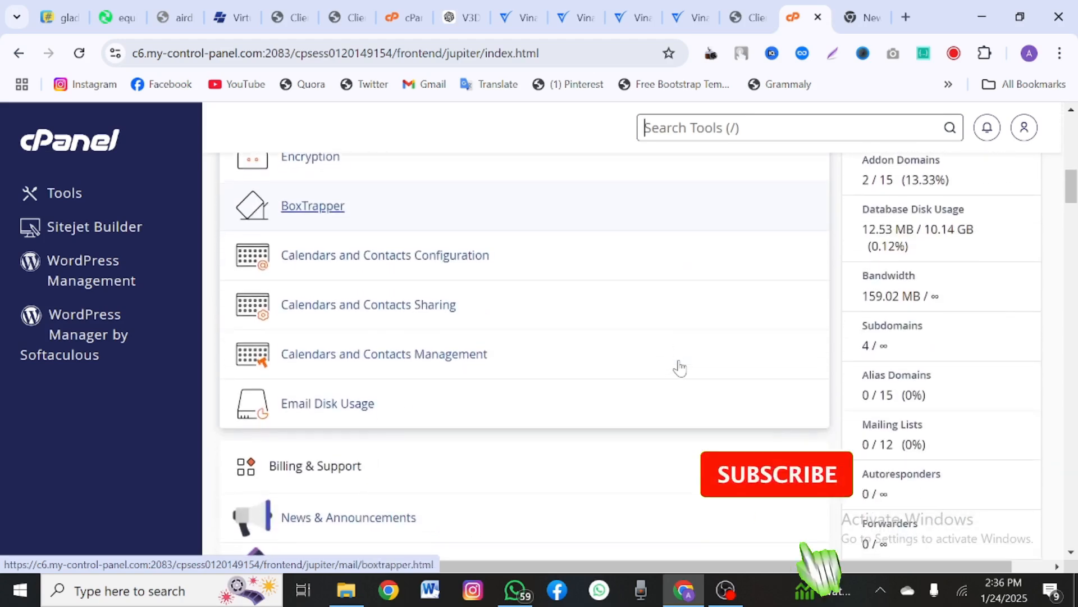
pyautogui.scroll(-8, 680, 368)
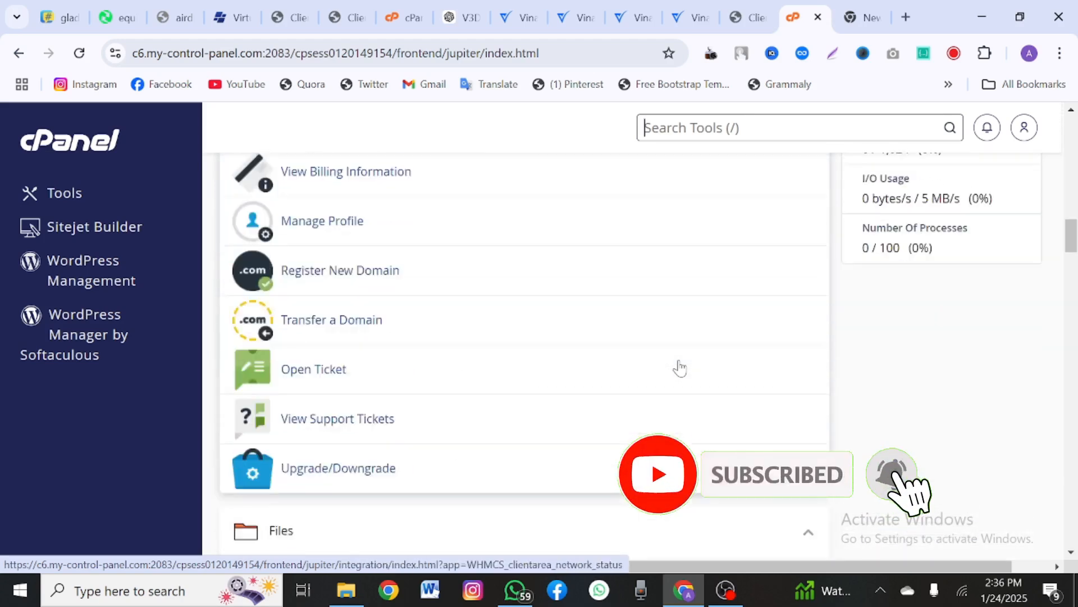
pyautogui.scroll(-2, 680, 368)
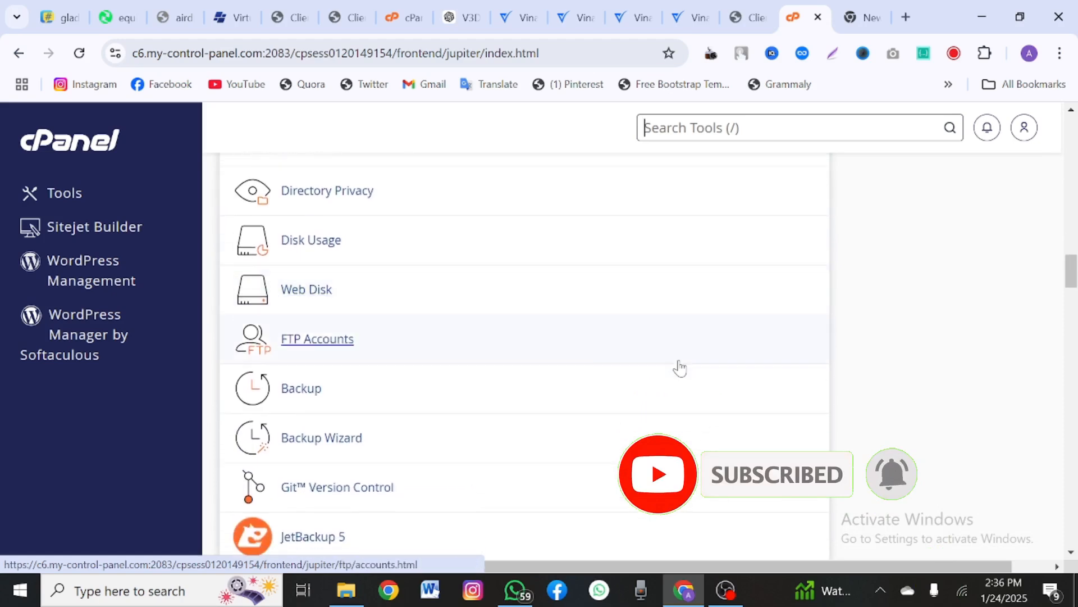
pyautogui.scroll(3, 679, 368)
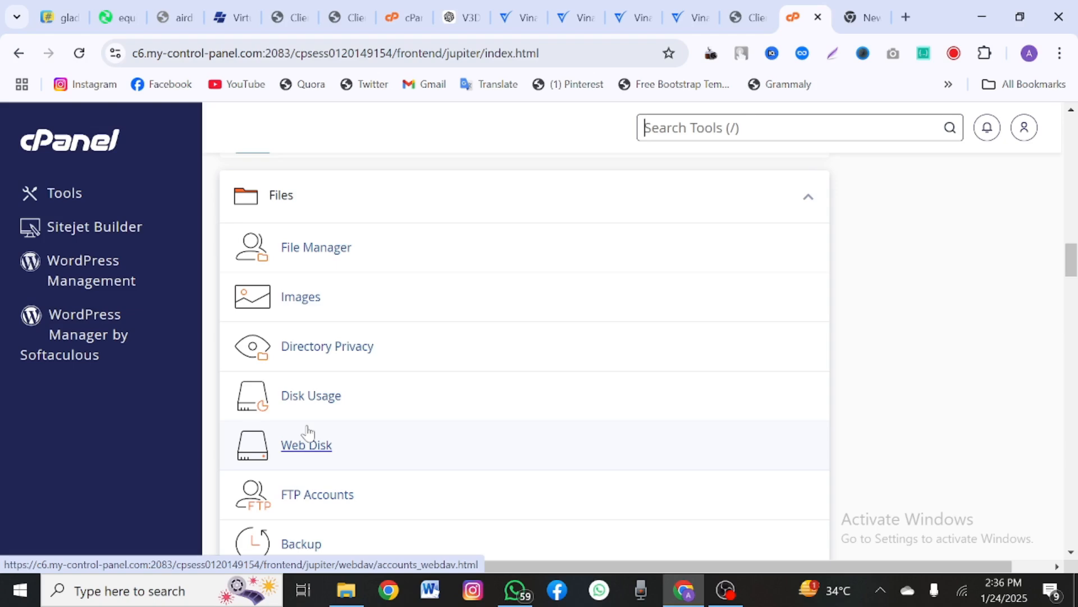
# Step: Open File Manager in a new tab and enter the tutorials.com.ng folder
pyautogui.rightClick(293, 259)
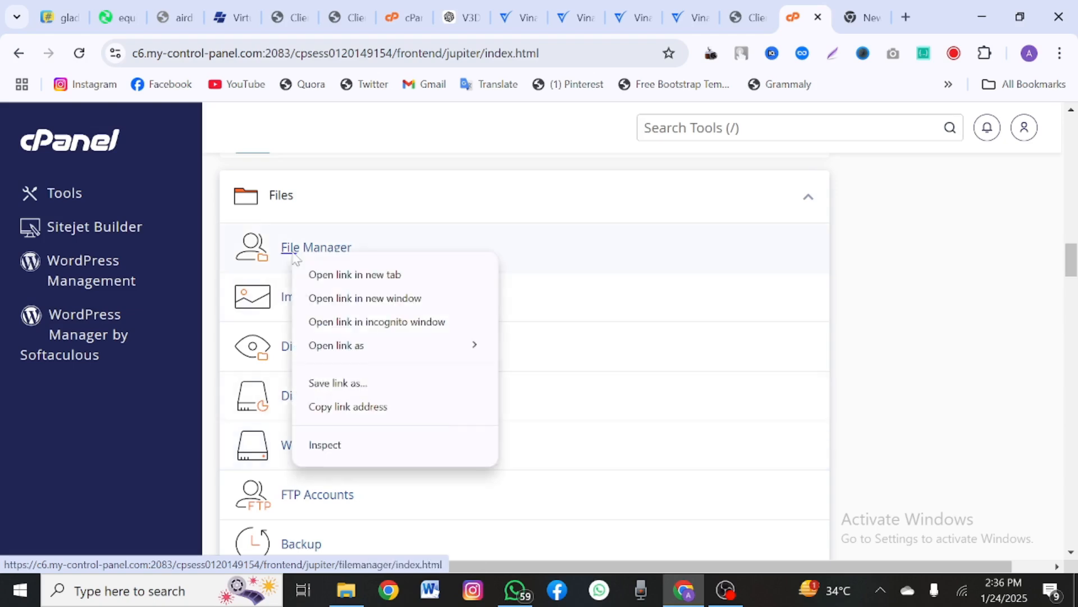
pyautogui.click(332, 274)
pyautogui.click(808, 17)
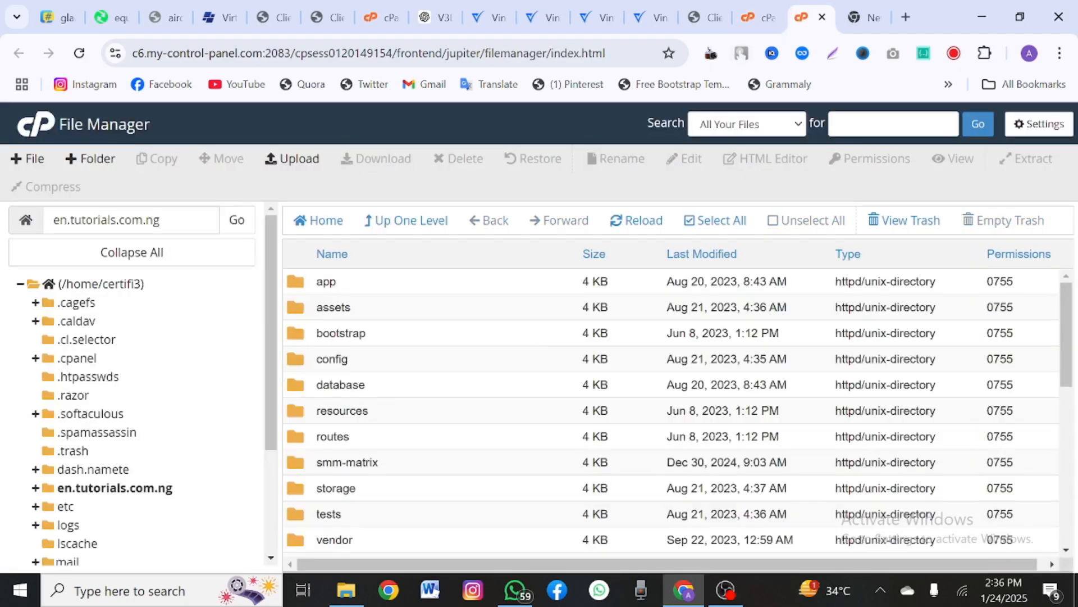
pyautogui.scroll(-3, 193, 497)
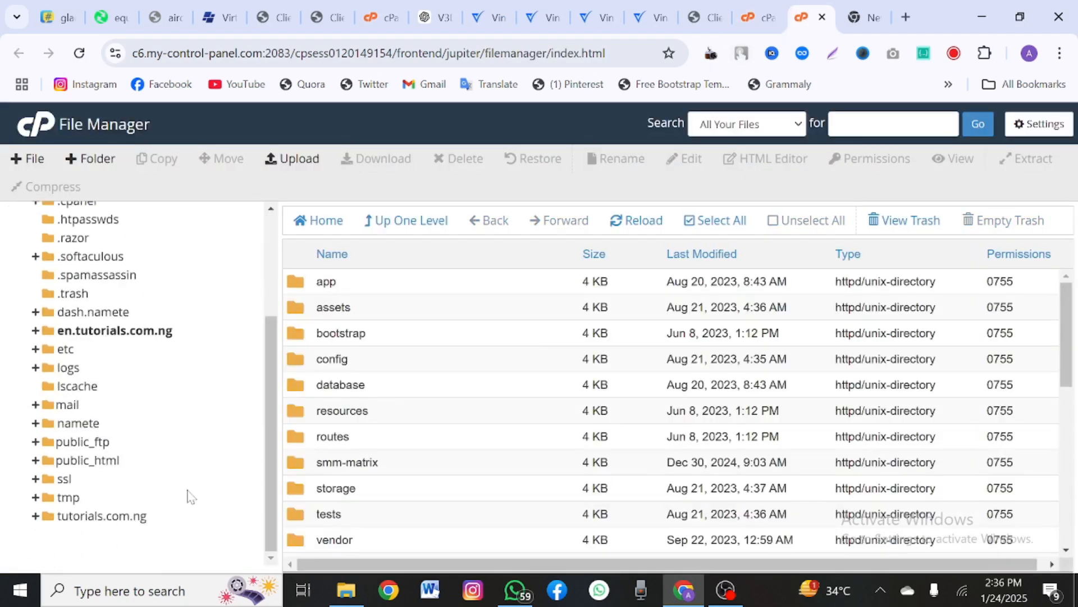
pyautogui.click(105, 516)
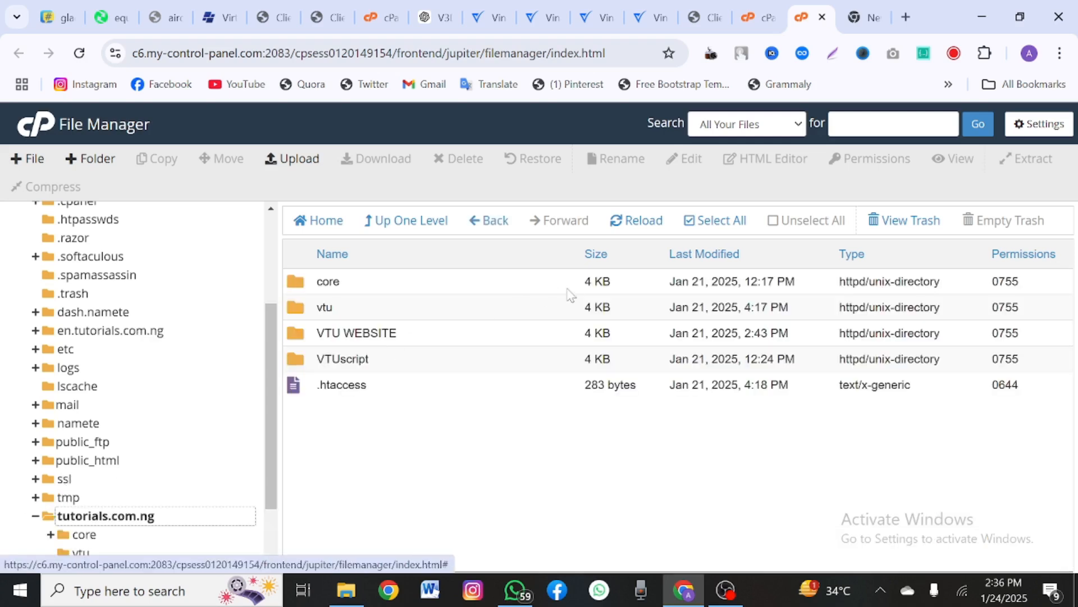
# Step: Move all five items in tutorials.com.ng to the trash, then go to the Upload page
pyautogui.click(701, 227)
pyautogui.rightClick(551, 335)
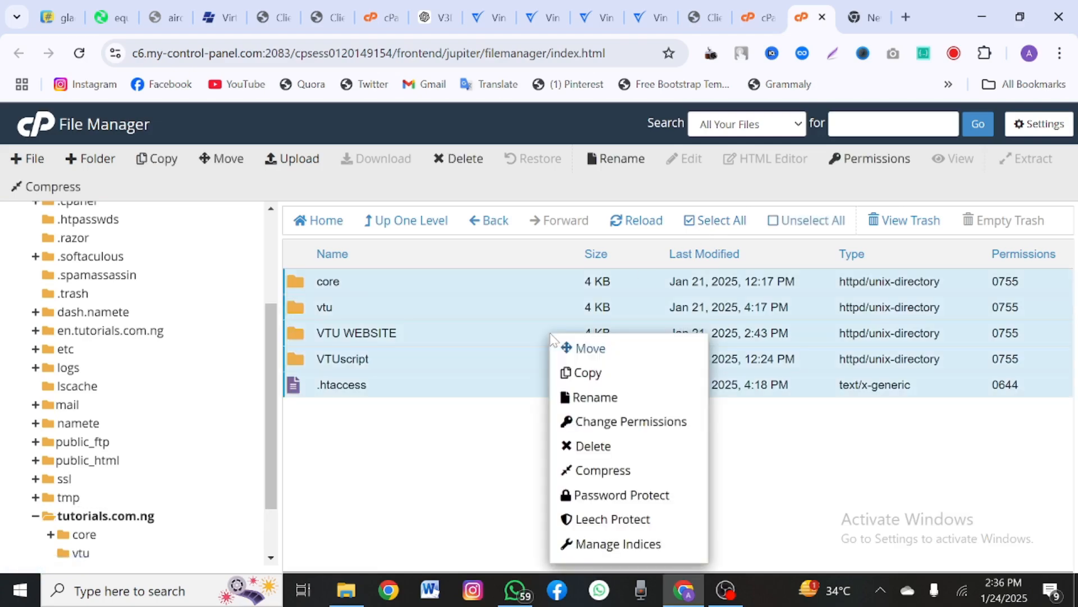
pyautogui.click(606, 462)
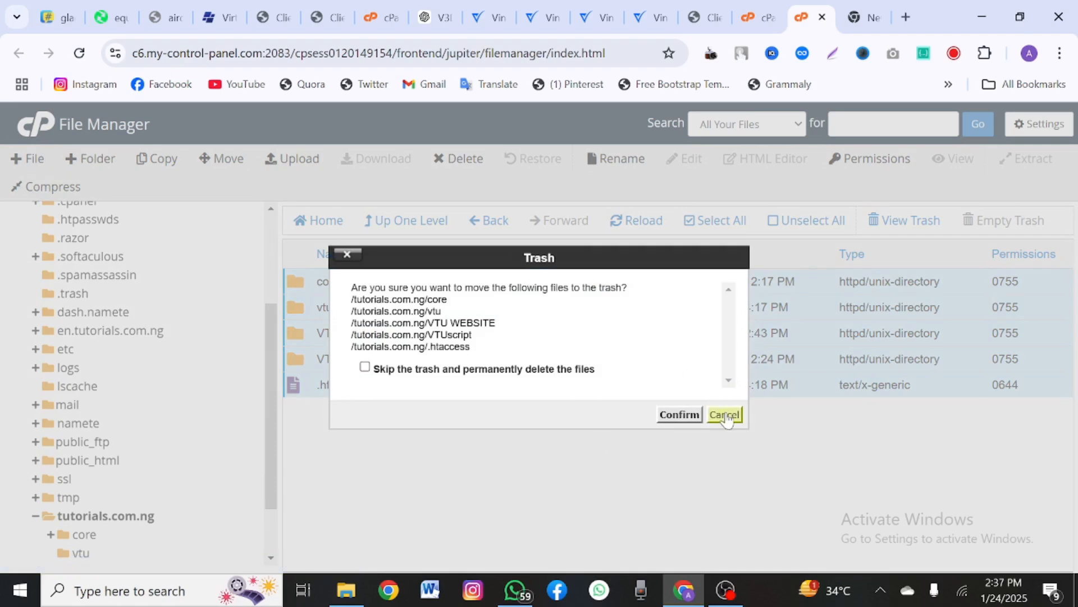
pyautogui.click(681, 417)
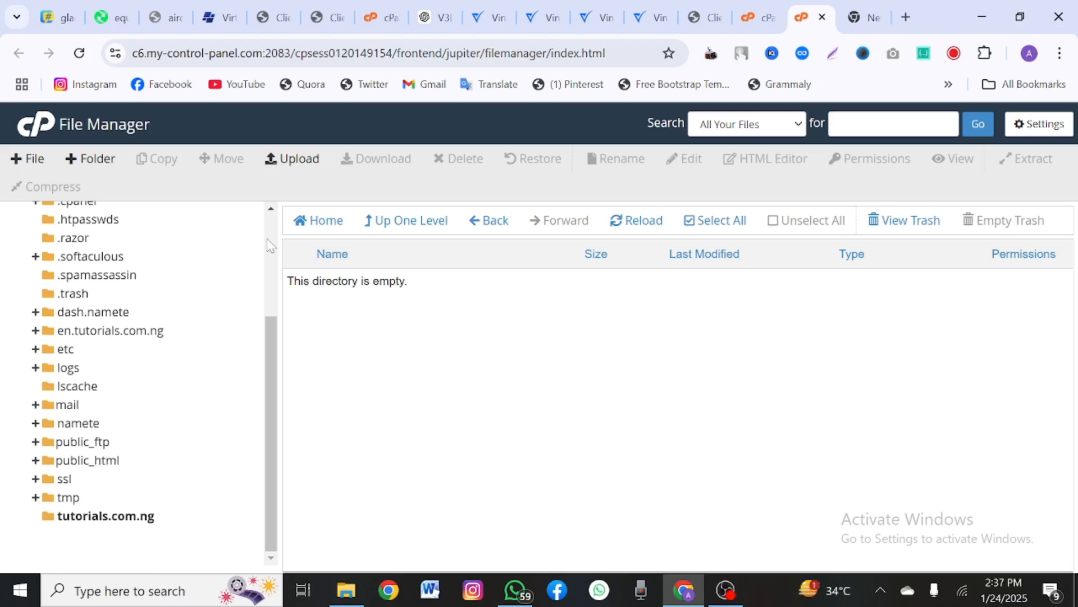
pyautogui.click(318, 159)
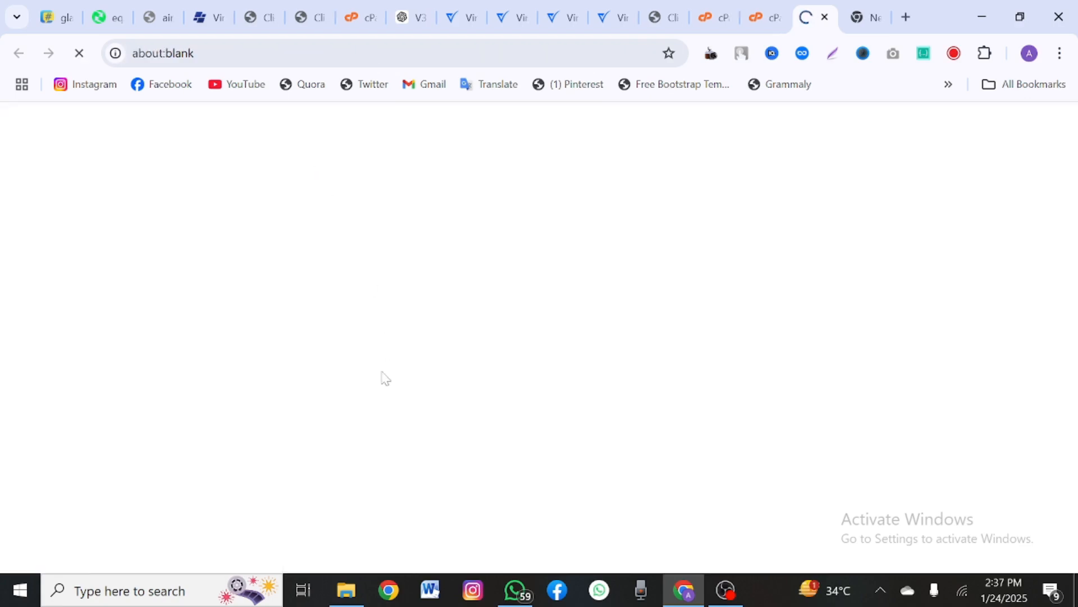
# Step: Upload the 67.13 MB codecanyon-48035306-vinance-digital-trading-platform.zip to tutorials.com.ng and return to its listing
pyautogui.click(346, 591)
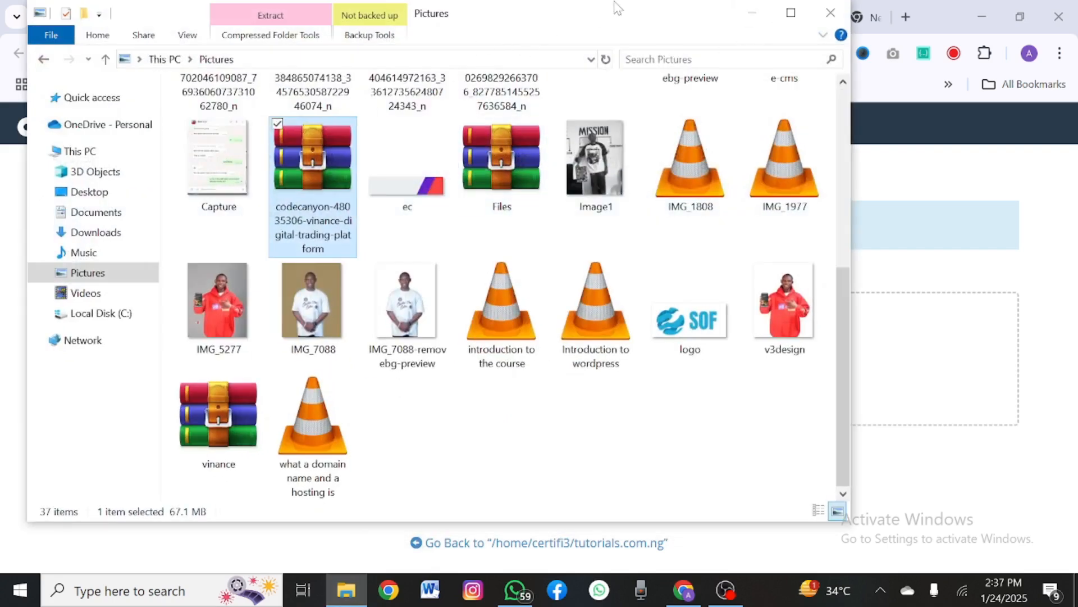
pyautogui.moveTo(612, 2); pyautogui.dragTo(589, 319)
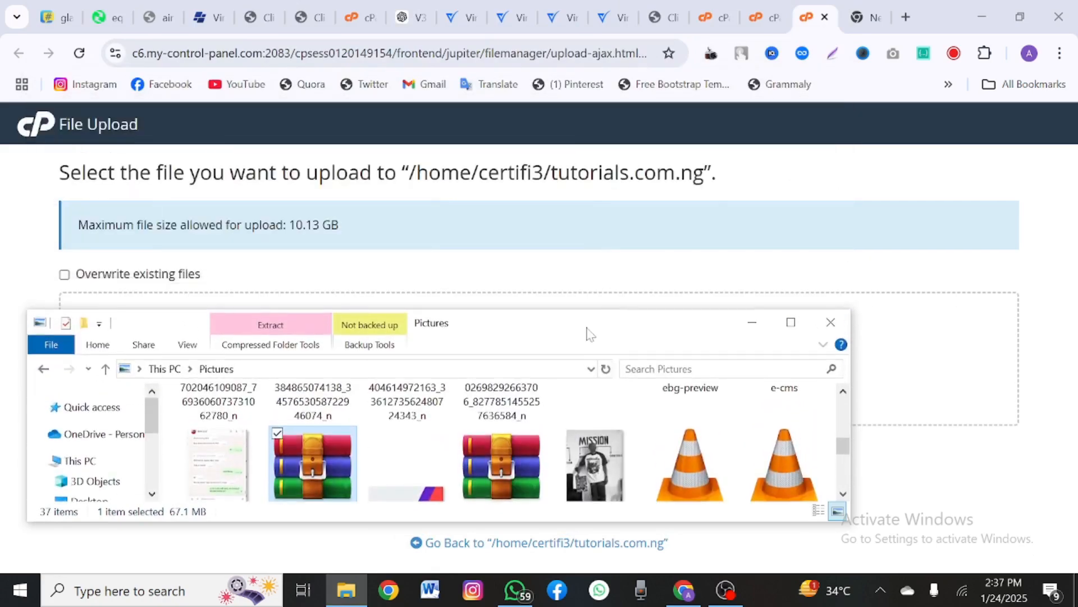
pyautogui.moveTo(320, 472); pyautogui.dragTo(930, 355)
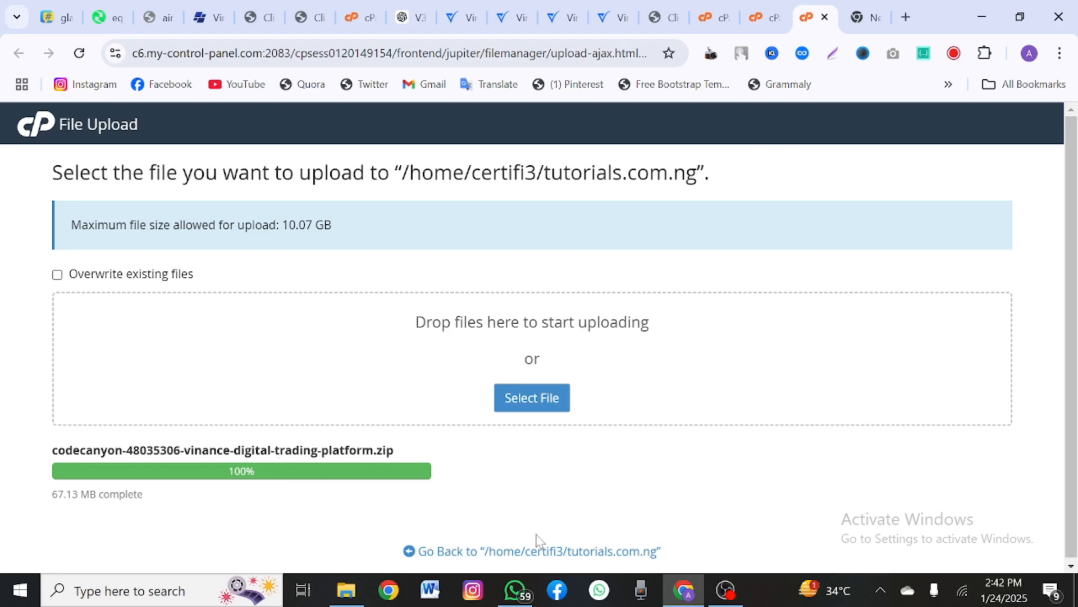
pyautogui.click(545, 552)
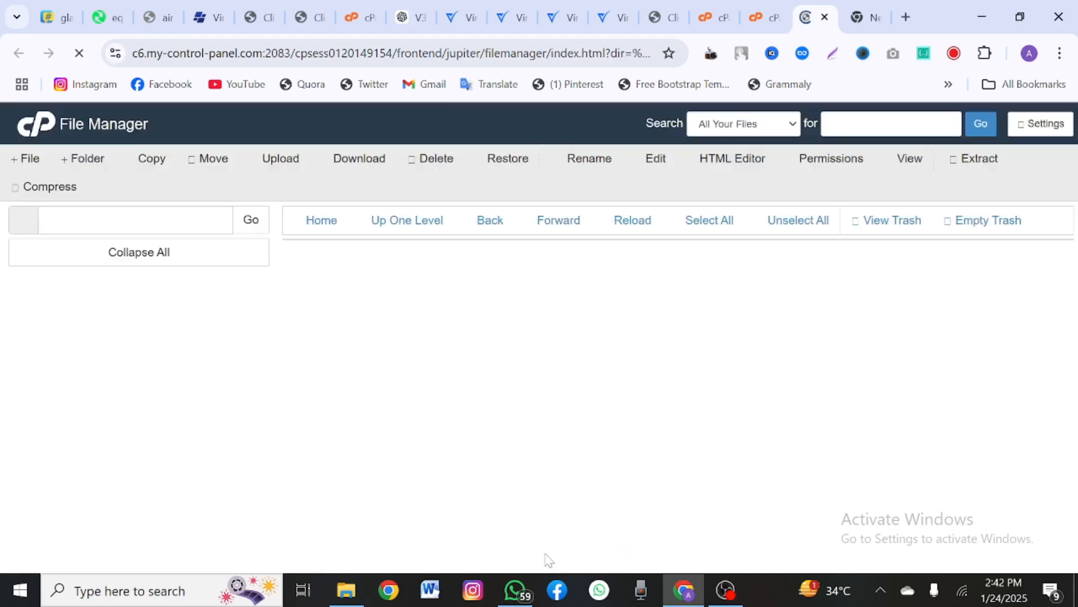
# Step: Extract the Vinance zip into /tutorials.com.ng, creating the codecanyon-48035306 folder beside it
pyautogui.rightClick(433, 286)
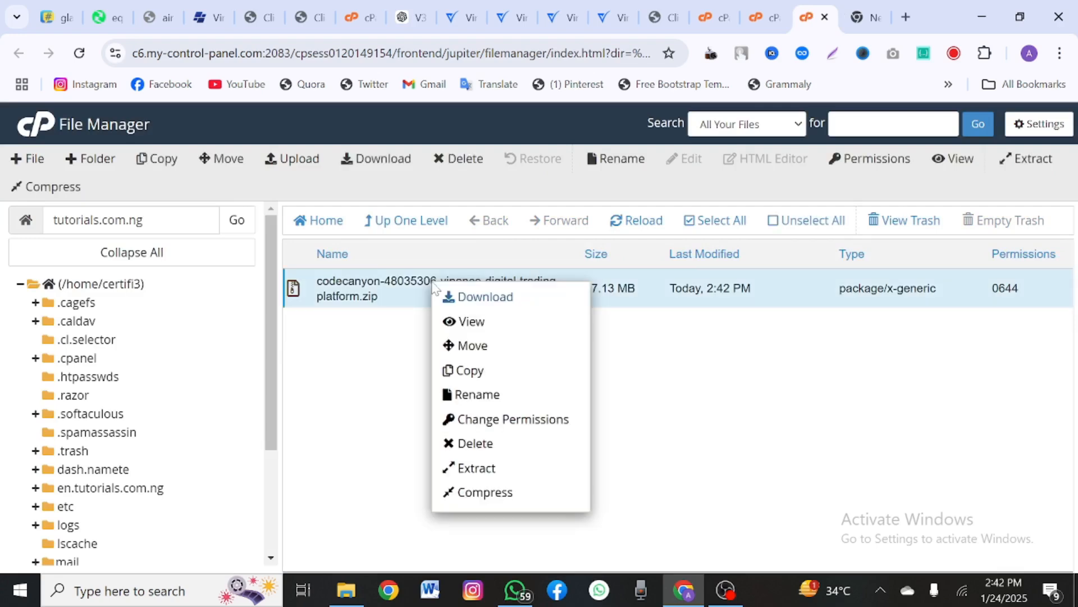
pyautogui.click(493, 475)
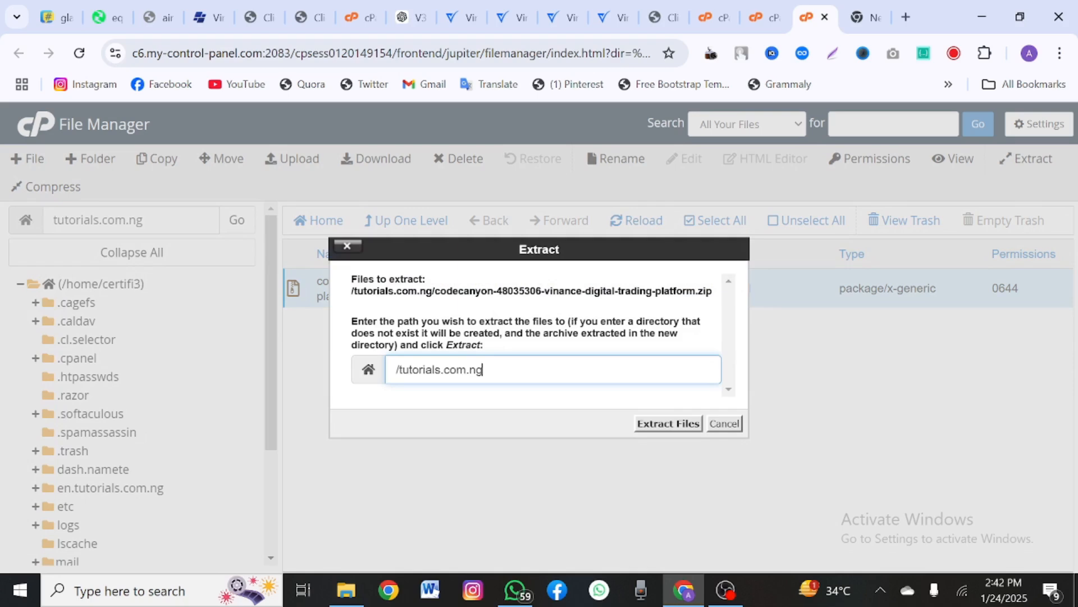
pyautogui.click(669, 424)
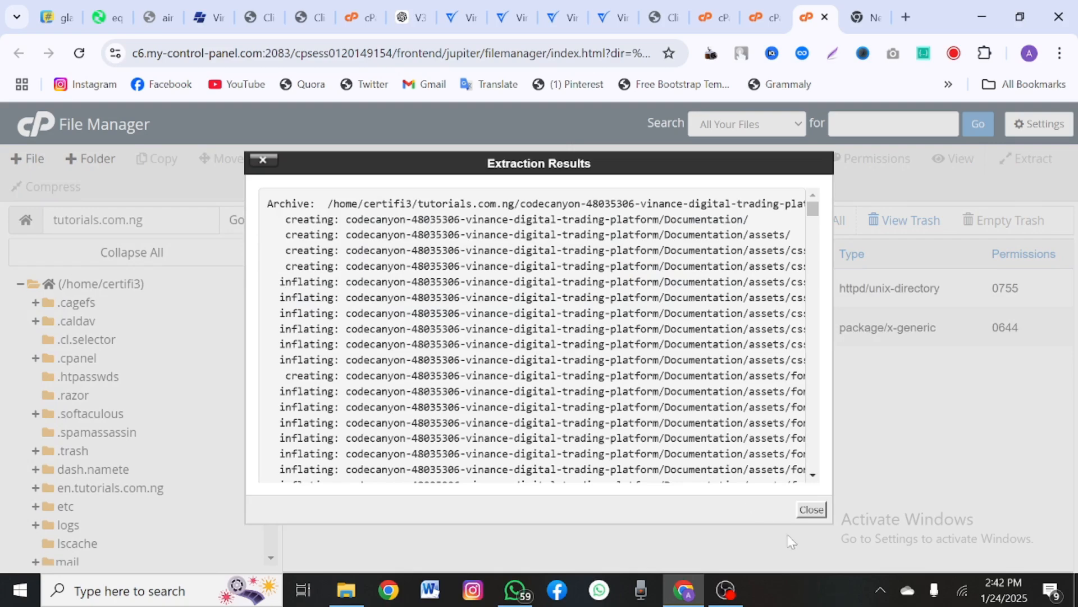
pyautogui.click(811, 509)
# Step: Open the Files folder inside the extracted codecanyon folder
pyautogui.doubleClick(549, 302)
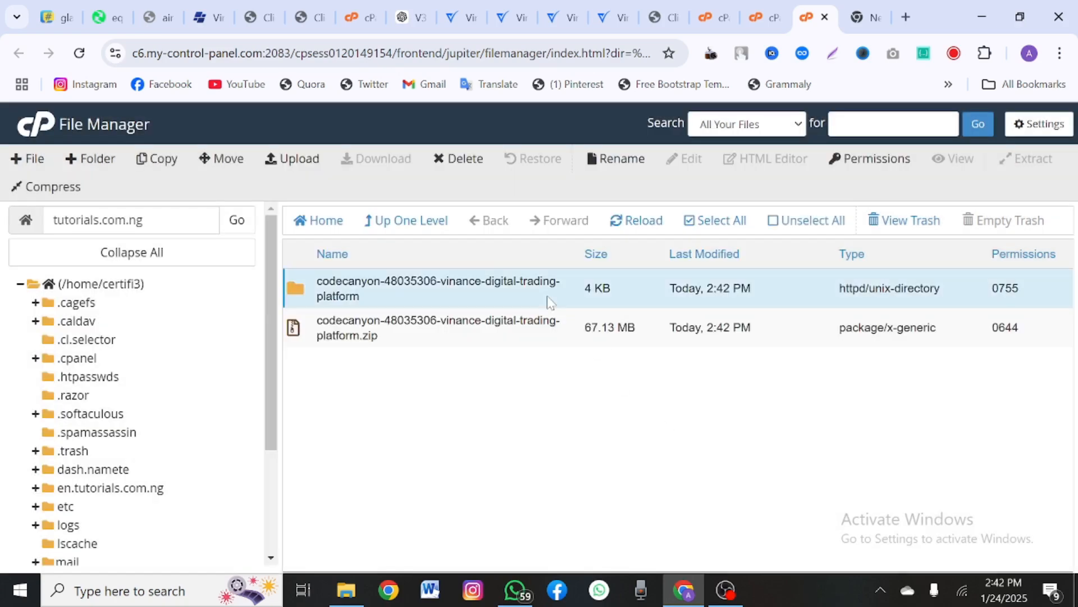
pyautogui.doubleClick(441, 307)
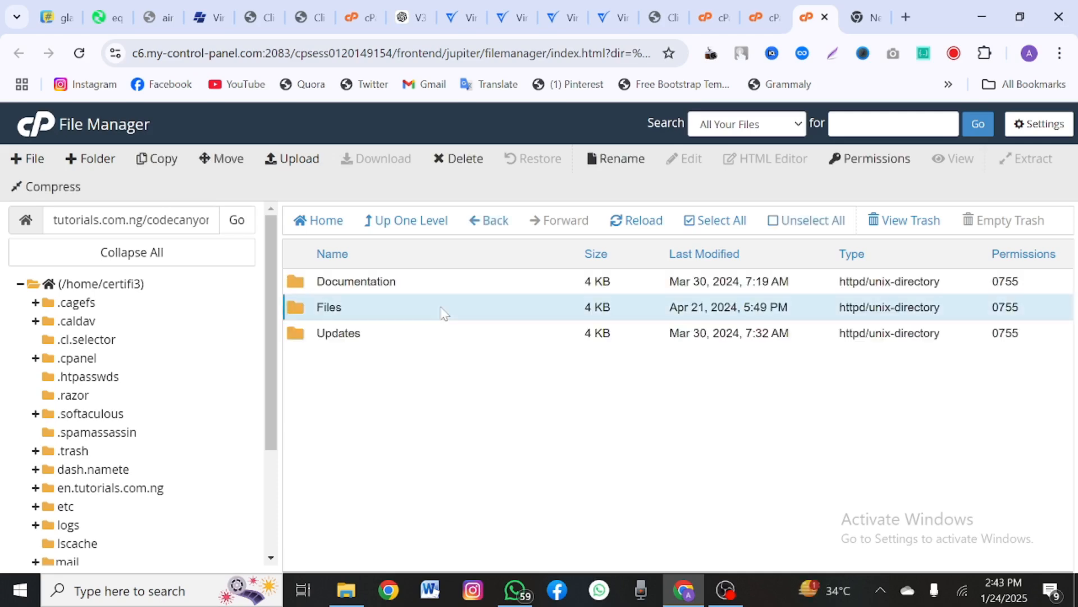
pyautogui.click(407, 221)
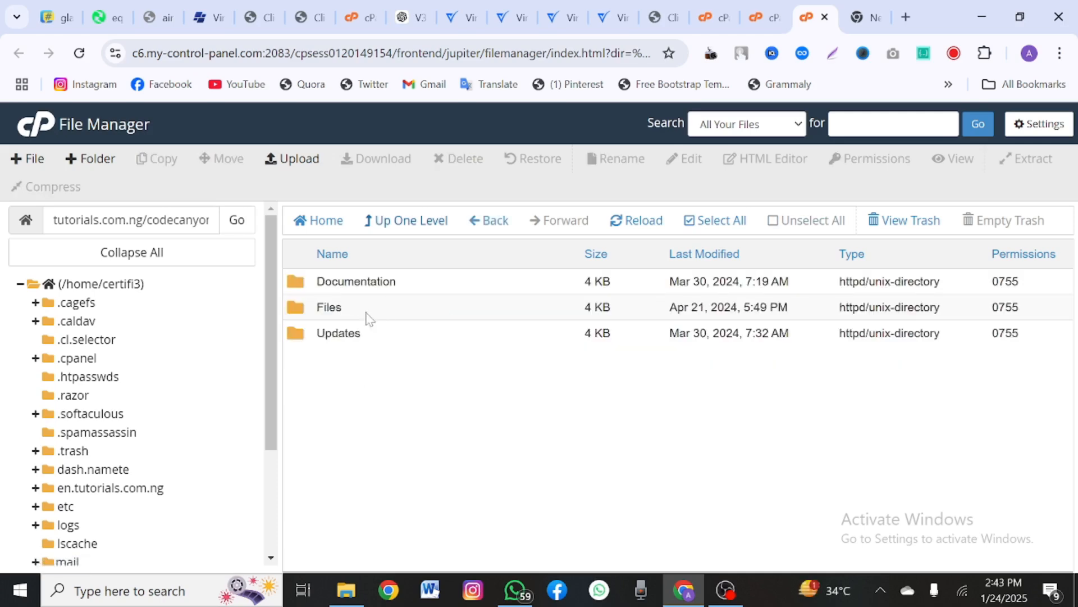
pyautogui.doubleClick(354, 309)
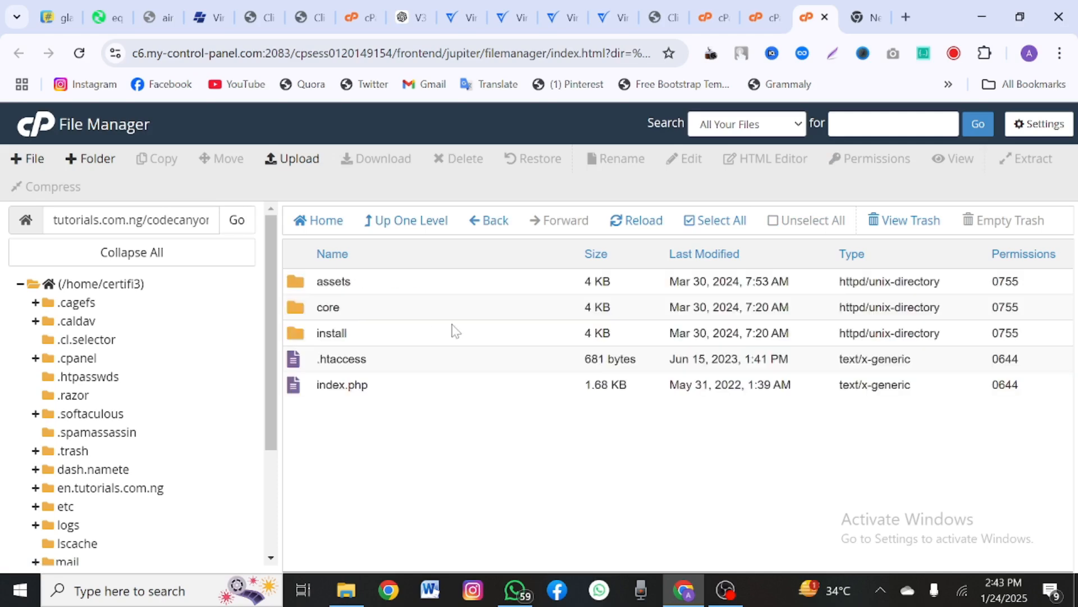
# Step: Move all items in Files to /tutorials.com.ng/
pyautogui.click(701, 223)
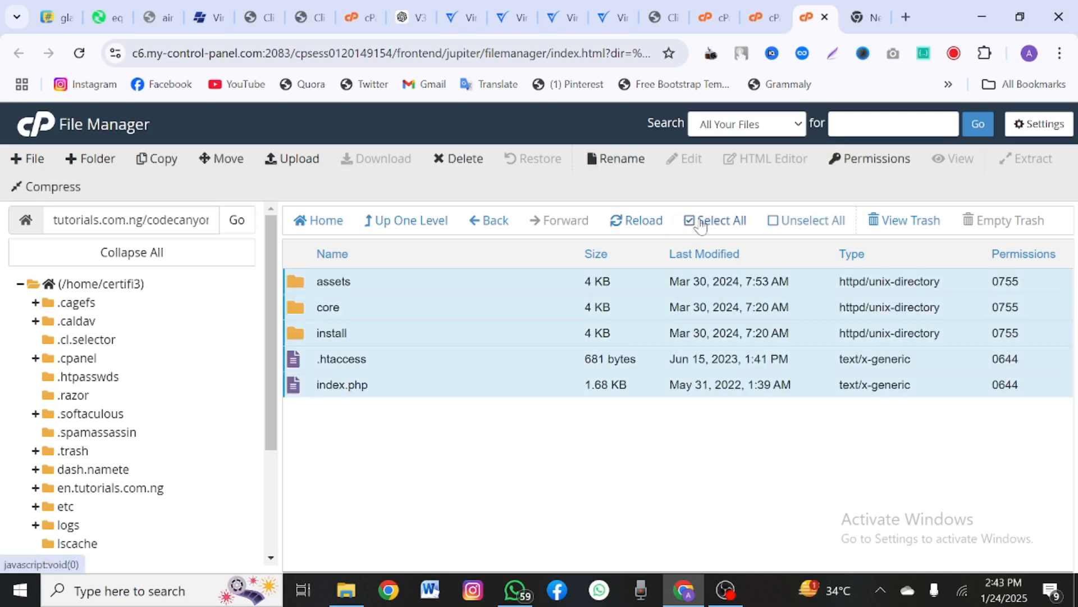
pyautogui.rightClick(465, 365)
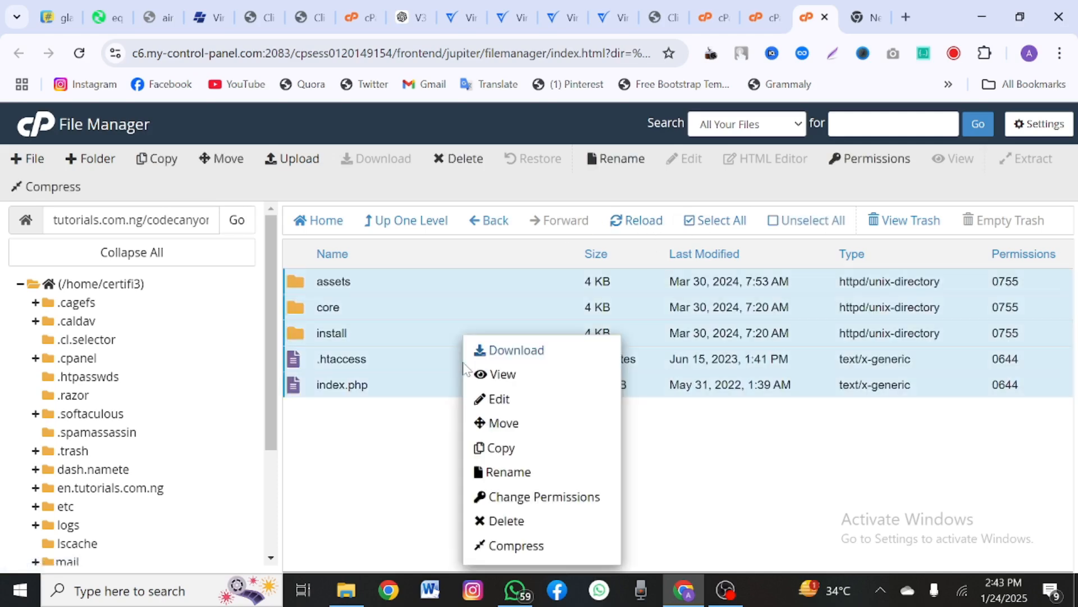
pyautogui.click(504, 424)
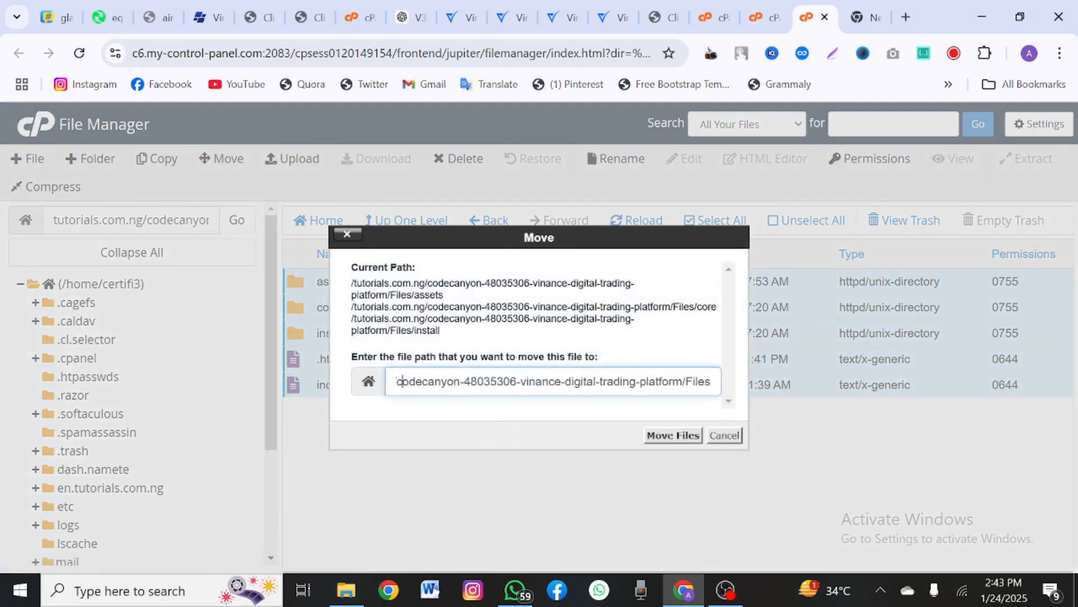
pyautogui.hotkey('ctrl', 'a')
pyautogui.write('/tutorials.com.ng/')
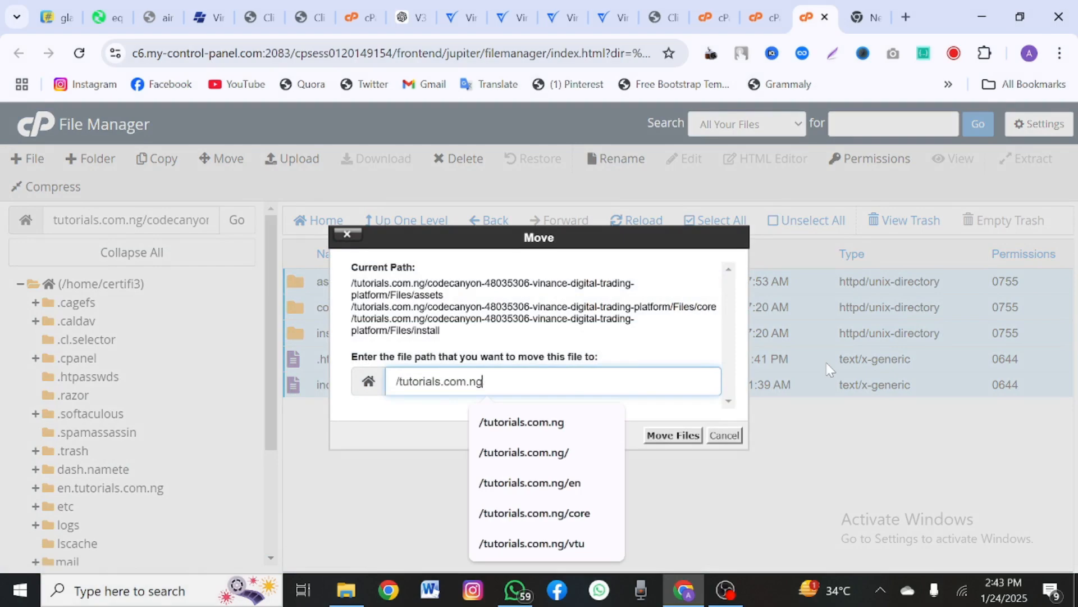
pyautogui.click(684, 435)
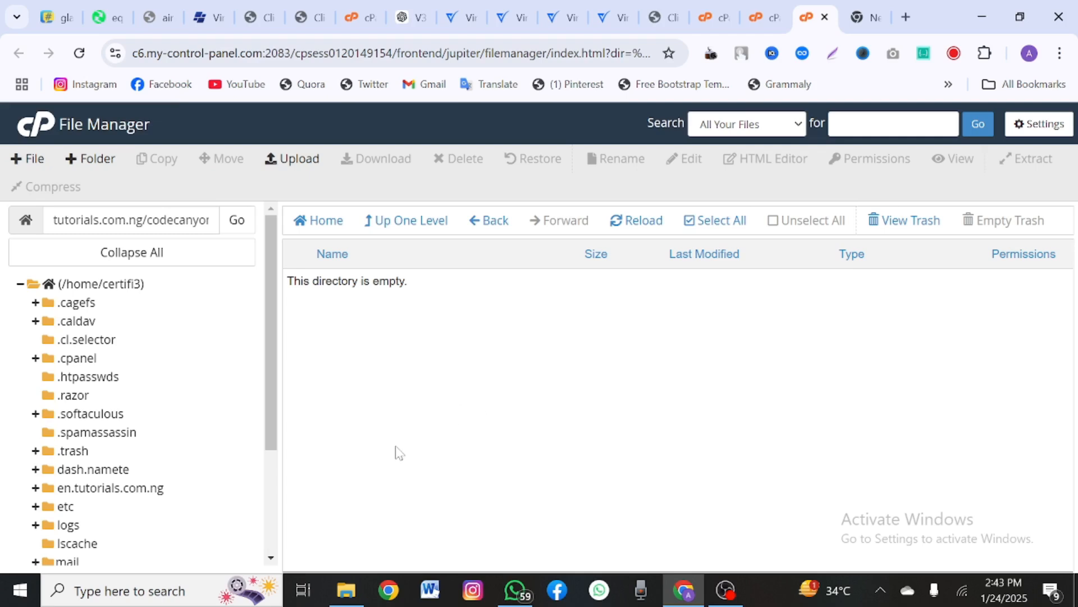
# Step: Check the contents of the install and core folders now in tutorials.com.ng
pyautogui.scroll(-3, 192, 470)
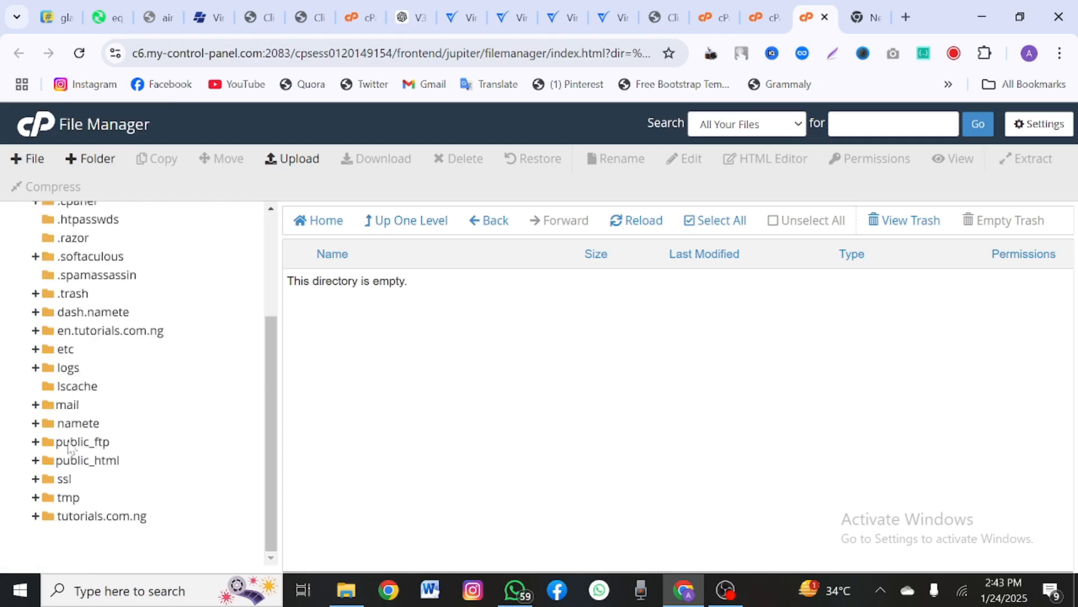
pyautogui.click(101, 516)
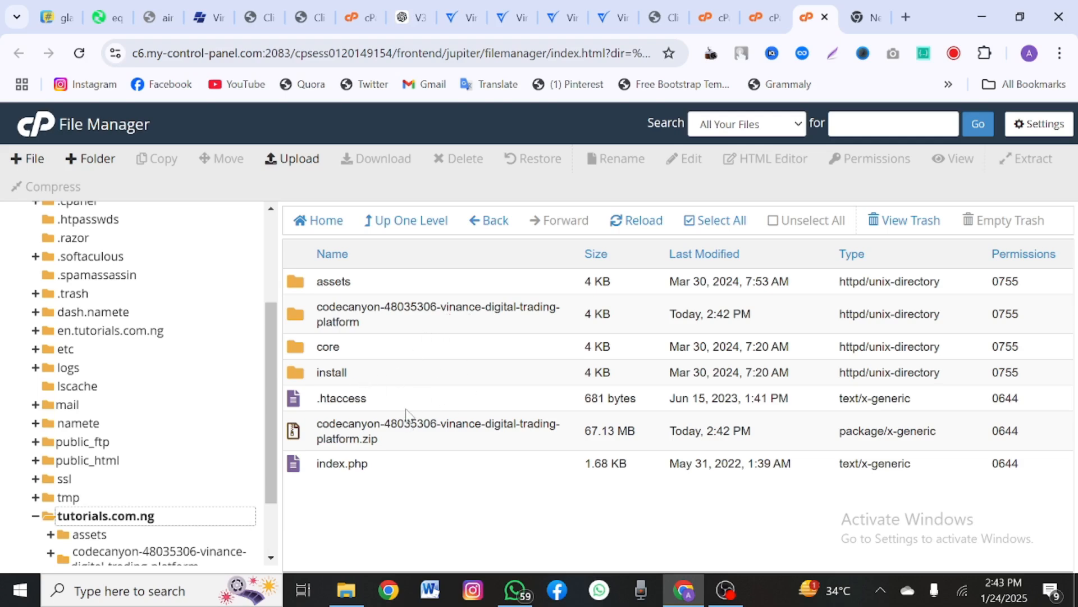
pyautogui.doubleClick(355, 378)
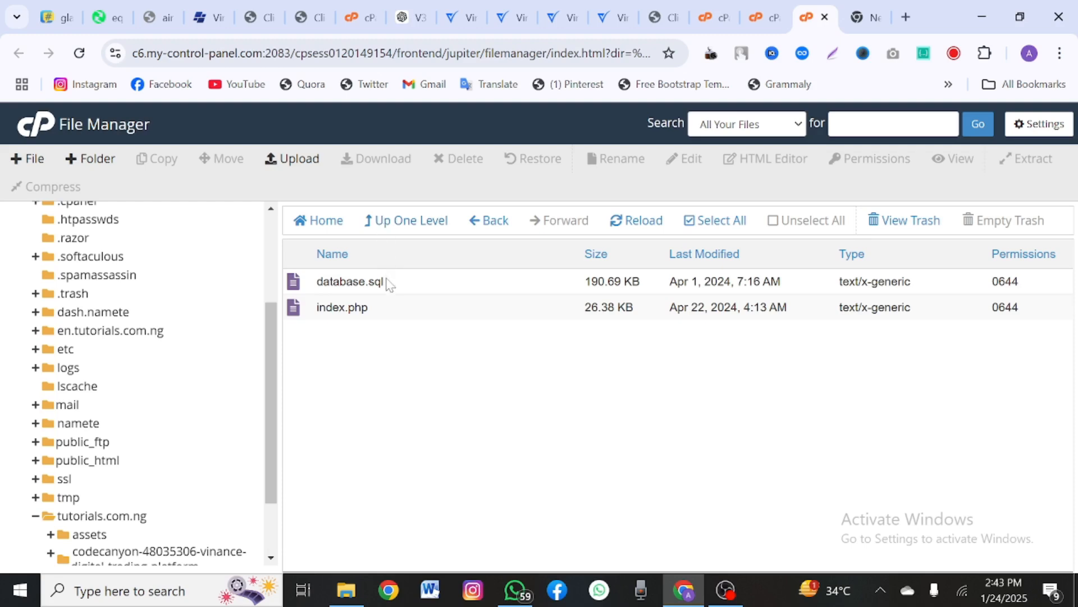
pyautogui.click(413, 221)
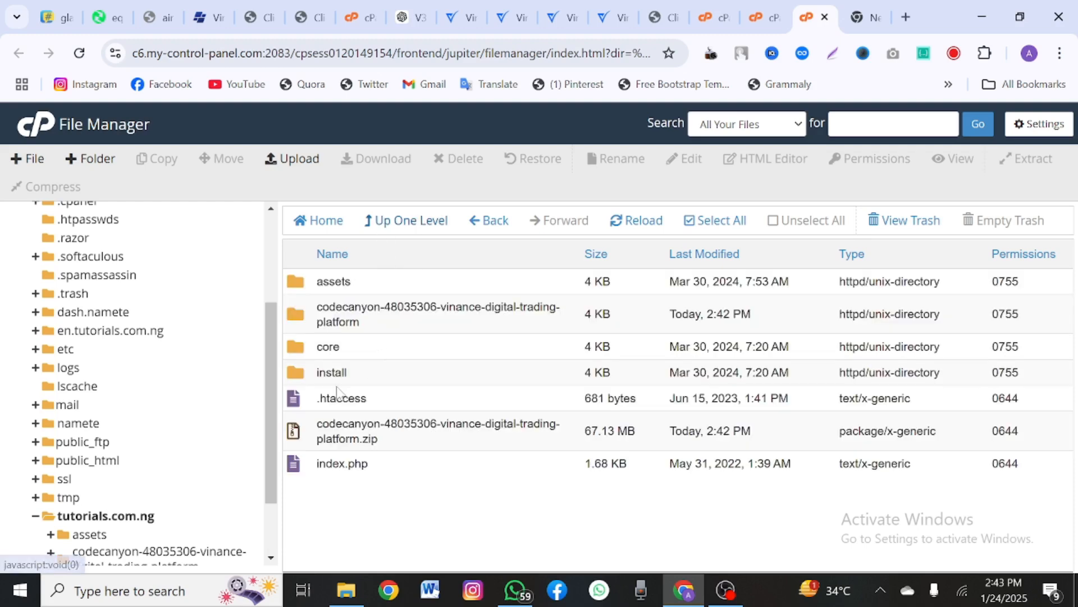
pyautogui.doubleClick(373, 353)
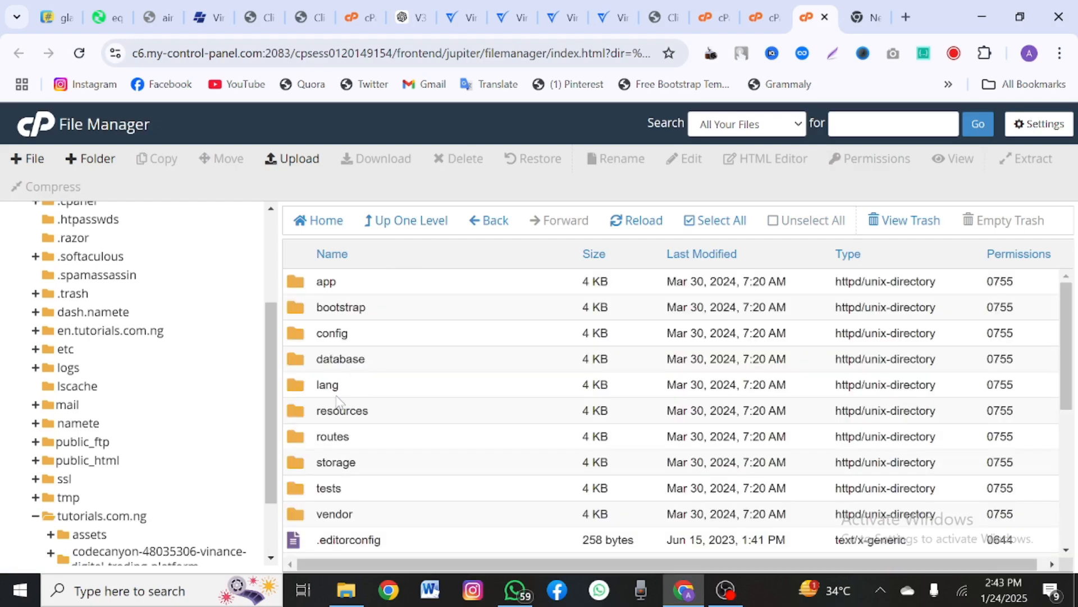
pyautogui.scroll(-3, 351, 501)
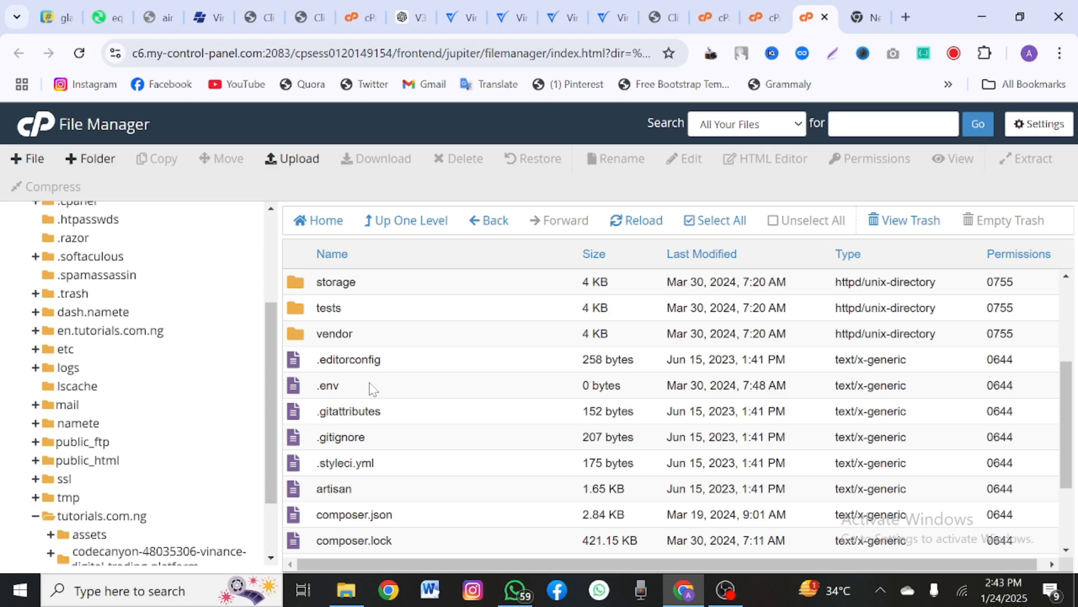
pyautogui.click(373, 221)
pyautogui.scroll(4, 221, 406)
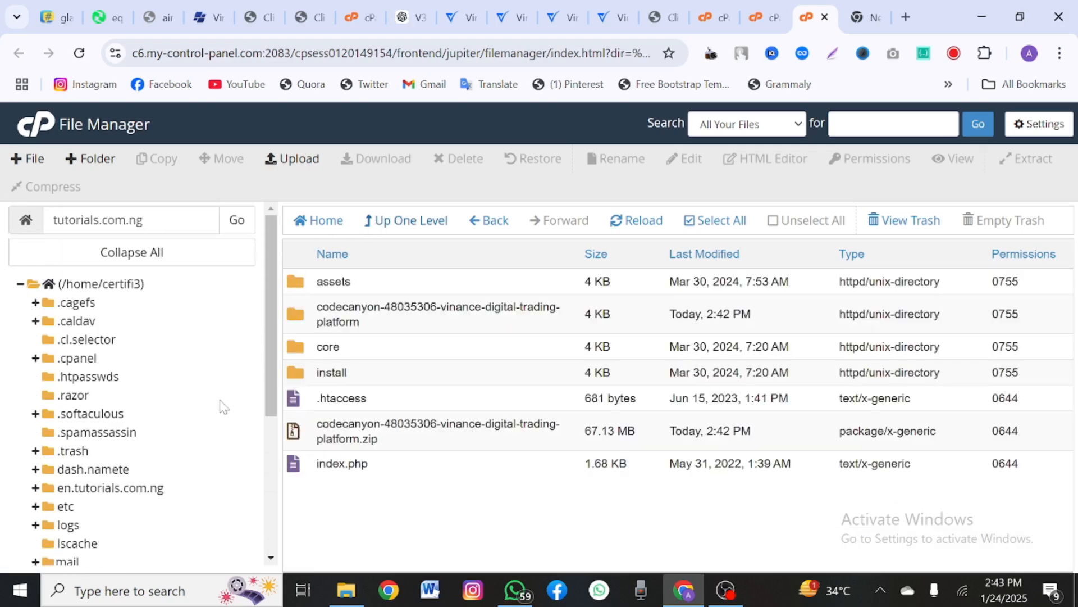
pyautogui.moveTo(183, 221); pyautogui.dragTo(53, 220)
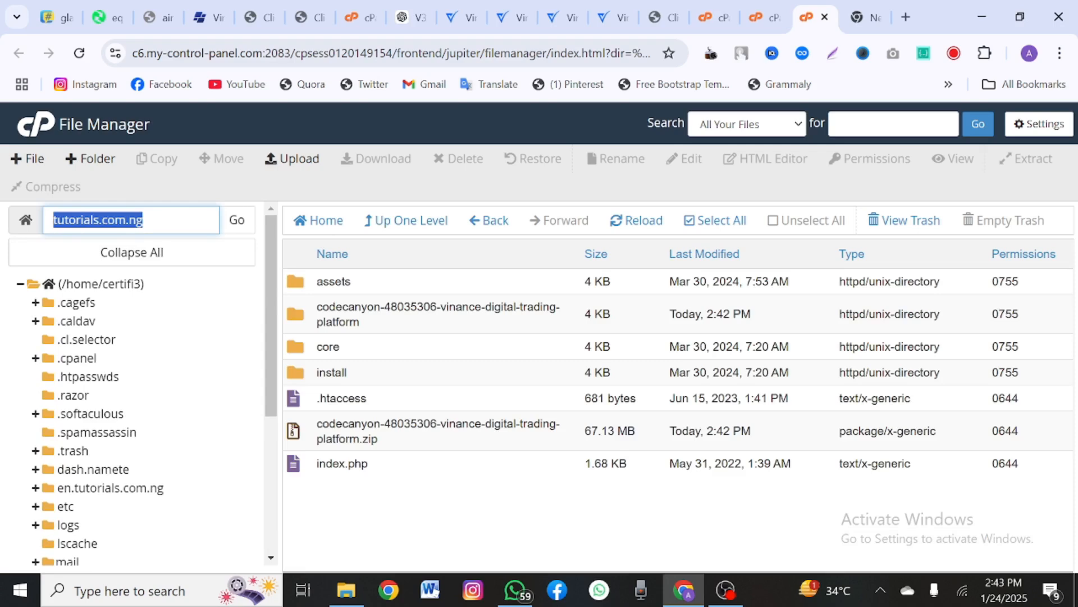
# Step: Load the installer at tutorials.com.ng/install/ in the new browser tab
pyautogui.click(870, 18)
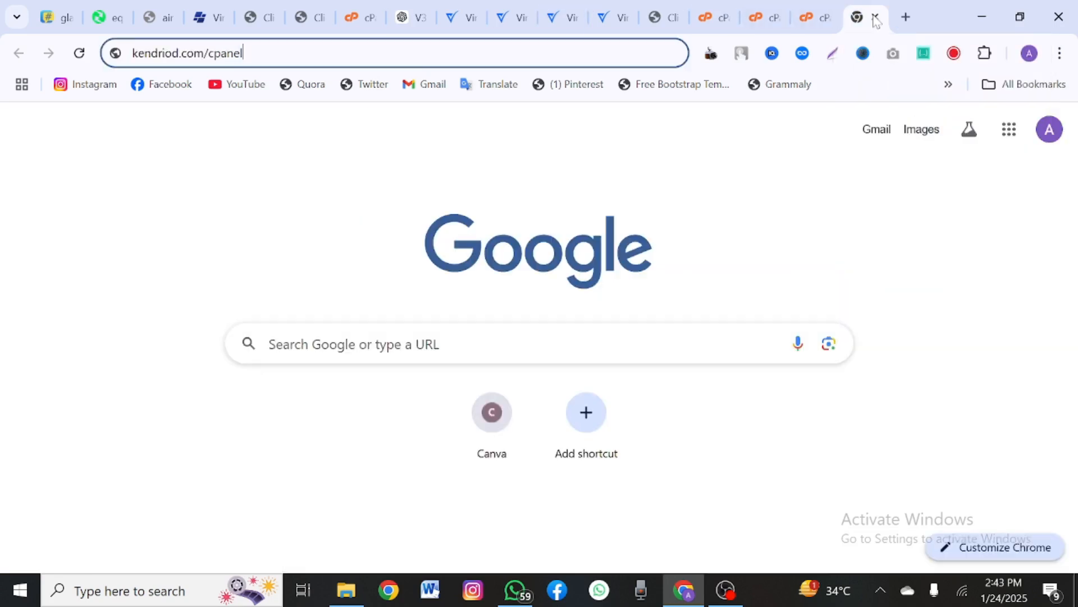
pyautogui.hotkey('ctrl', 'shift', 'Left')
pyautogui.hotkey('ctrl', 'shift', 'Left')
pyautogui.hotkey('ctrl', 'v')
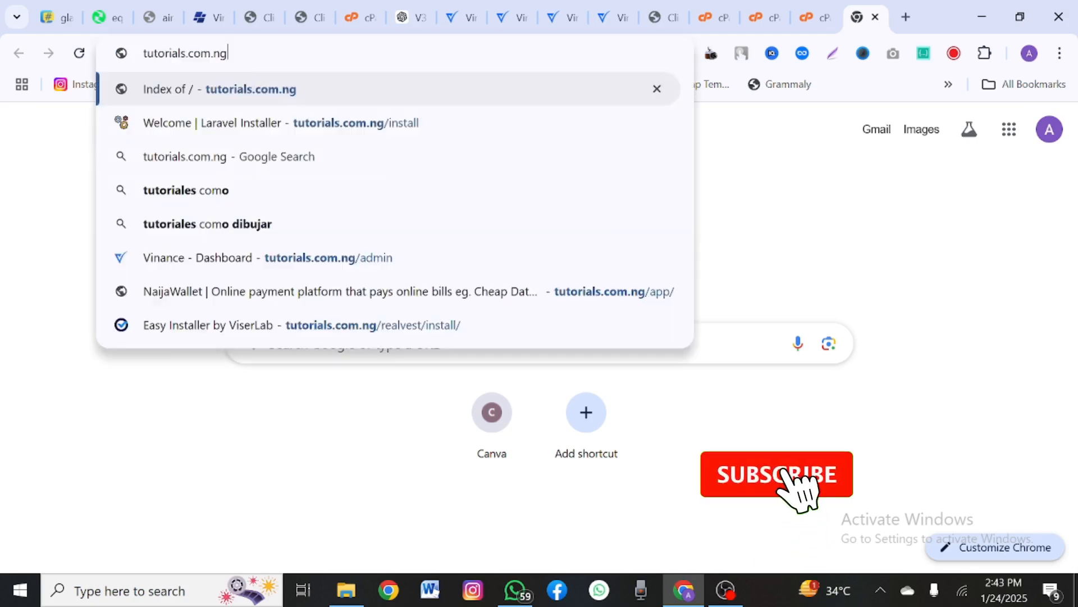
pyautogui.write('/install')
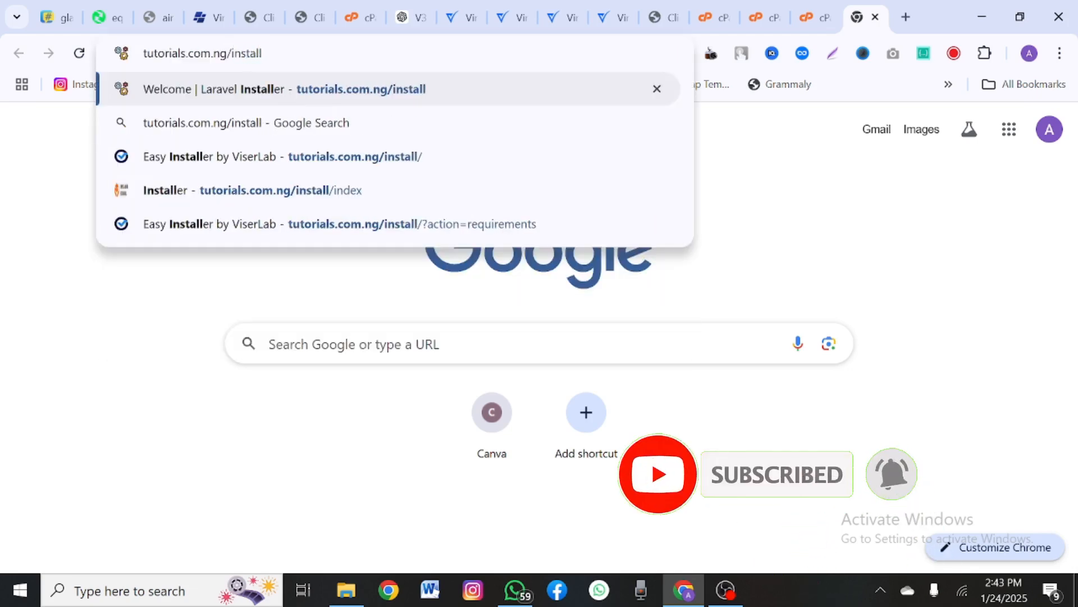
pyautogui.press('Return')
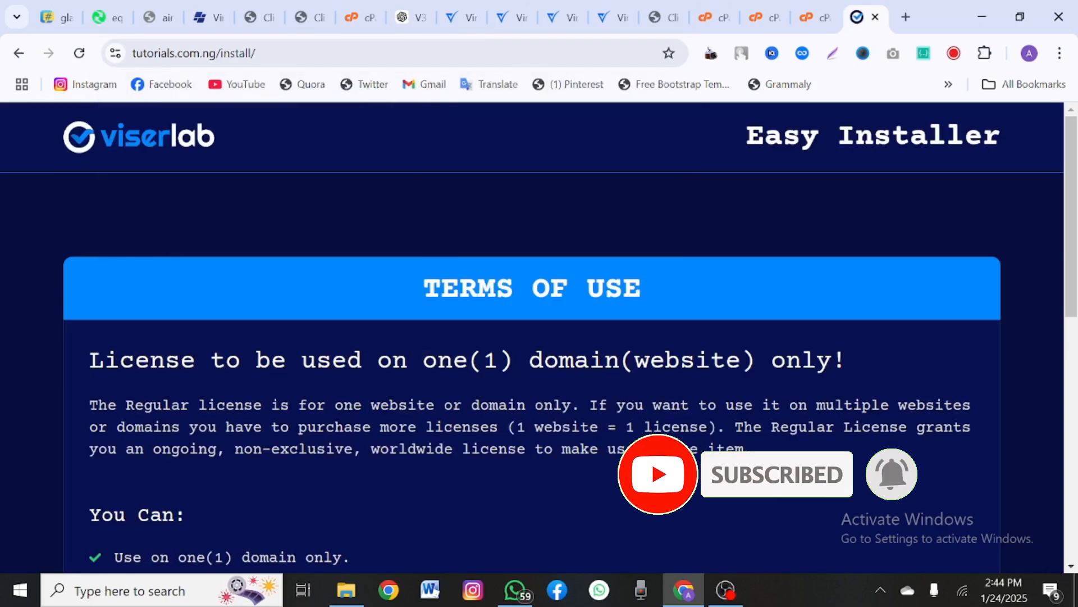
# Step: Accept the license with I AGREE, NEXT STEP to reach the Requirements page
pyautogui.scroll(-10, 528, 394)
pyautogui.scroll(8, 528, 393)
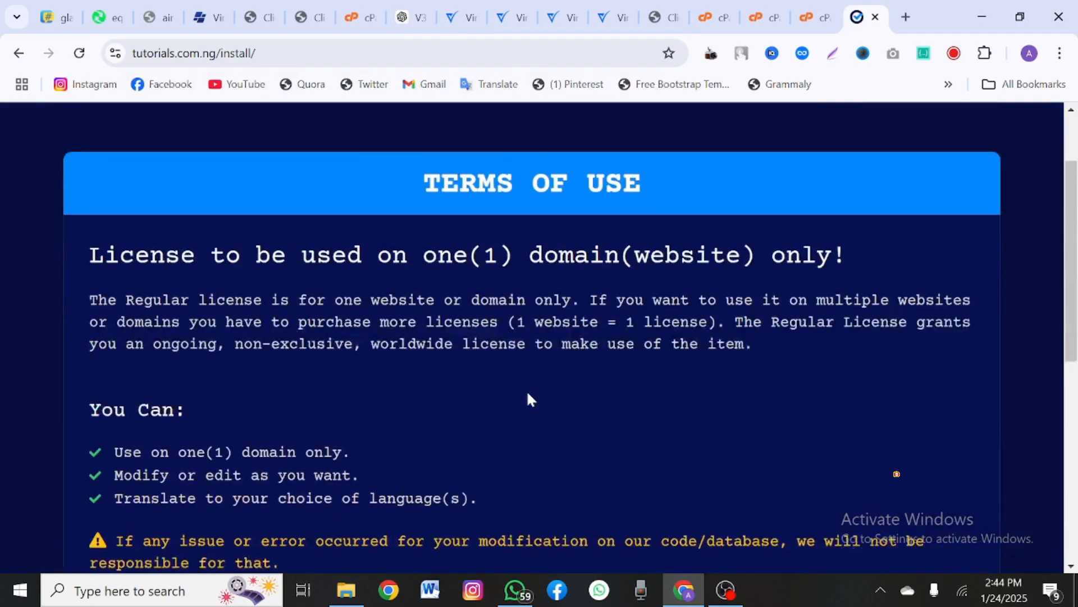
pyautogui.scroll(2, 528, 399)
pyautogui.scroll(-10, 528, 399)
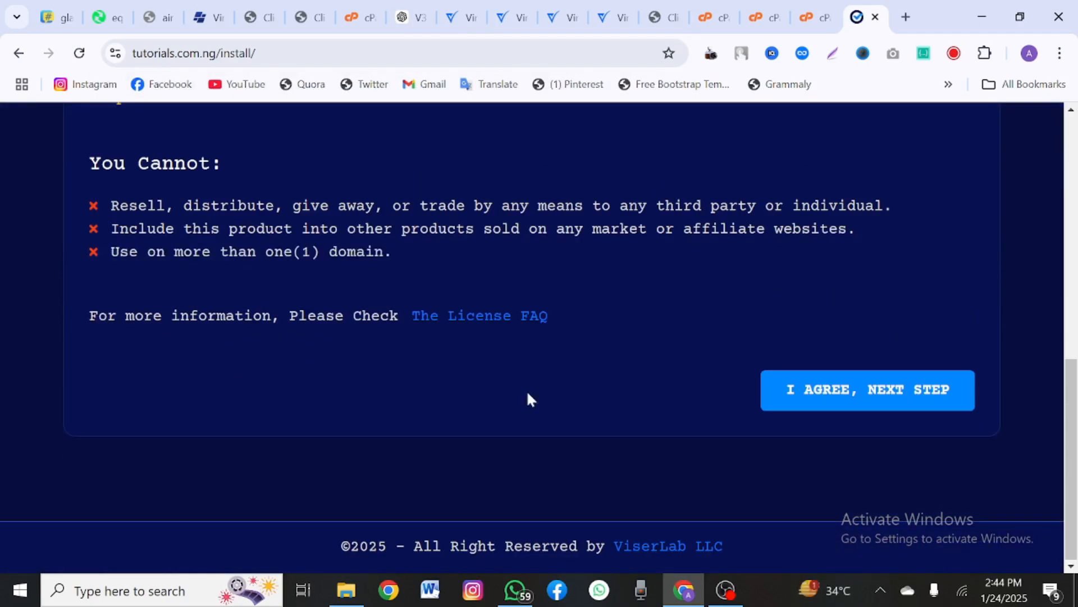
pyautogui.click(824, 401)
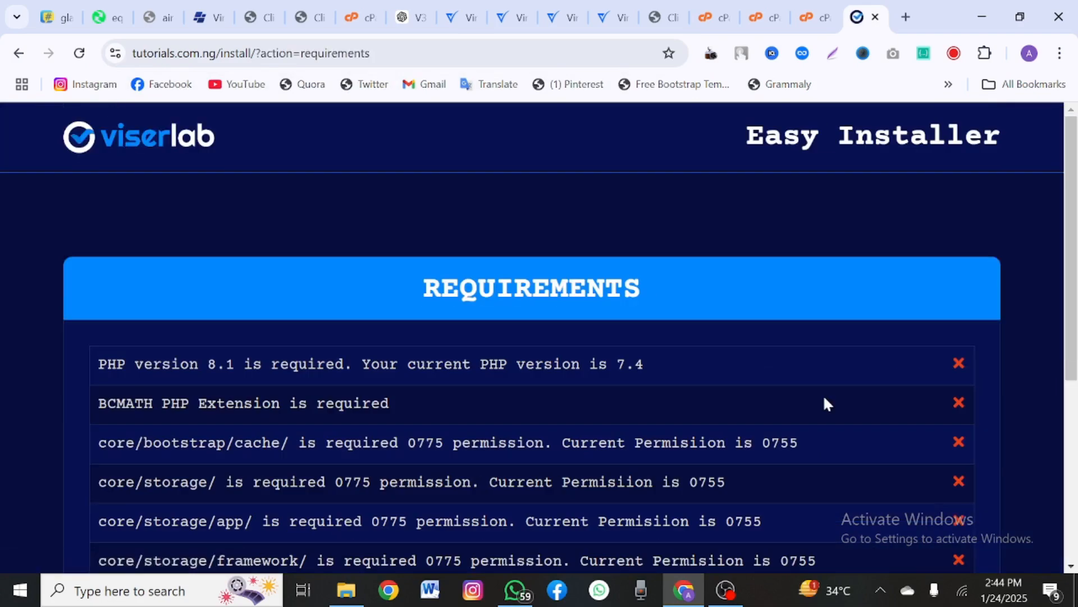
pyautogui.scroll(-2, 681, 378)
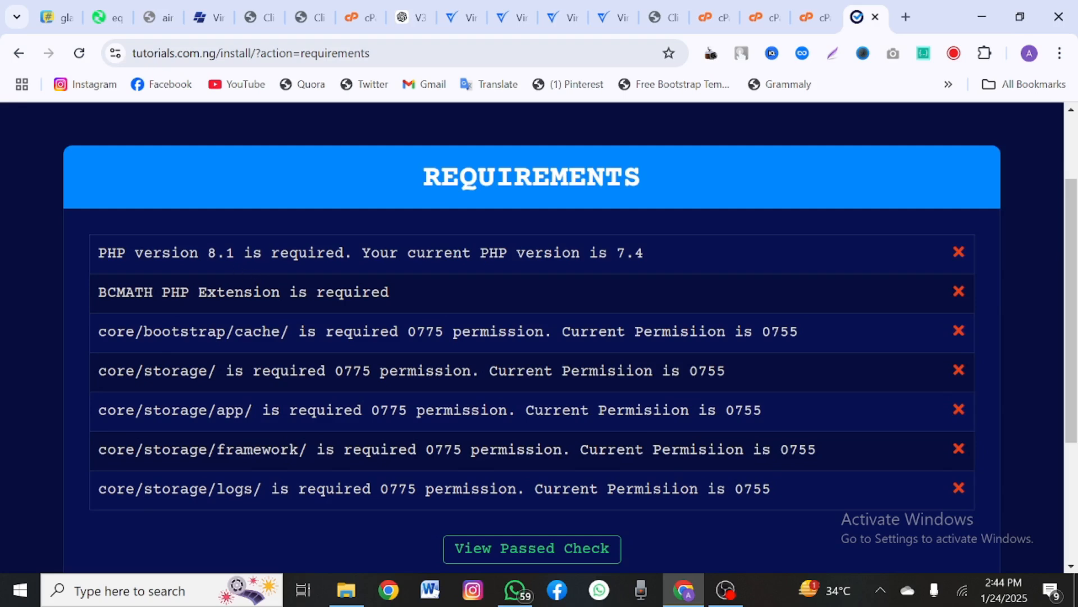
pyautogui.moveTo(208, 253); pyautogui.dragTo(235, 253)
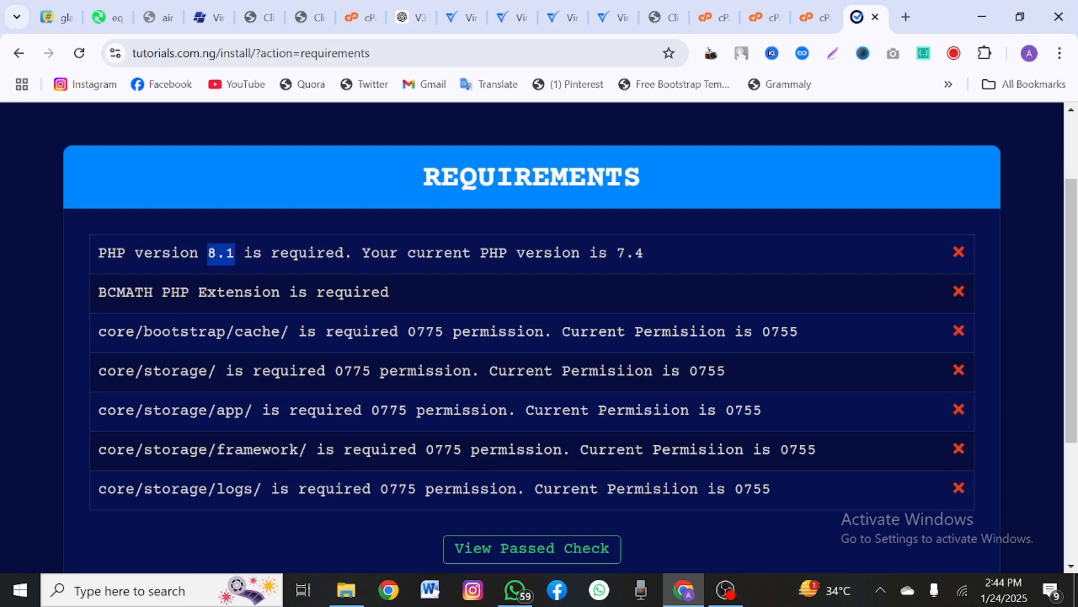
pyautogui.moveTo(617, 252); pyautogui.dragTo(645, 257)
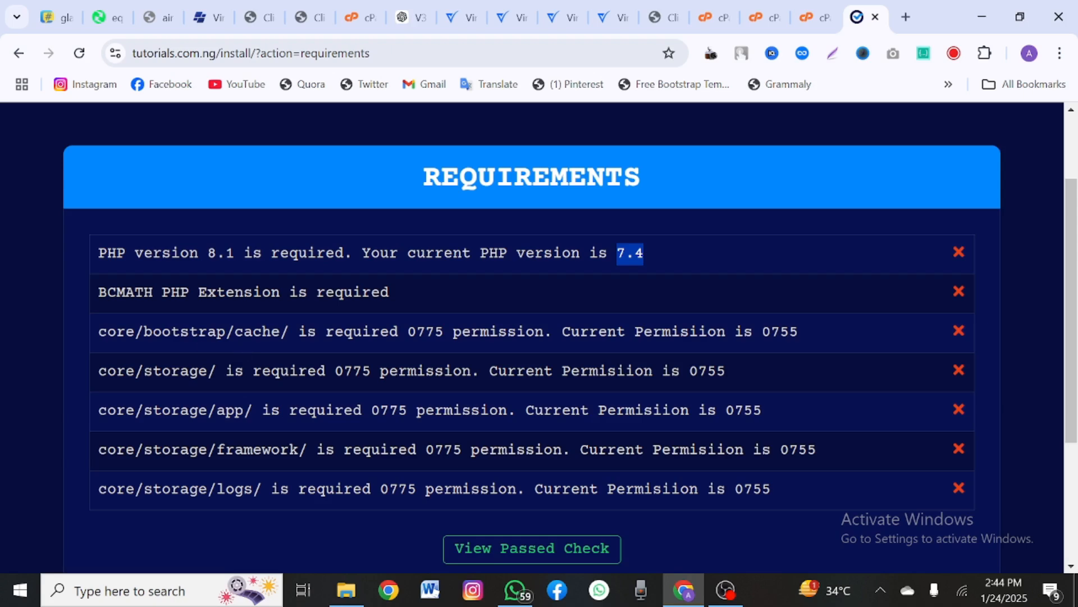
pyautogui.moveTo(116, 332); pyautogui.dragTo(344, 332)
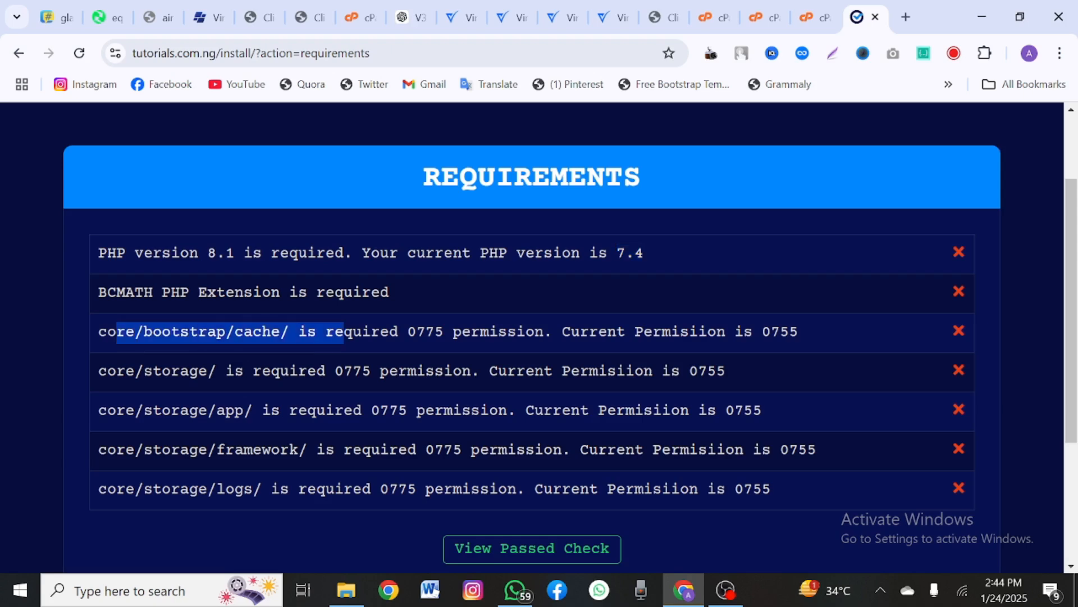
pyautogui.doubleClick(425, 331)
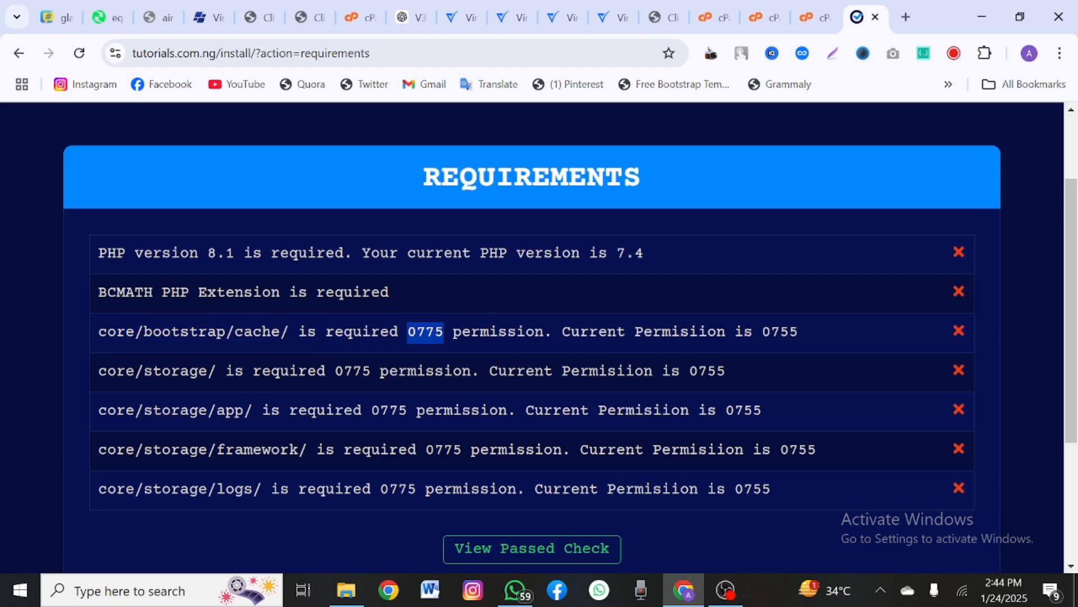
pyautogui.moveTo(771, 331); pyautogui.dragTo(800, 331)
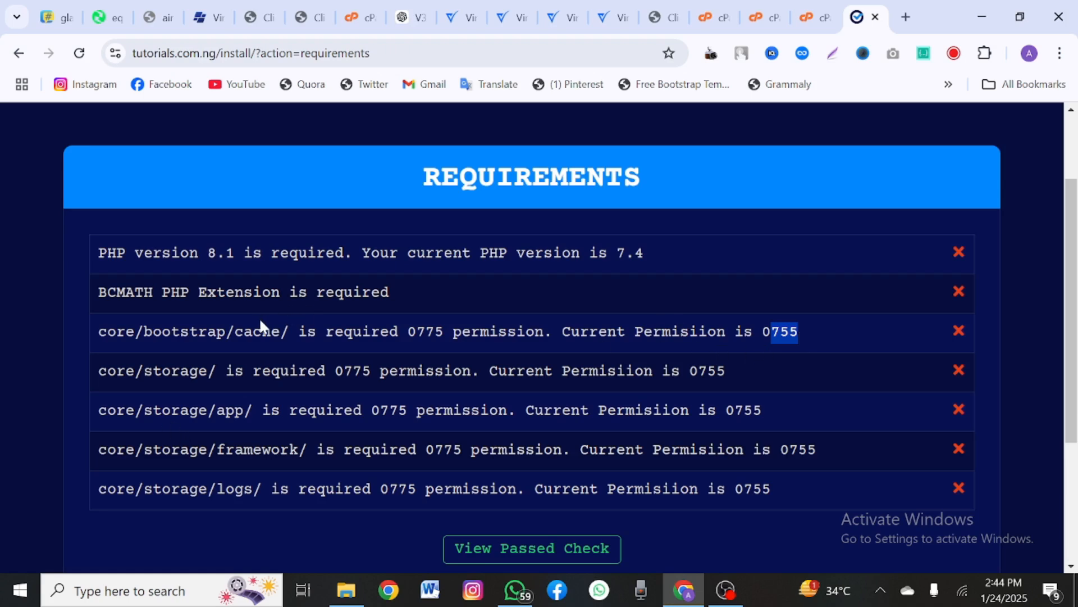
pyautogui.moveTo(172, 332); pyautogui.dragTo(253, 331)
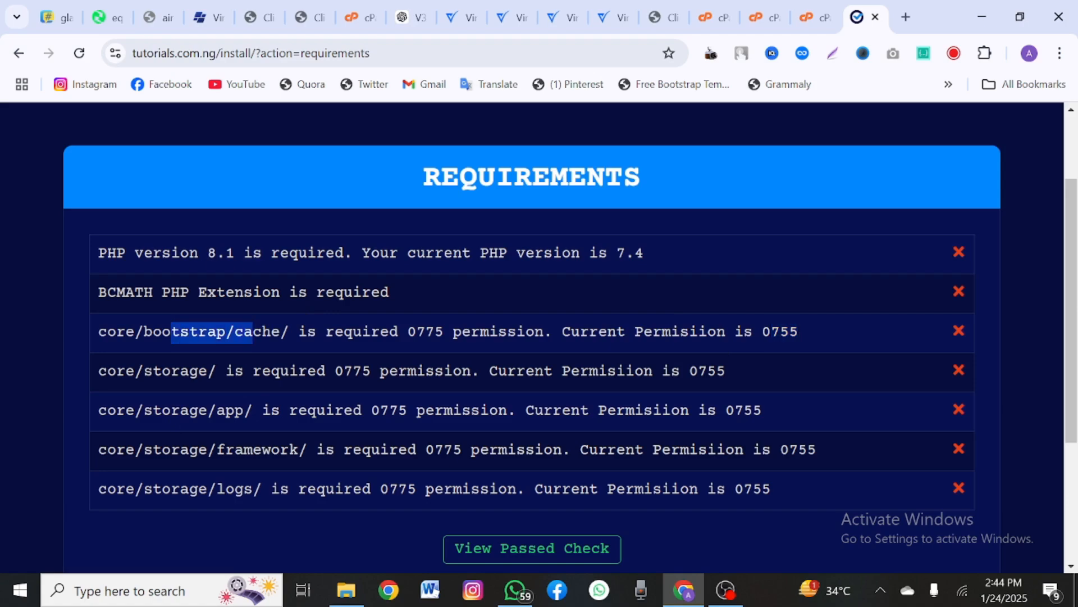
pyautogui.click(203, 370)
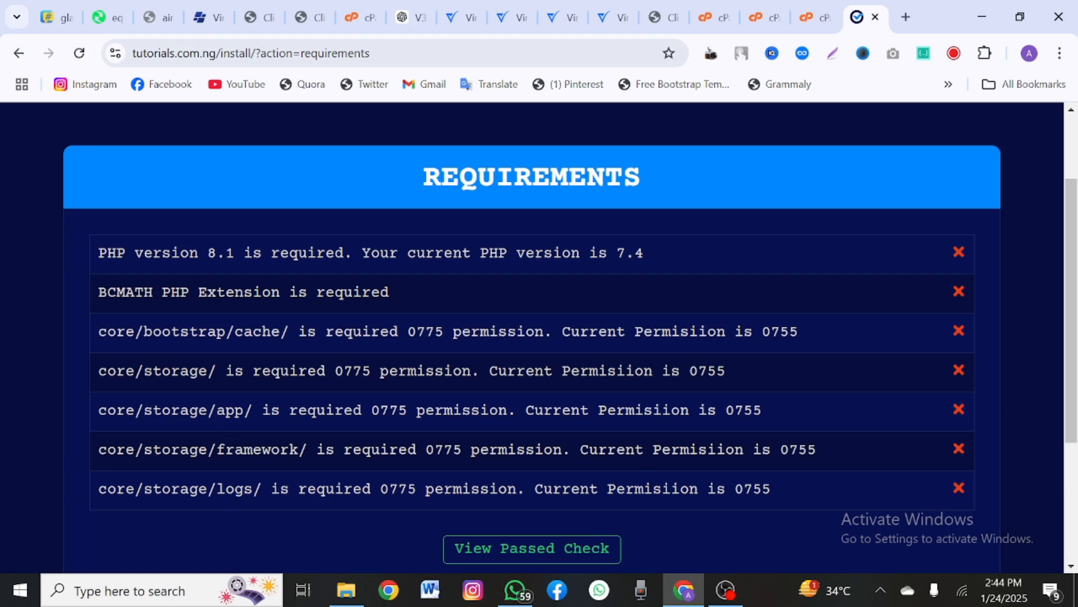
# Step: Set the core/bootstrap/cache folder permissions to 0775
pyautogui.click(814, 17)
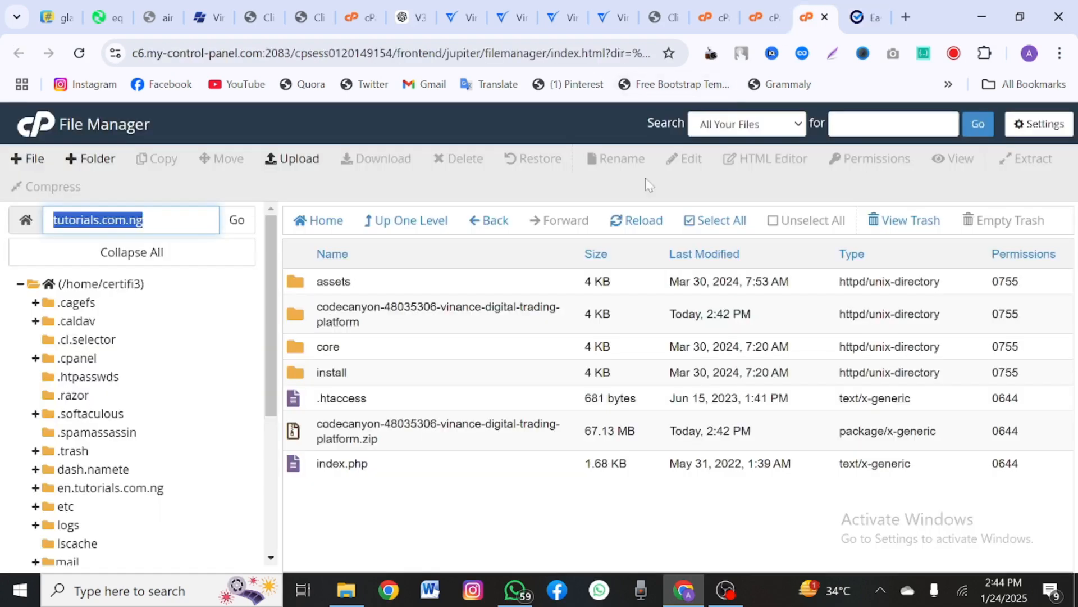
pyautogui.doubleClick(444, 346)
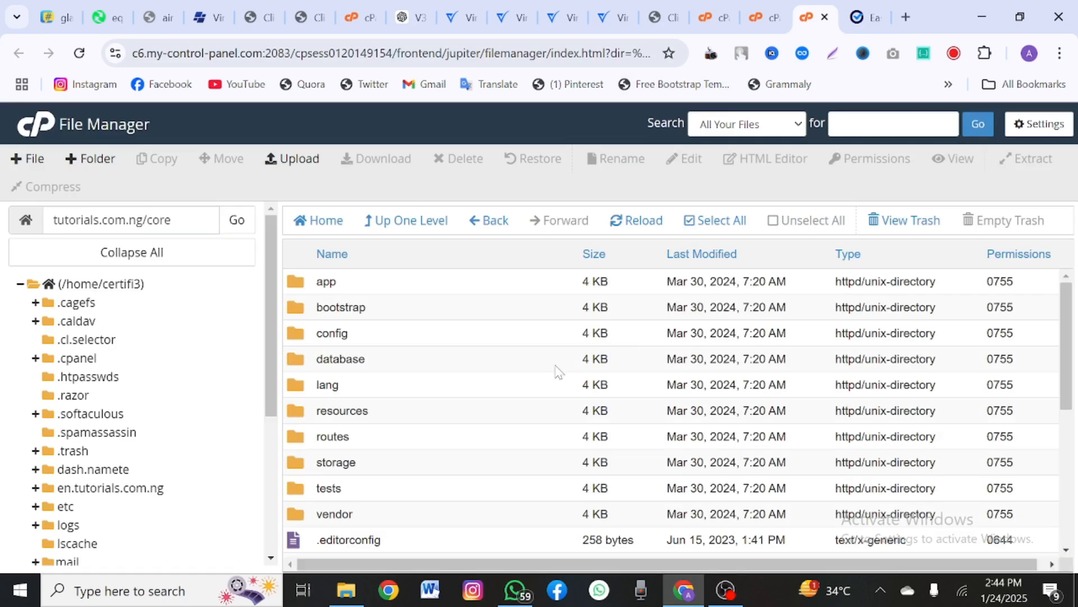
pyautogui.doubleClick(423, 316)
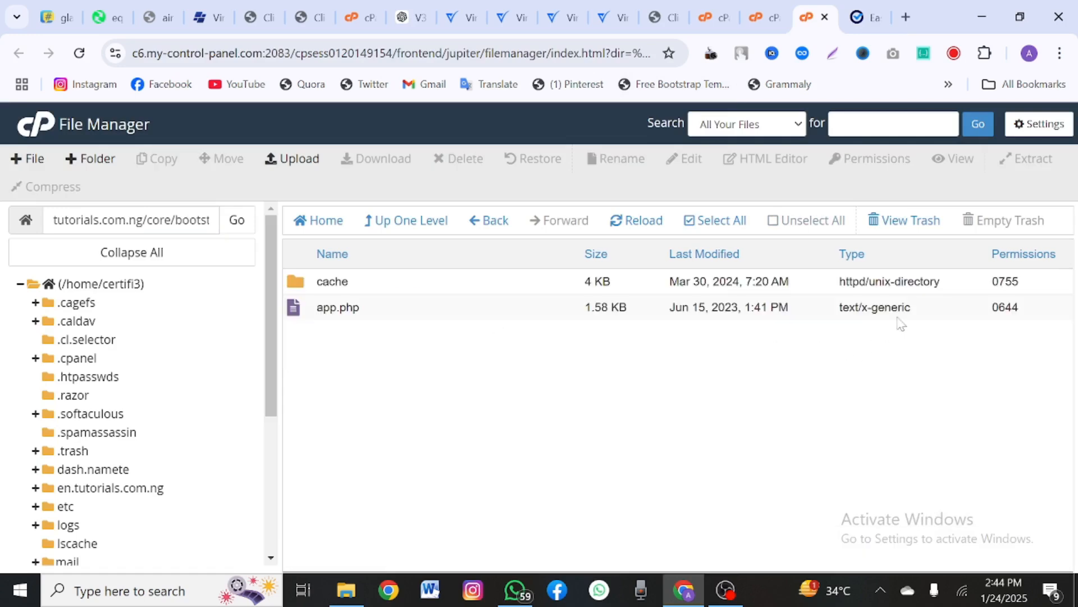
pyautogui.click(1000, 282)
pyautogui.write('0775')
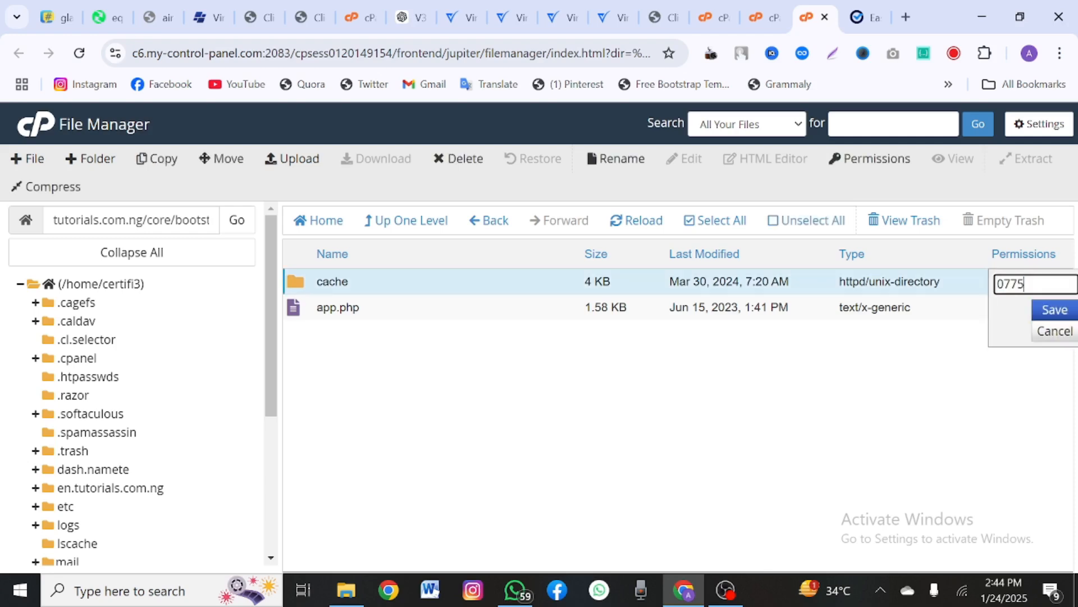
pyautogui.press('Return')
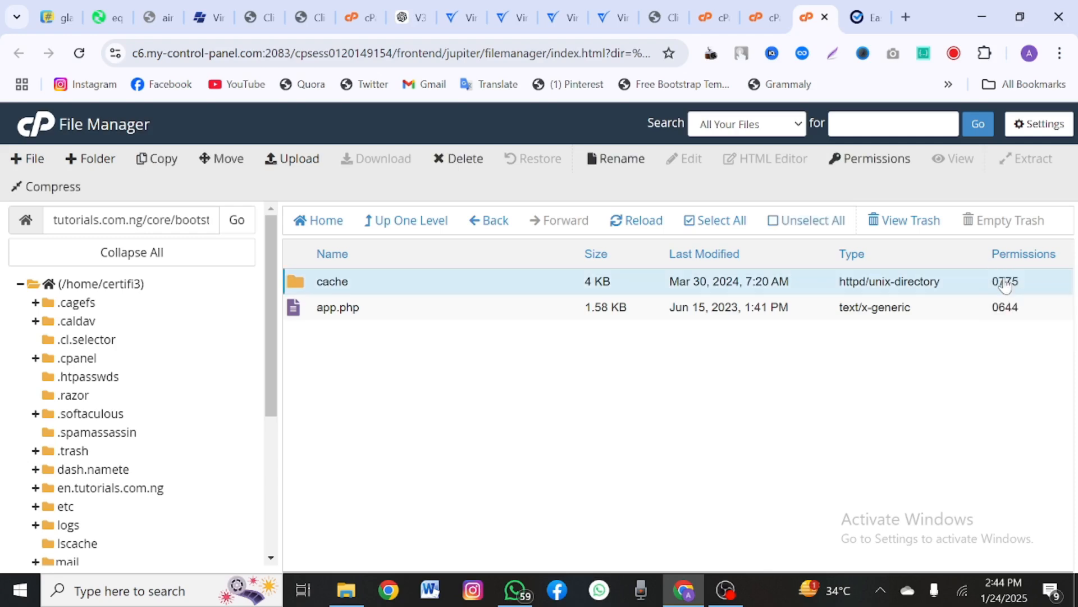
# Step: Set the core/storage folder permissions to 0775
pyautogui.click(423, 223)
pyautogui.scroll(-3, 426, 489)
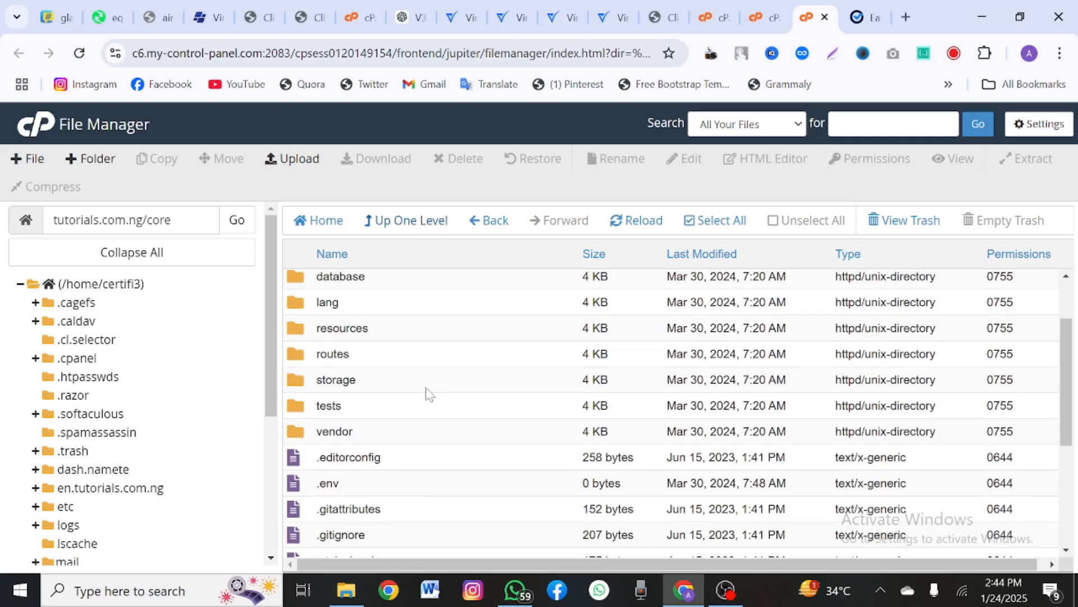
pyautogui.click(427, 388)
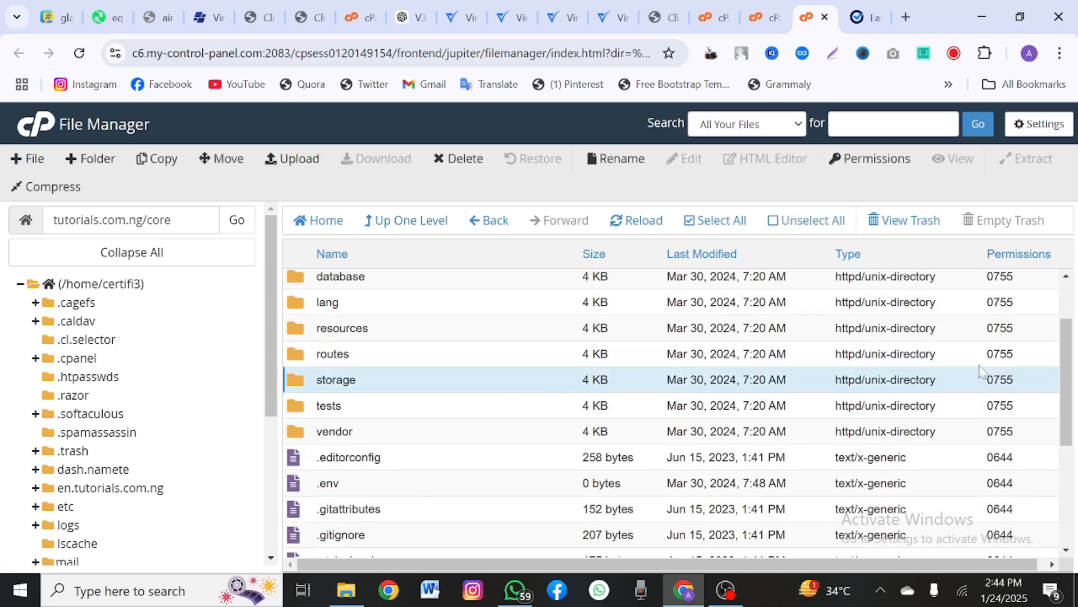
pyautogui.doubleClick(1012, 390)
pyautogui.write('0775')
pyautogui.press('Return')
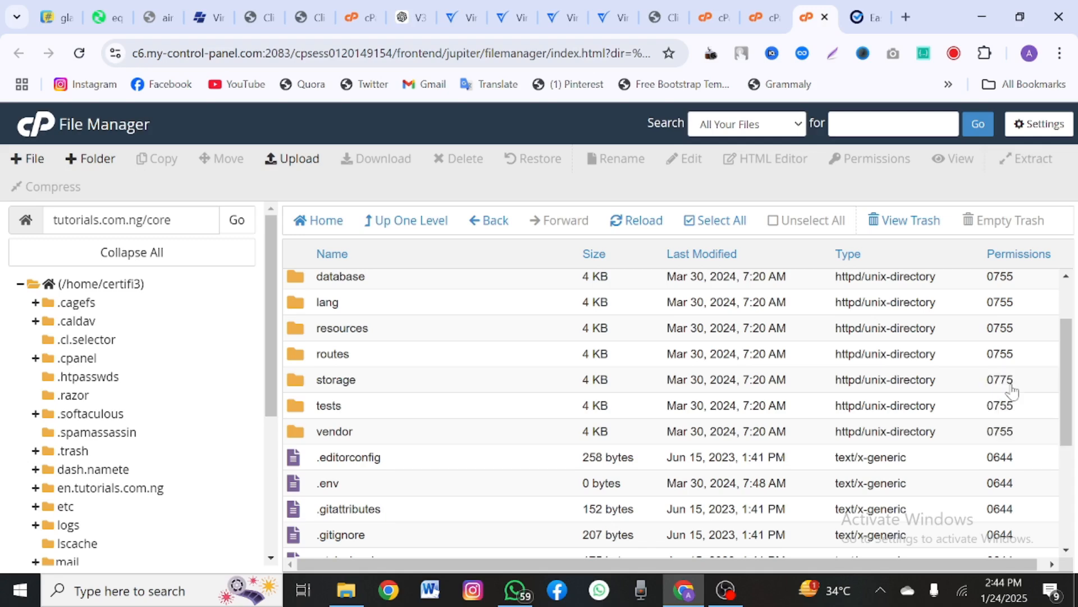
# Step: Set the logs, framework and app folders inside storage to 0775
pyautogui.doubleClick(634, 385)
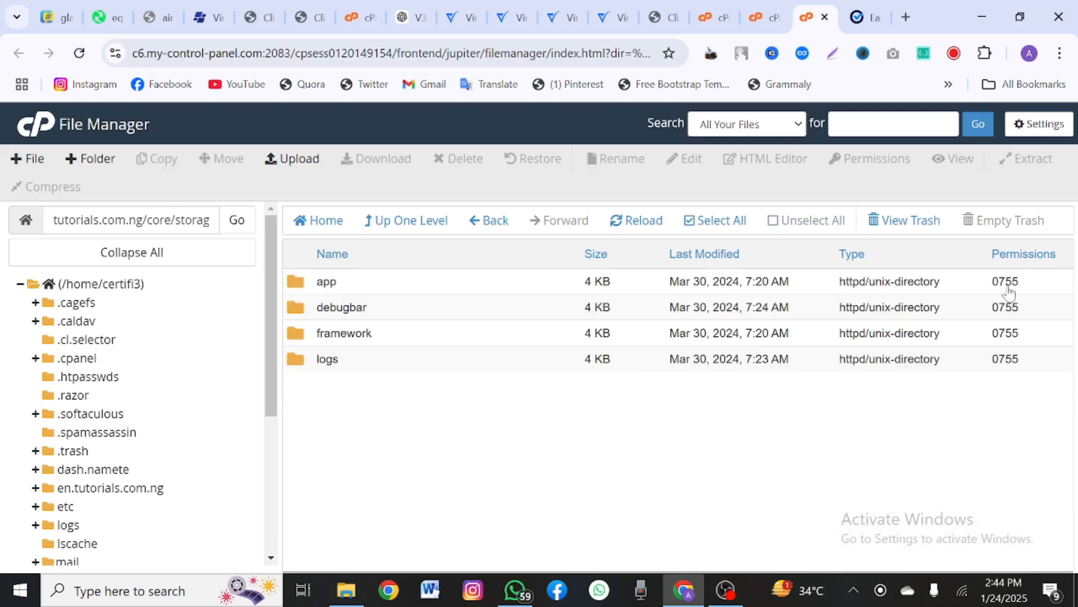
pyautogui.doubleClick(1007, 364)
pyautogui.write('0775')
pyautogui.press('Return')
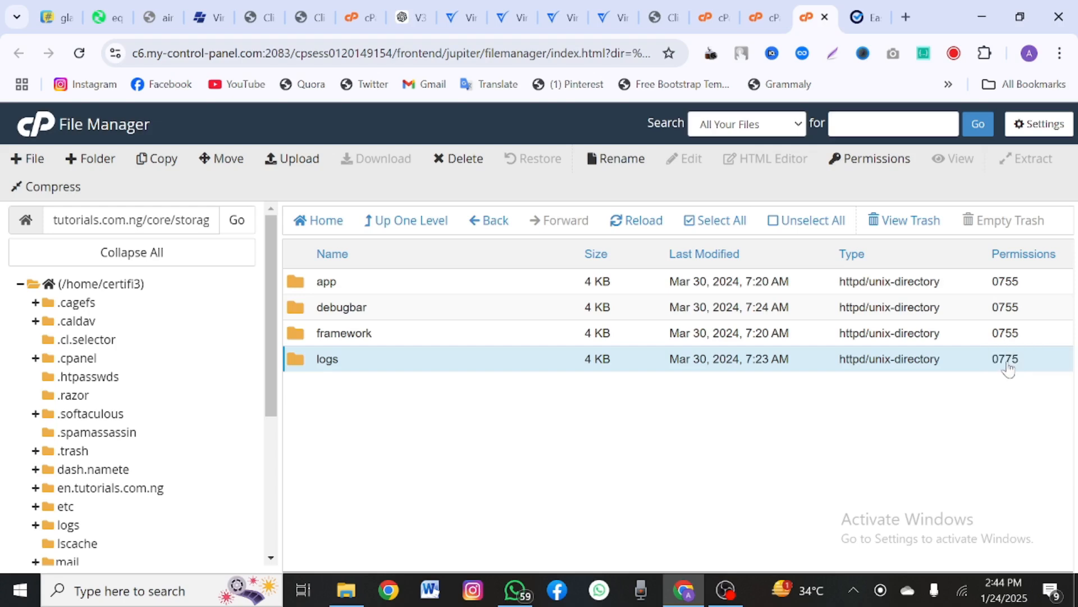
pyautogui.doubleClick(1004, 336)
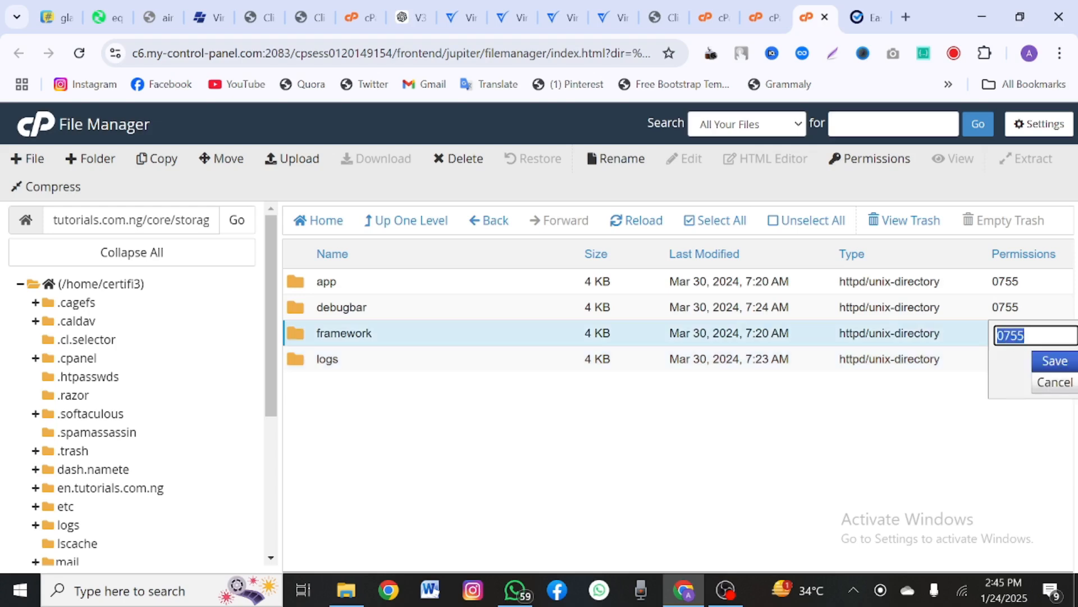
pyautogui.write('0775')
pyautogui.press('Return')
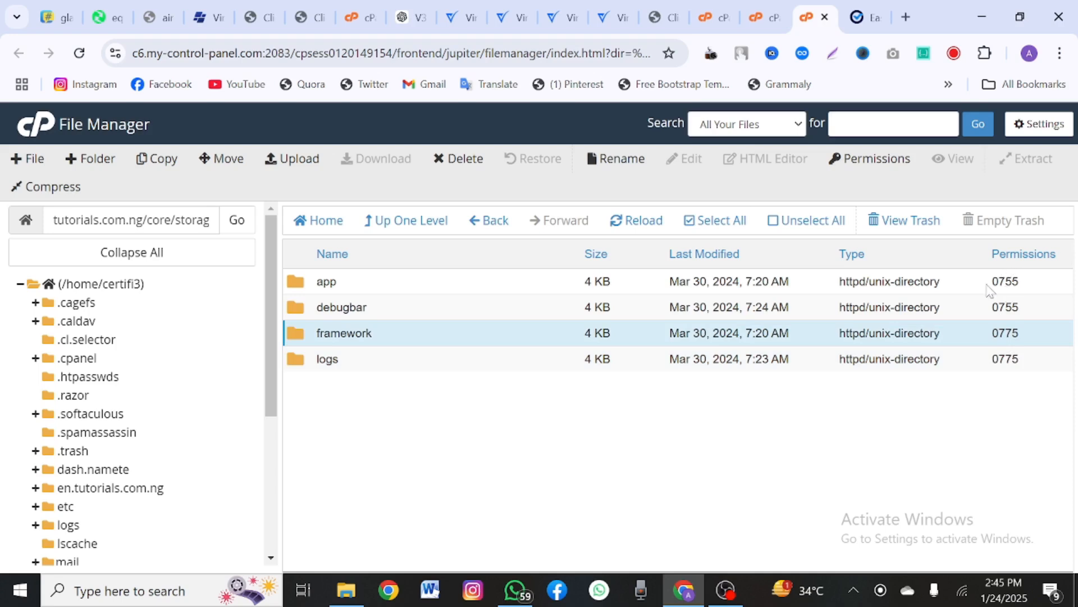
pyautogui.click(894, 365)
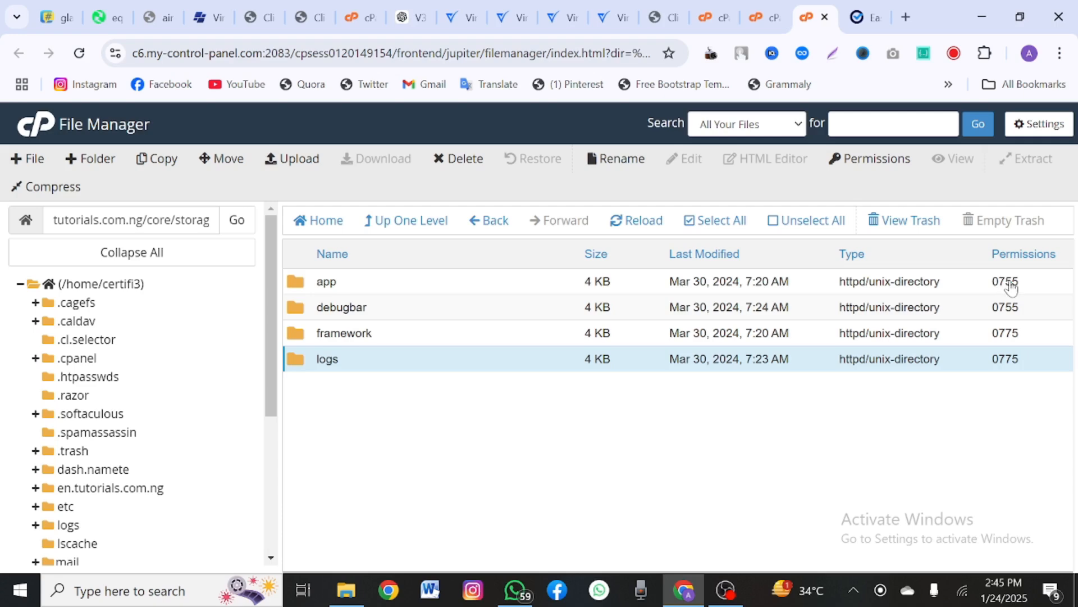
pyautogui.doubleClick(1007, 281)
pyautogui.write('0775')
pyautogui.press('Return')
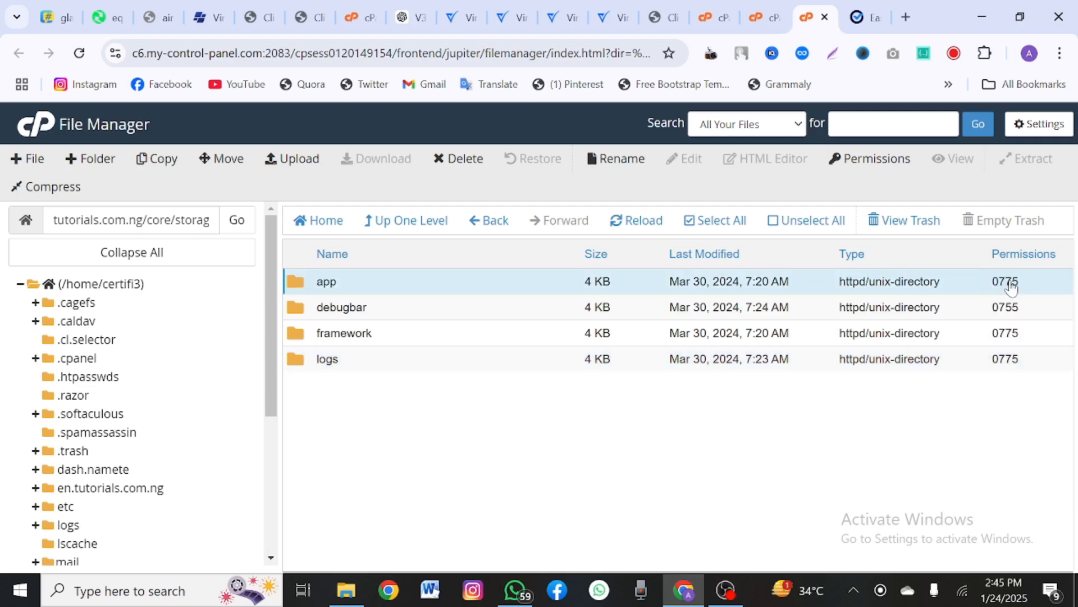
pyautogui.click(867, 17)
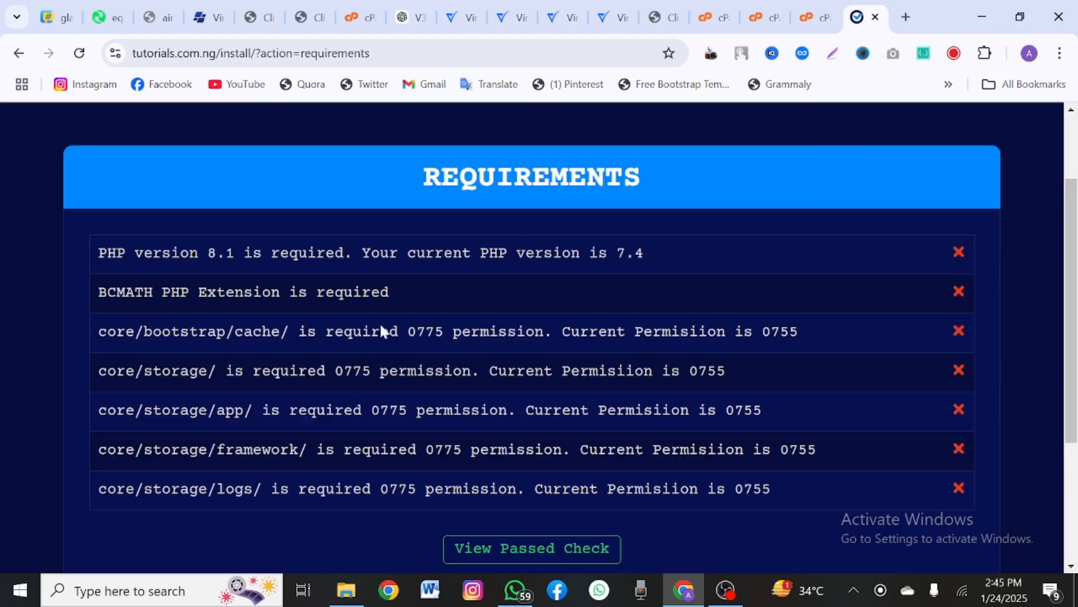
# Step: Search the cPanel tools for 'php' and launch Select PHP Version
pyautogui.click(707, 21)
pyautogui.click(706, 128)
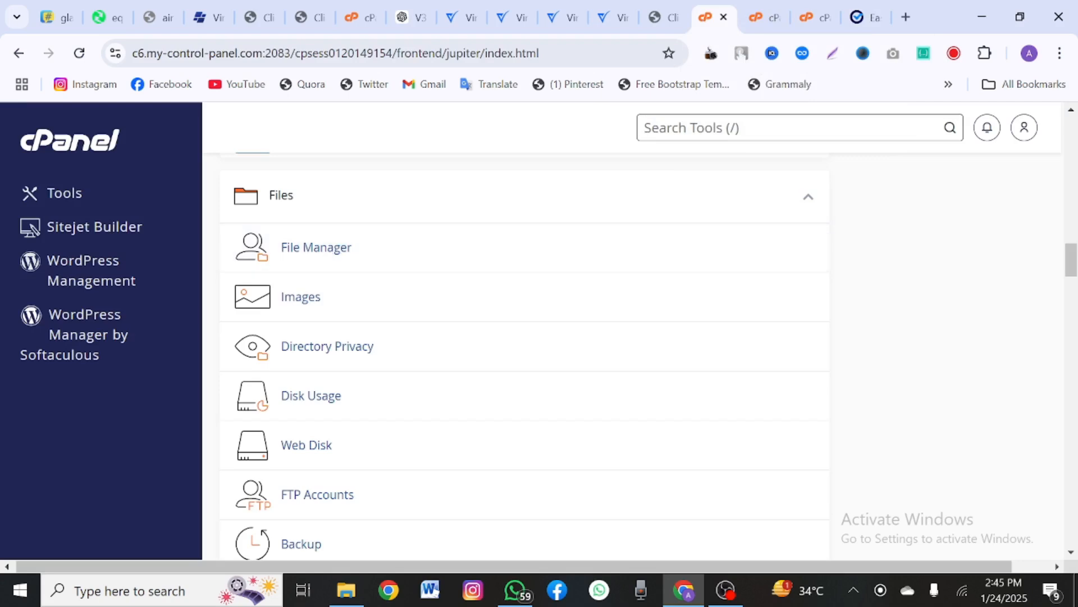
pyautogui.write('[')
pyautogui.press('BackSpace')
pyautogui.write('php')
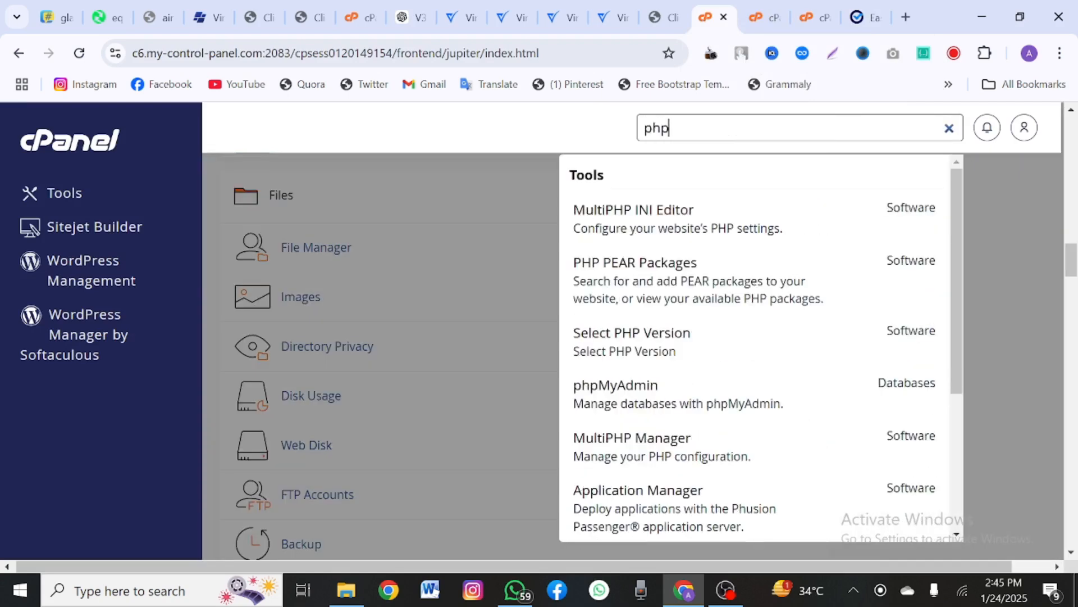
pyautogui.click(662, 352)
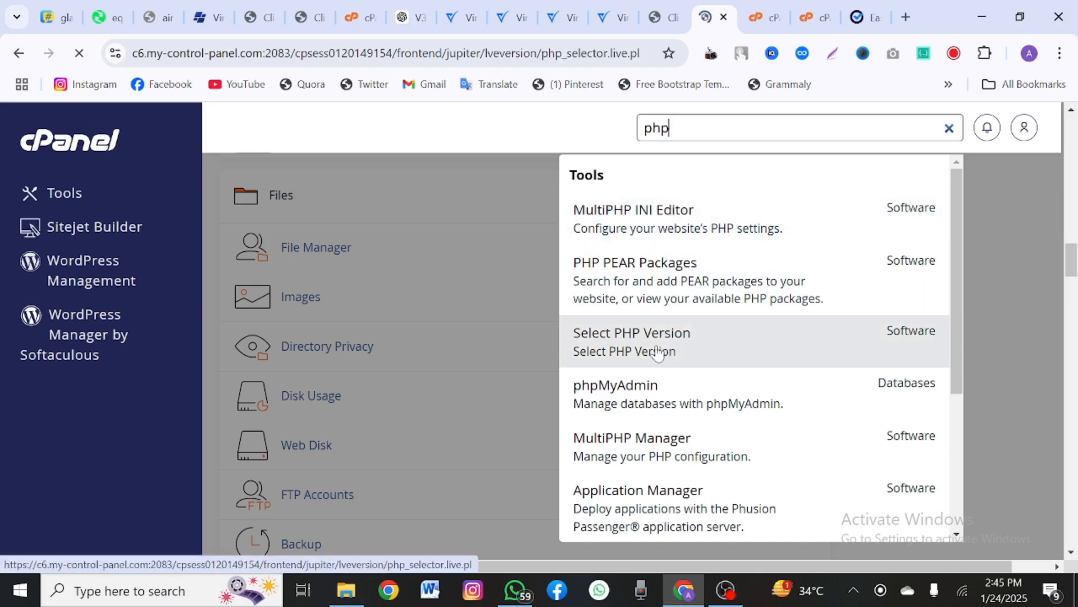
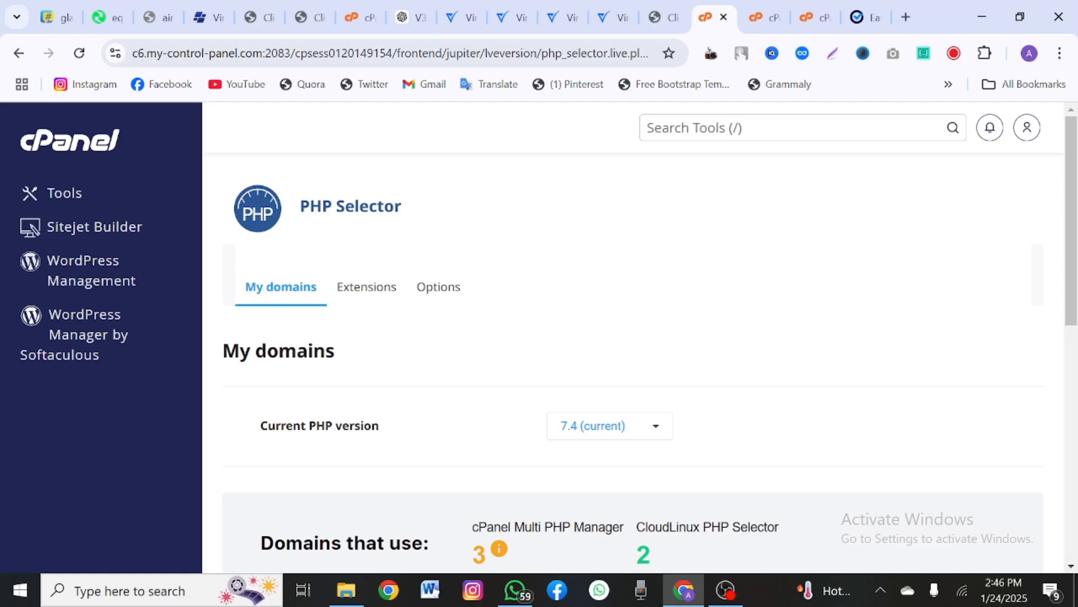
# Step: Switch the domain's PHP version from 7.4 to 8.1 and apply it
pyautogui.moveTo(322, 207); pyautogui.dragTo(406, 212)
pyautogui.click(576, 433)
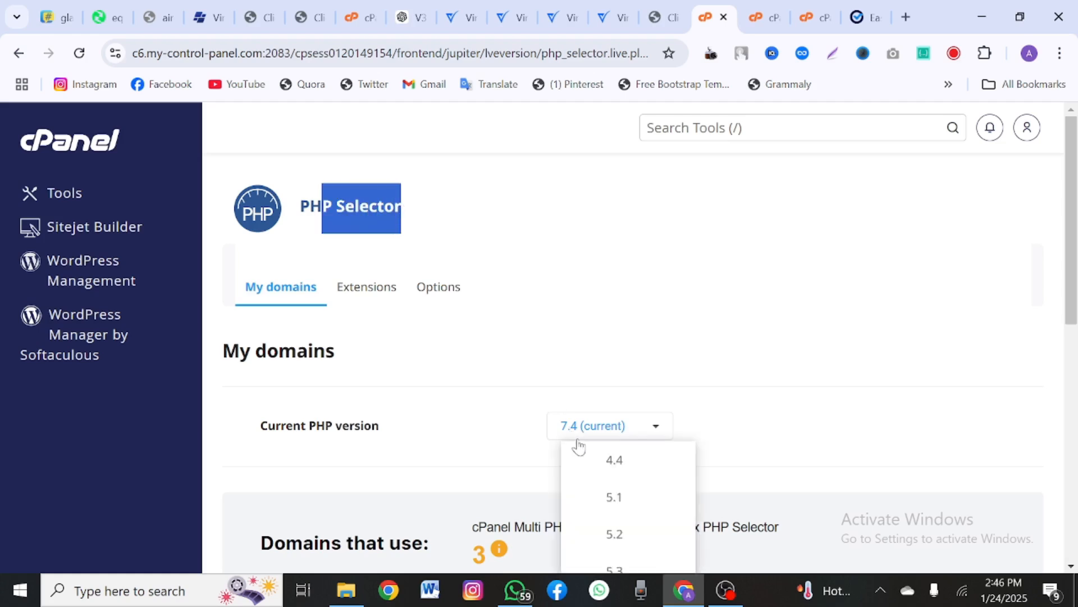
pyautogui.scroll(-1, 599, 475)
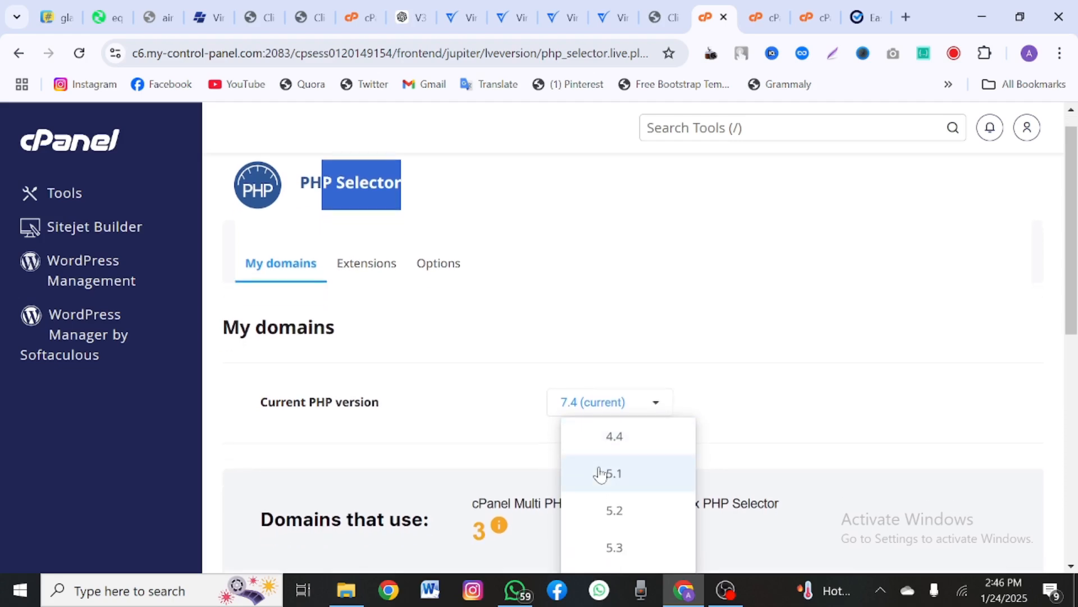
pyautogui.click(864, 17)
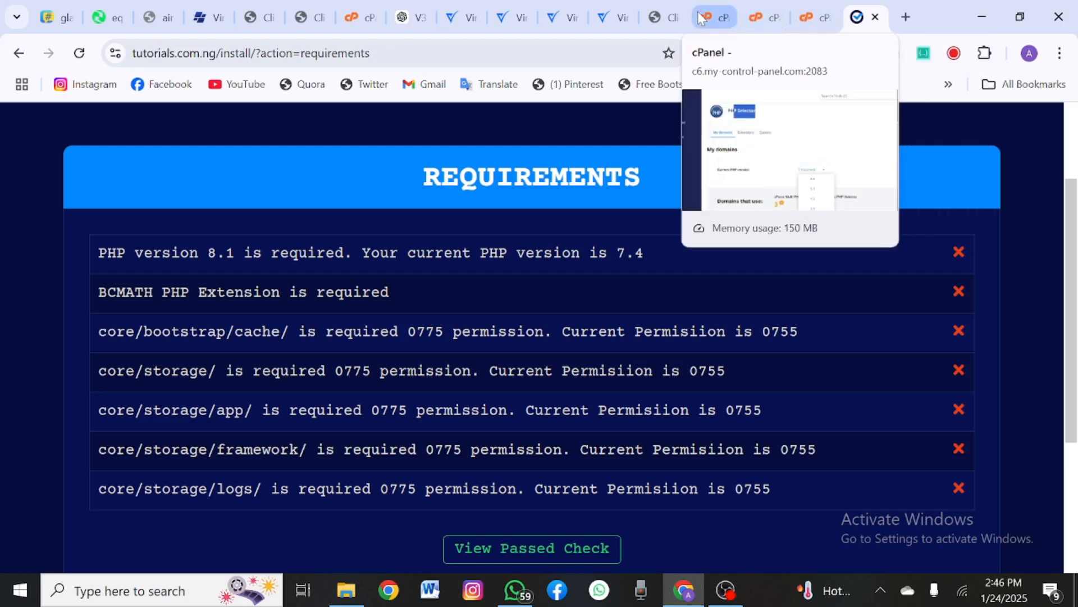
pyautogui.click(709, 17)
pyautogui.scroll(-3, 663, 434)
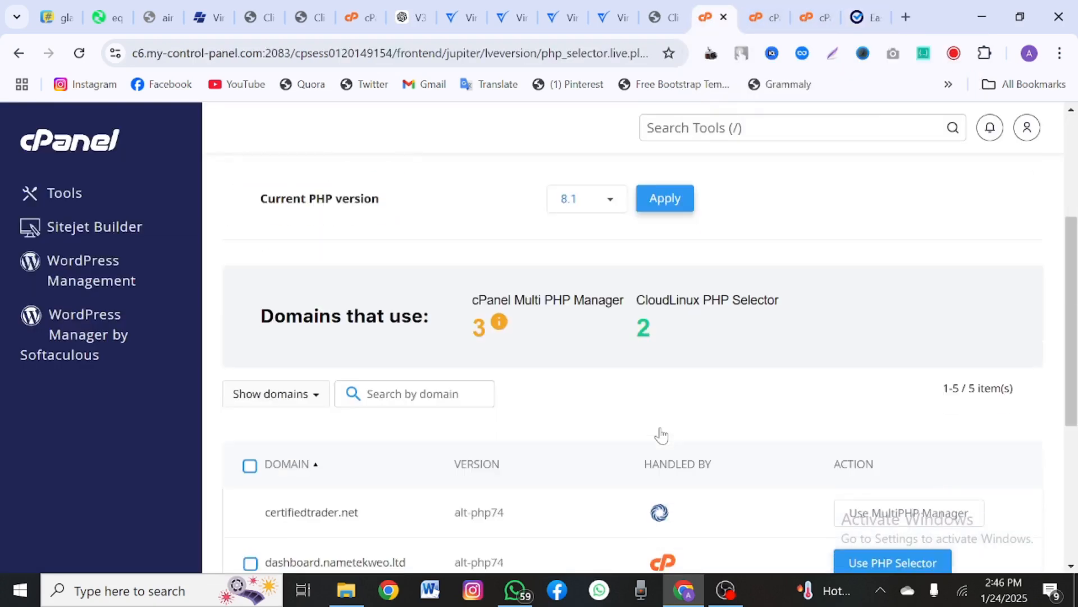
pyautogui.scroll(3, 662, 434)
pyautogui.scroll(-1, 662, 434)
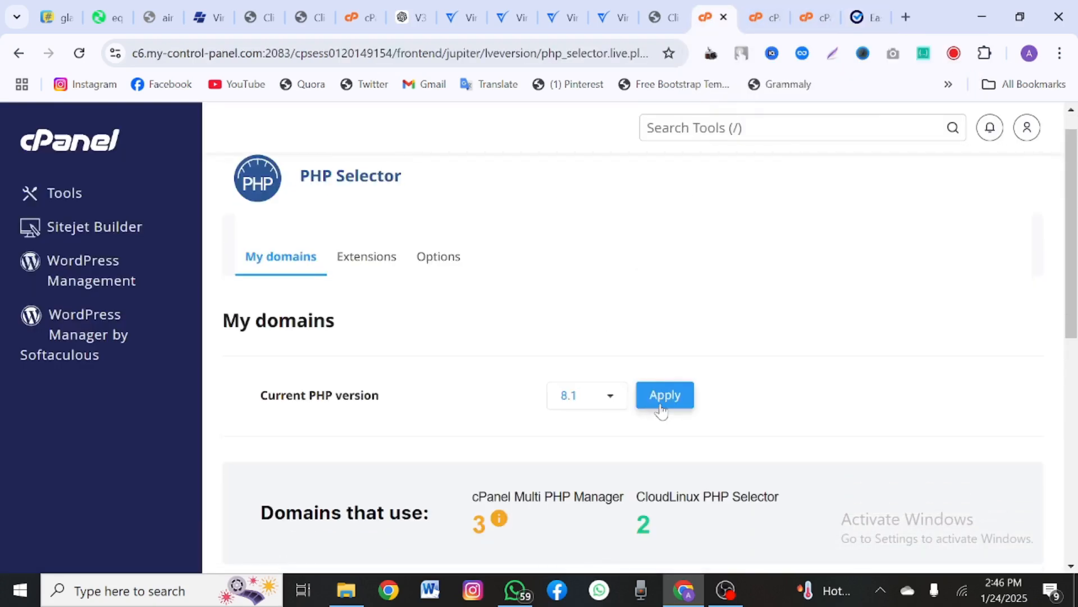
pyautogui.click(661, 409)
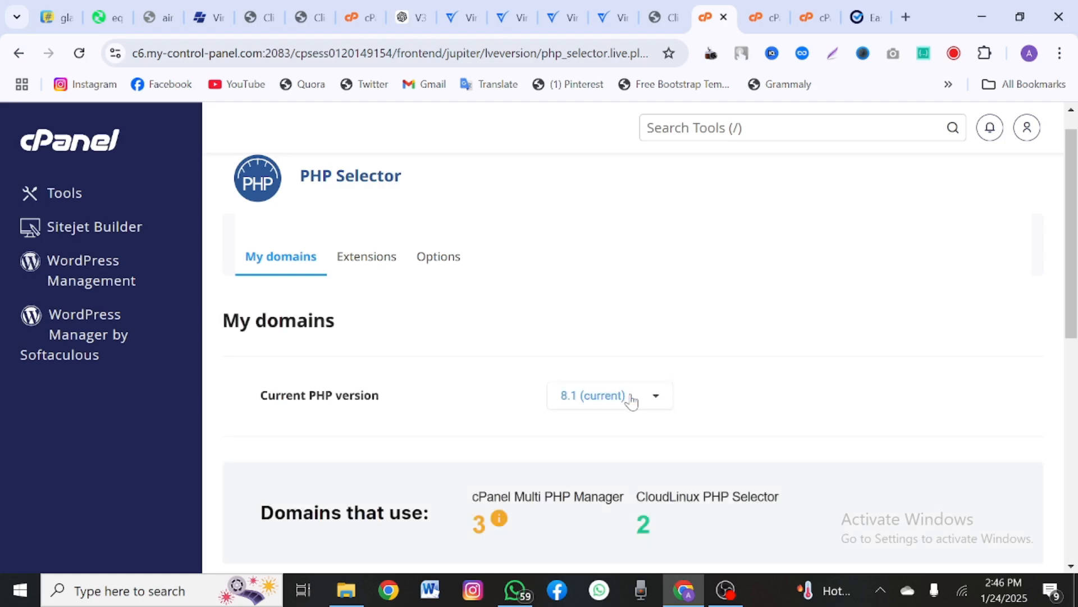
pyautogui.click(857, 10)
# Step: Recheck the installer requirements, continue to the Information form and select the website URL
pyautogui.scroll(-2, 730, 450)
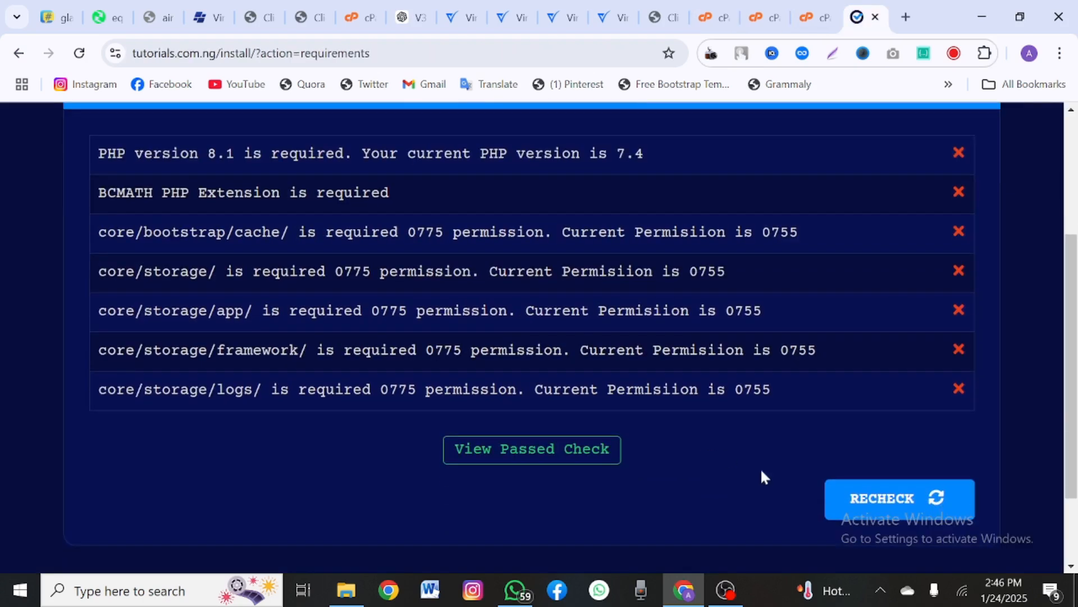
pyautogui.click(904, 494)
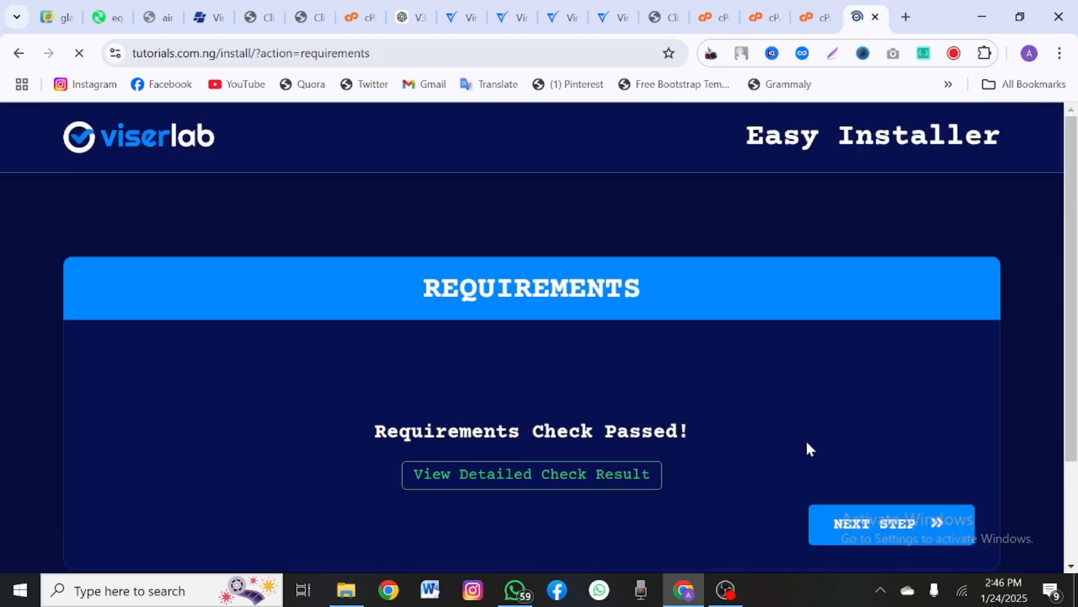
pyautogui.click(893, 533)
pyautogui.scroll(-3, 698, 488)
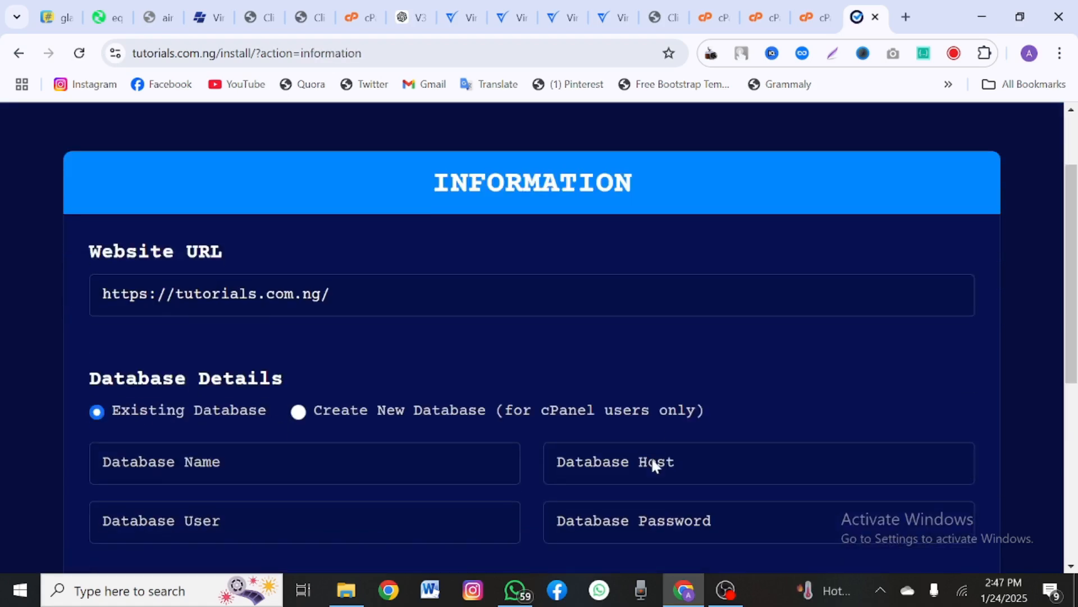
pyautogui.moveTo(103, 262); pyautogui.dragTo(371, 221)
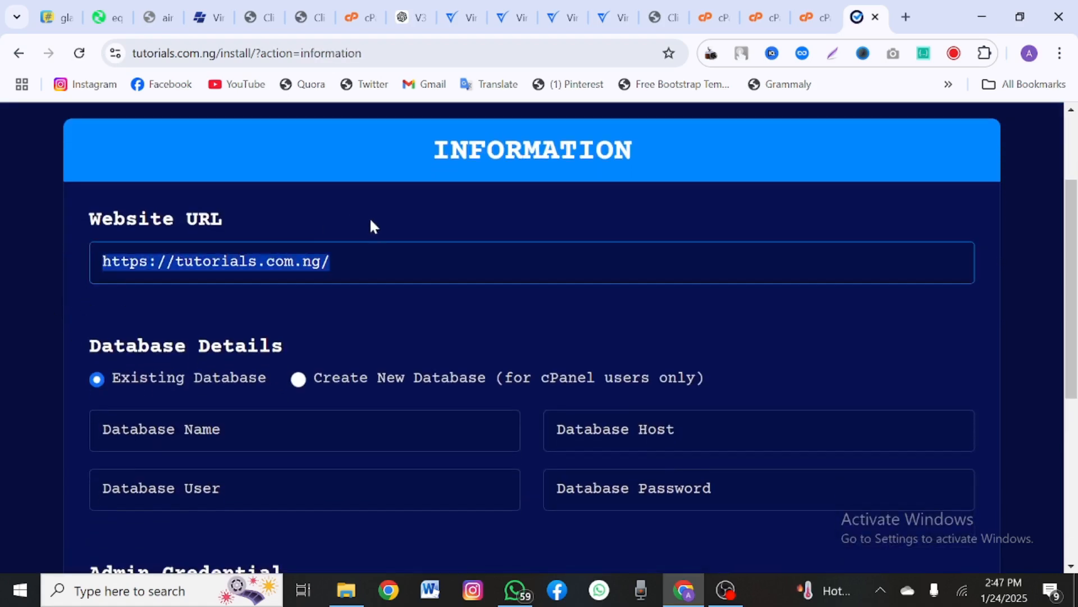
pyautogui.scroll(-1, 285, 403)
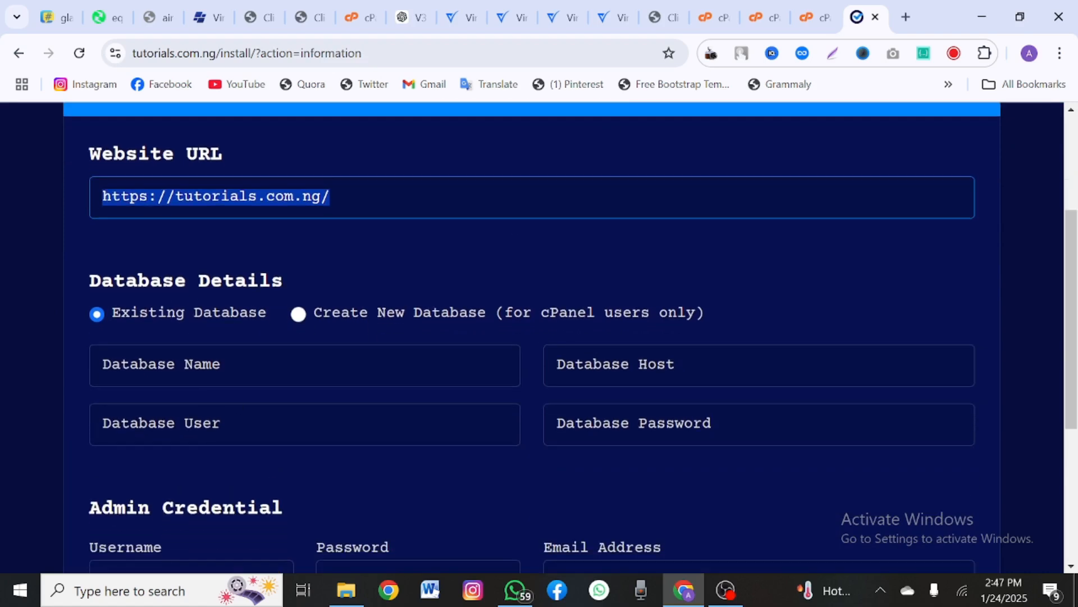
pyautogui.click(709, 17)
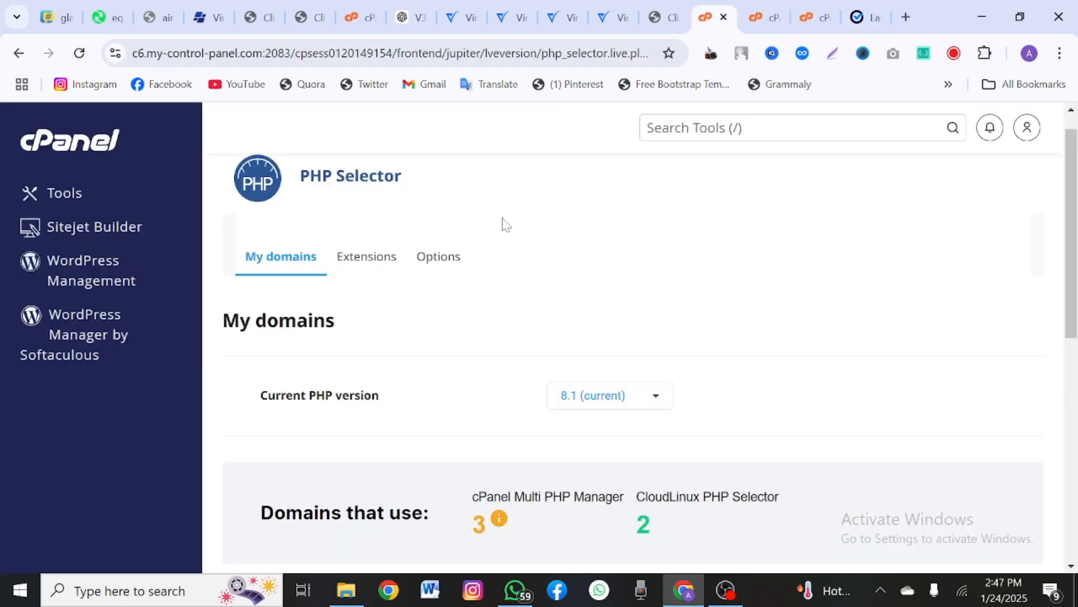
# Step: Create the database certifi3_ttt in cPanel's Database Wizard
pyautogui.click(686, 129)
pyautogui.write('dat')
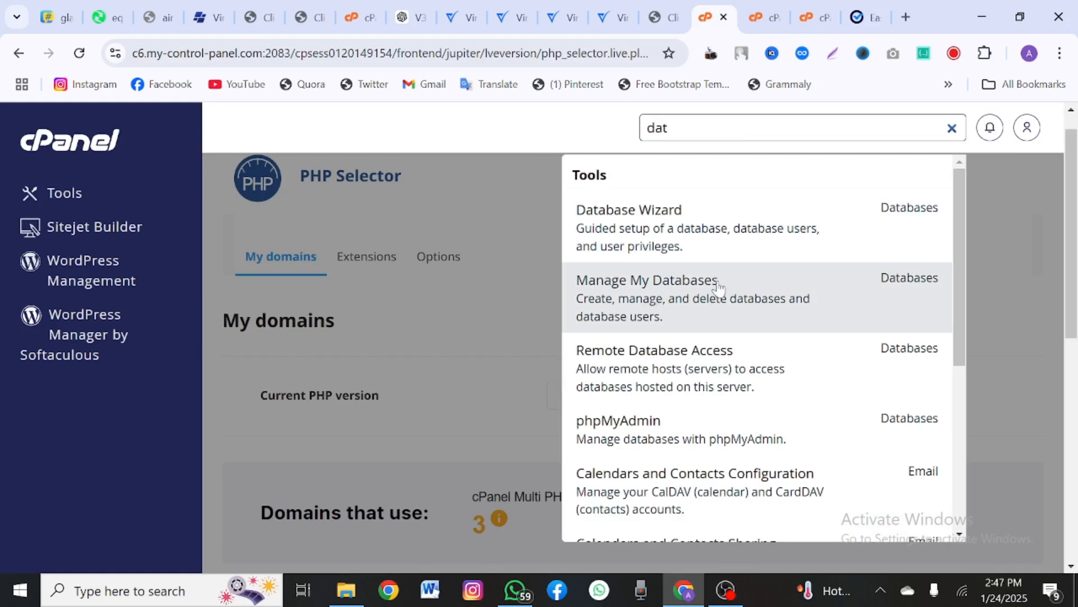
pyautogui.click(666, 225)
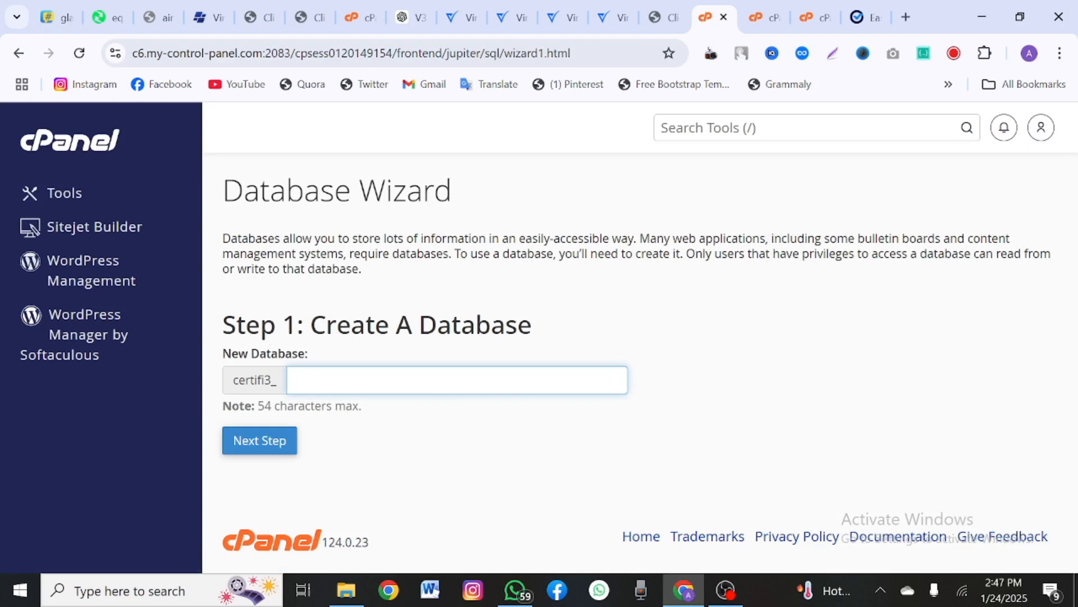
pyautogui.write('ttt')
pyautogui.click(272, 436)
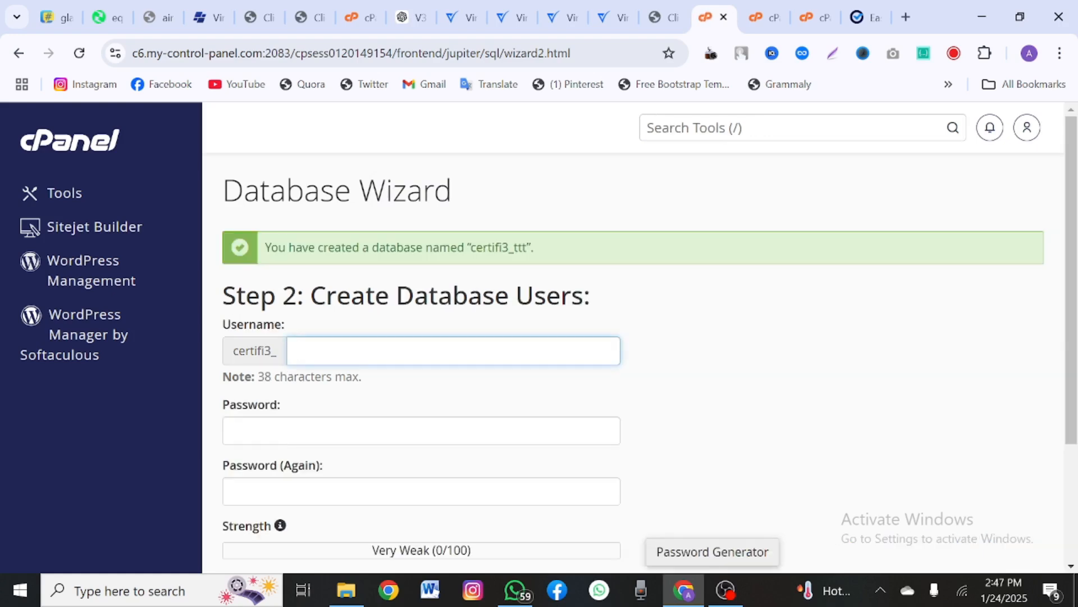
# Step: Create a matching database user with the pasted password
pyautogui.write('ttt')
pyautogui.moveTo(513, 247)
pyautogui.mouseDown()
pyautogui.moveTo(522, 247)
pyautogui.moveTo(492, 247)
pyautogui.mouseUp()
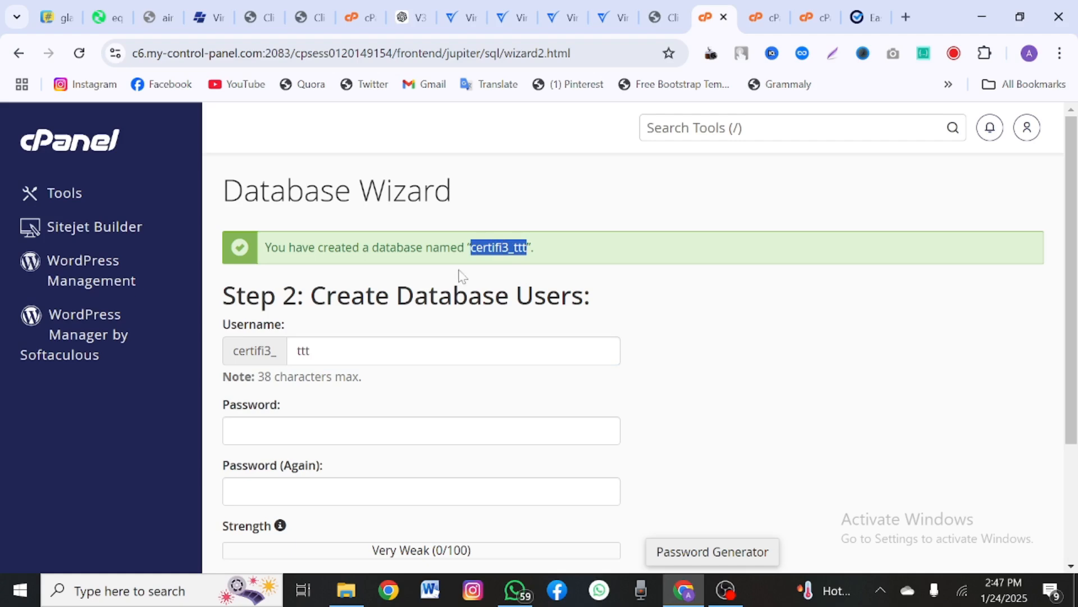
pyautogui.click(373, 431)
pyautogui.hotkey('ctrl', 'v')
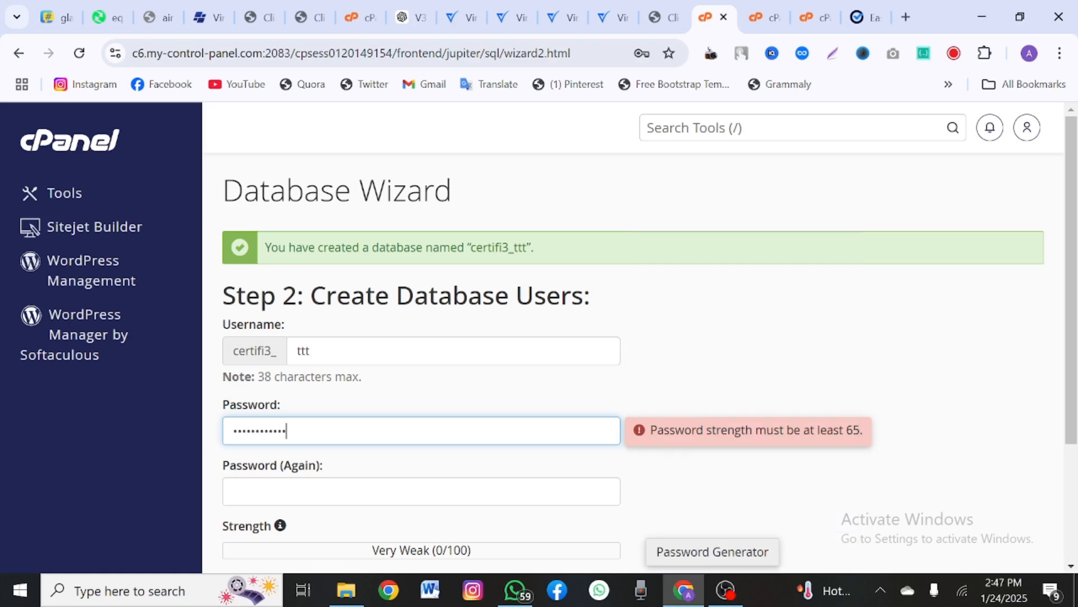
pyautogui.scroll(-1, 641, 360)
pyautogui.hotkey('ctrl', 'v')
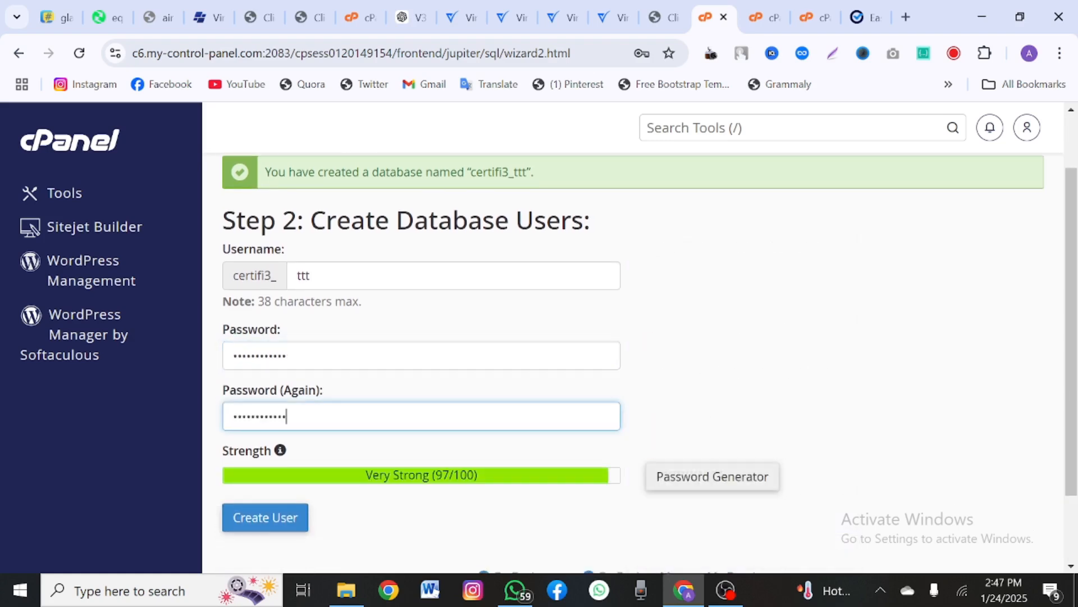
pyautogui.scroll(-2, 640, 360)
pyautogui.click(288, 429)
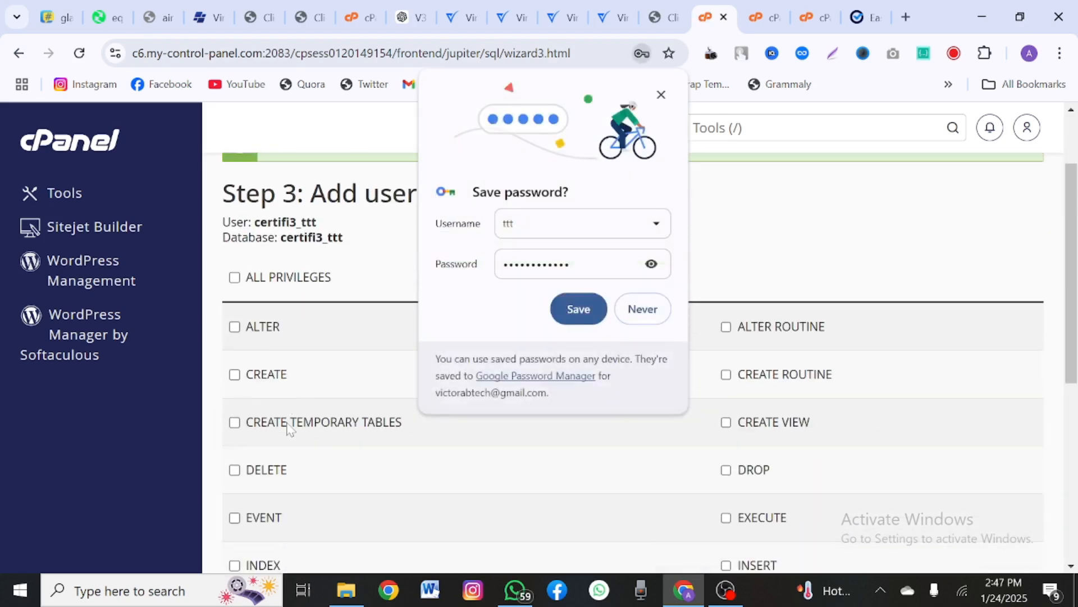
# Step: Grant the user ALL PRIVILEGES on the database and save the changes
pyautogui.click(662, 95)
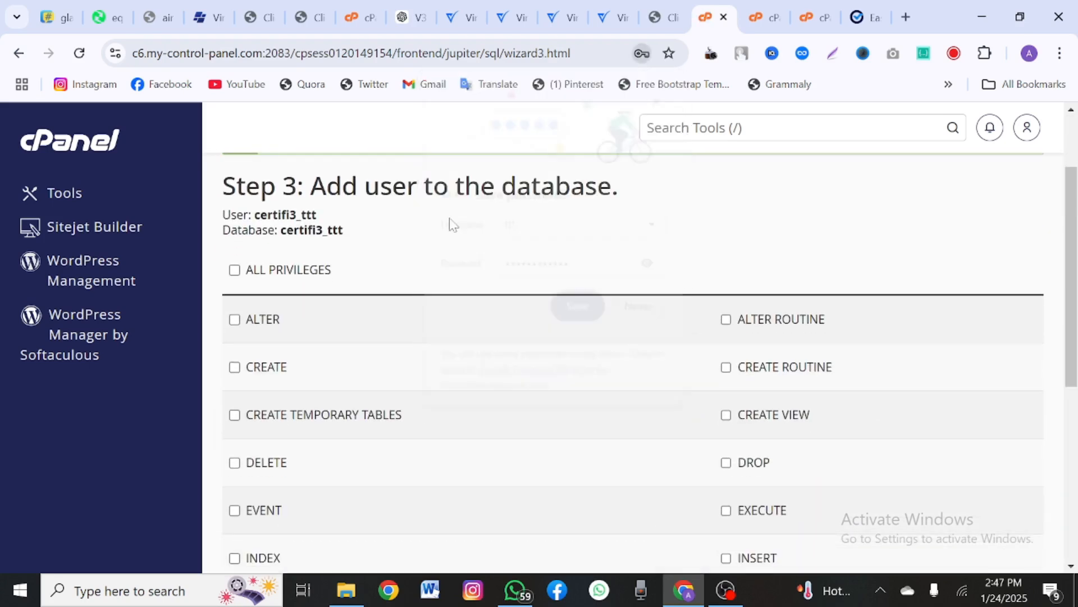
pyautogui.click(275, 270)
pyautogui.scroll(-6, 274, 271)
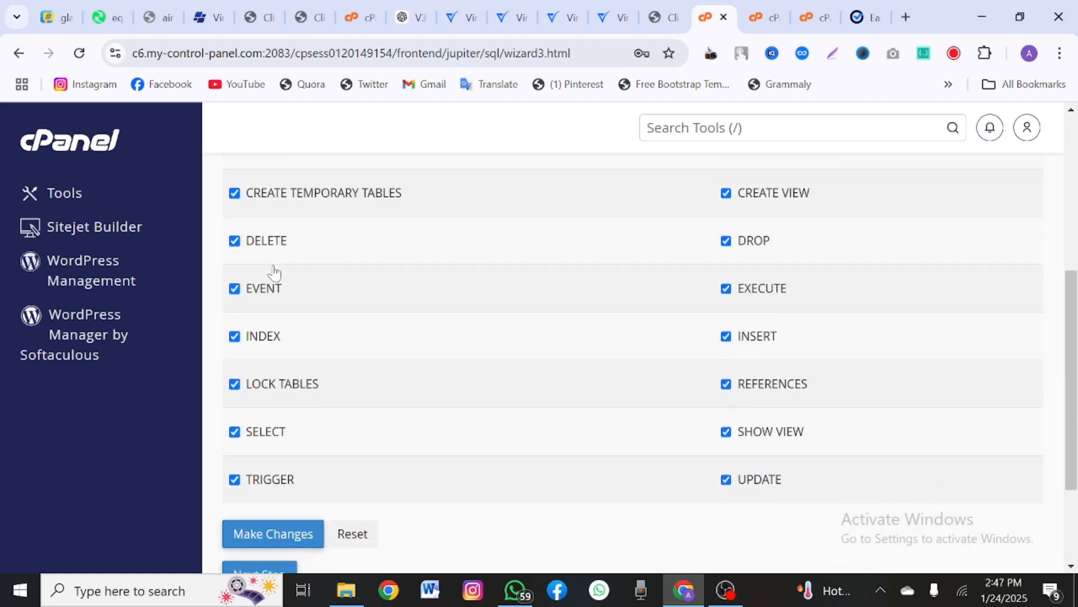
pyautogui.click(272, 391)
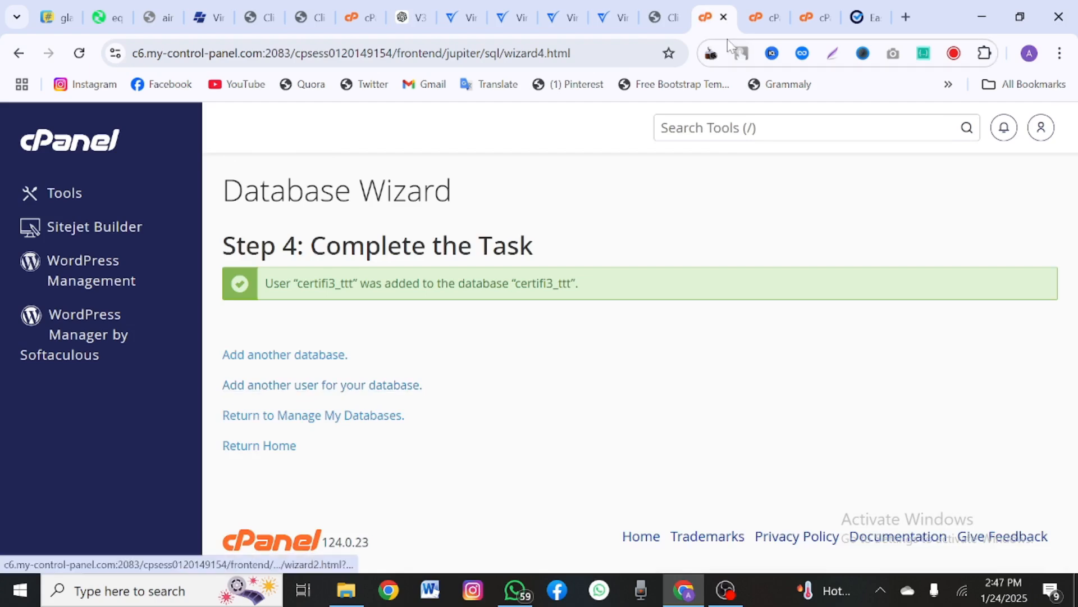
pyautogui.click(865, 17)
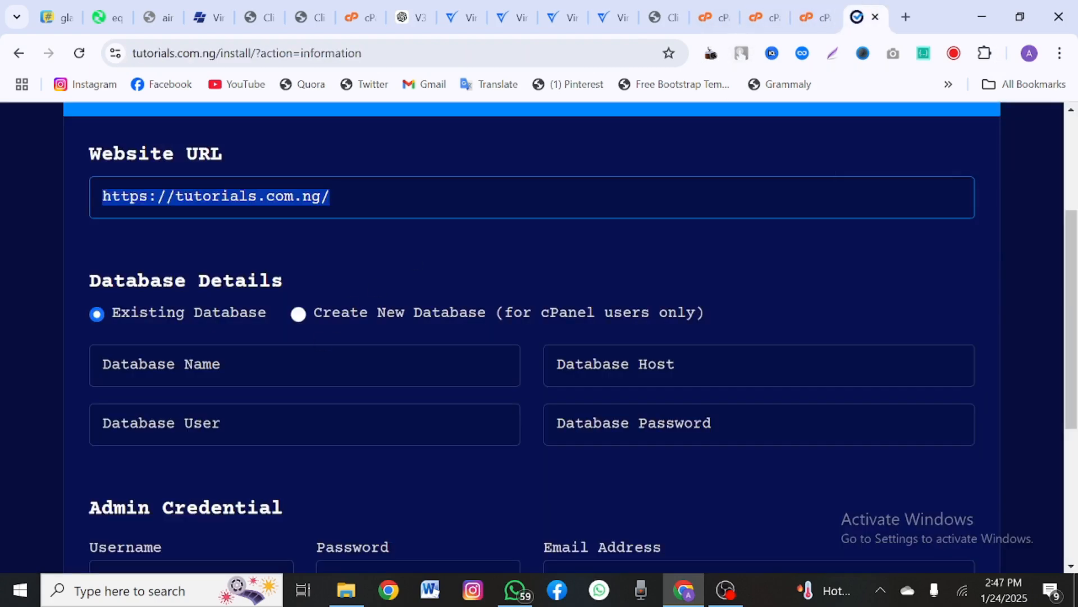
# Step: Enter database certifi3_ttt, its user and password, and host localhost in the installer
pyautogui.click(212, 365)
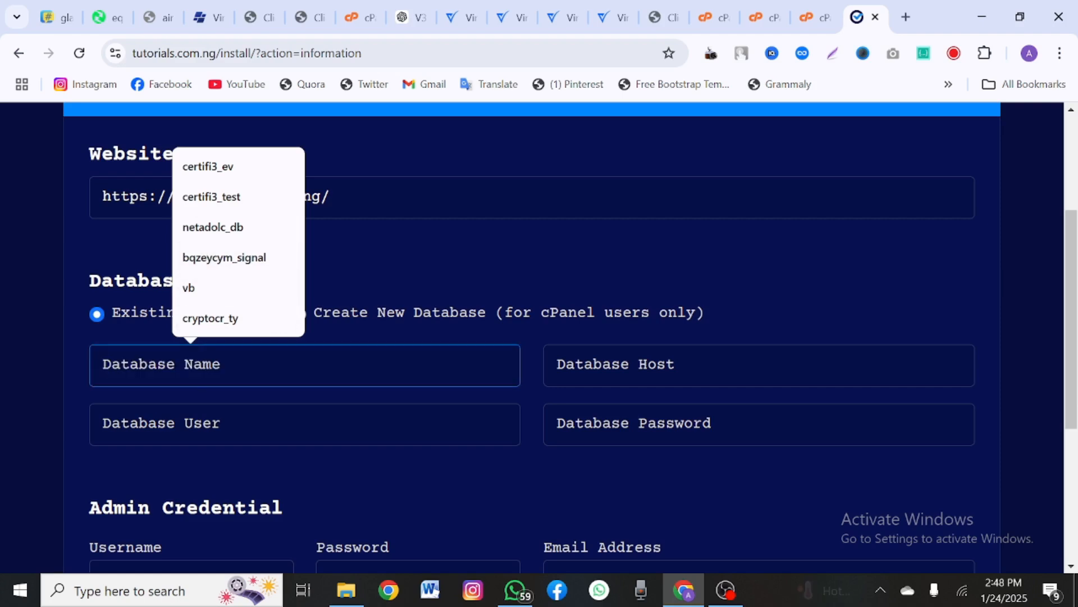
pyautogui.write('certifi3_ttt')
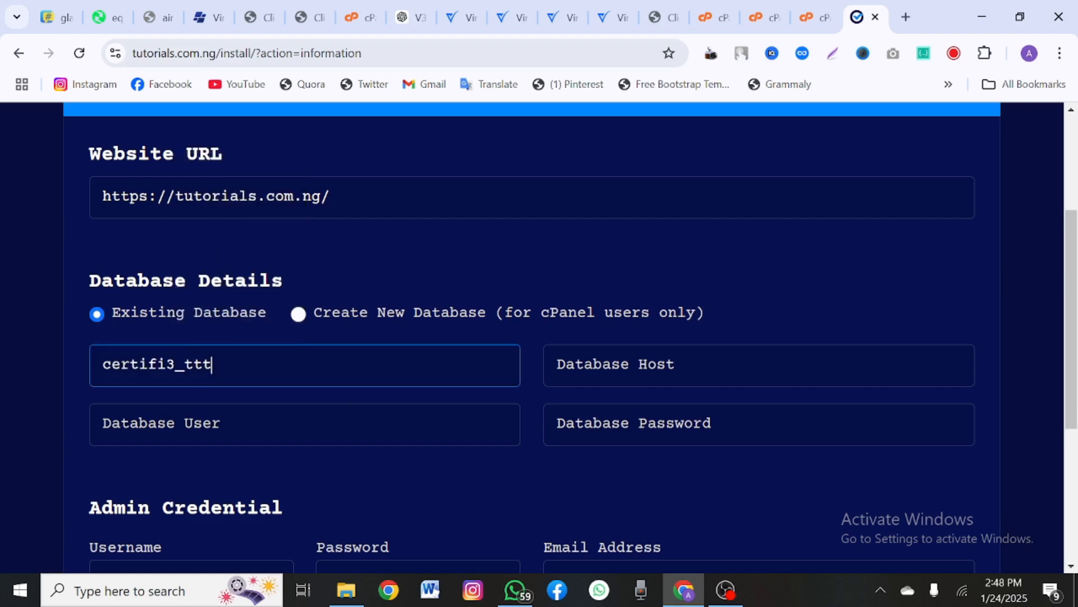
pyautogui.click(191, 424)
pyautogui.write('certifi3_ttt')
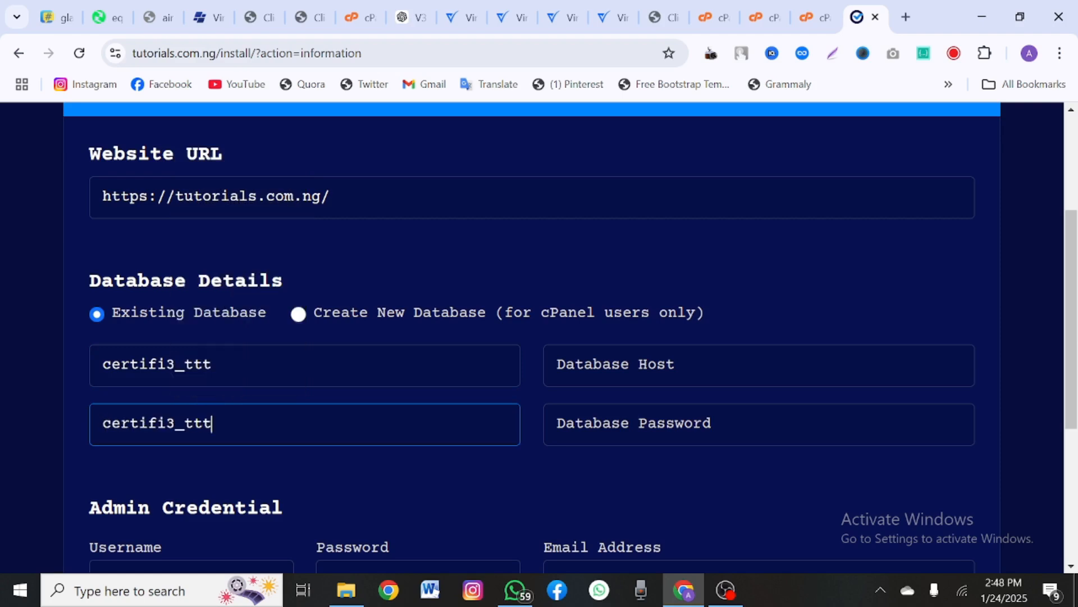
pyautogui.click(646, 424)
pyautogui.hotkey('ctrl', 'v')
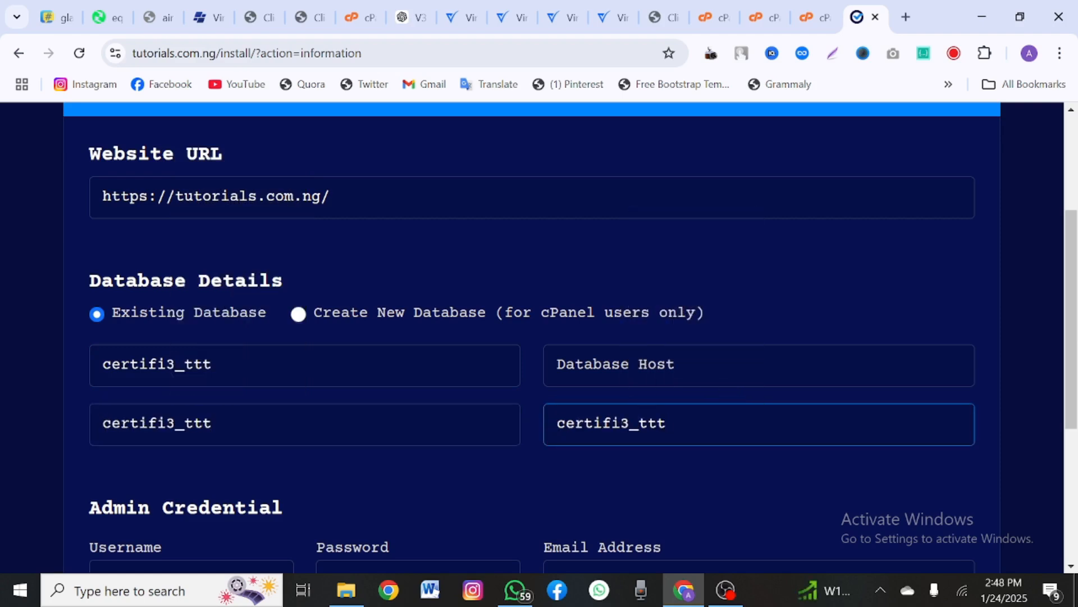
pyautogui.click(722, 359)
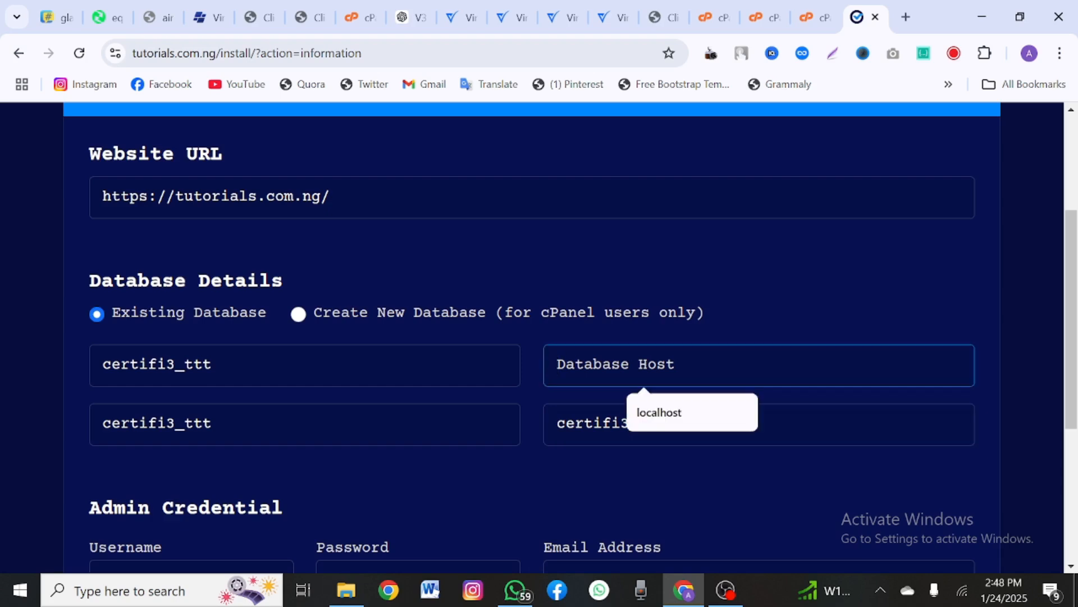
pyautogui.click(675, 397)
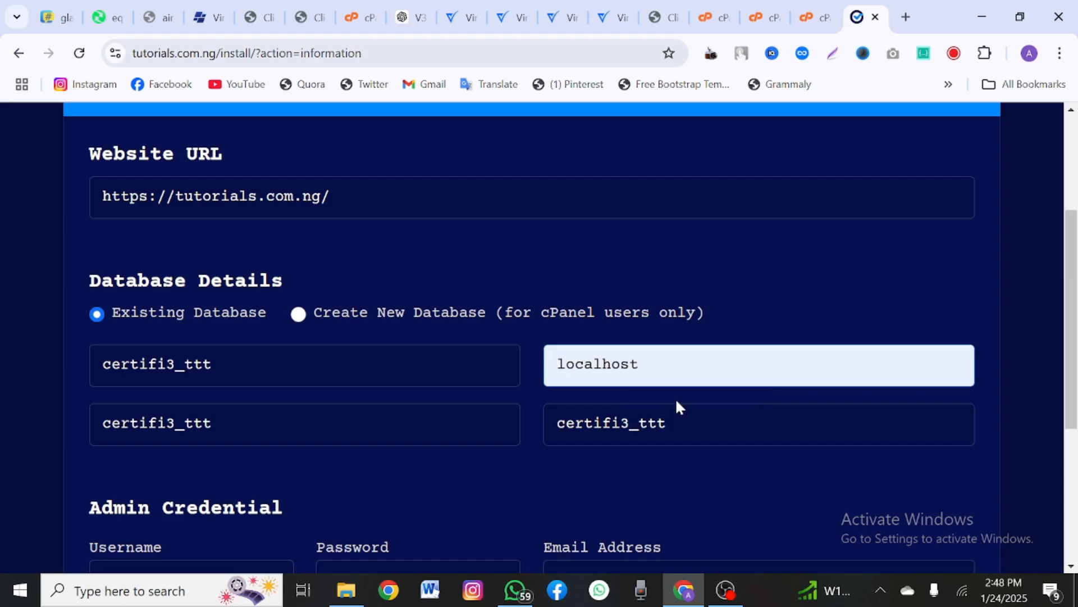
# Step: Fill in the admin username, password and e-mail from saved entries
pyautogui.scroll(-2, 675, 397)
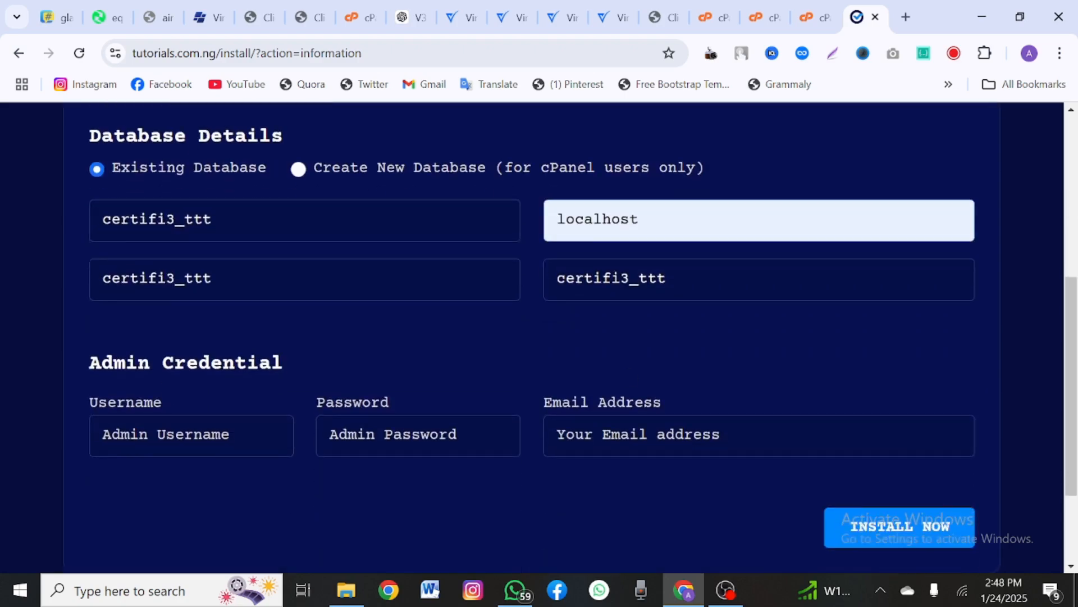
pyautogui.click(169, 435)
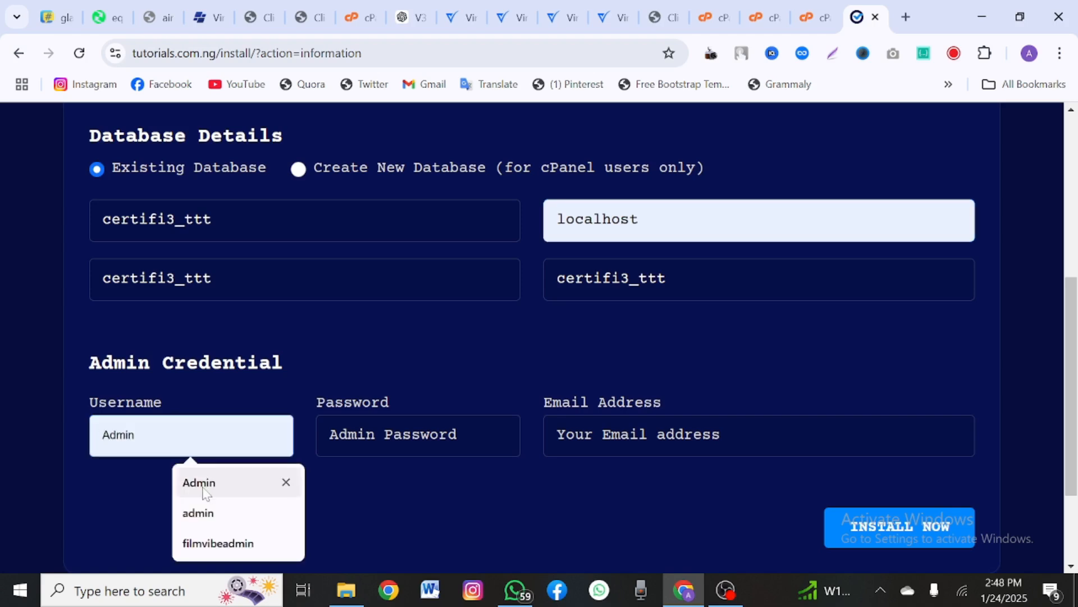
pyautogui.click(203, 484)
pyautogui.click(397, 434)
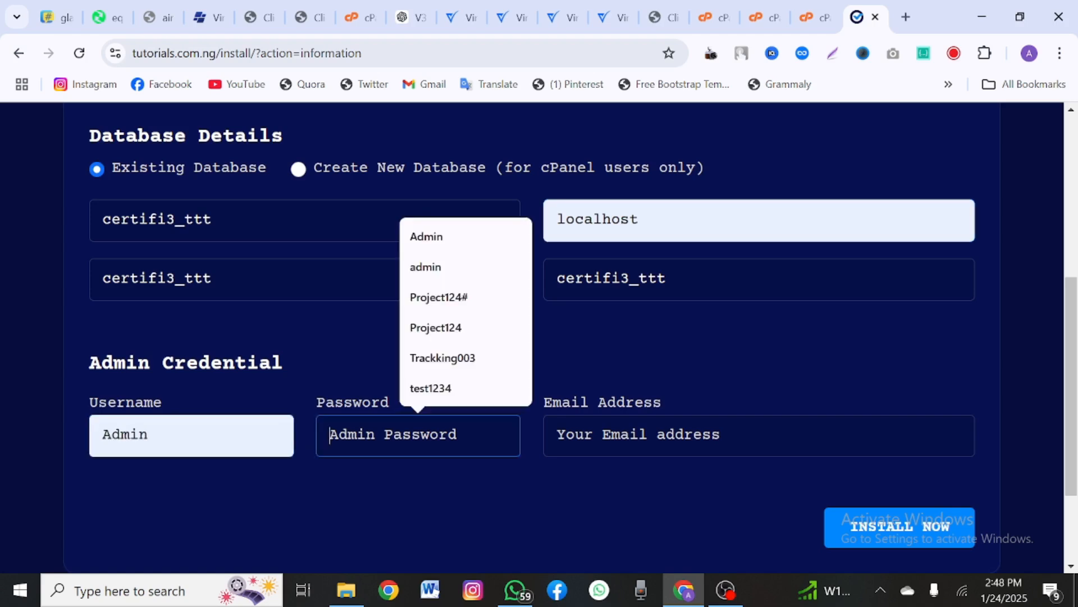
pyautogui.click(426, 236)
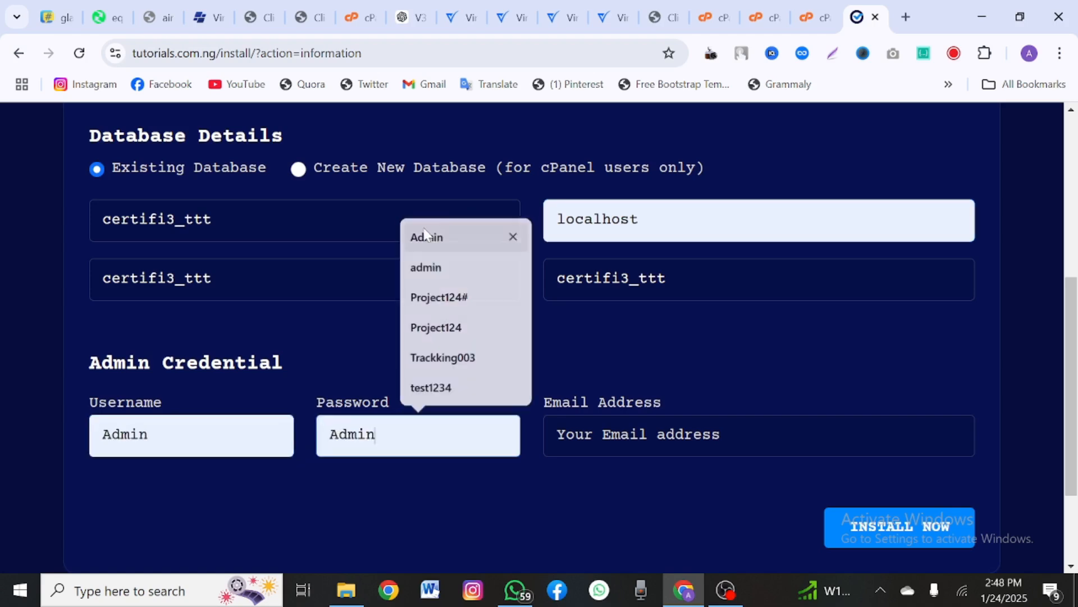
pyautogui.click(629, 447)
pyautogui.click(678, 474)
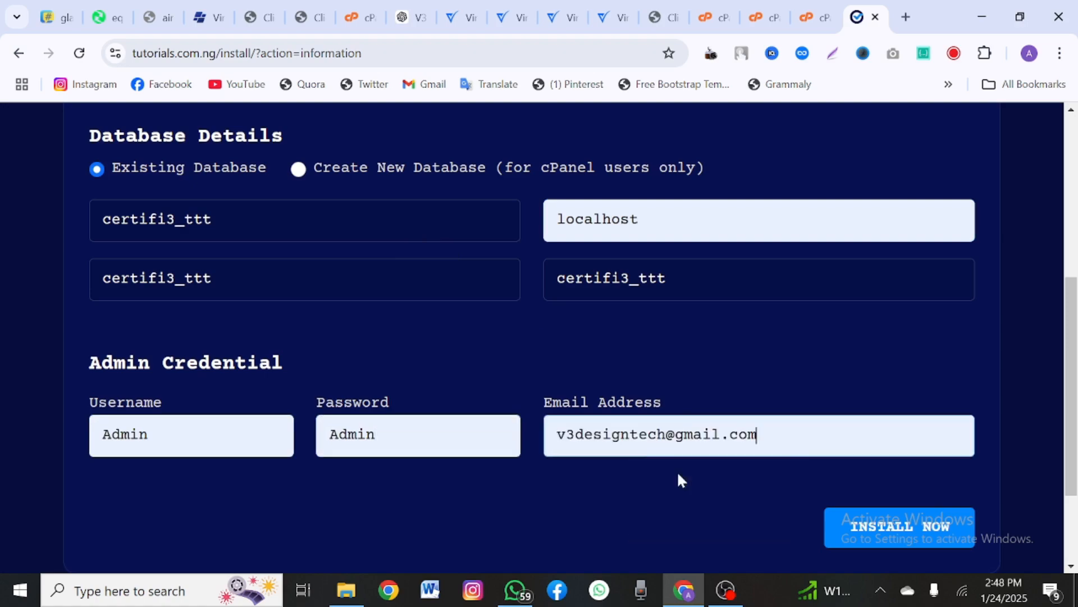
pyautogui.scroll(3, 678, 480)
pyautogui.scroll(-5, 678, 481)
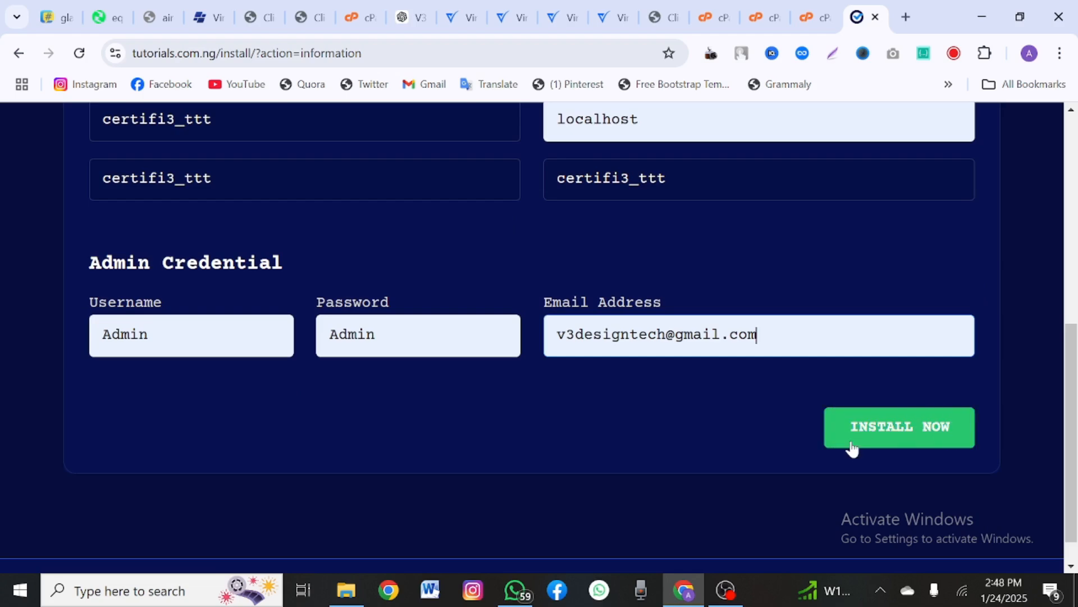
# Step: Run the installation and review the success page
pyautogui.click(852, 446)
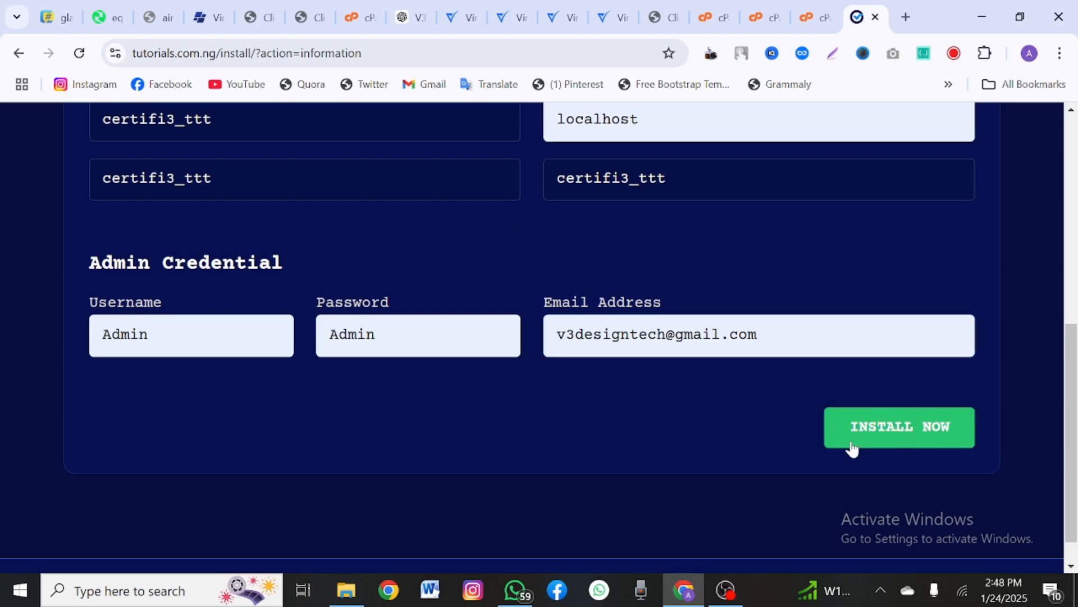
pyautogui.click(1042, 459)
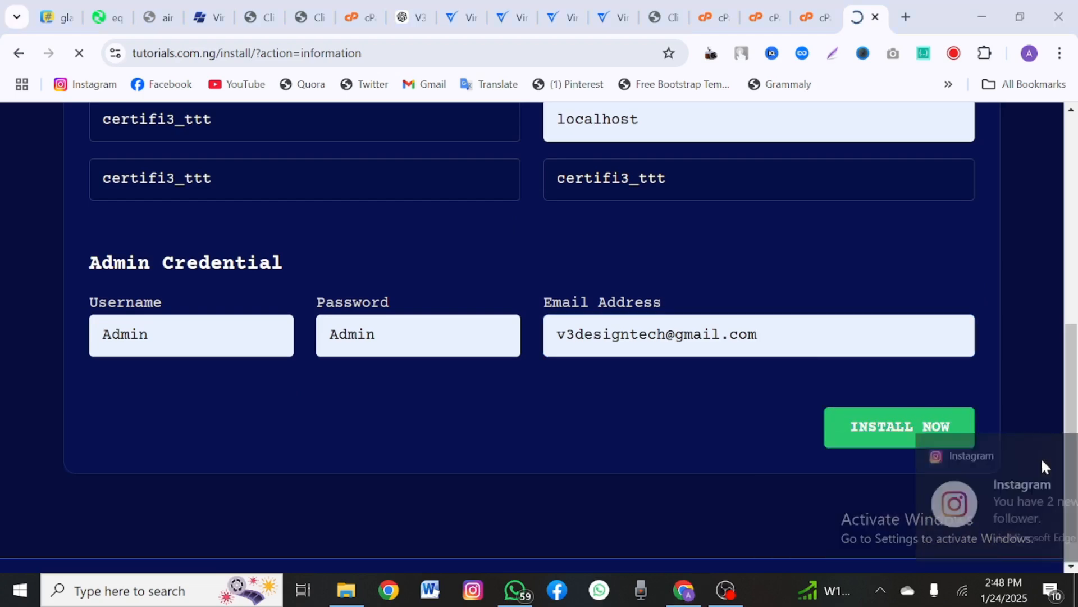
pyautogui.scroll(-3, 988, 424)
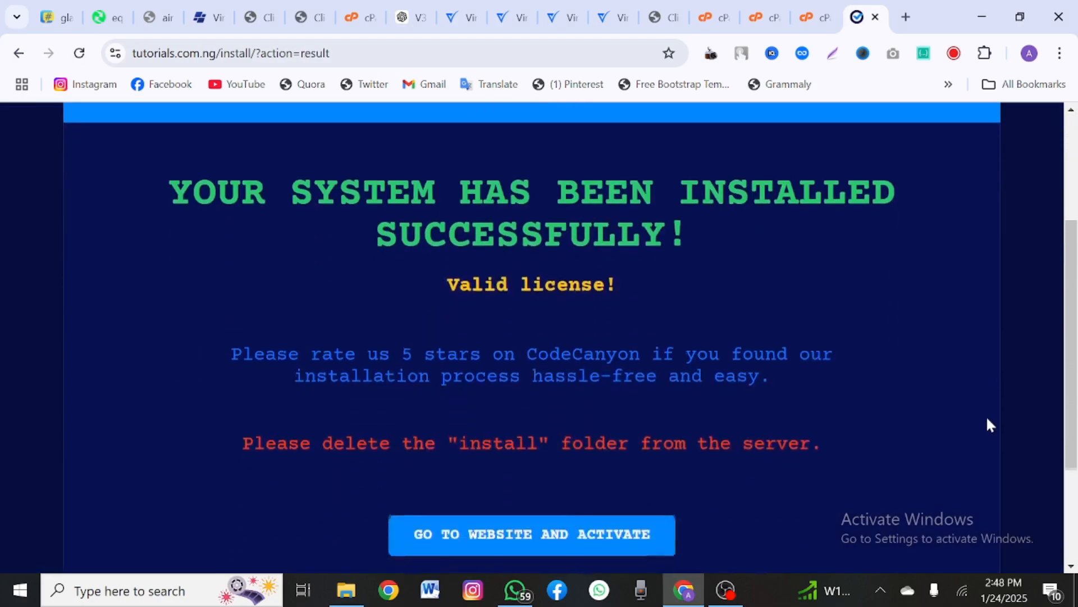
pyautogui.scroll(3, 989, 424)
pyautogui.scroll(-3, 988, 419)
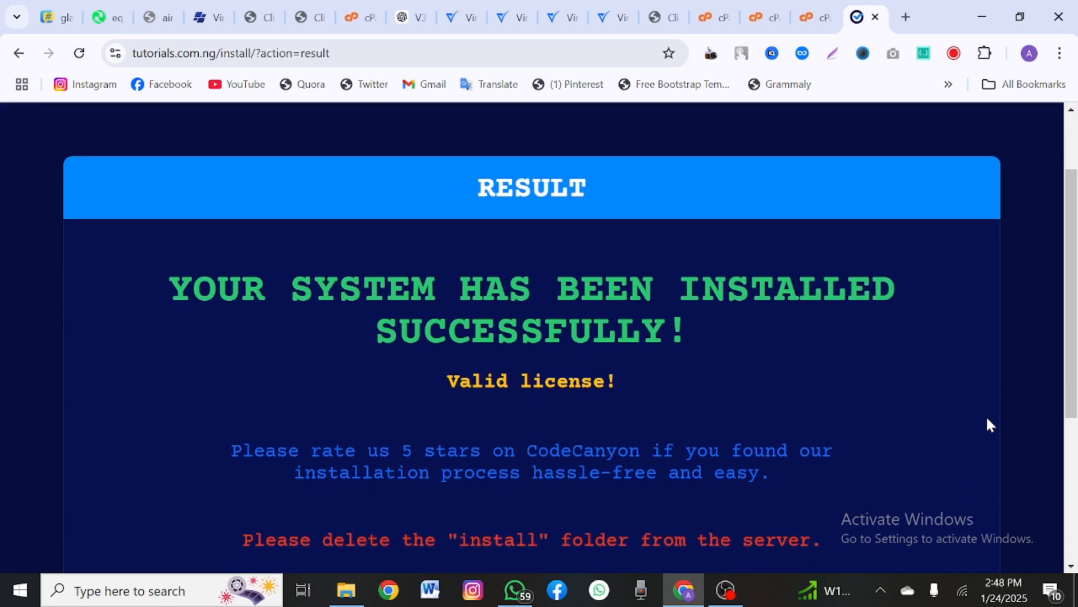
pyautogui.scroll(-1, 987, 424)
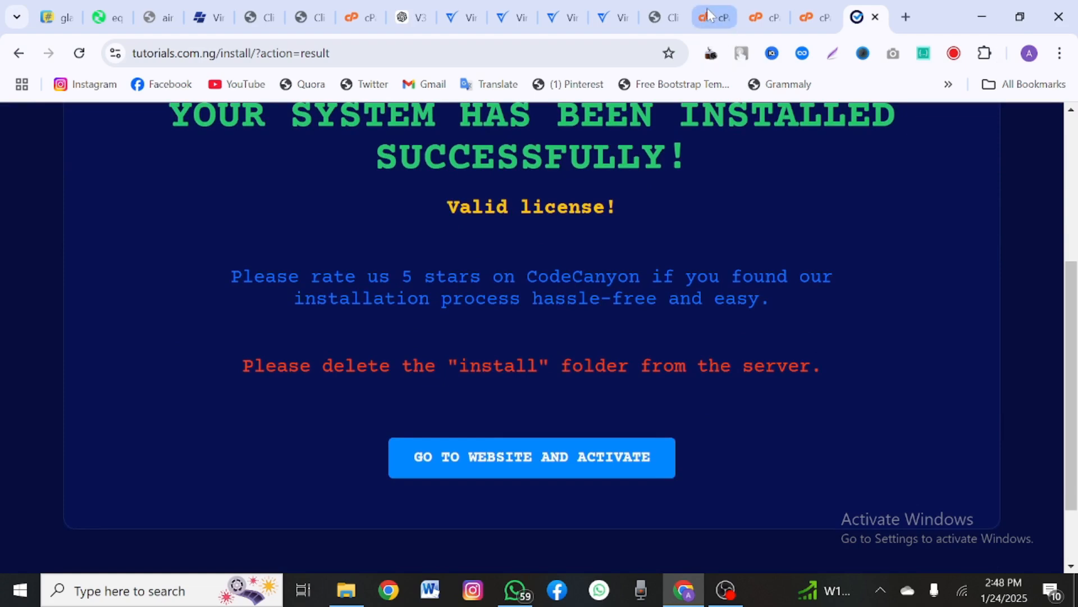
pyautogui.click(768, 10)
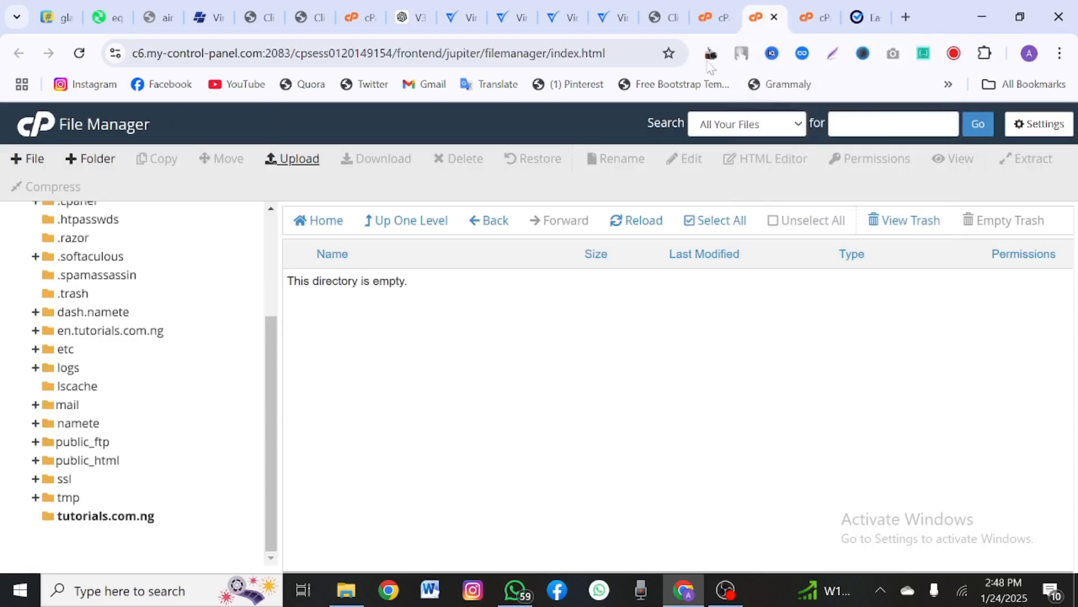
# Step: Permanently delete the install folder from tutorials.com.ng, skipping the trash
pyautogui.click(107, 522)
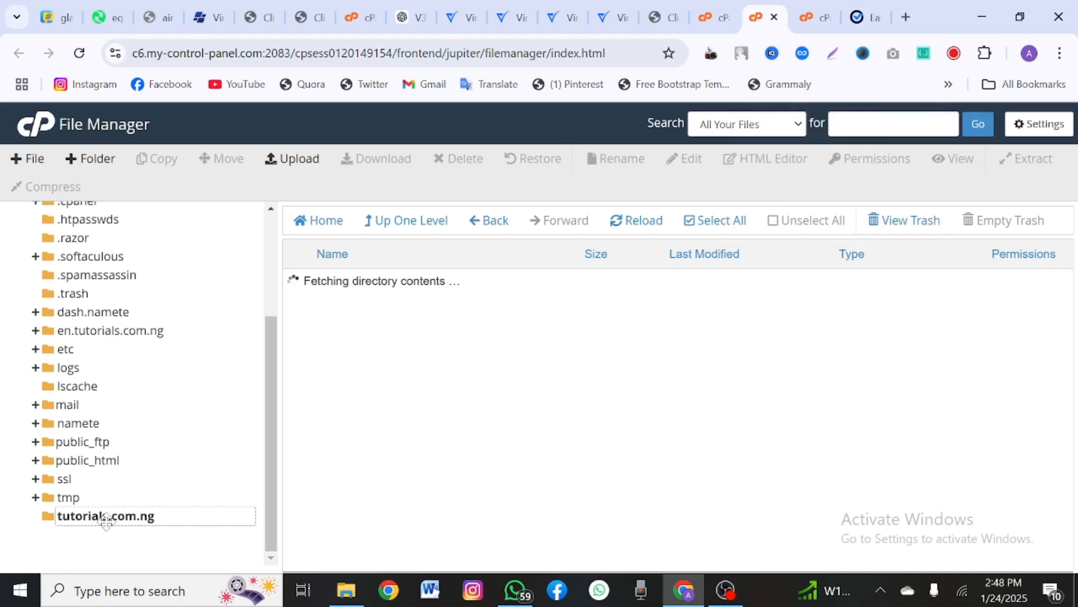
pyautogui.rightClick(358, 379)
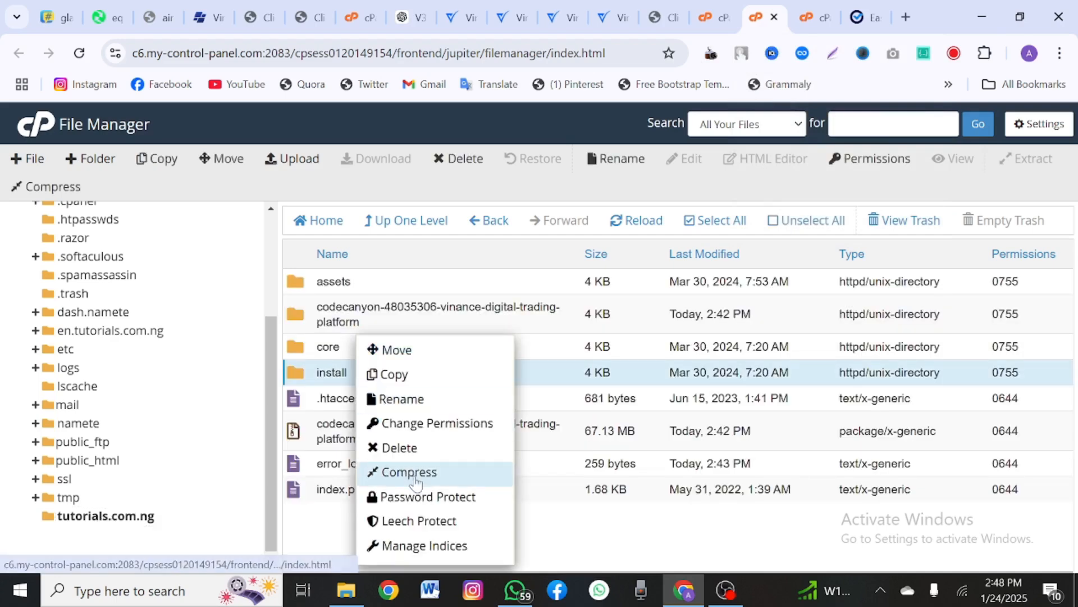
pyautogui.click(387, 448)
pyautogui.click(386, 349)
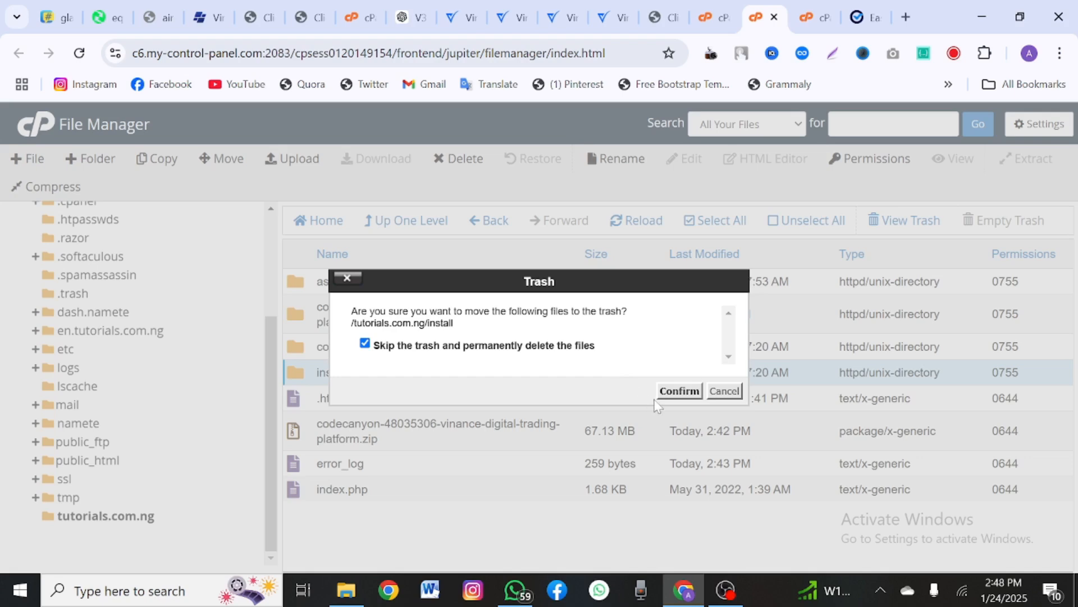
pyautogui.click(677, 392)
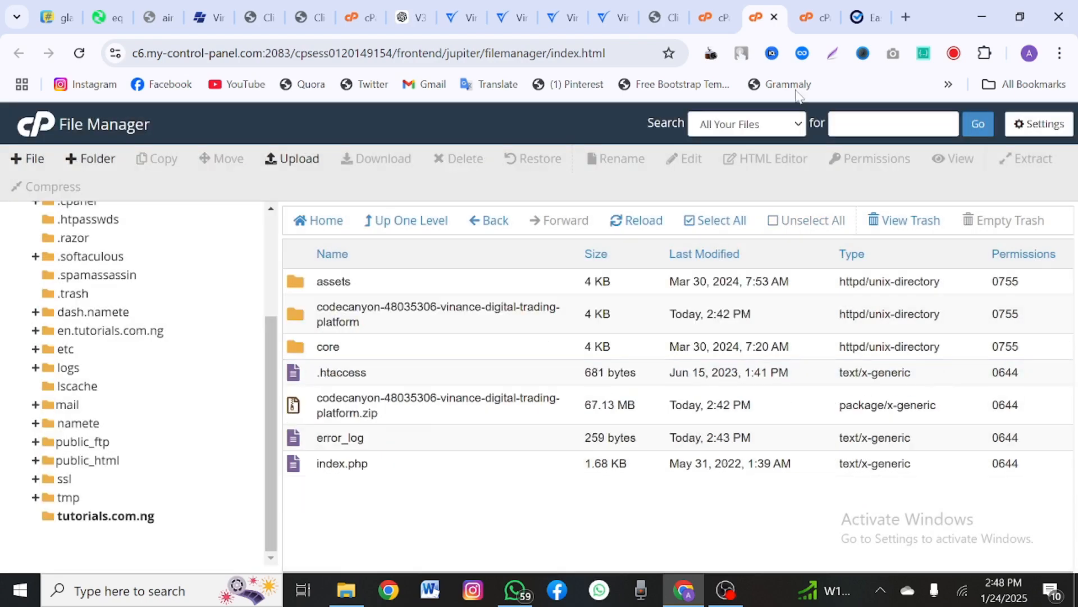
# Step: Open the site in a new tab from the result page's GO TO WEBSITE link
pyautogui.click(859, 17)
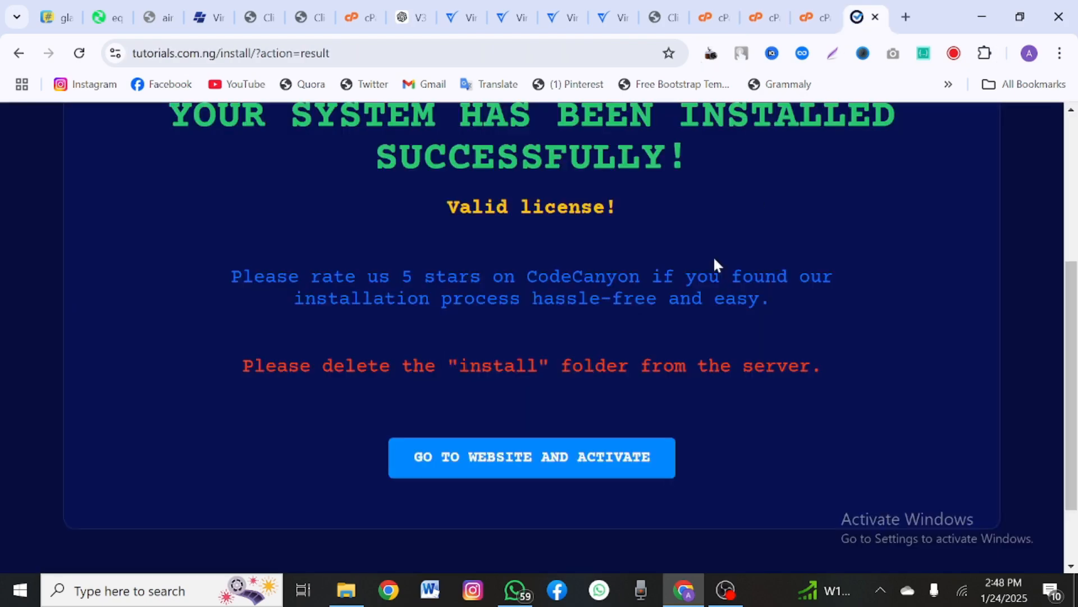
pyautogui.rightClick(572, 468)
pyautogui.click(608, 271)
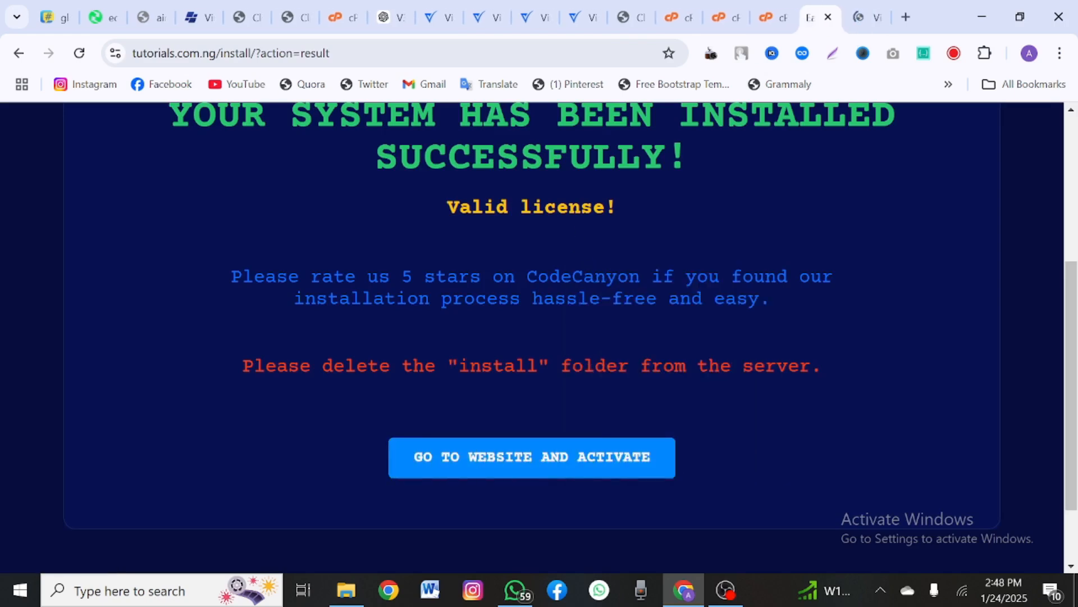
pyautogui.scroll(2, 582, 180)
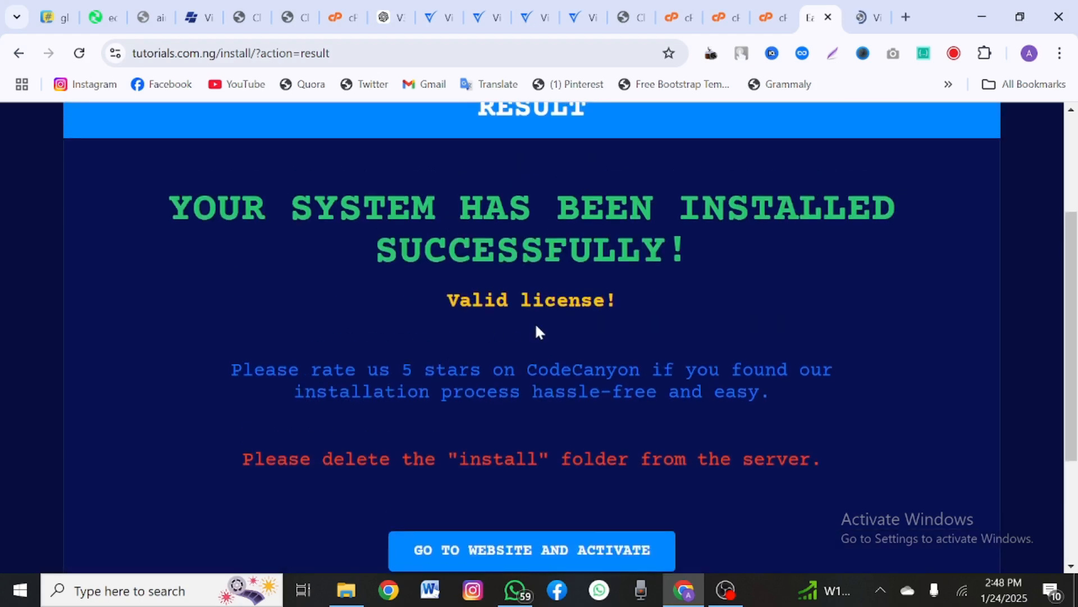
pyautogui.scroll(4, 535, 332)
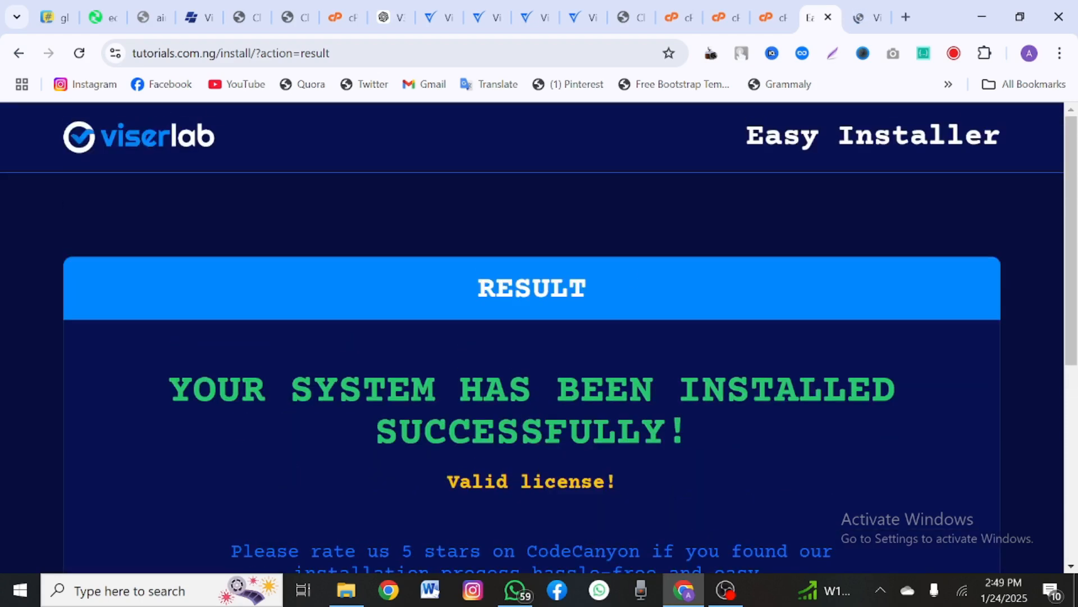
# Step: Accept the cookie notice on the new Vinance homepage and scroll through it
pyautogui.click(860, 18)
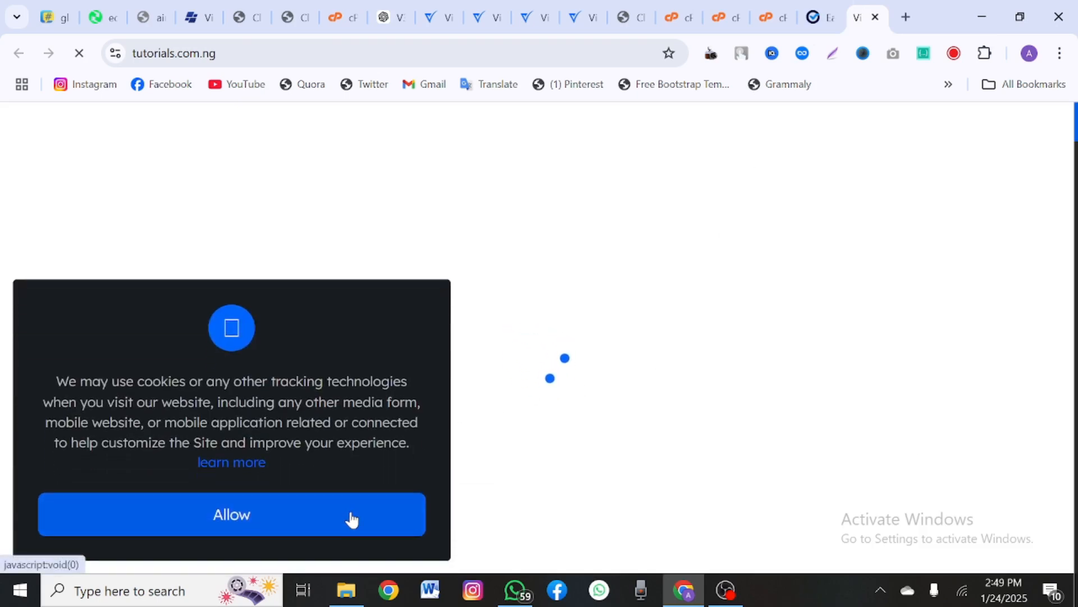
pyautogui.click(352, 518)
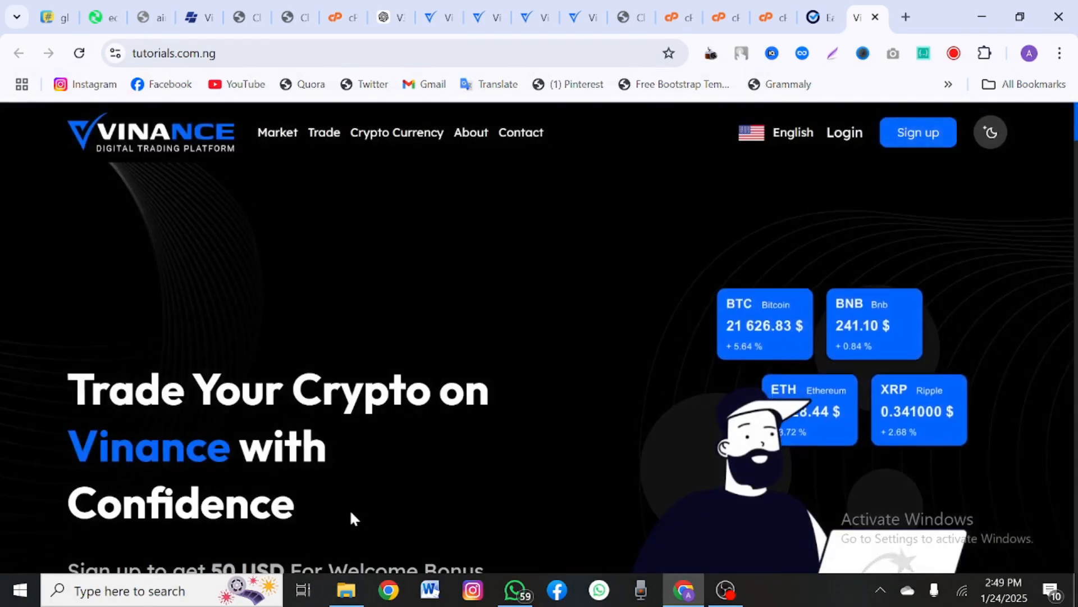
pyautogui.scroll(-2, 349, 509)
pyautogui.scroll(-2, 349, 509)
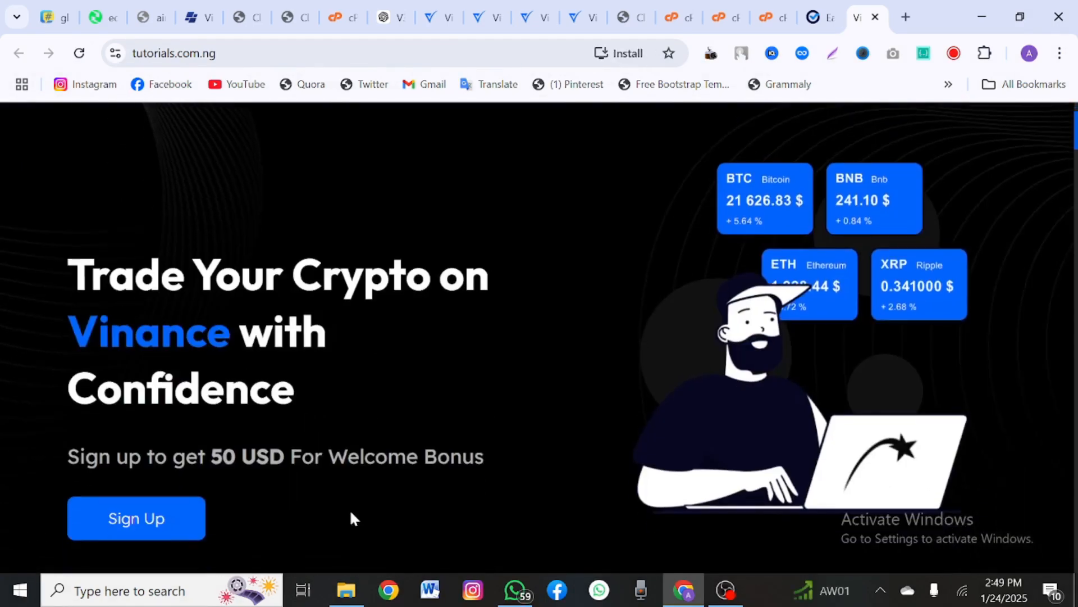
pyautogui.scroll(-10, 350, 509)
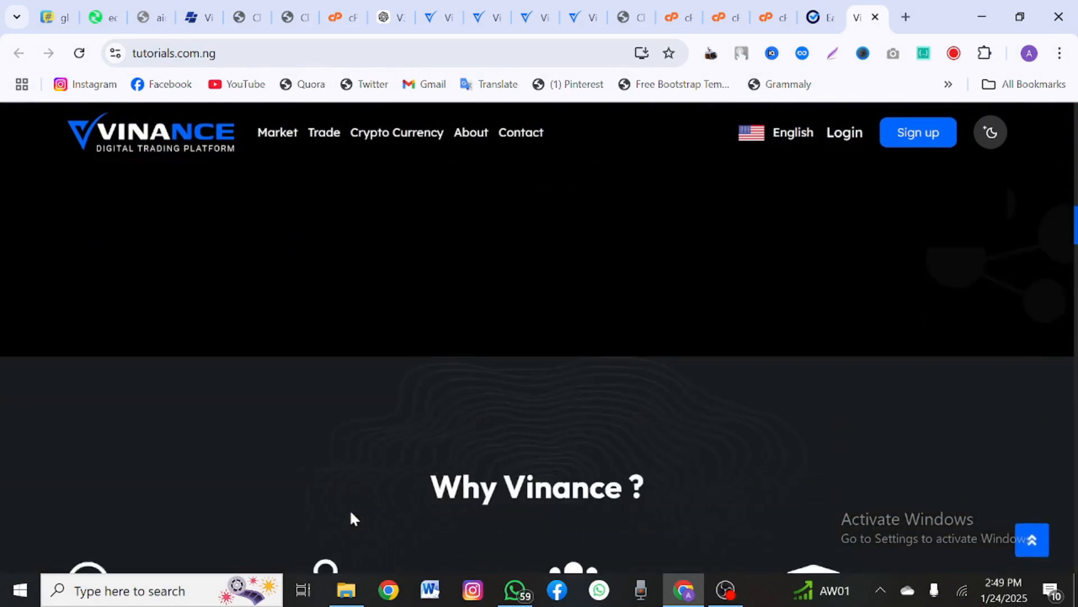
pyautogui.scroll(9, 351, 513)
pyautogui.scroll(-9, 351, 513)
pyautogui.scroll(7, 351, 513)
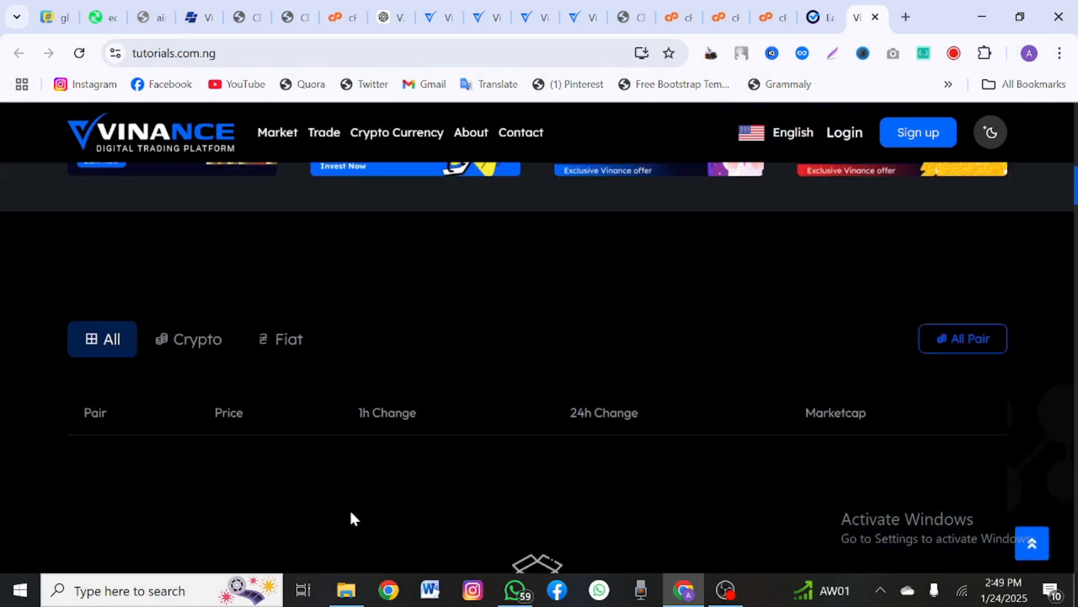
pyautogui.scroll(8, 351, 516)
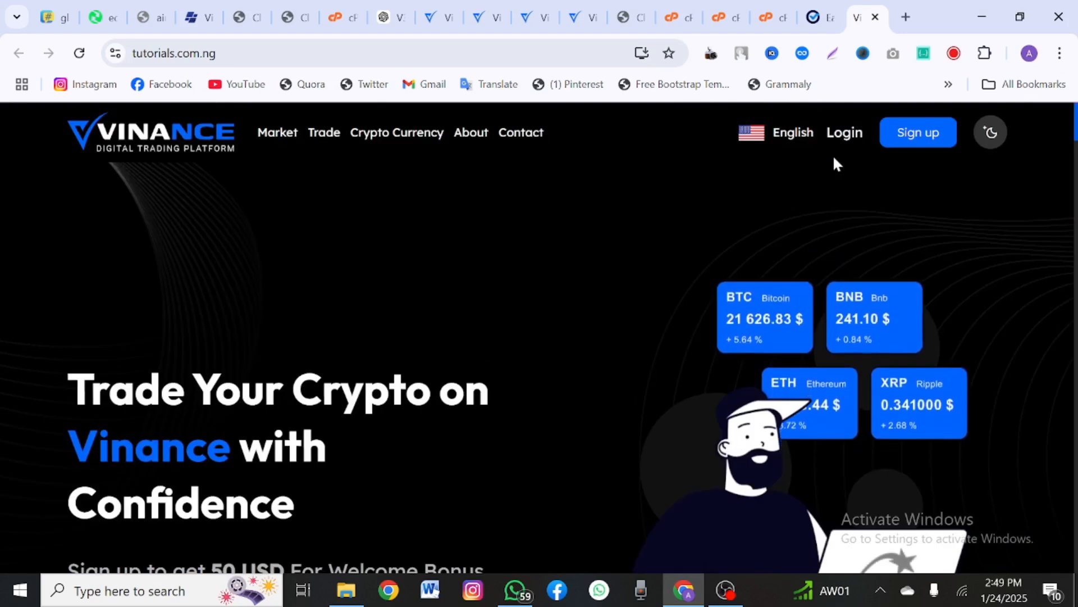
# Step: Go to the admin login page by appending the admin path to the site address
pyautogui.click(175, 53)
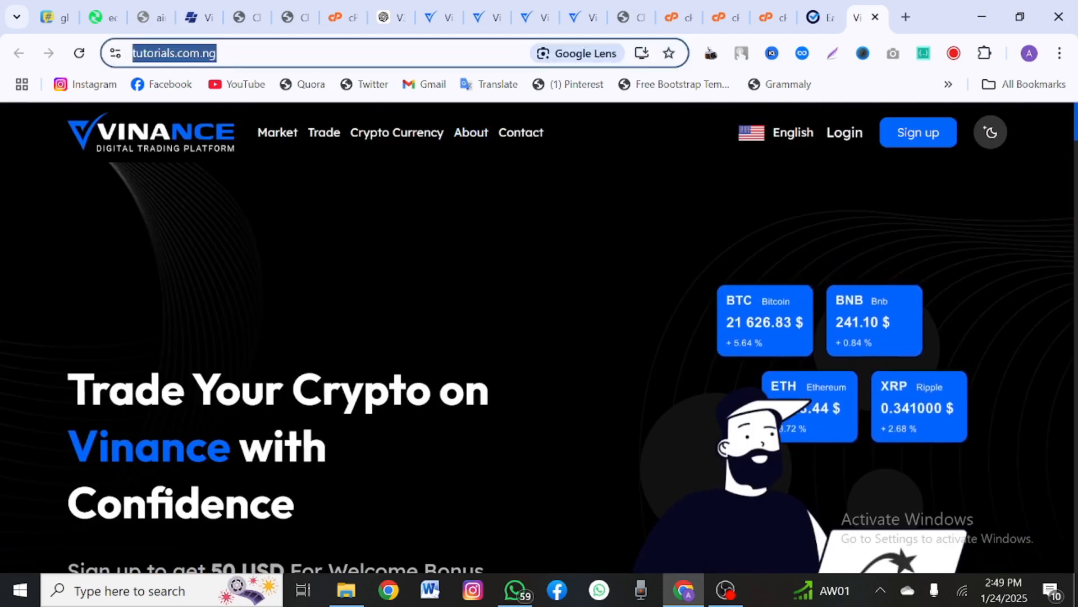
pyautogui.press('End')
pyautogui.write('ad')
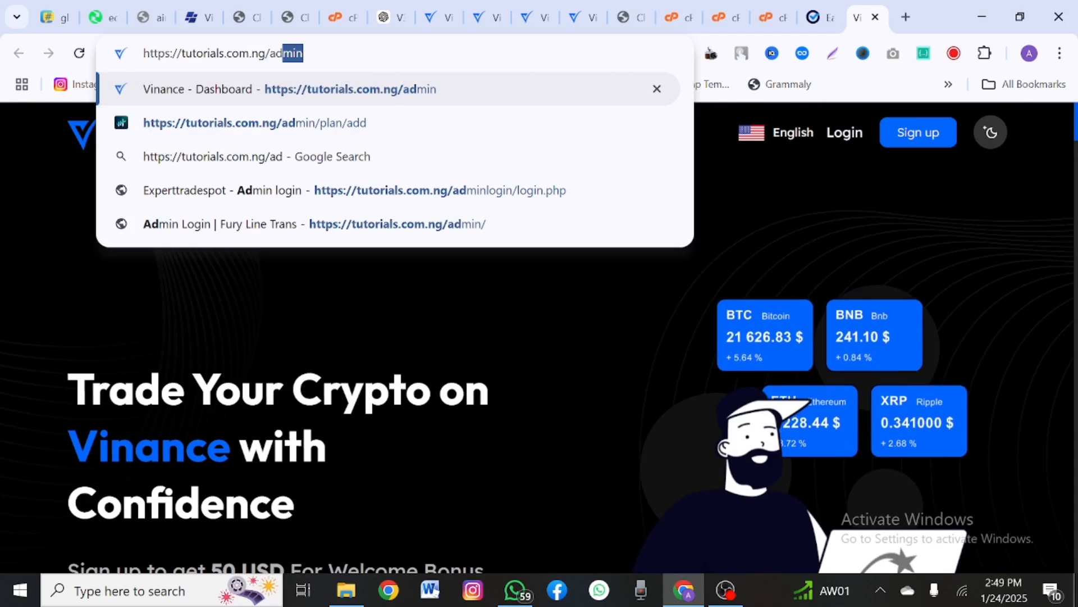
pyautogui.press('Return')
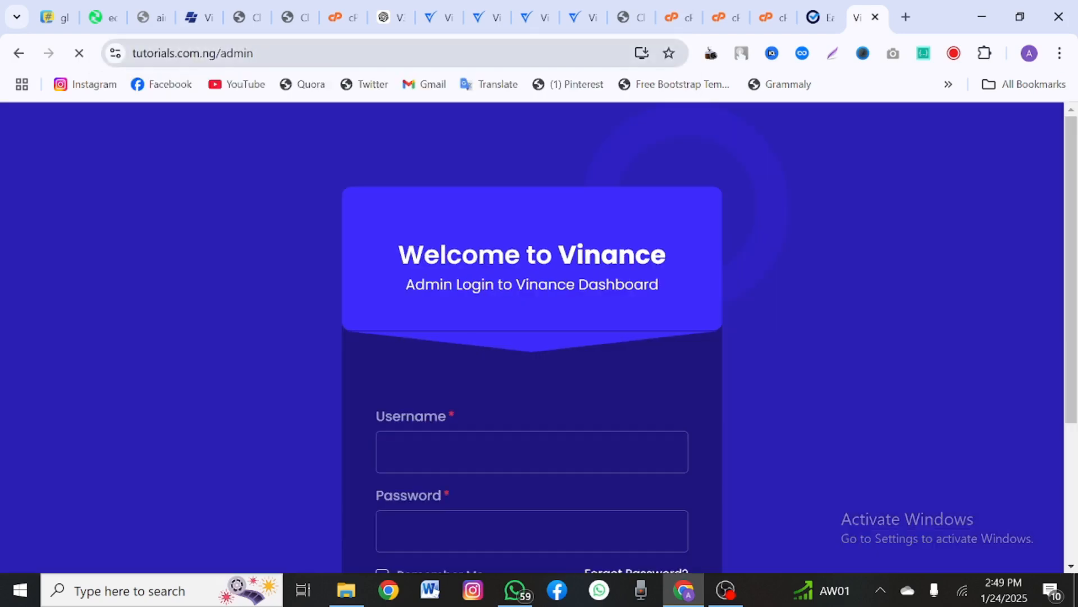
pyautogui.scroll(-2, 484, 508)
# Step: Log in with the admin credentials and copy the cron command from the popup
pyautogui.doubleClick(480, 327)
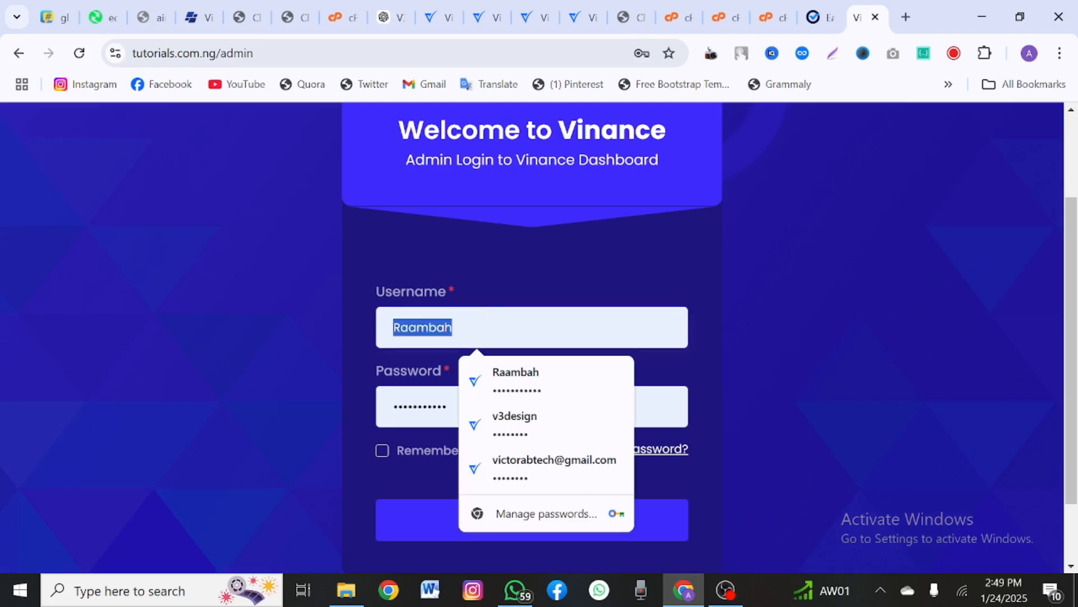
pyautogui.write('Admin')
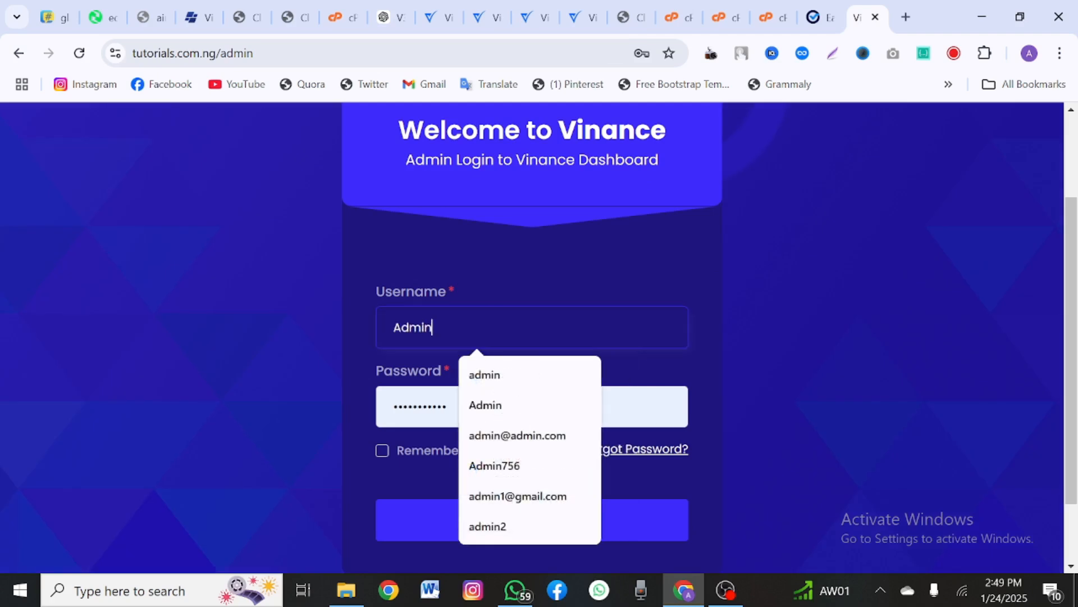
pyautogui.press('Tab')
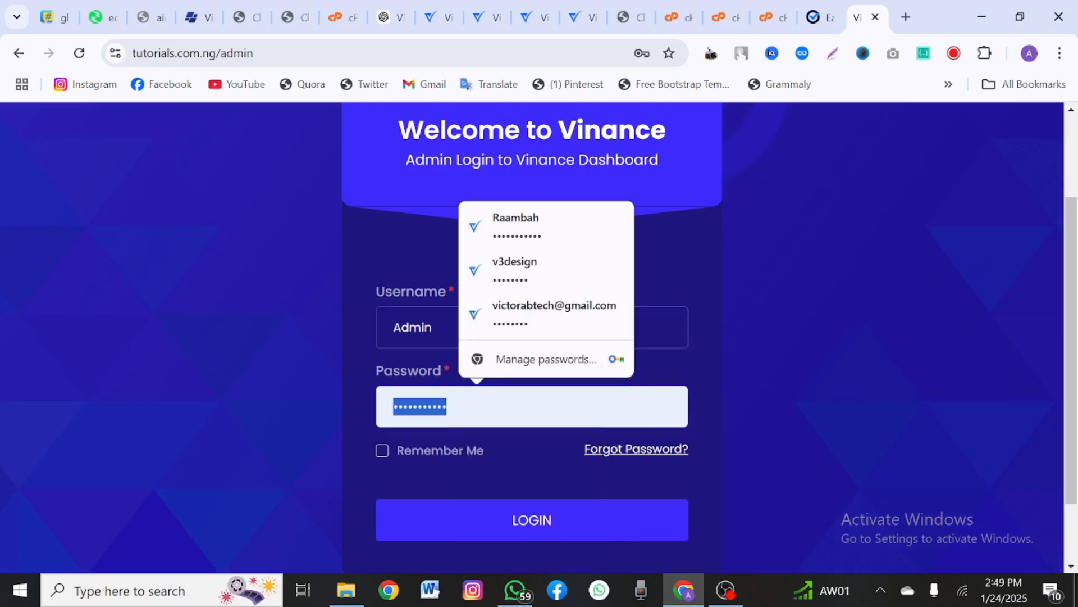
pyautogui.write('123')
pyautogui.scroll(-1, 386, 376)
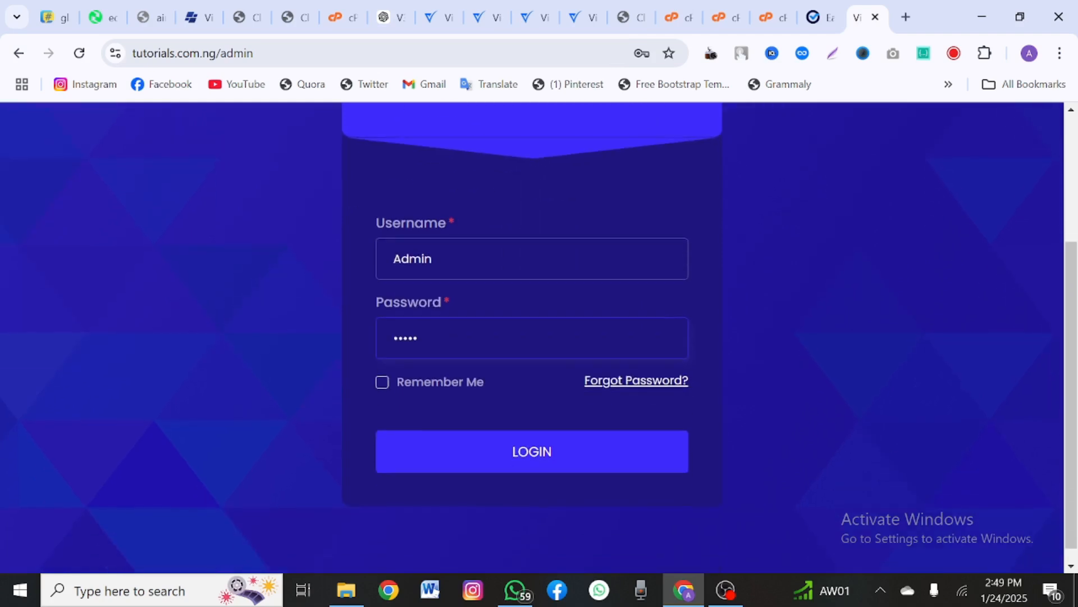
pyautogui.click(434, 446)
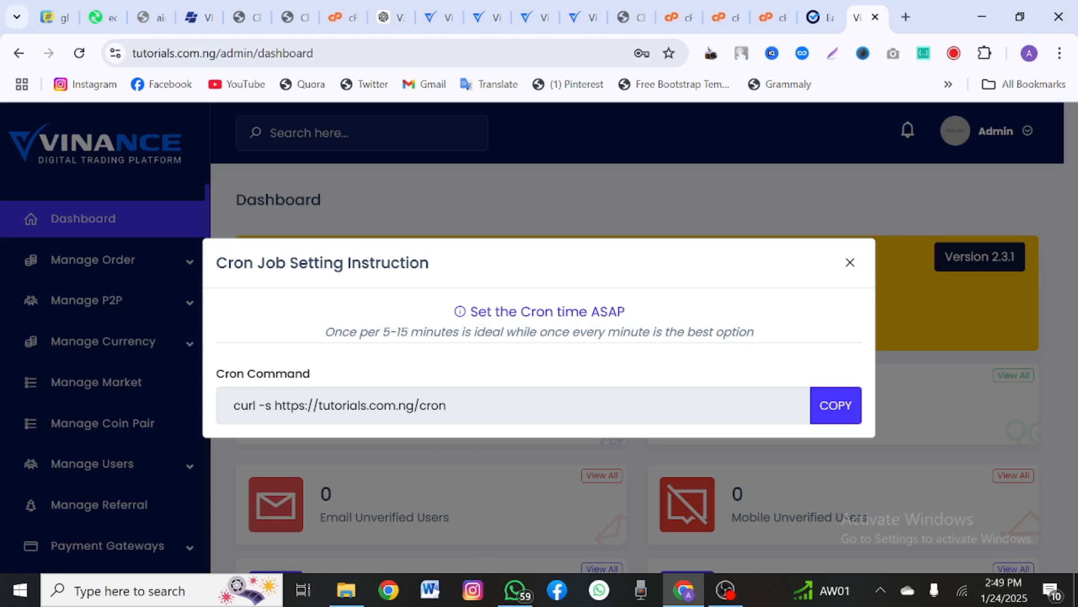
pyautogui.moveTo(234, 405); pyautogui.dragTo(447, 405)
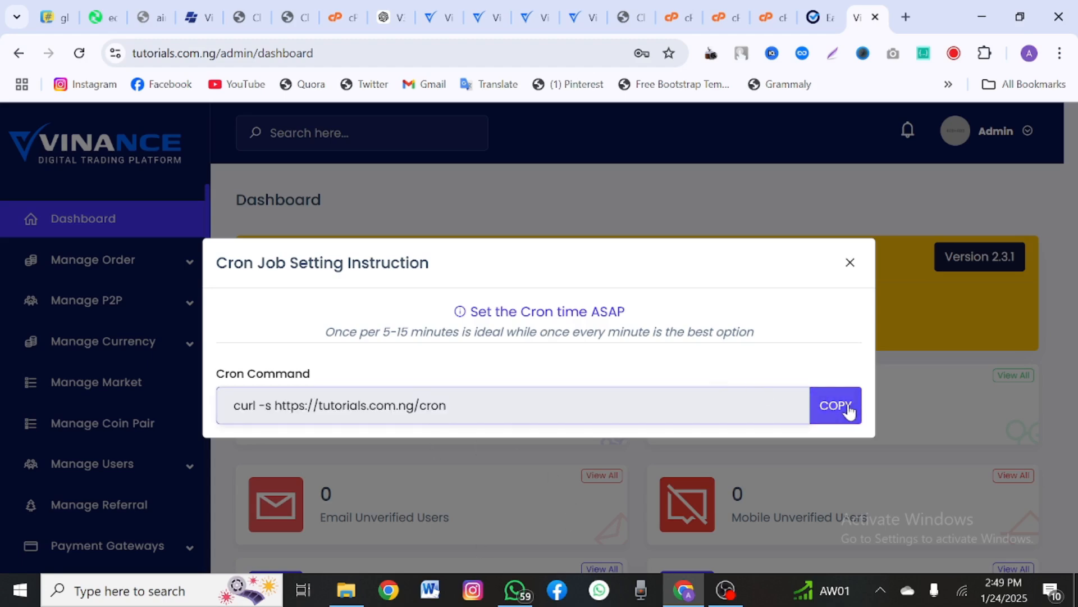
pyautogui.click(835, 405)
# Step: Find and open cPanel's Cron Jobs tool with a 'cron' search
pyautogui.click(693, 19)
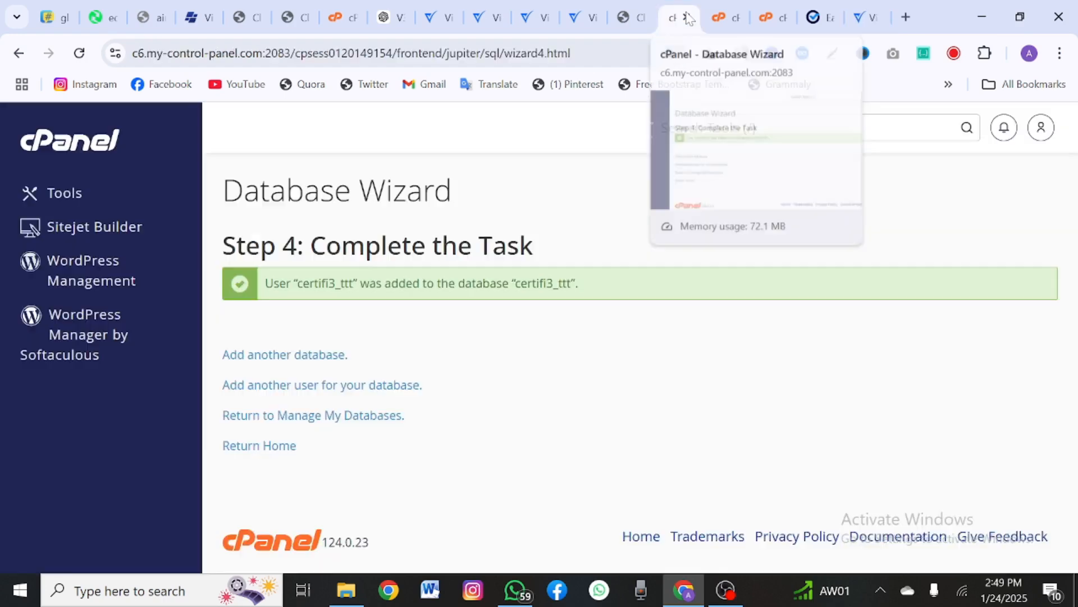
pyautogui.click(747, 128)
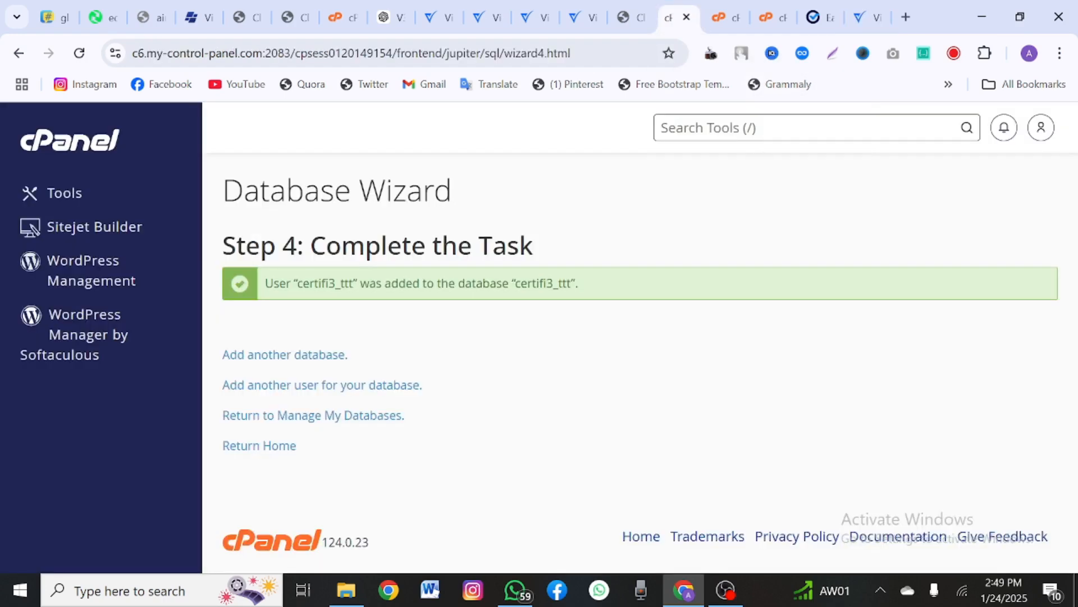
pyautogui.write('cron')
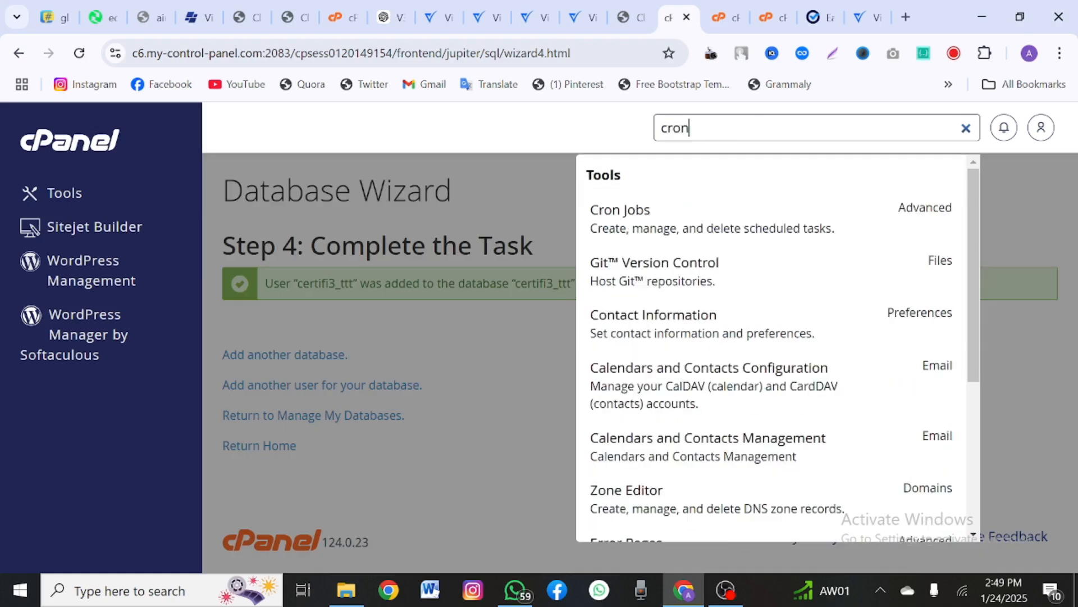
pyautogui.click(652, 236)
pyautogui.scroll(-3, 526, 365)
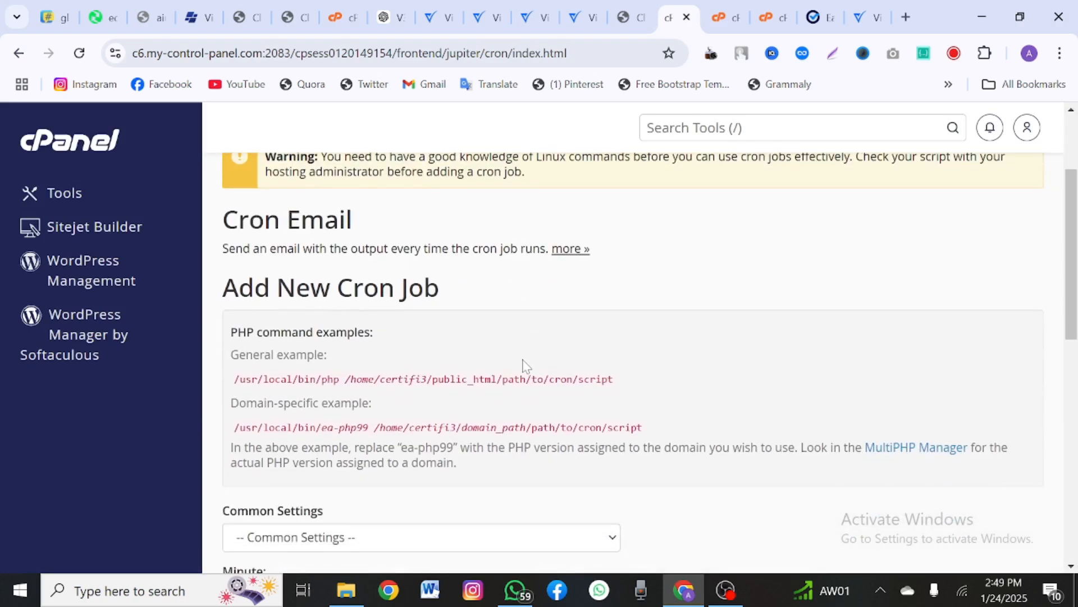
pyautogui.scroll(-3, 525, 361)
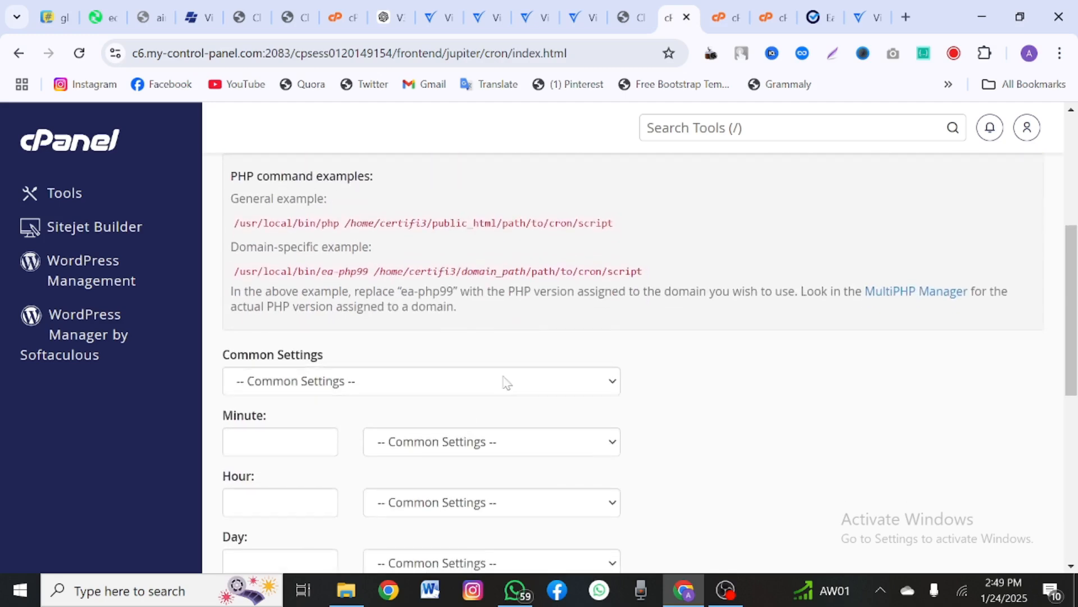
# Step: Add a cron job running the copied curl command once per five minutes
pyautogui.click(428, 377)
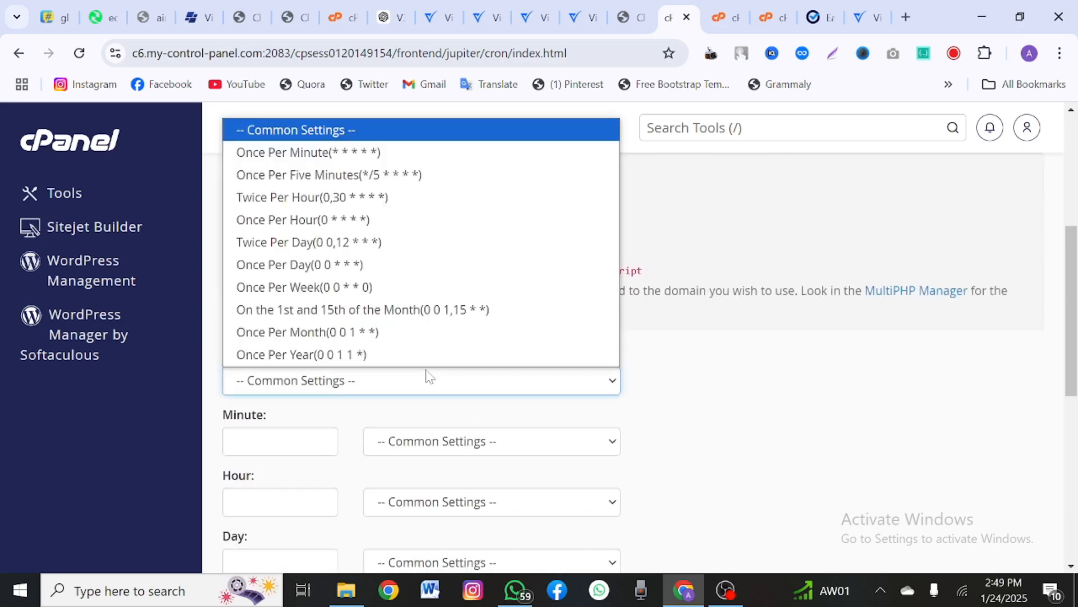
pyautogui.click(324, 174)
pyautogui.scroll(-3, 324, 175)
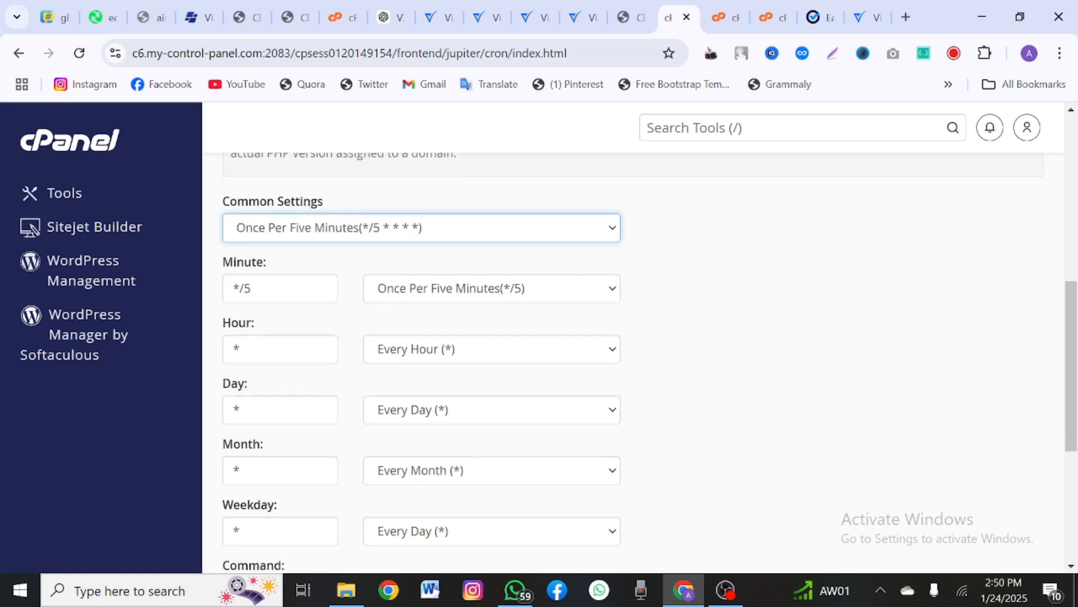
pyautogui.scroll(-4, 368, 303)
pyautogui.scroll(3, 373, 304)
pyautogui.scroll(-2, 452, 410)
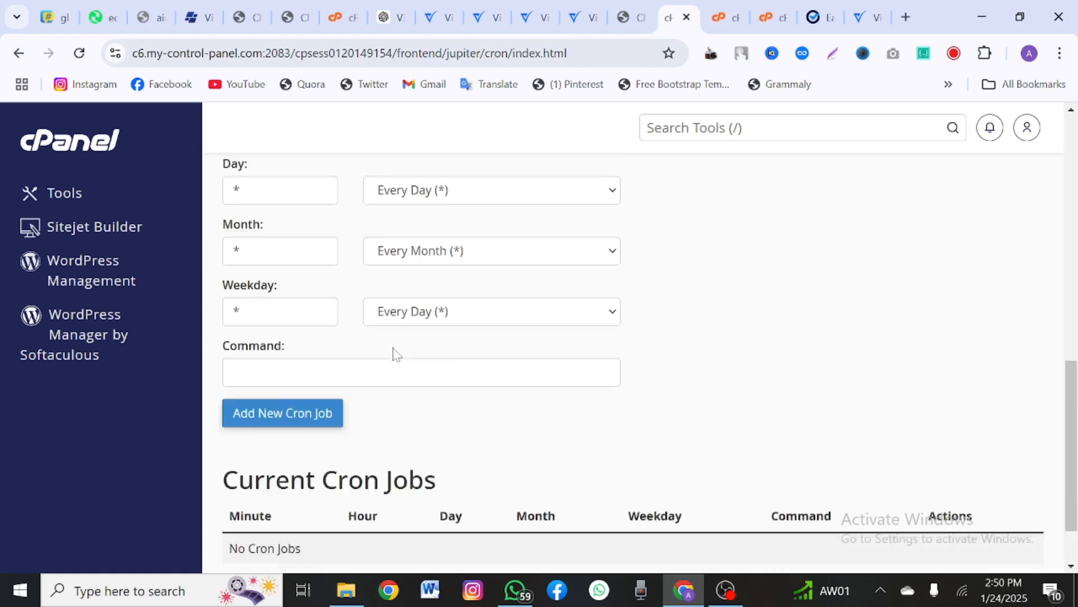
pyautogui.scroll(-1, 396, 354)
pyautogui.click(396, 305)
pyautogui.hotkey('ctrl', 'v')
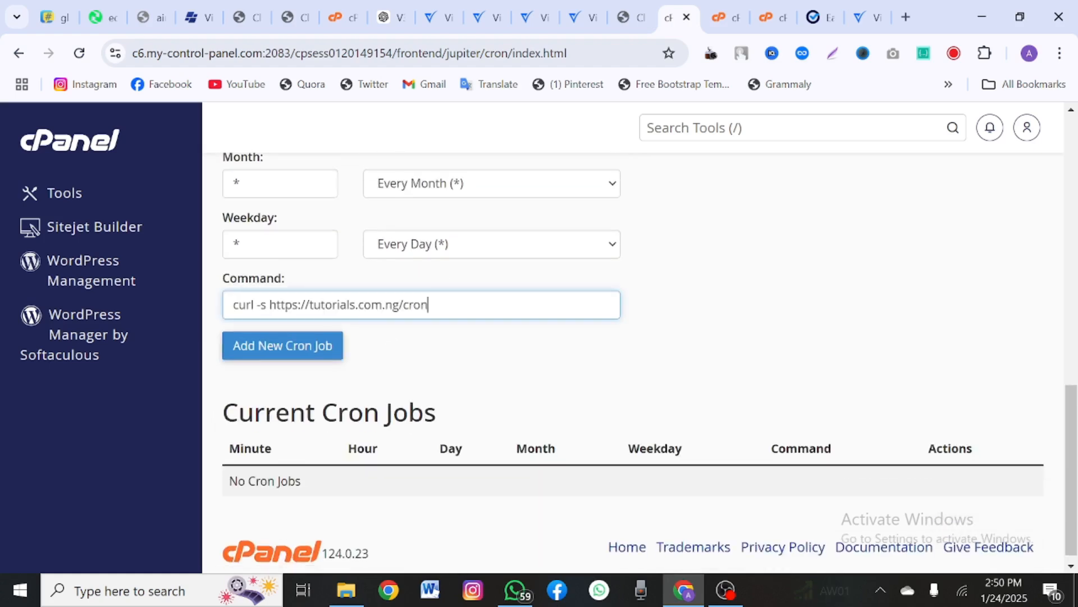
pyautogui.click(283, 352)
# Step: Delete the newly added cron job
pyautogui.scroll(-1, 282, 354)
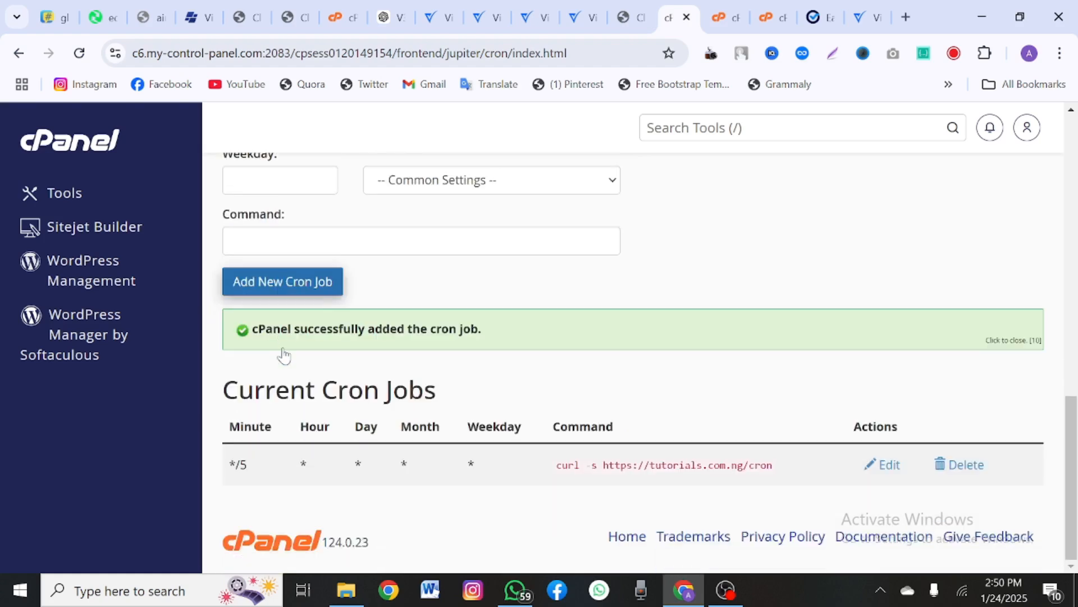
pyautogui.click(965, 465)
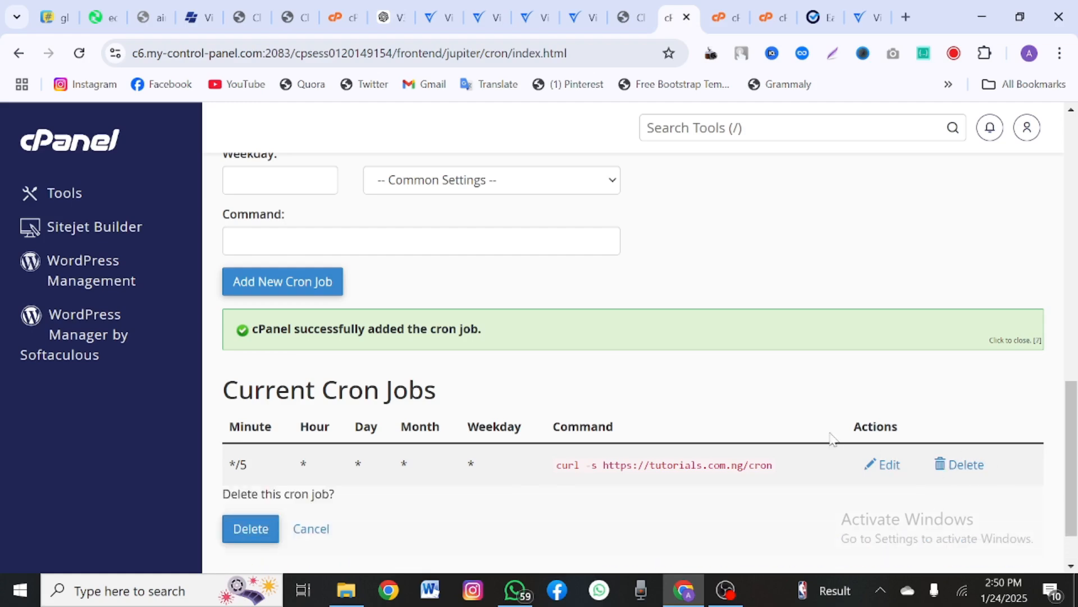
pyautogui.click(246, 529)
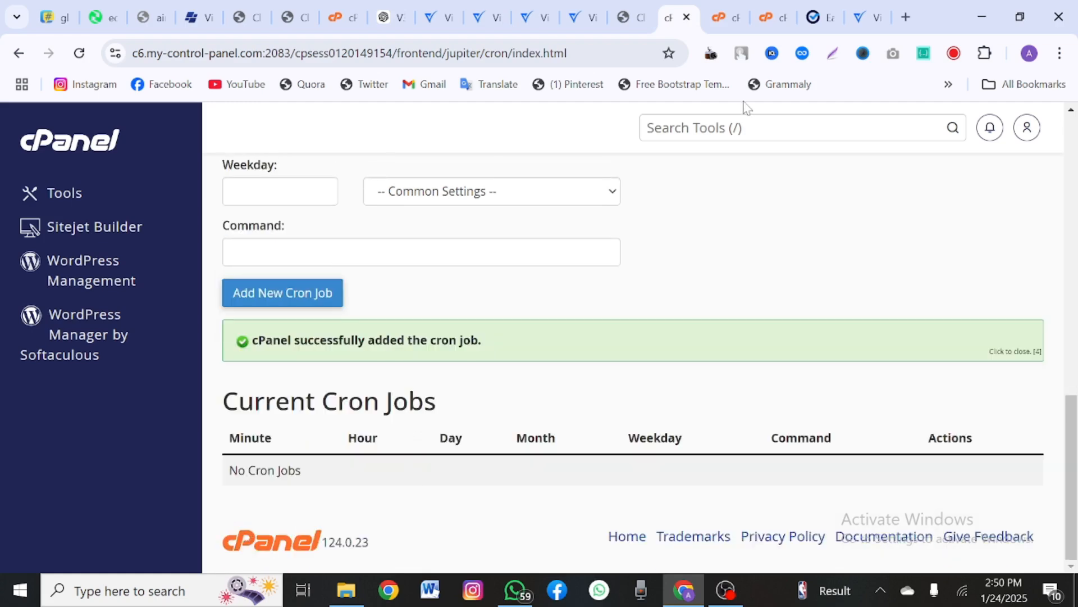
pyautogui.click(863, 18)
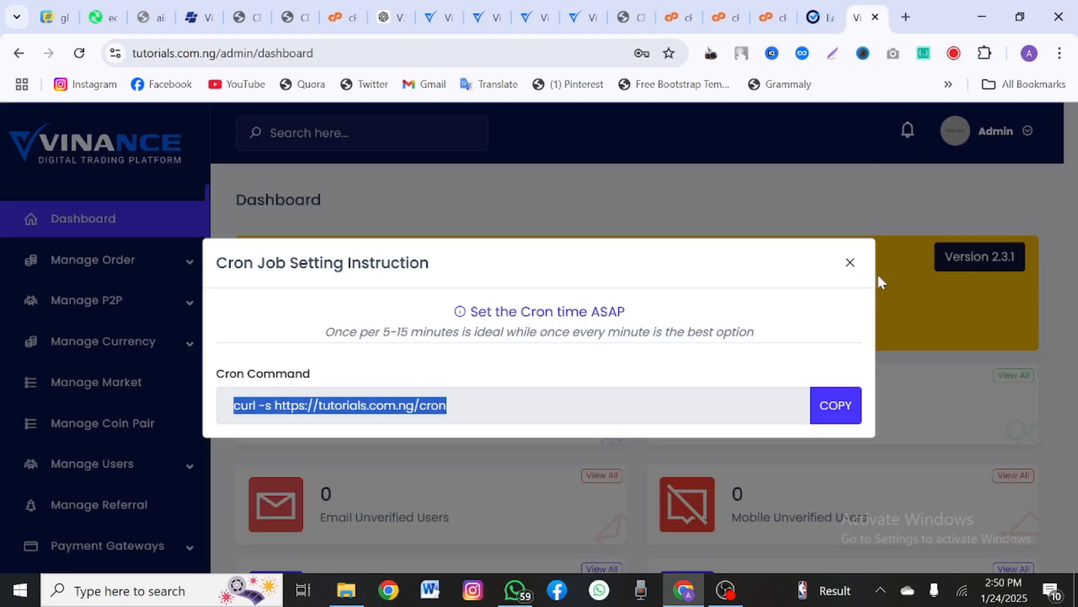
# Step: Dismiss the cron notice and expand the P2P and order management sidebar sections
pyautogui.click(850, 262)
pyautogui.scroll(-2, 621, 368)
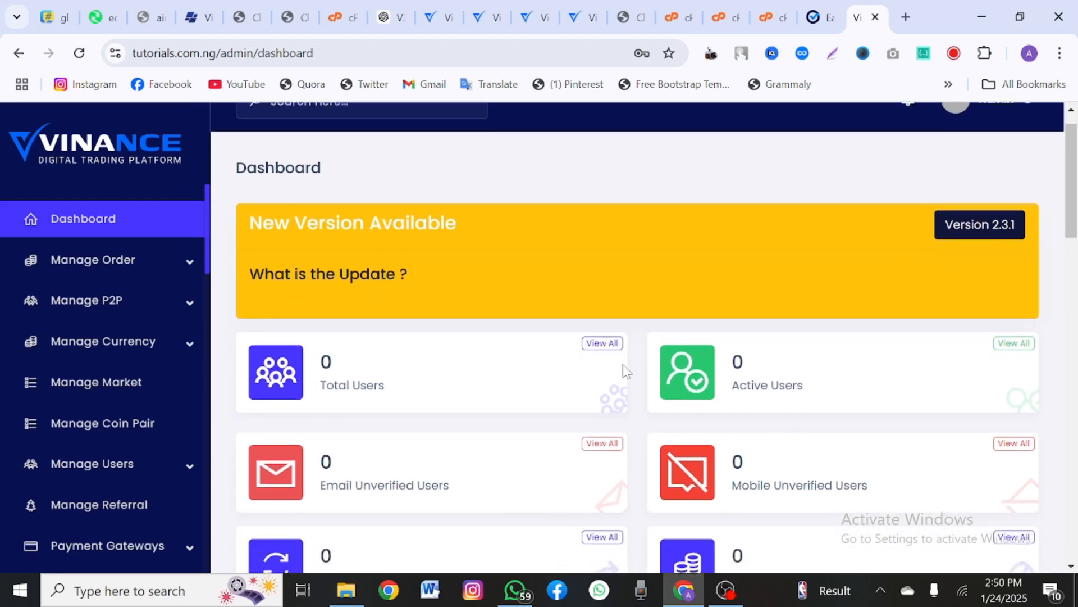
pyautogui.scroll(-4, 625, 371)
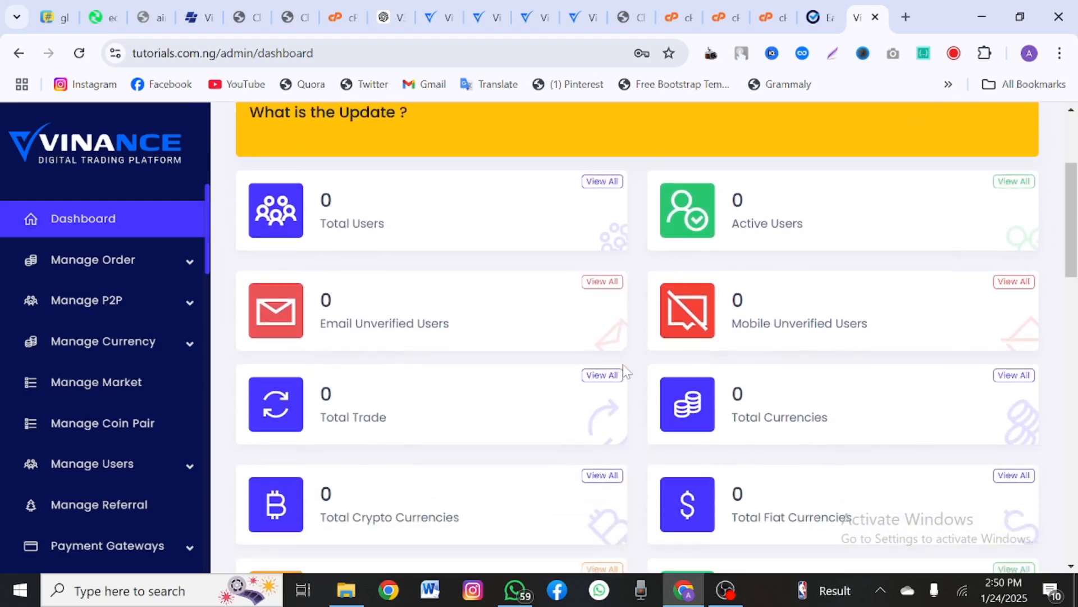
pyautogui.scroll(-3, 622, 369)
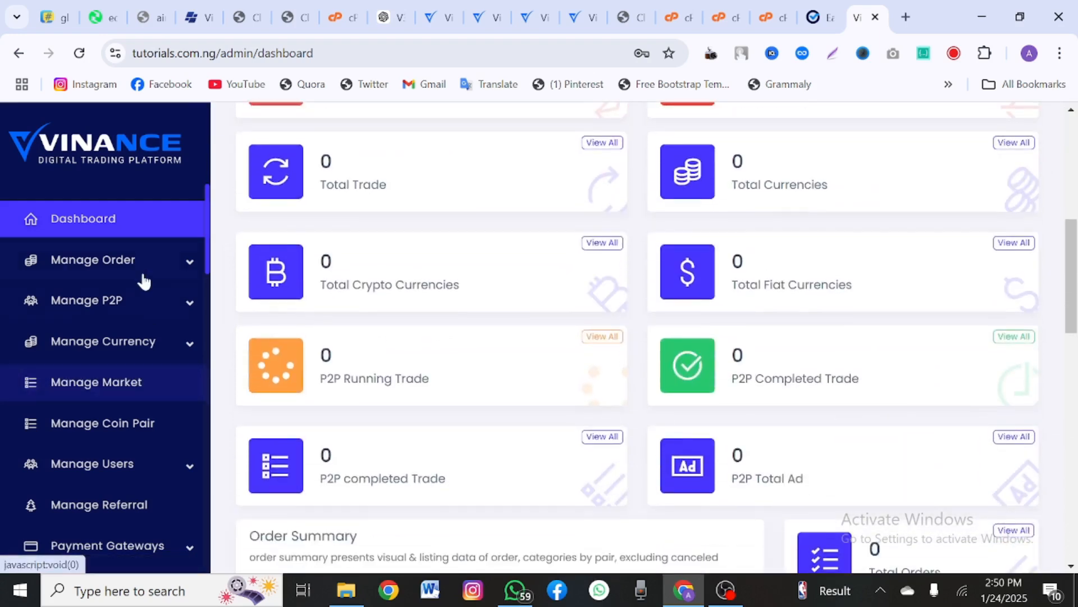
pyautogui.click(143, 307)
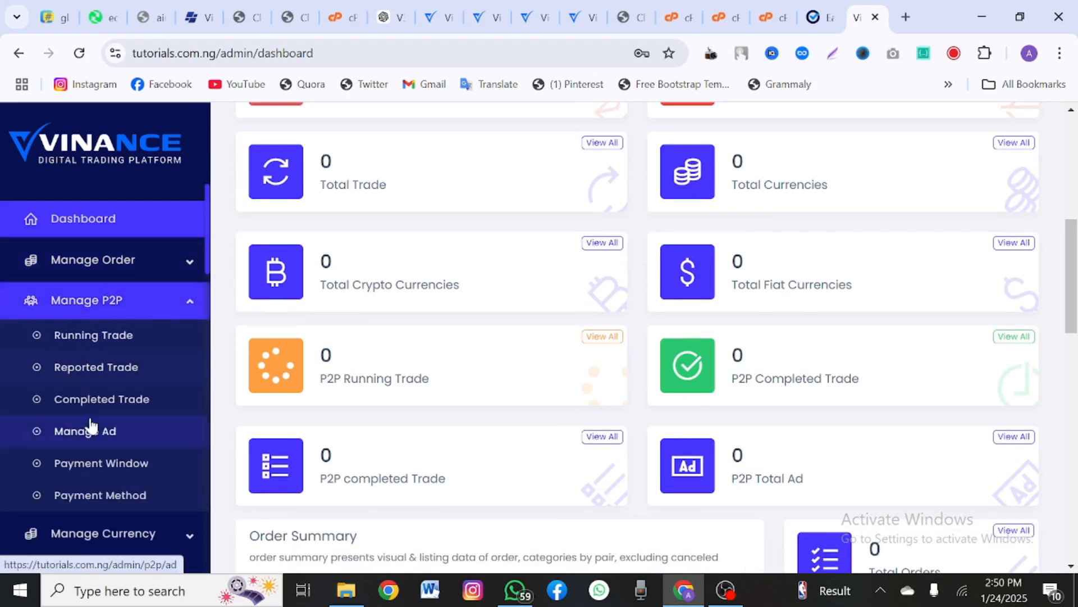
pyautogui.scroll(-2, 95, 426)
pyautogui.scroll(1, 92, 425)
pyautogui.scroll(-2, 92, 425)
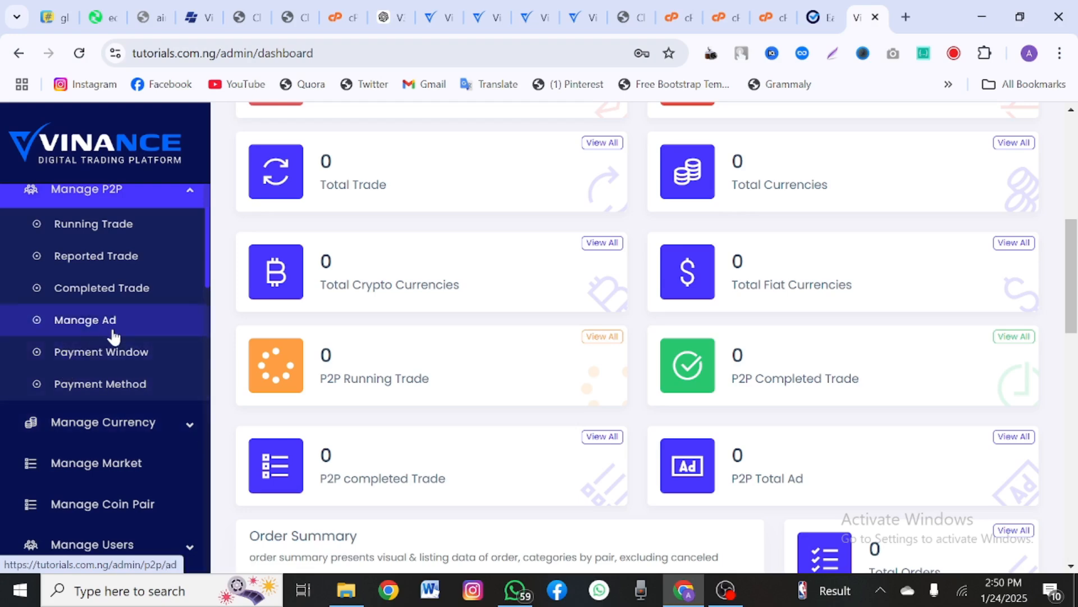
pyautogui.scroll(3, 112, 335)
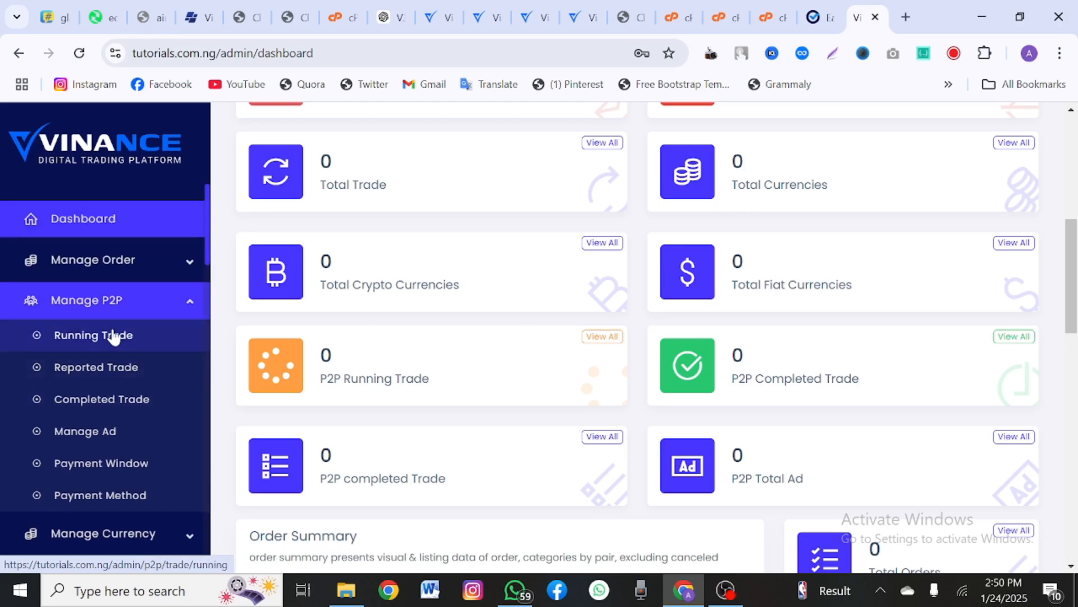
pyautogui.click(149, 268)
pyautogui.scroll(-8, 89, 337)
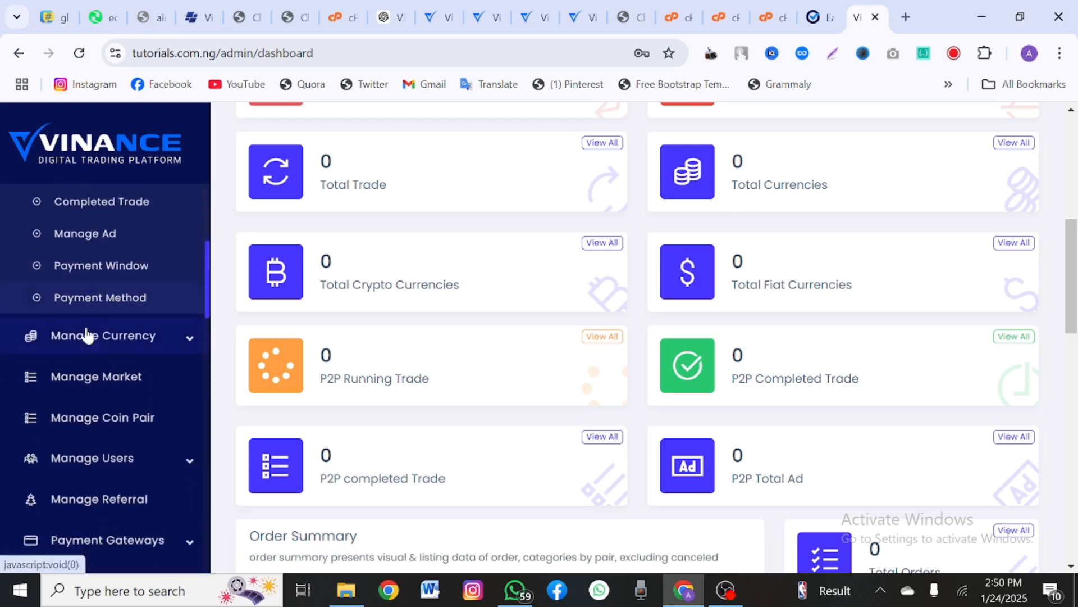
# Step: Expand currency and user management, then reveal the Payment Gateways options
pyautogui.click(85, 257)
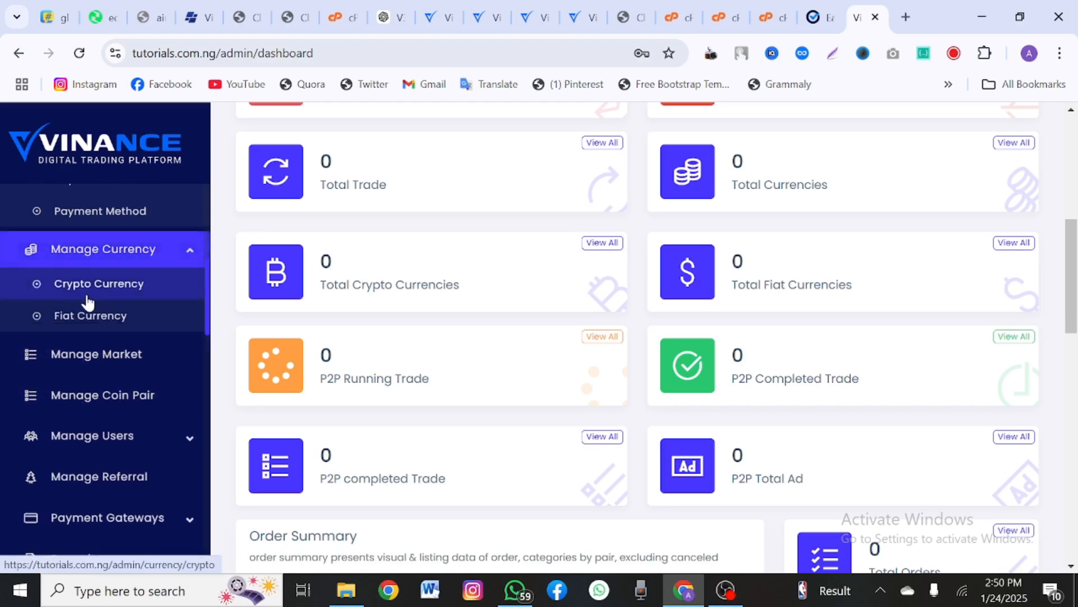
pyautogui.scroll(-4, 132, 407)
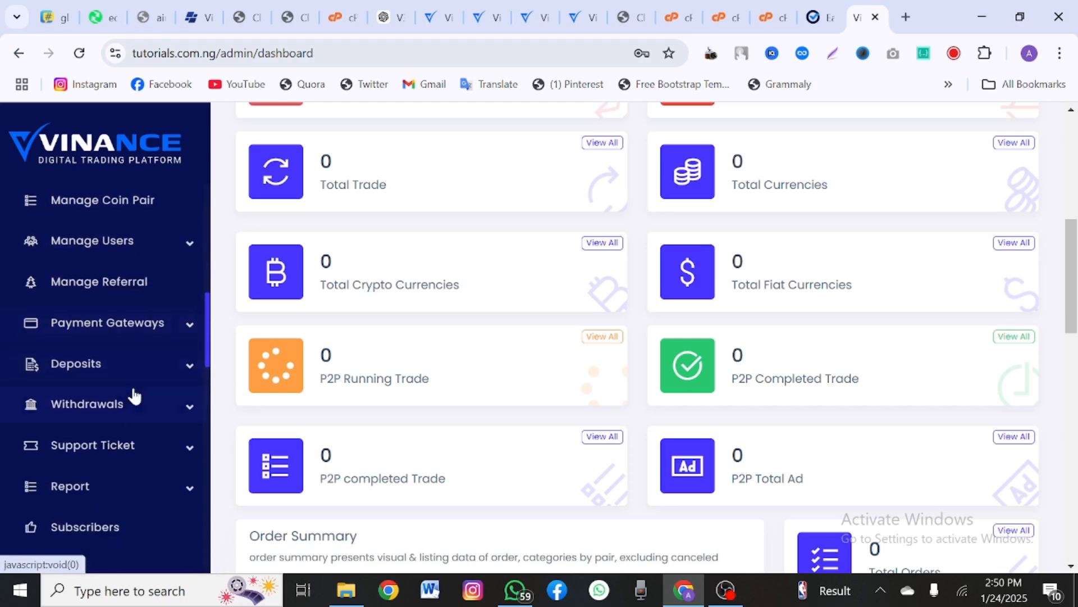
pyautogui.click(117, 226)
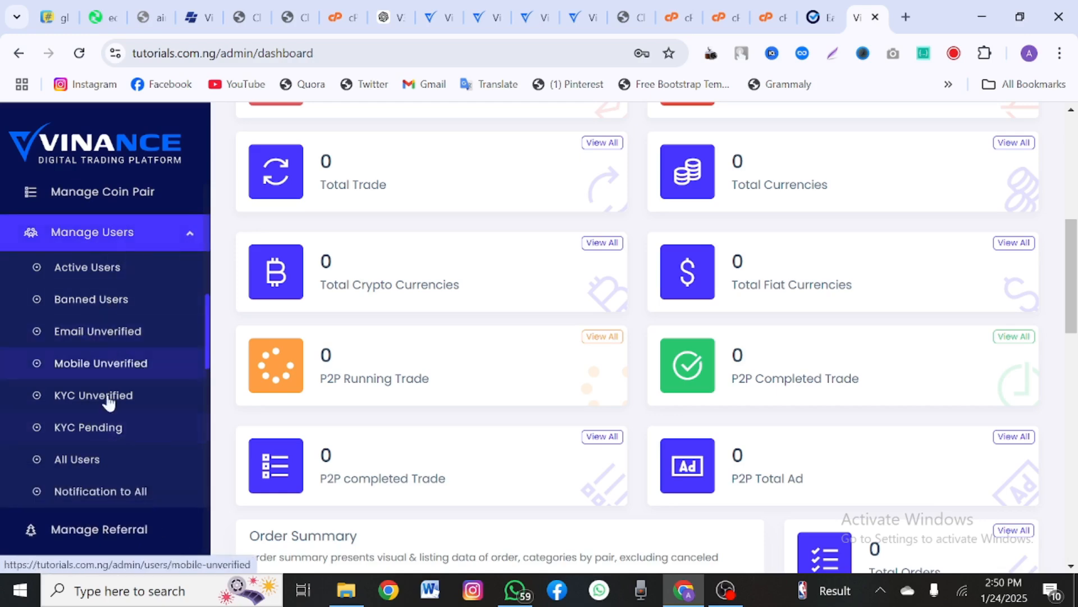
pyautogui.scroll(-3, 115, 452)
pyautogui.scroll(3, 111, 415)
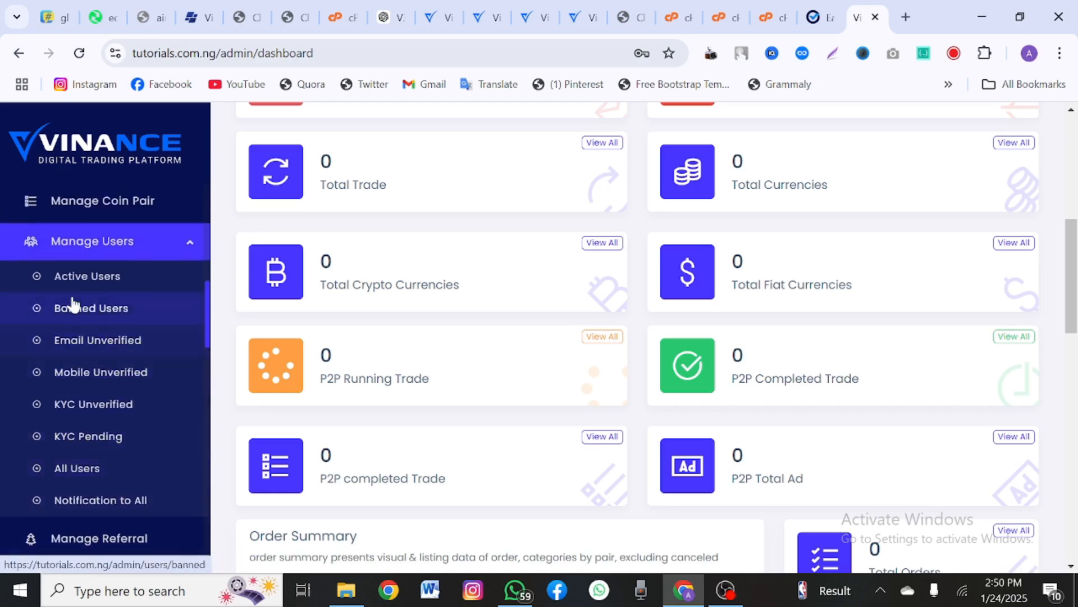
pyautogui.scroll(-5, 120, 441)
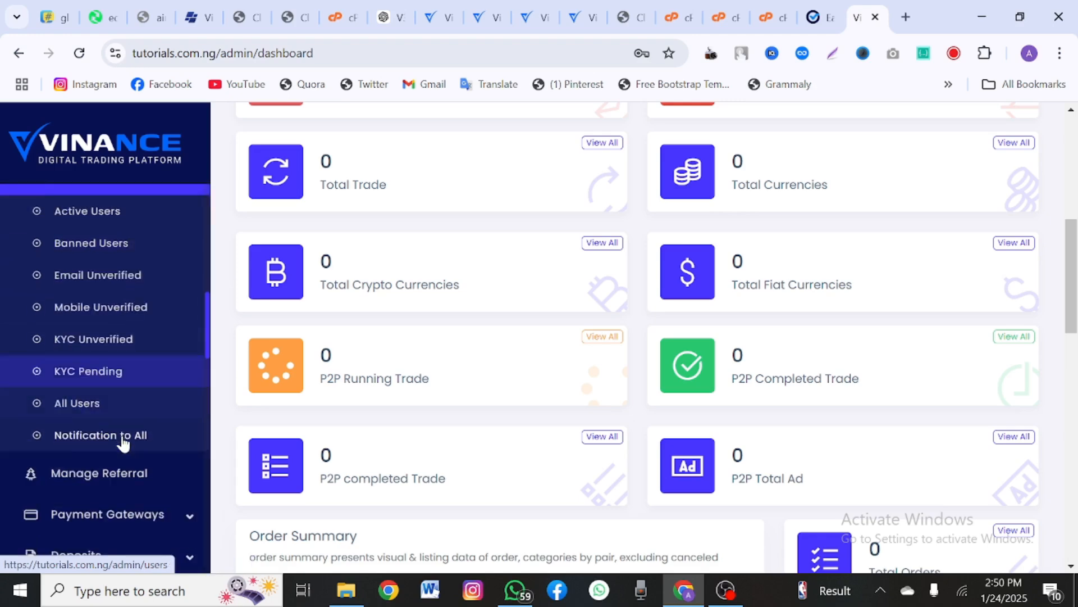
pyautogui.scroll(-2, 122, 441)
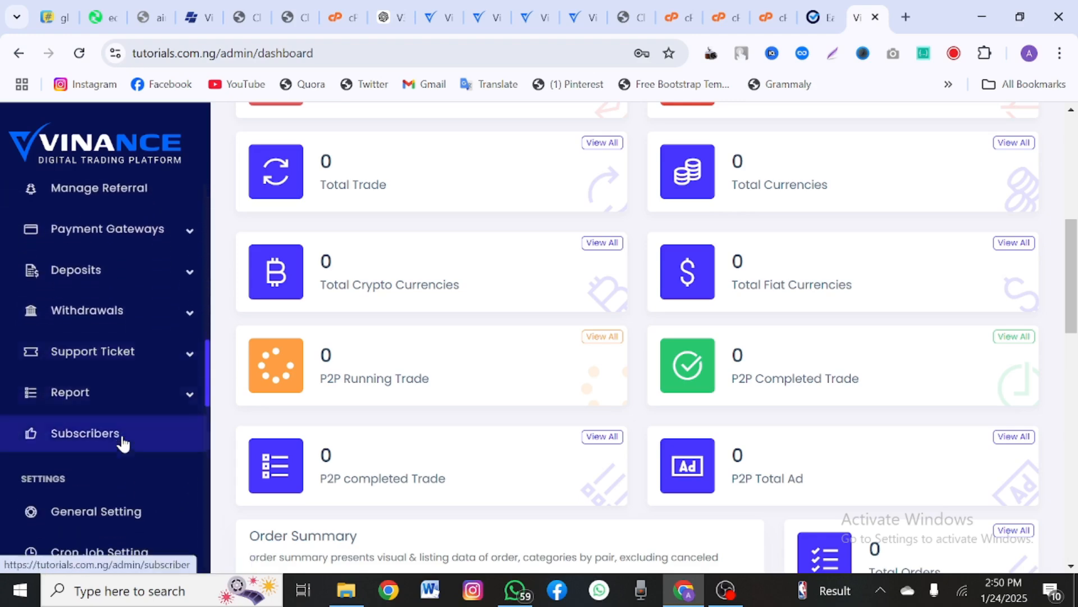
pyautogui.click(108, 231)
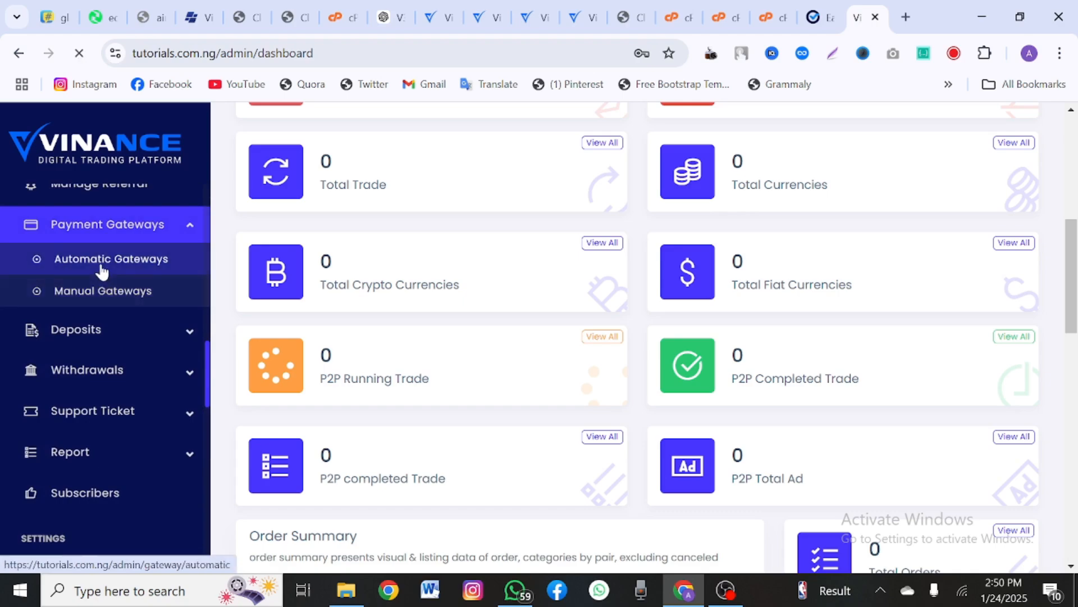
# Step: Scroll through the Automatic Gateways table from Authorize.net to VoguePay, noting Flutterwave along the way
pyautogui.scroll(-1, 299, 380)
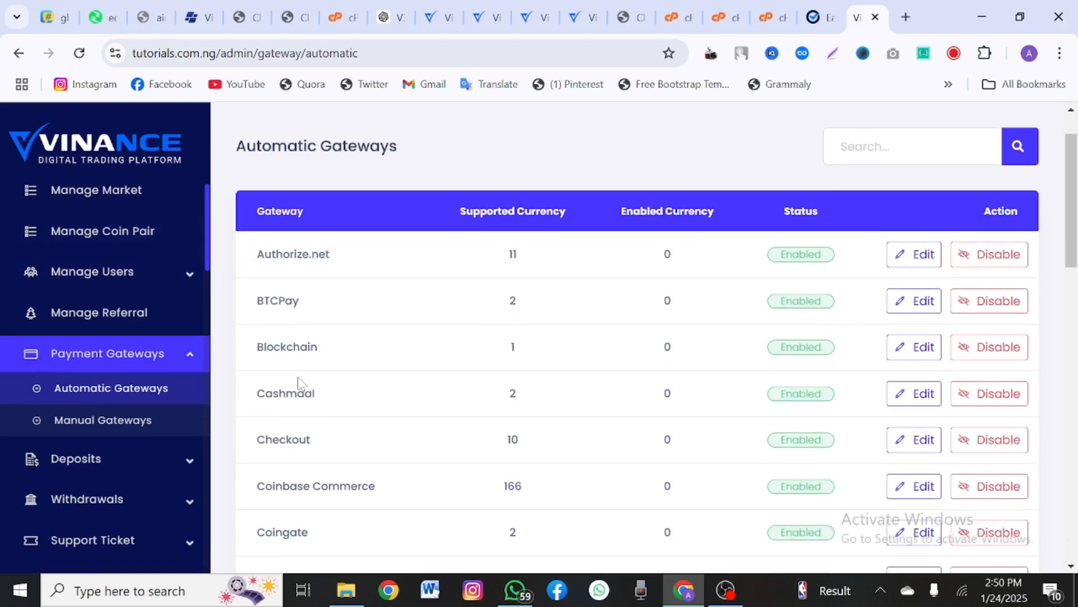
pyautogui.scroll(-1, 298, 380)
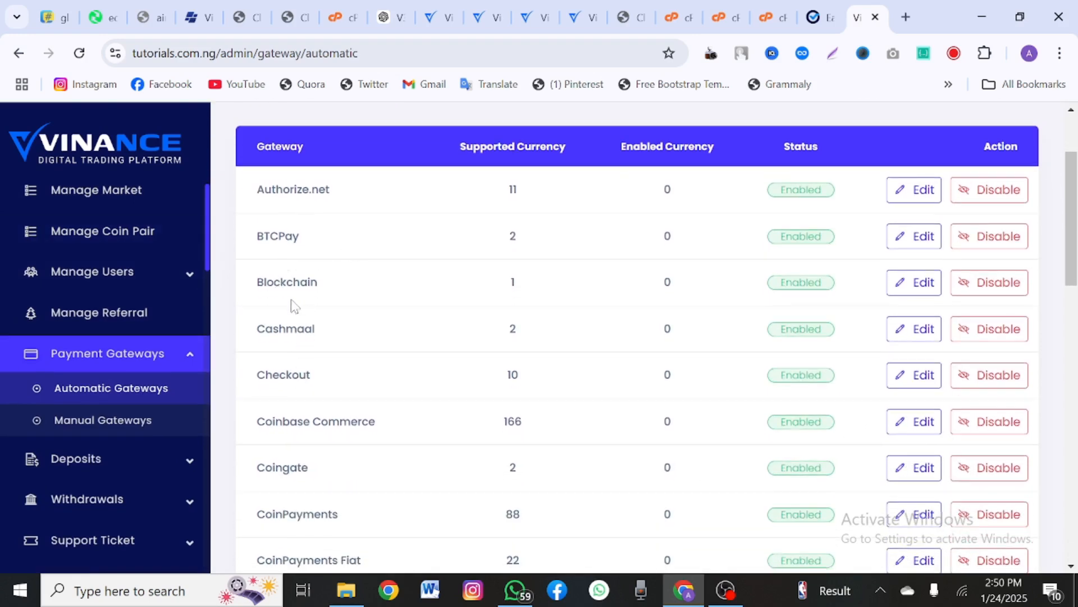
pyautogui.scroll(-1, 338, 313)
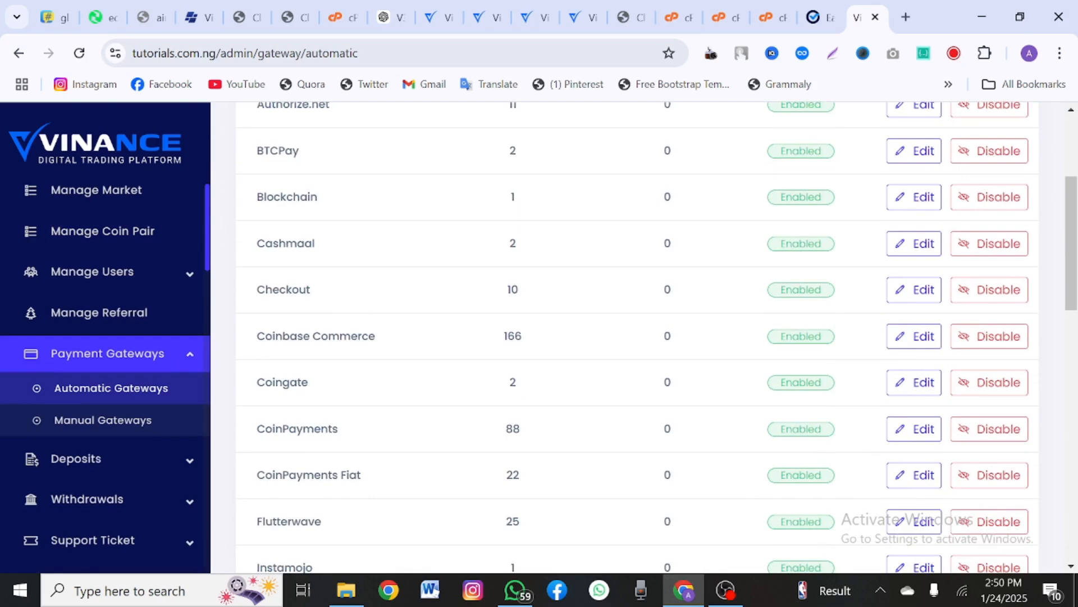
pyautogui.scroll(-1, 637, 337)
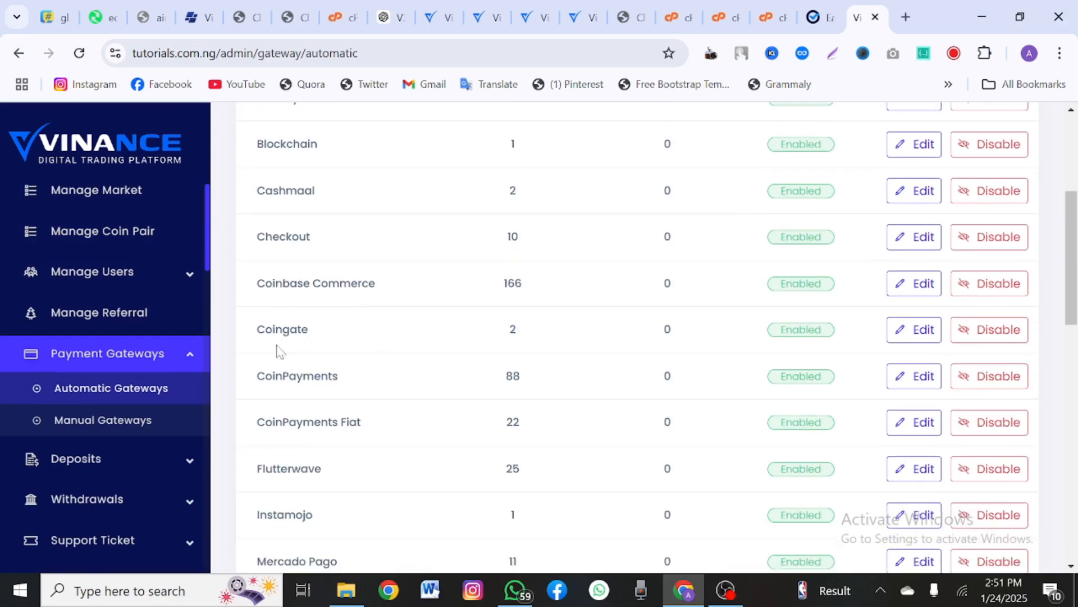
pyautogui.scroll(-1, 348, 401)
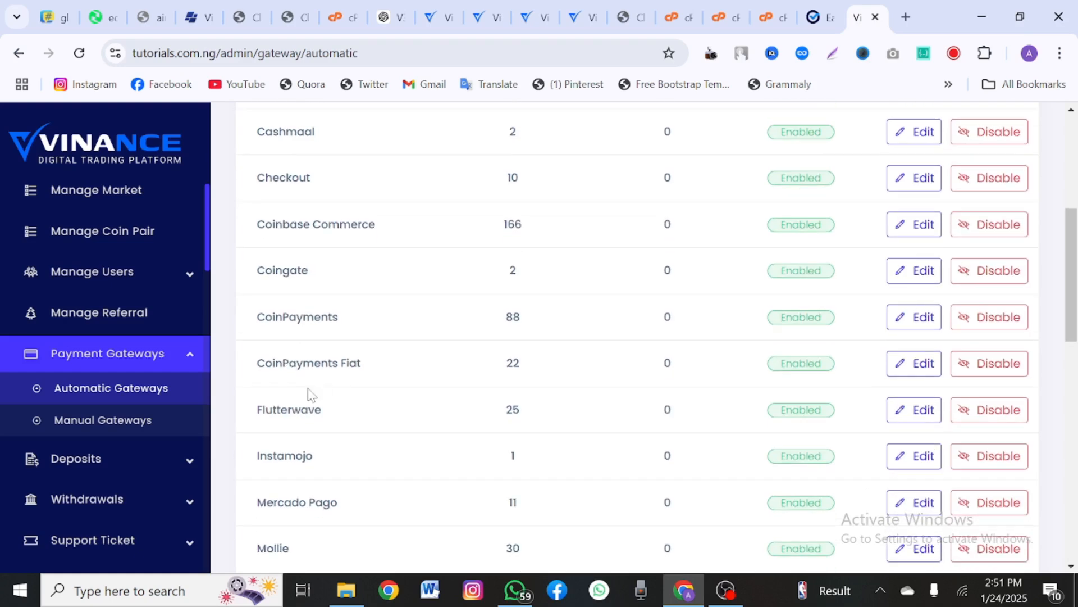
pyautogui.scroll(-4, 324, 403)
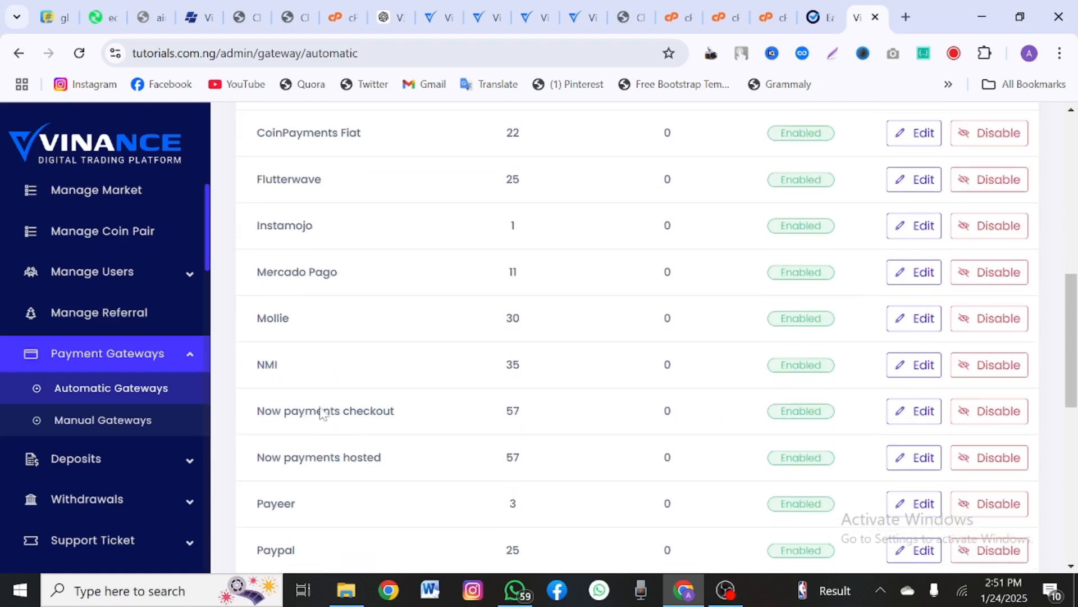
pyautogui.moveTo(263, 182); pyautogui.dragTo(301, 182)
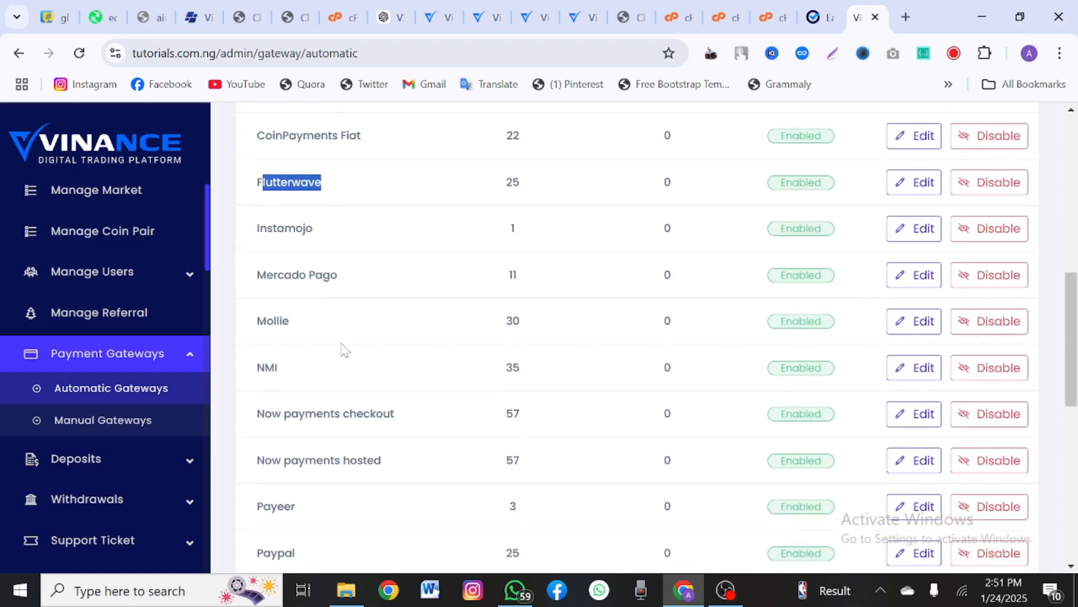
pyautogui.scroll(-2, 344, 350)
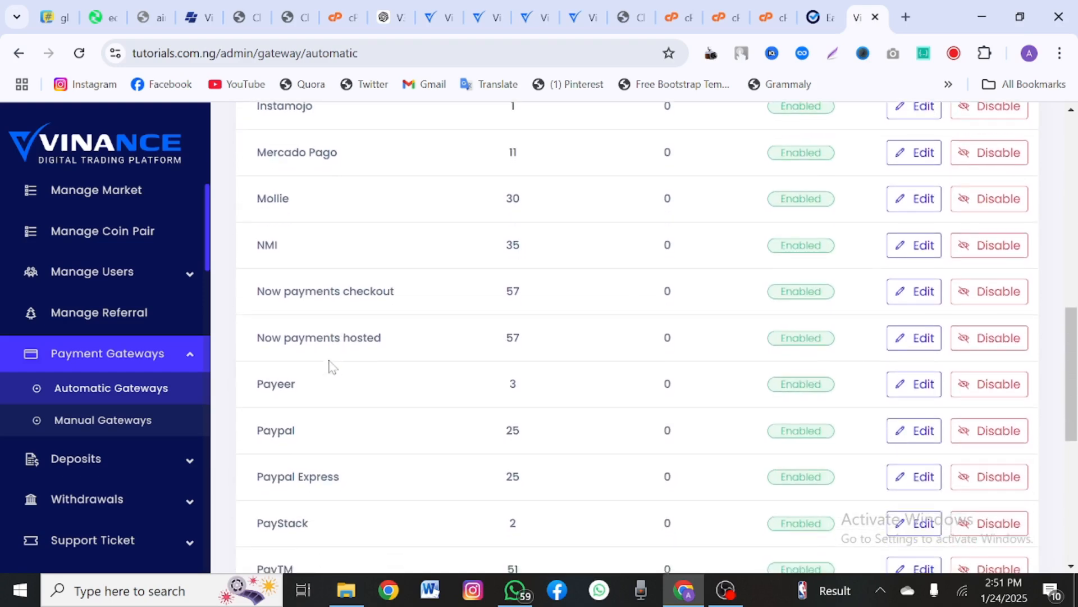
pyautogui.scroll(-1, 317, 354)
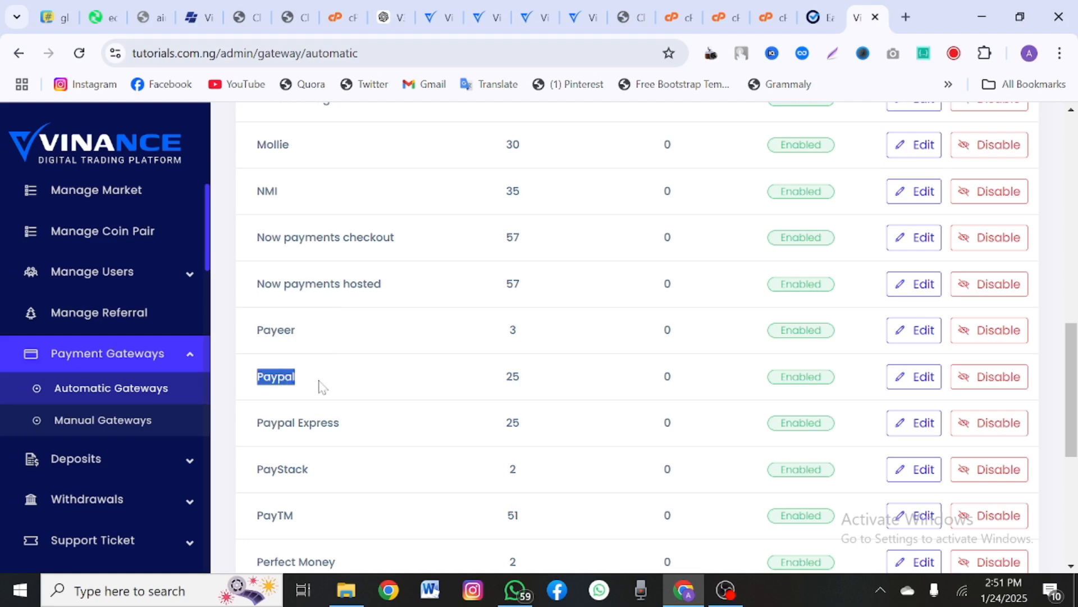
pyautogui.scroll(-2, 318, 386)
pyautogui.scroll(-1, 337, 370)
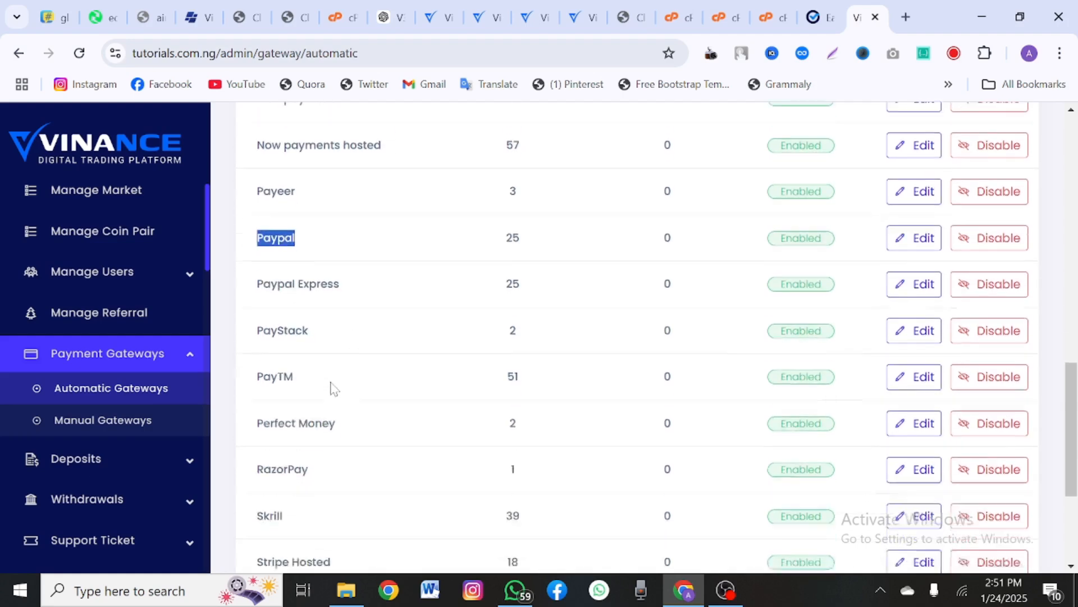
pyautogui.scroll(-3, 330, 444)
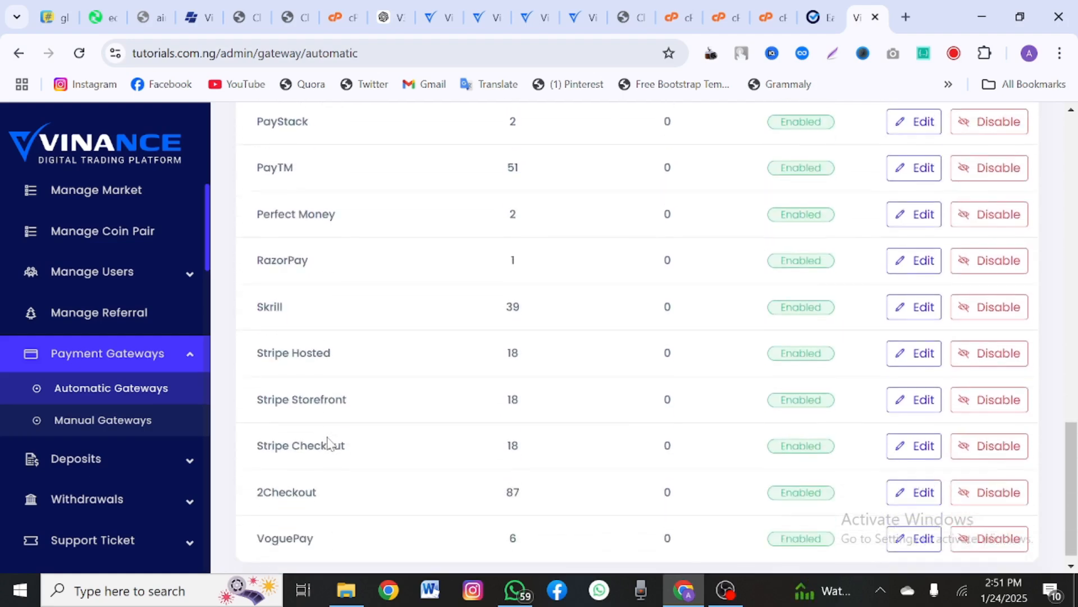
pyautogui.scroll(10, 327, 443)
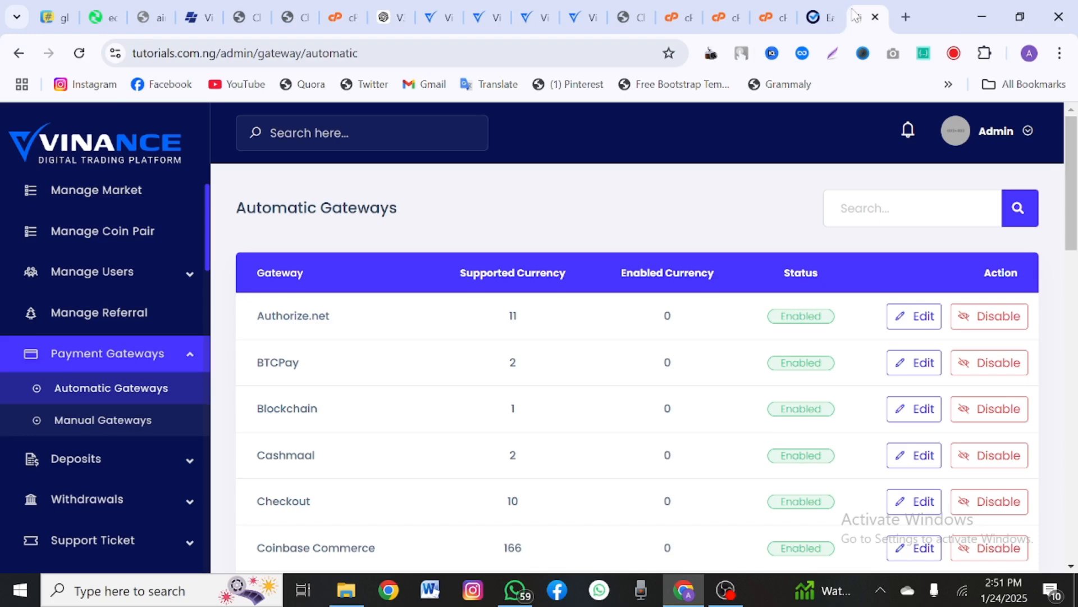
# Step: Capture the whole gateways page with GoFullPage, save it as a PNG, and return to the gateways list
pyautogui.click(891, 54)
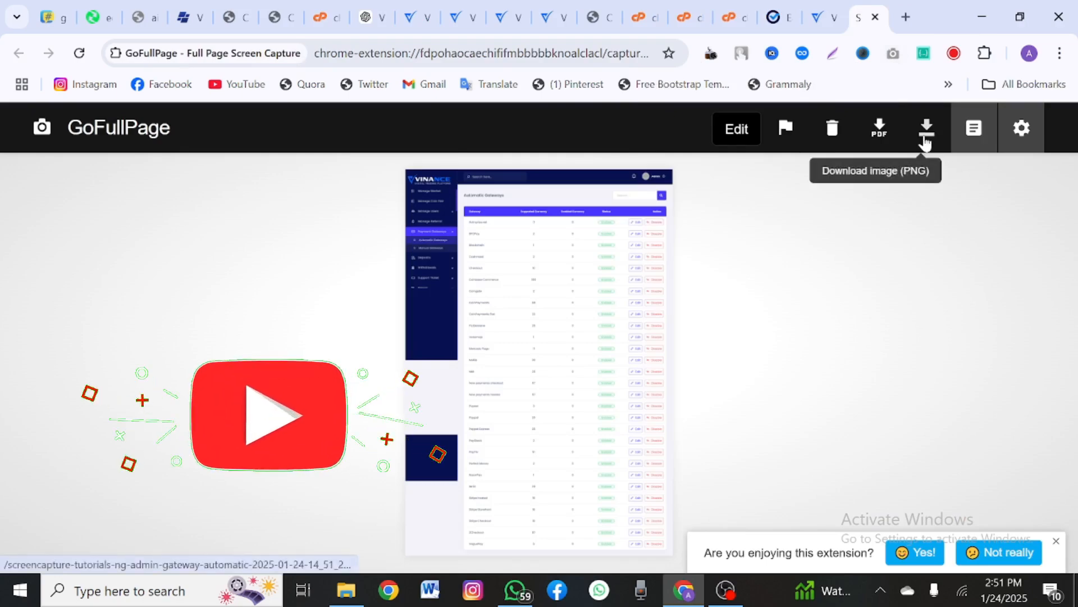
pyautogui.click(926, 144)
pyautogui.click(788, 7)
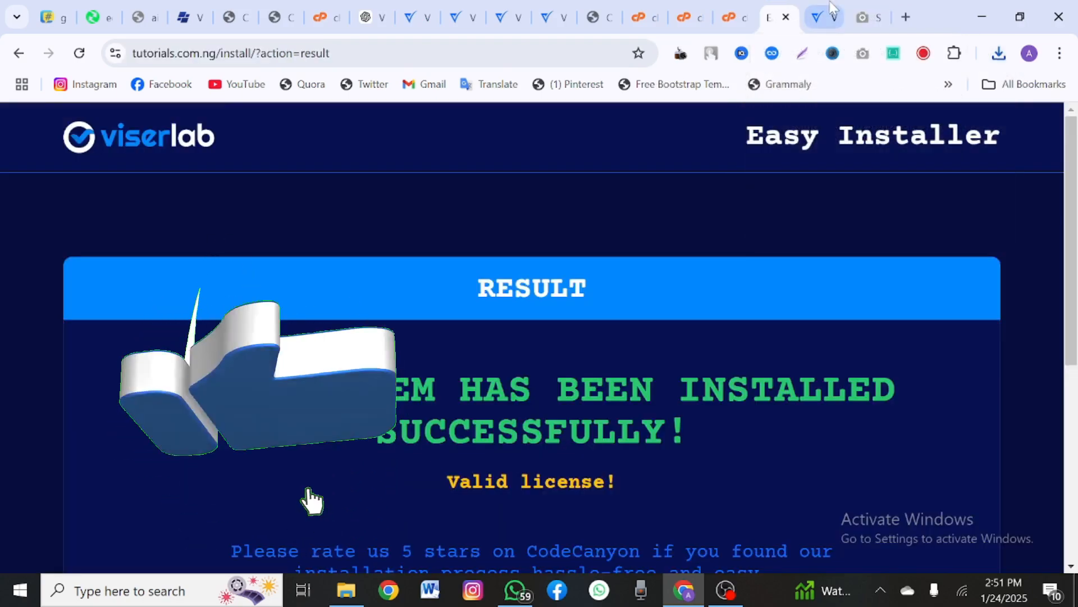
pyautogui.click(820, 17)
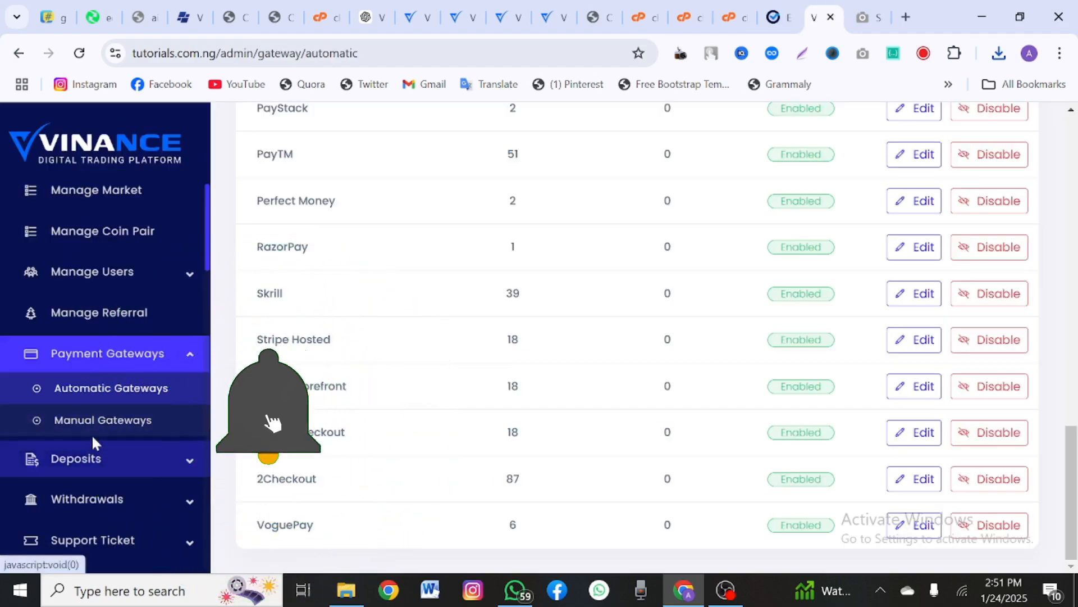
# Step: Open the empty Manual Gateways list and look over the blank Add Manual Gateway form fields
pyautogui.click(100, 434)
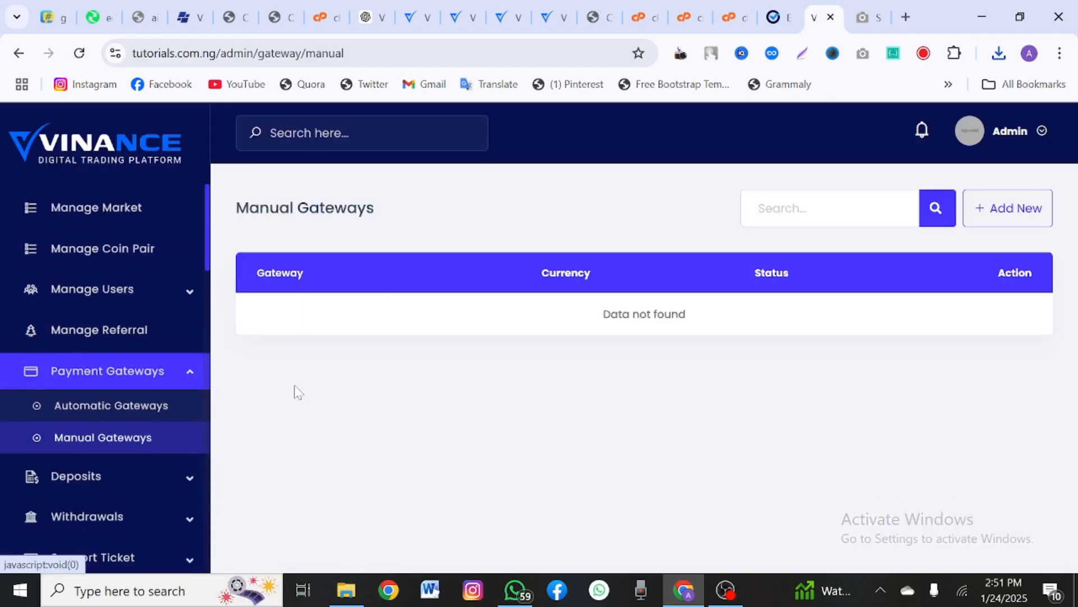
pyautogui.click(997, 217)
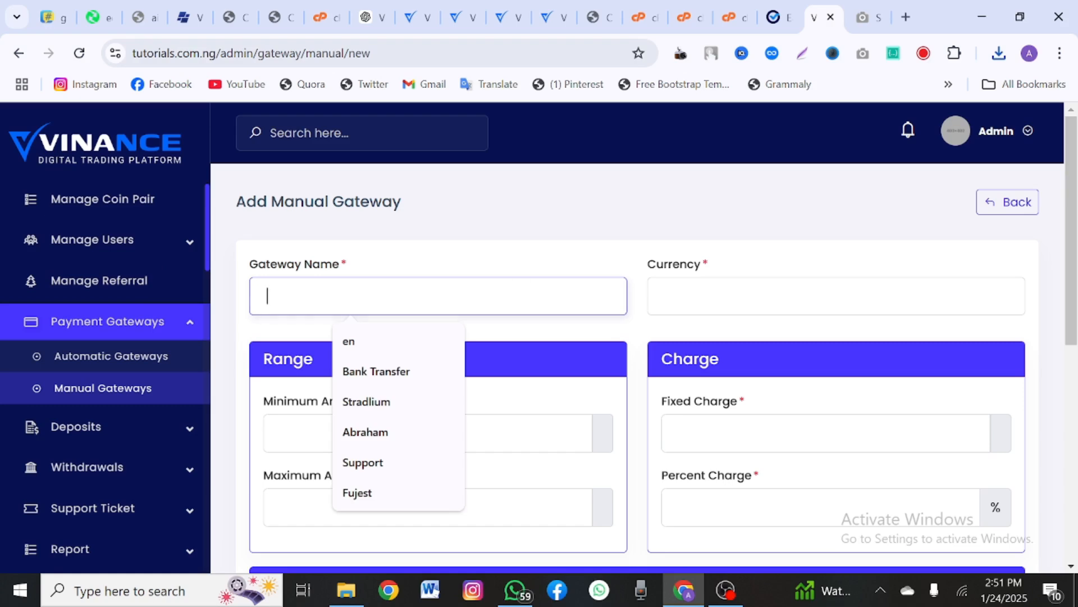
pyautogui.click(836, 296)
pyautogui.scroll(-1, 658, 138)
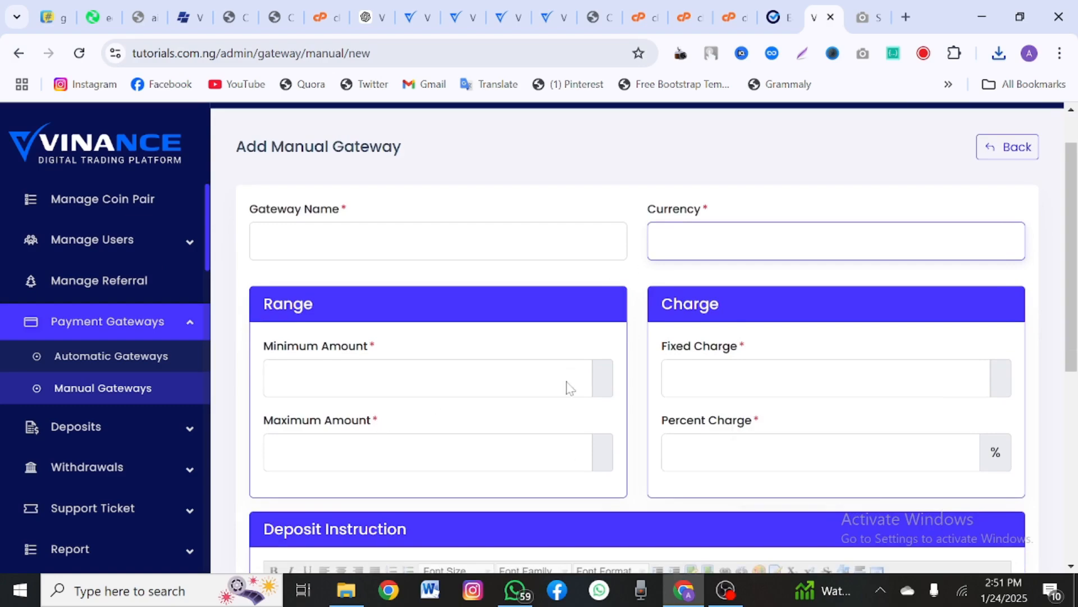
pyautogui.scroll(-3, 730, 381)
pyautogui.click(730, 387)
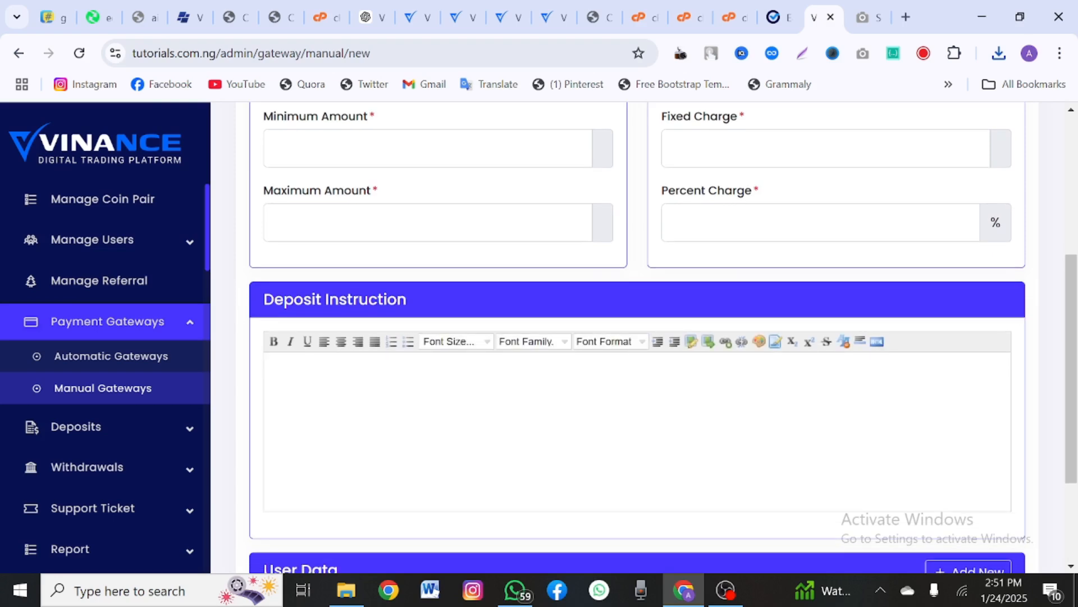
pyautogui.scroll(1, 637, 337)
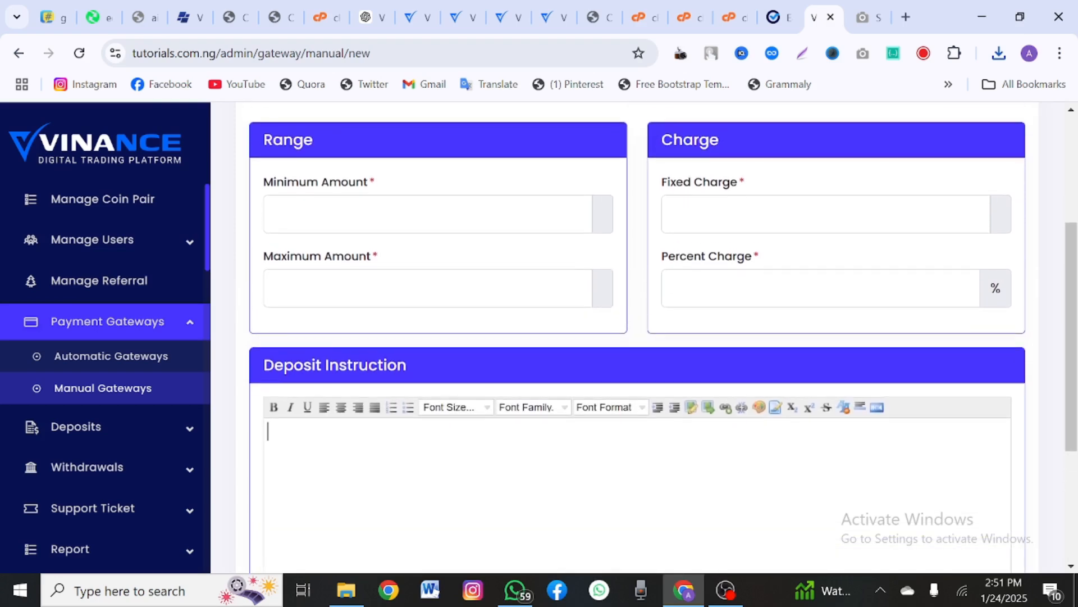
pyautogui.scroll(3, 127, 388)
pyautogui.scroll(-5, 128, 390)
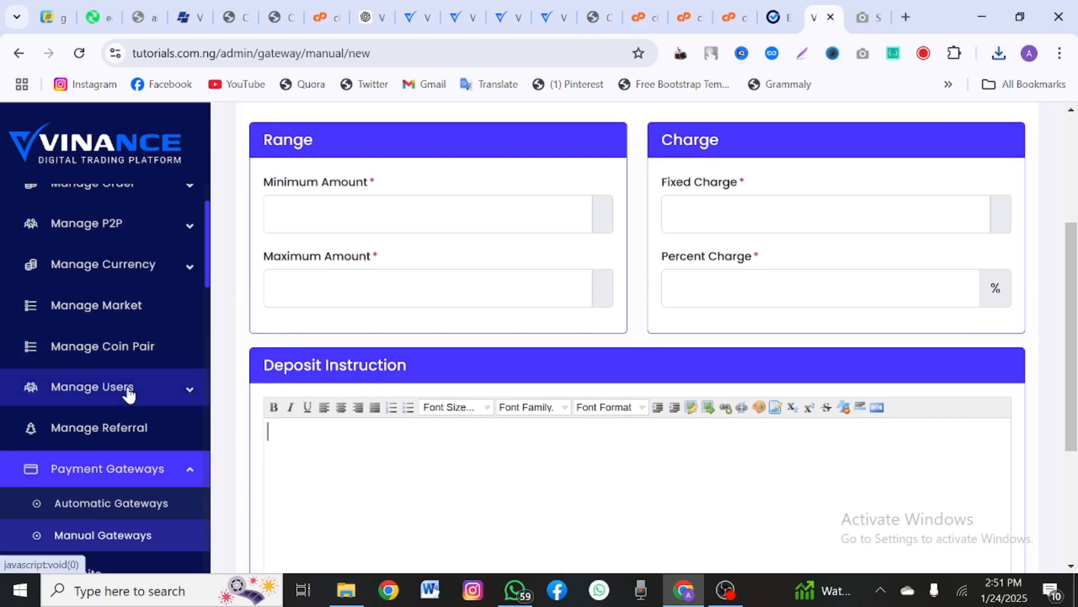
pyautogui.scroll(-2, 134, 369)
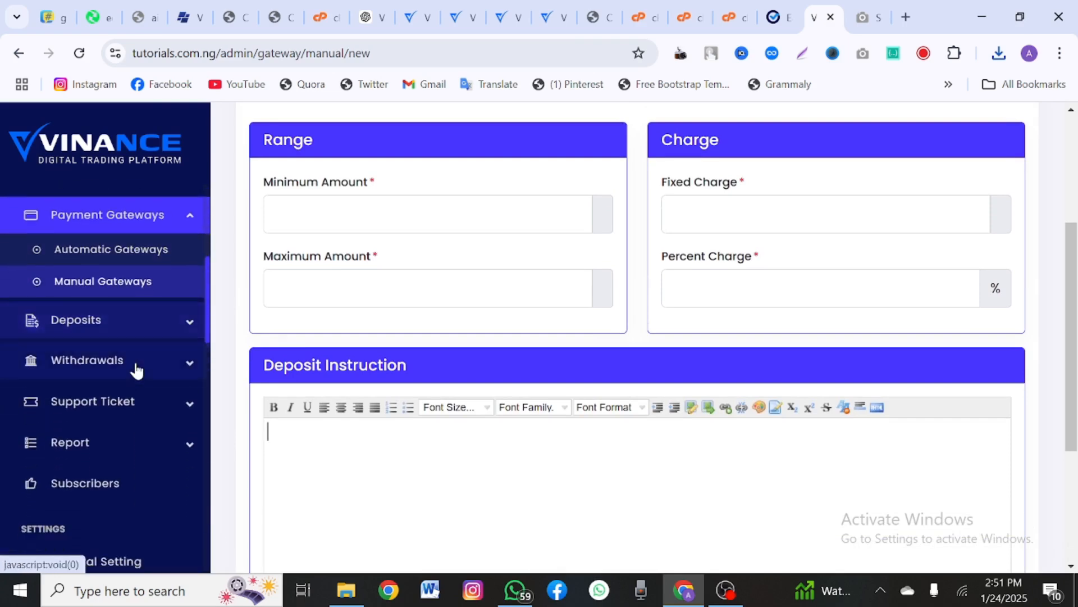
# Step: Expand the Withdrawals, Deposits and Support Ticket menus in the sidebar
pyautogui.click(147, 336)
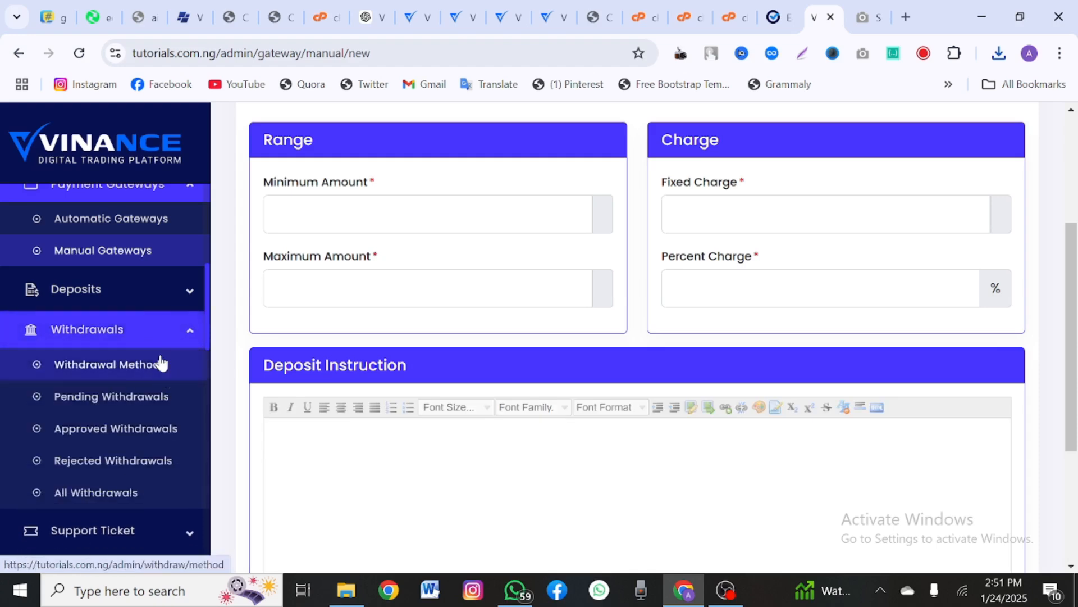
pyautogui.click(180, 291)
pyautogui.scroll(-6, 156, 361)
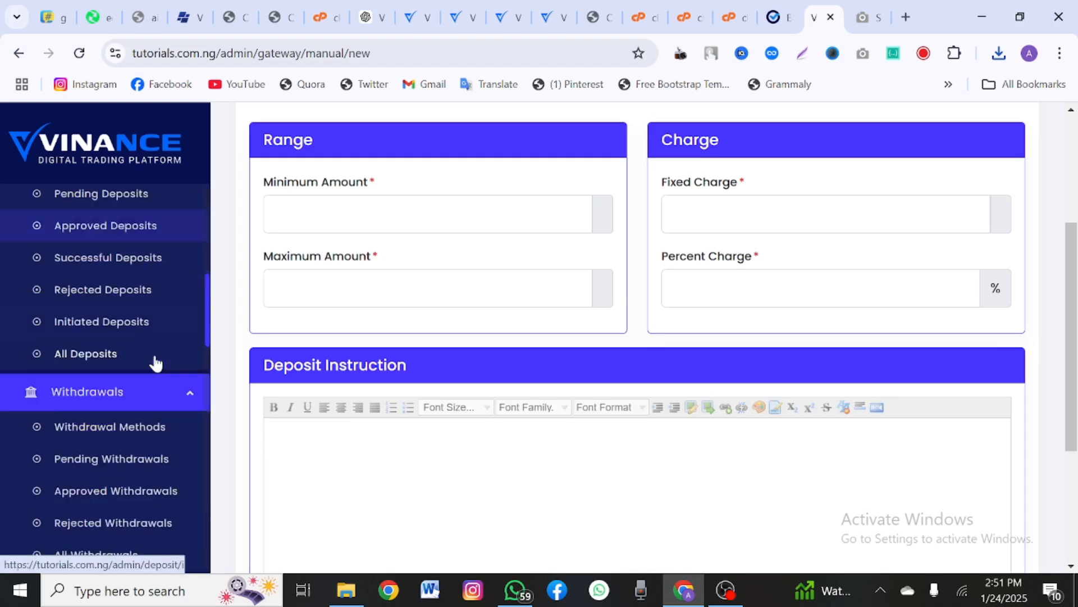
pyautogui.click(142, 299)
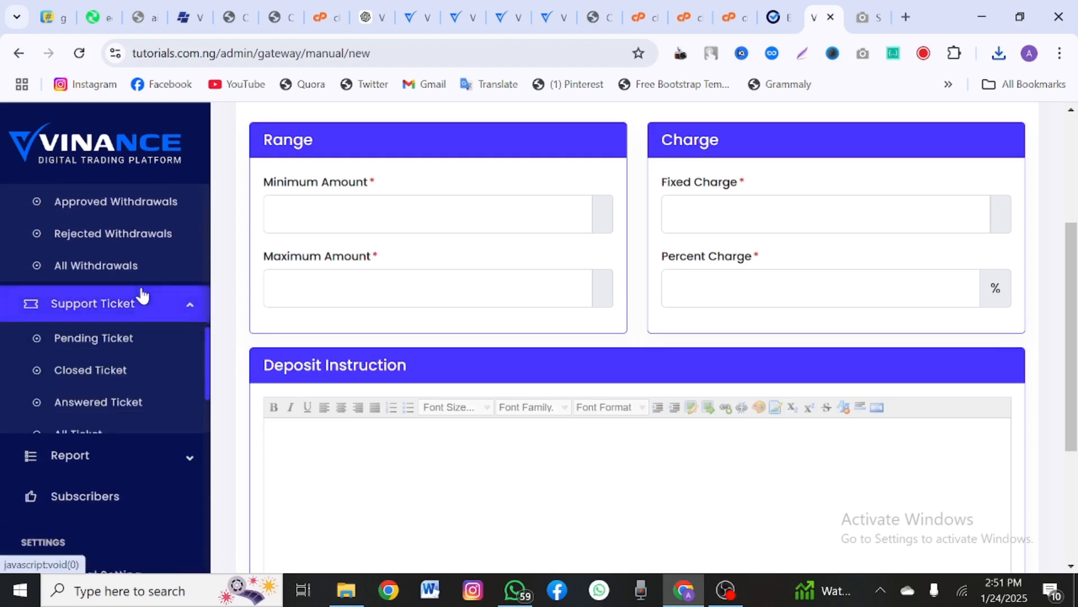
# Step: Check the Vinance site title and USD currency in General Setting, then go to System Configuration
pyautogui.scroll(-6, 102, 346)
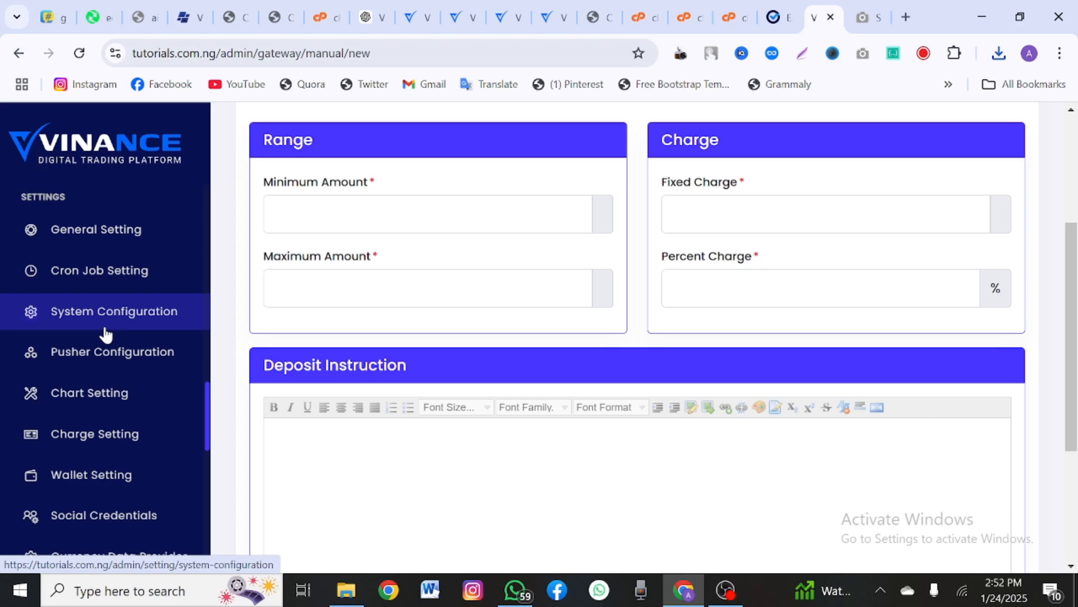
pyautogui.scroll(1, 107, 335)
pyautogui.scroll(-1, 107, 335)
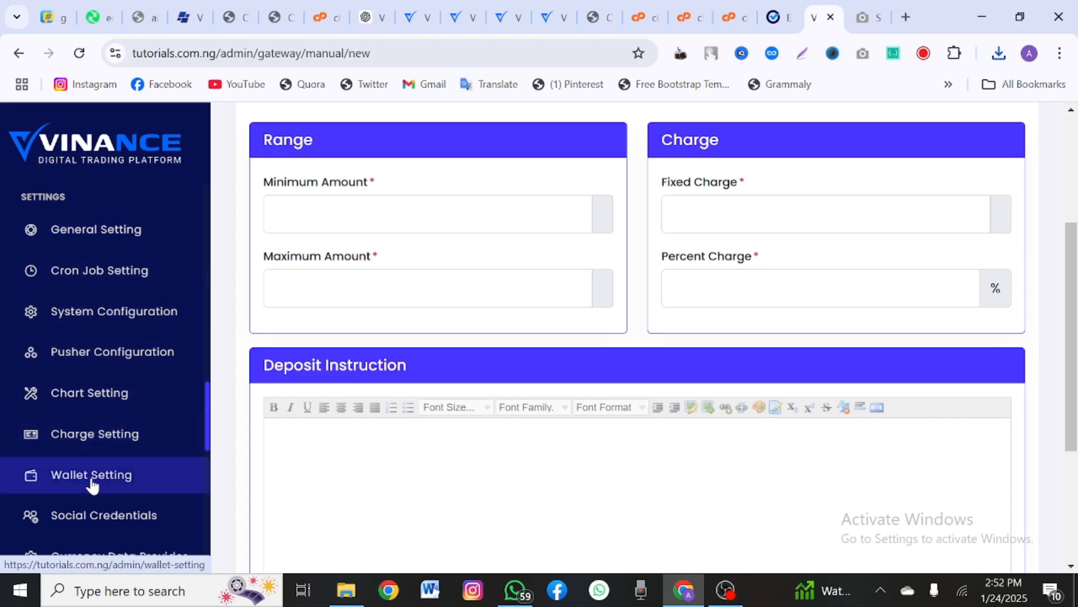
pyautogui.click(78, 243)
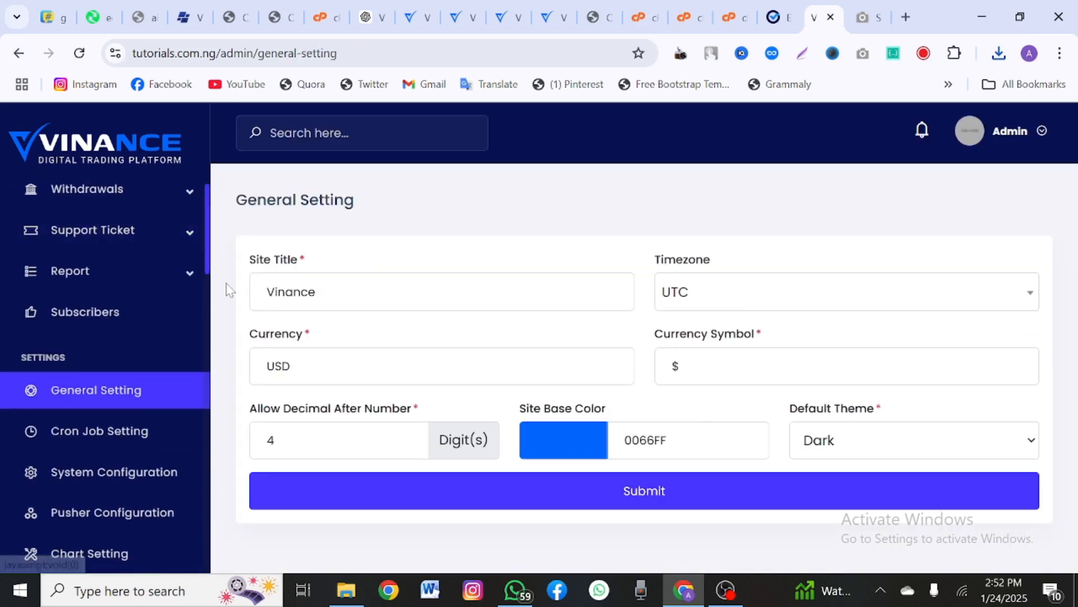
pyautogui.doubleClick(316, 292)
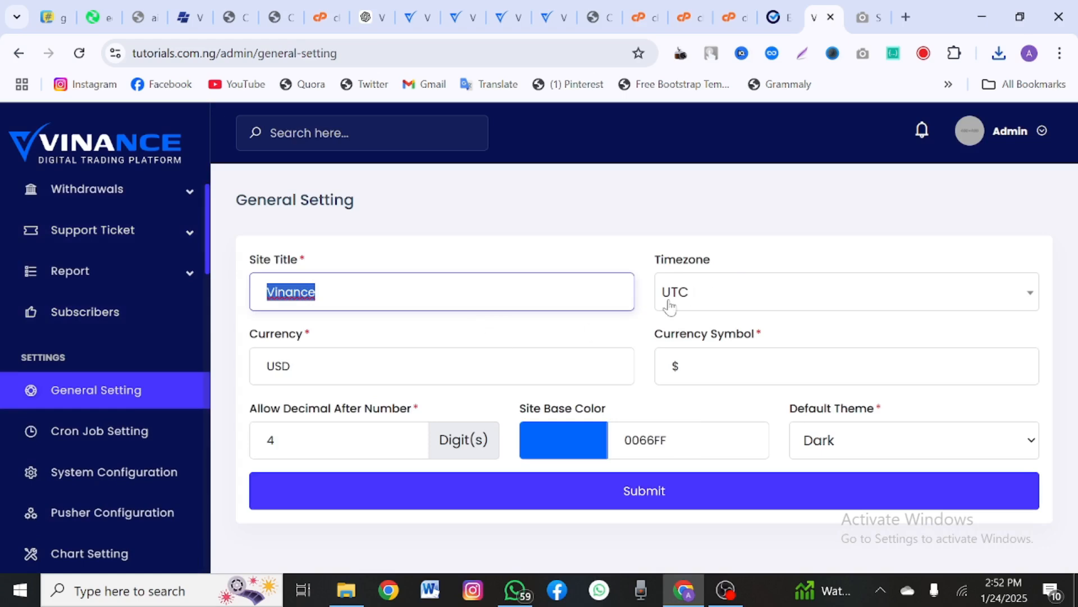
pyautogui.click(293, 367)
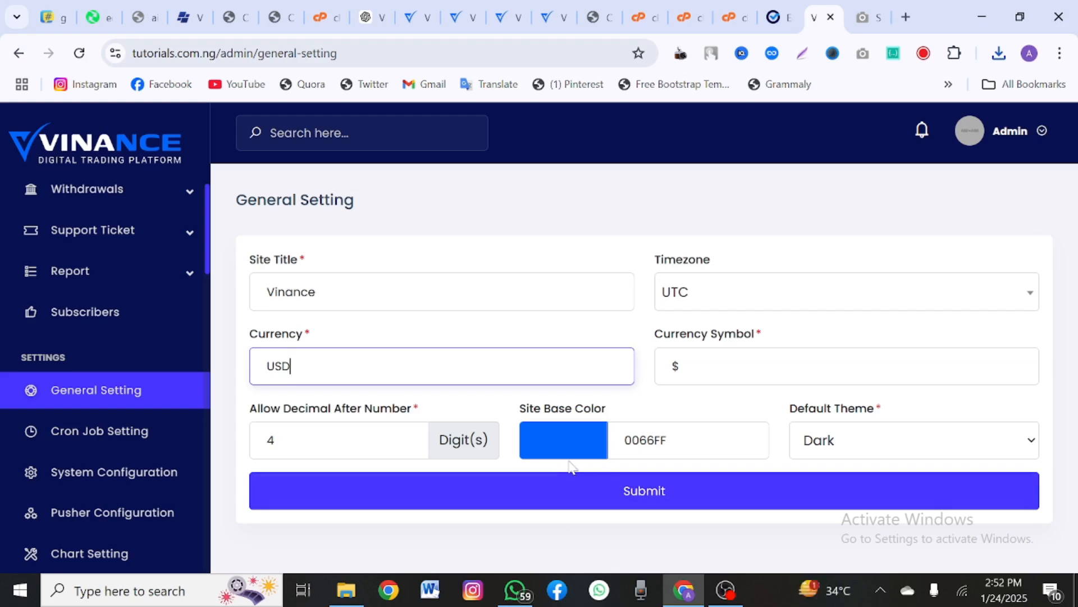
pyautogui.click(76, 447)
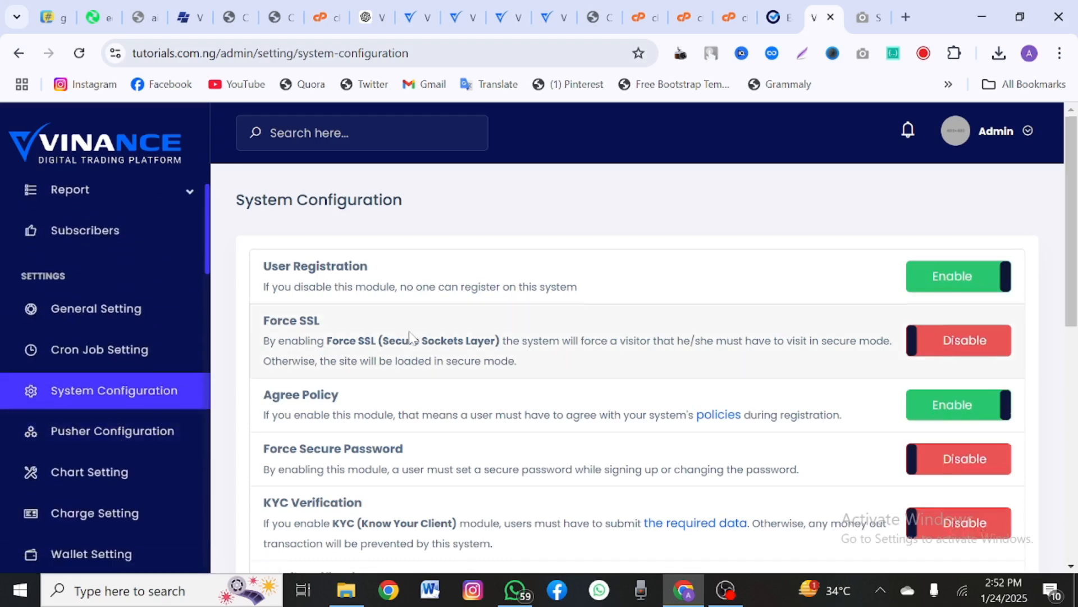
# Step: Enable Force SSL and disable Agree Policy in System Configuration
pyautogui.scroll(-1, 414, 338)
pyautogui.moveTo(403, 254); pyautogui.dragTo(230, 268)
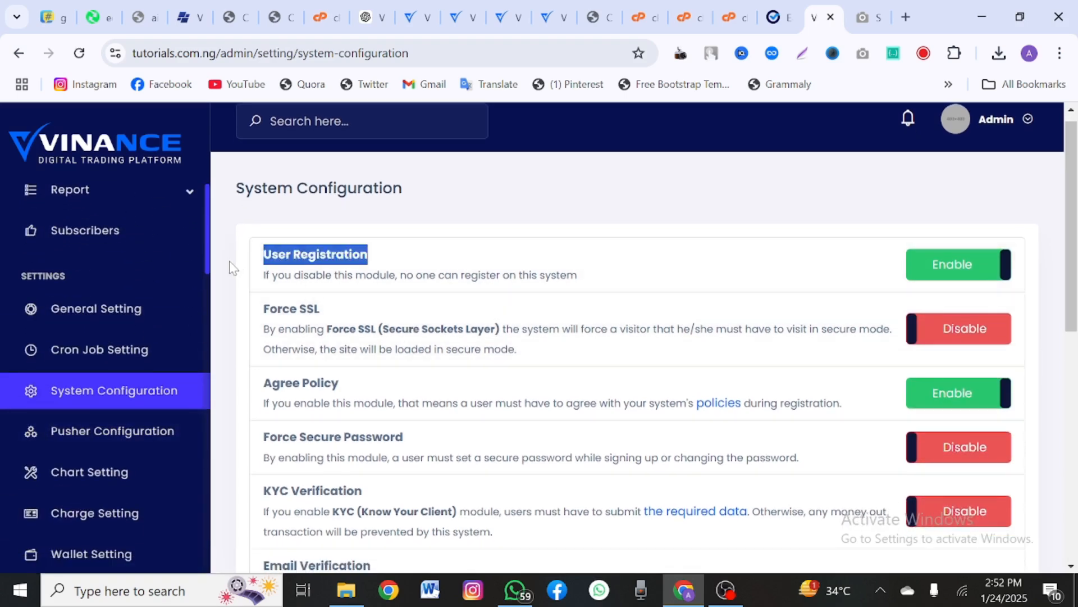
pyautogui.click(924, 331)
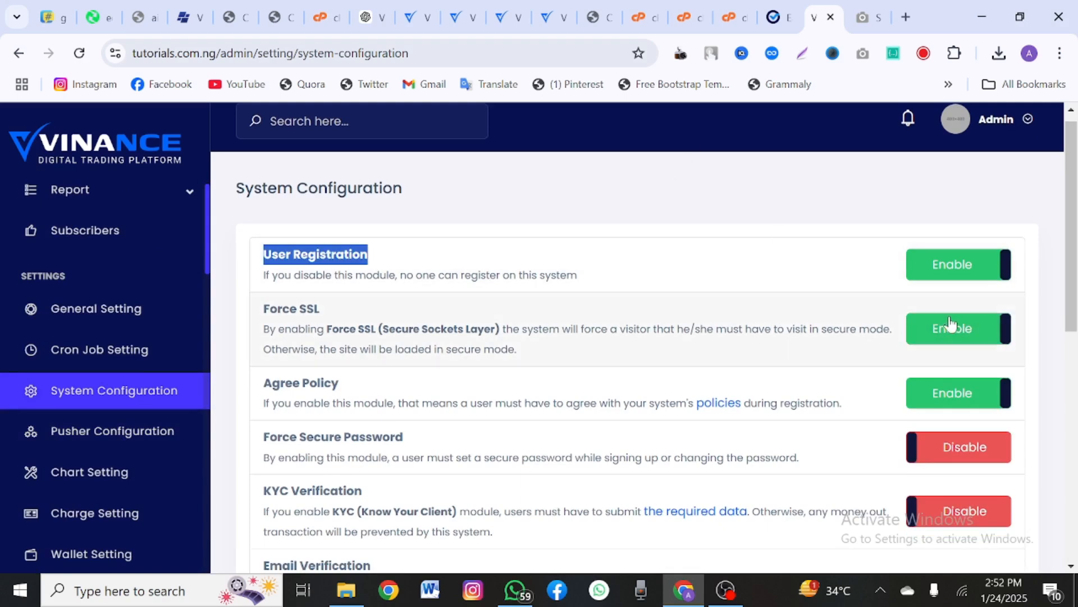
pyautogui.scroll(-1, 368, 362)
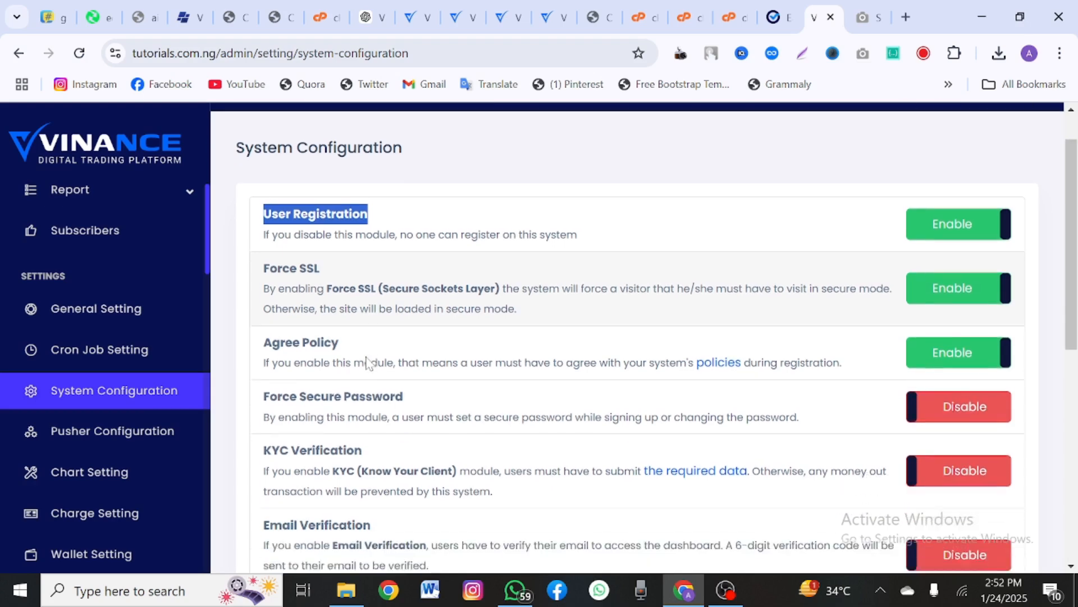
pyautogui.moveTo(349, 339); pyautogui.dragTo(264, 332)
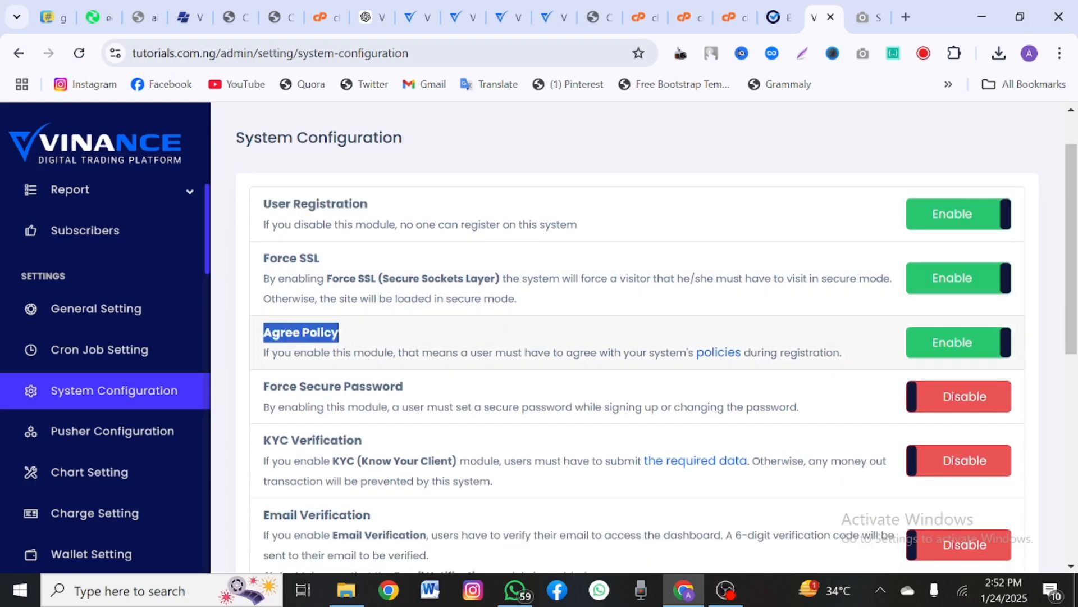
pyautogui.click(931, 341)
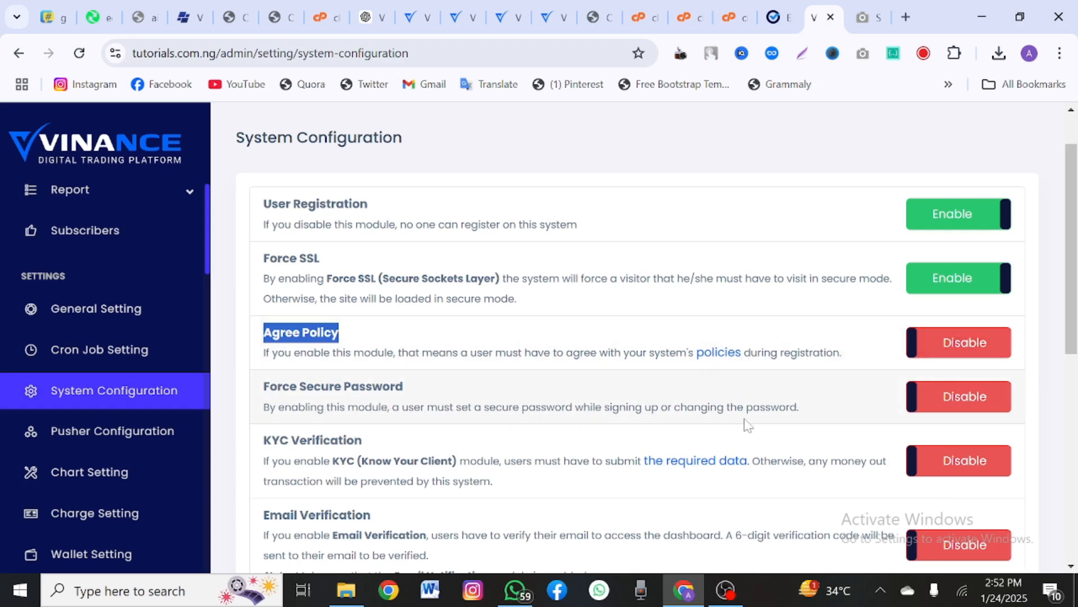
# Step: Scroll the remaining configuration options and go to Pusher Configuration
pyautogui.scroll(-2, 535, 499)
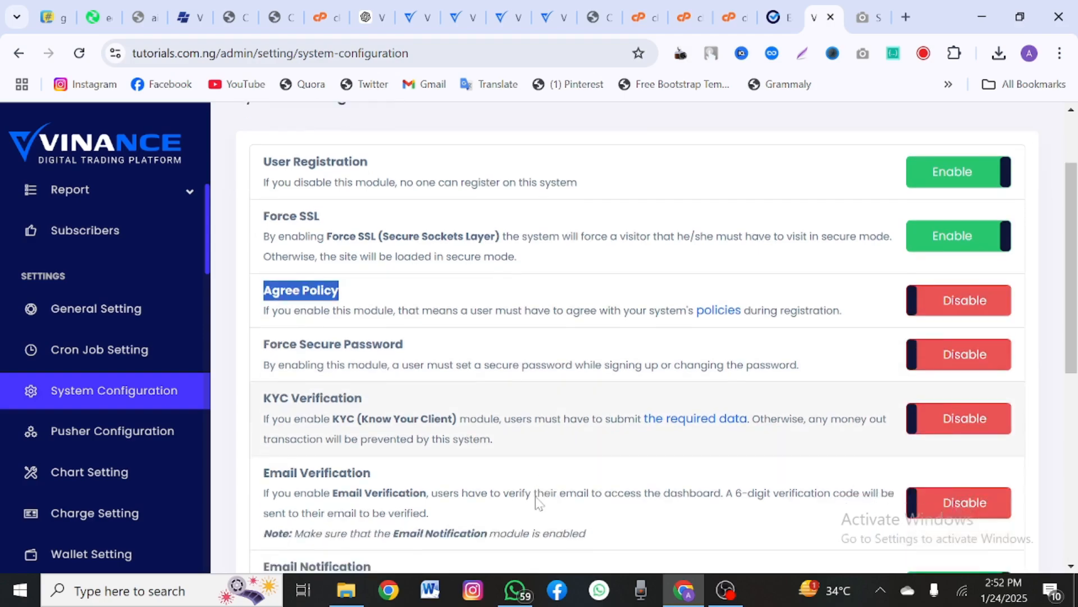
pyautogui.scroll(-2, 731, 404)
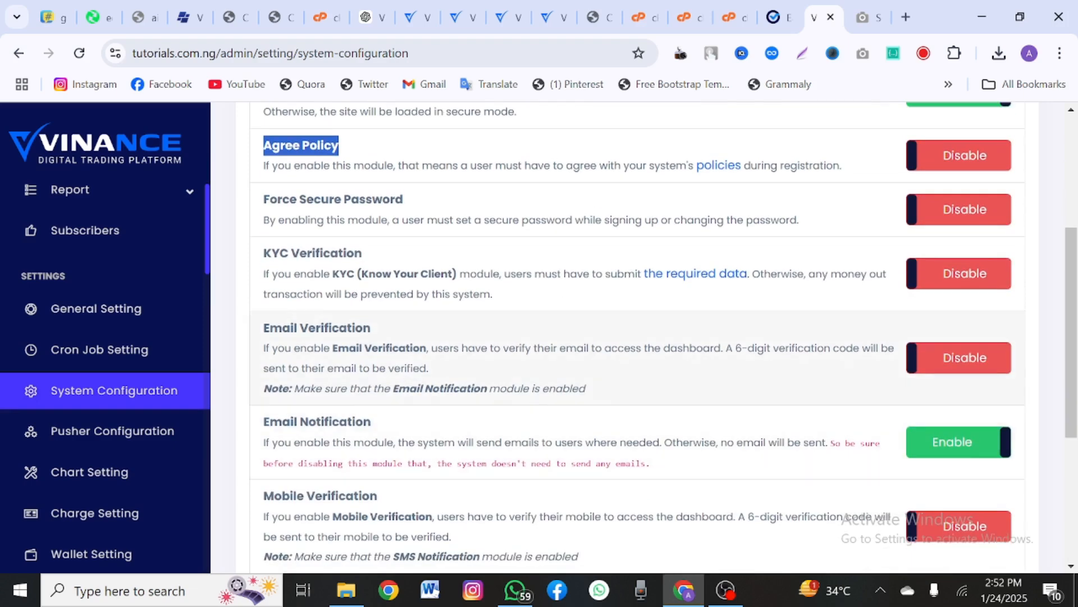
pyautogui.scroll(2, 613, 377)
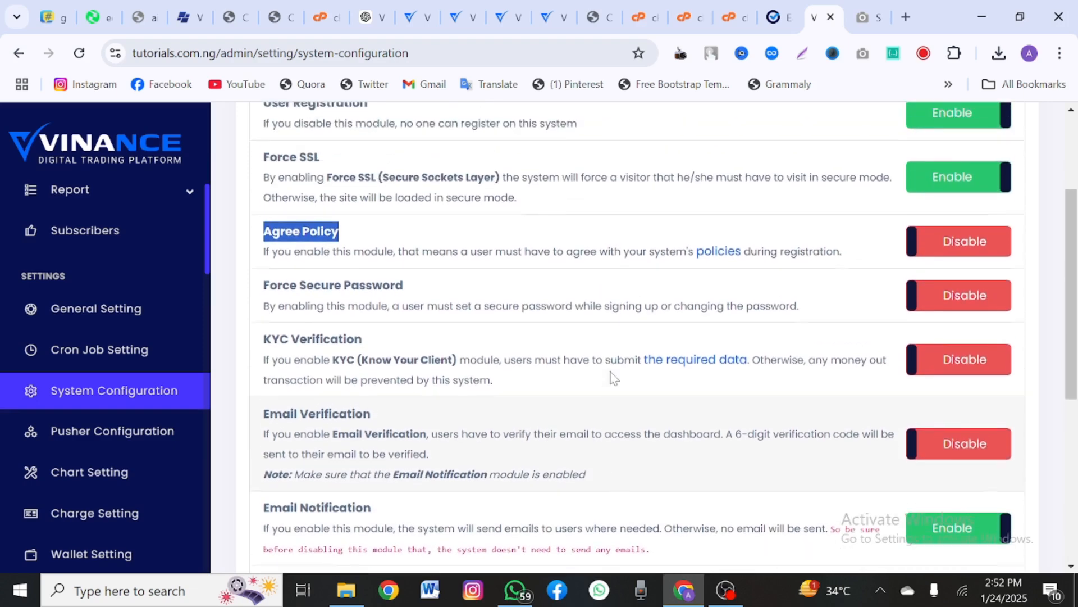
pyautogui.scroll(-2, 612, 377)
pyautogui.scroll(-3, 474, 416)
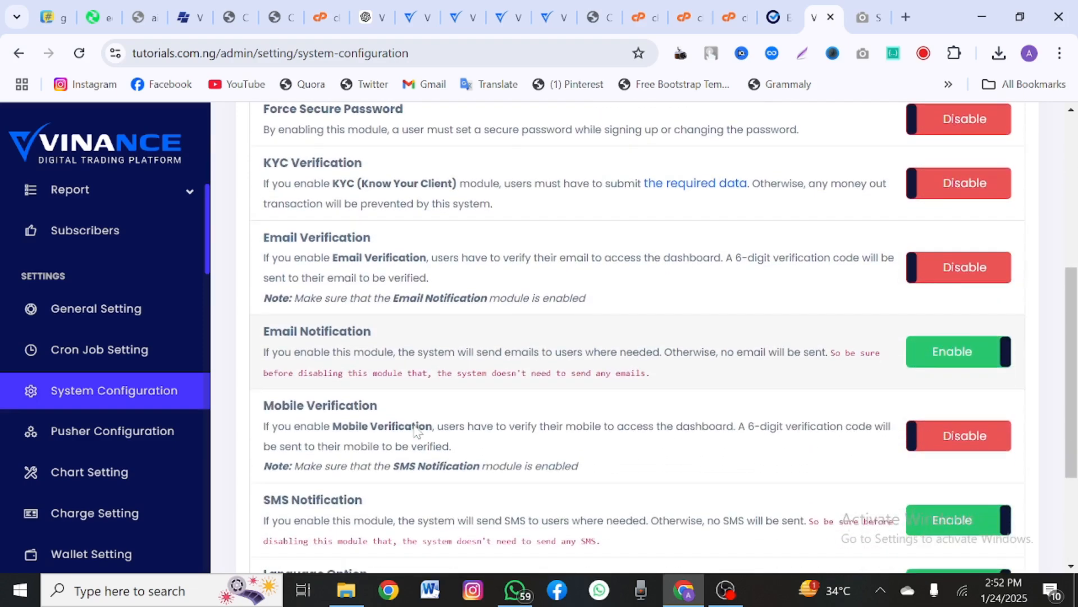
pyautogui.scroll(-2, 379, 457)
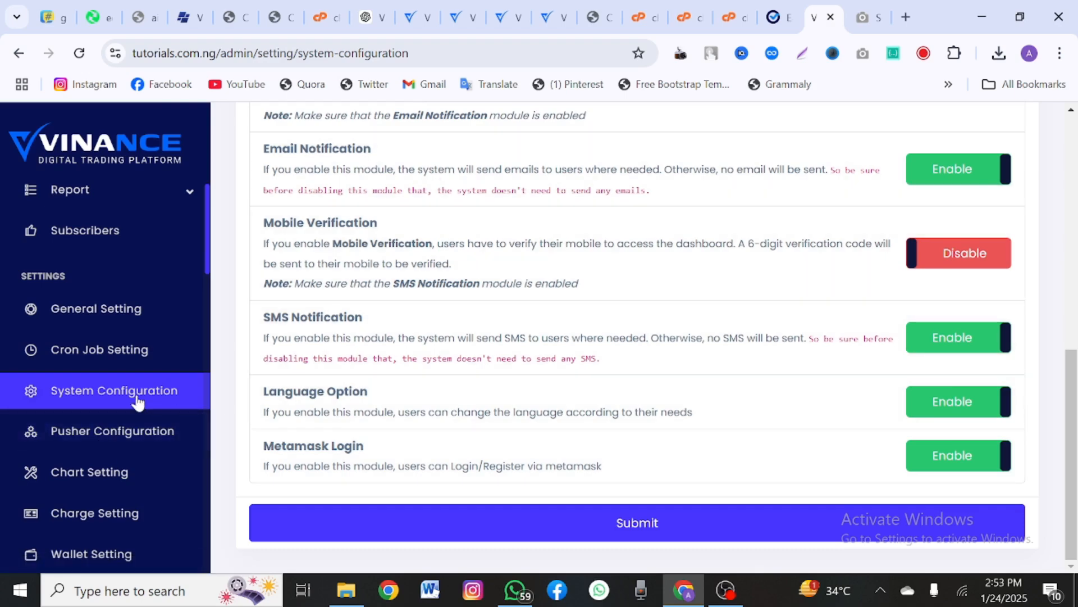
pyautogui.click(113, 431)
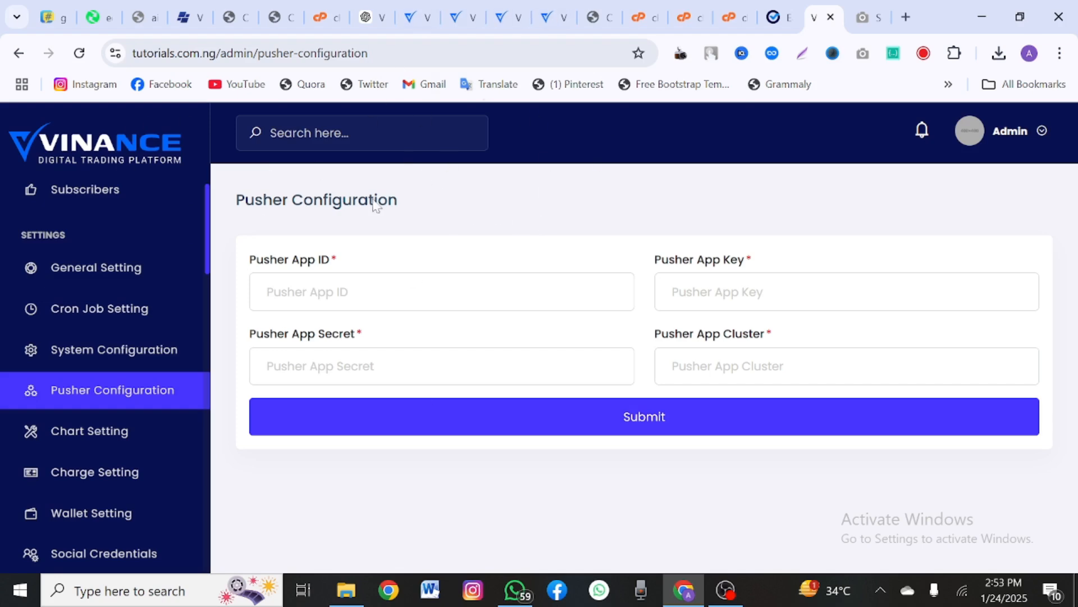
# Step: Inspect the empty Pusher App ID, App Key and App Secret fields
pyautogui.click(442, 292)
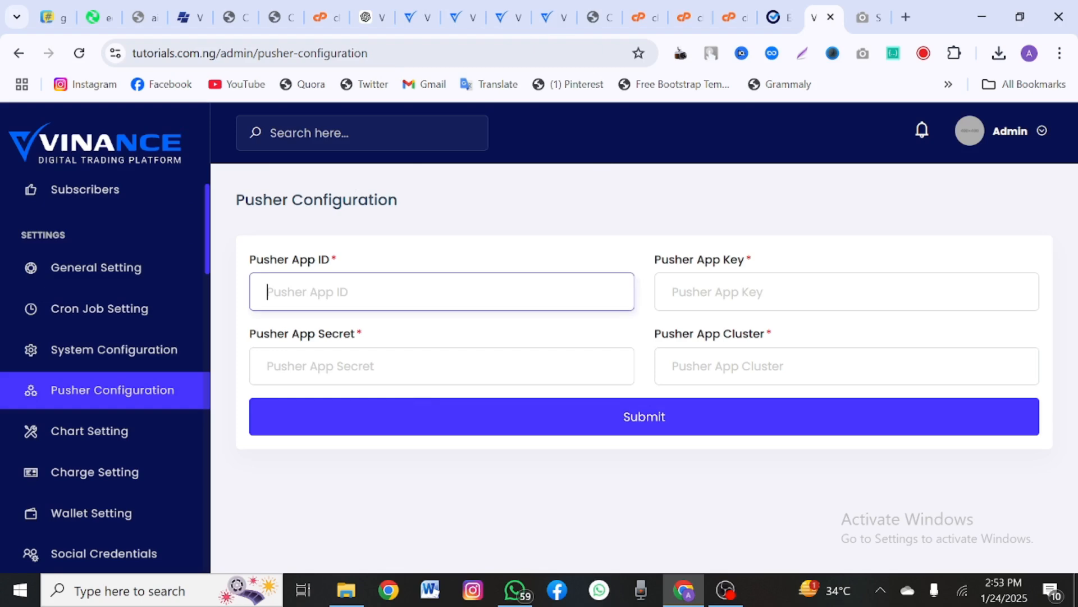
pyautogui.click(750, 259)
pyautogui.moveTo(270, 334); pyautogui.dragTo(534, 331)
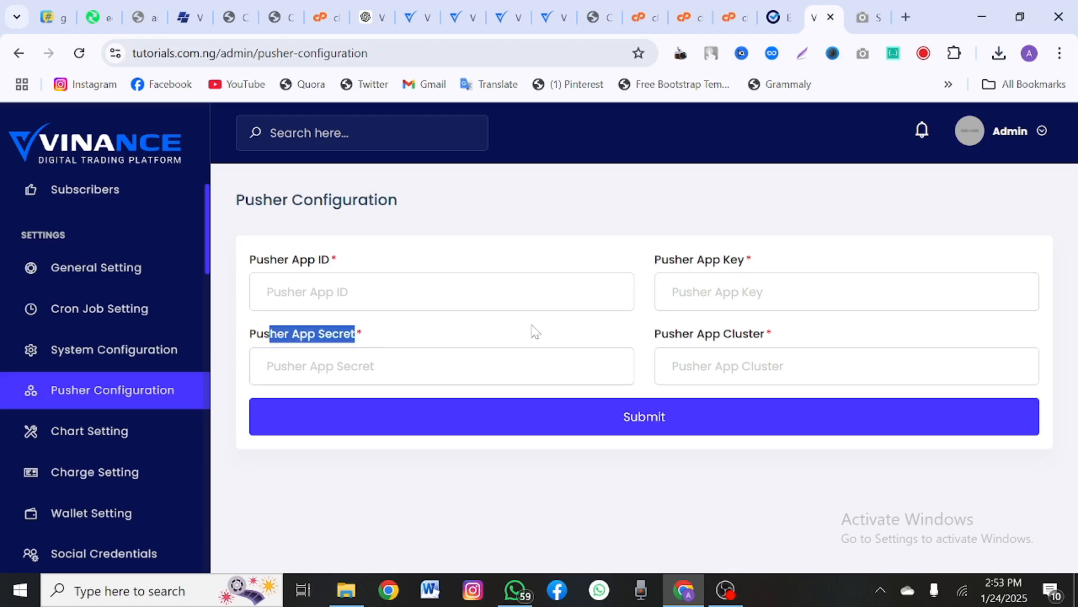
pyautogui.moveTo(841, 323); pyautogui.dragTo(629, 333)
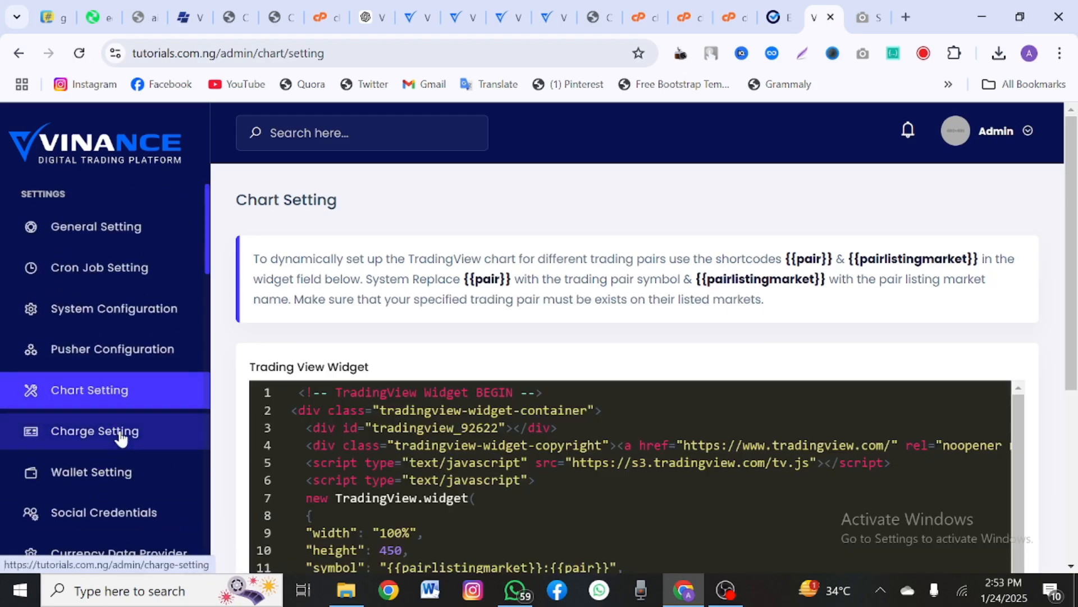
# Step: Scroll through the default TradingView widget code on Chart Setting (dark theme, height 450)
pyautogui.scroll(-3, 559, 340)
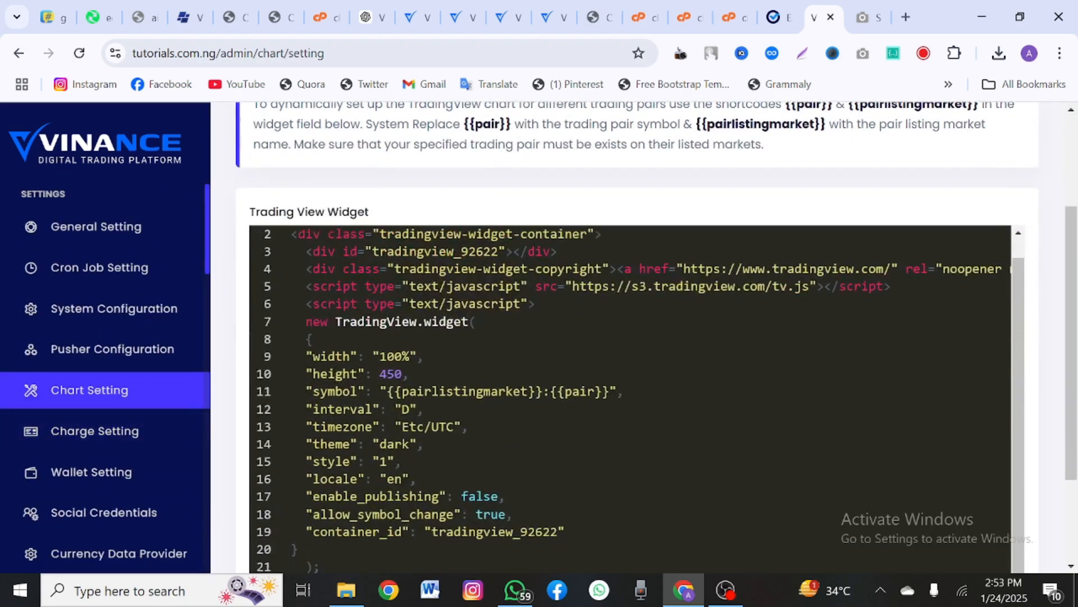
pyautogui.scroll(-3, 637, 337)
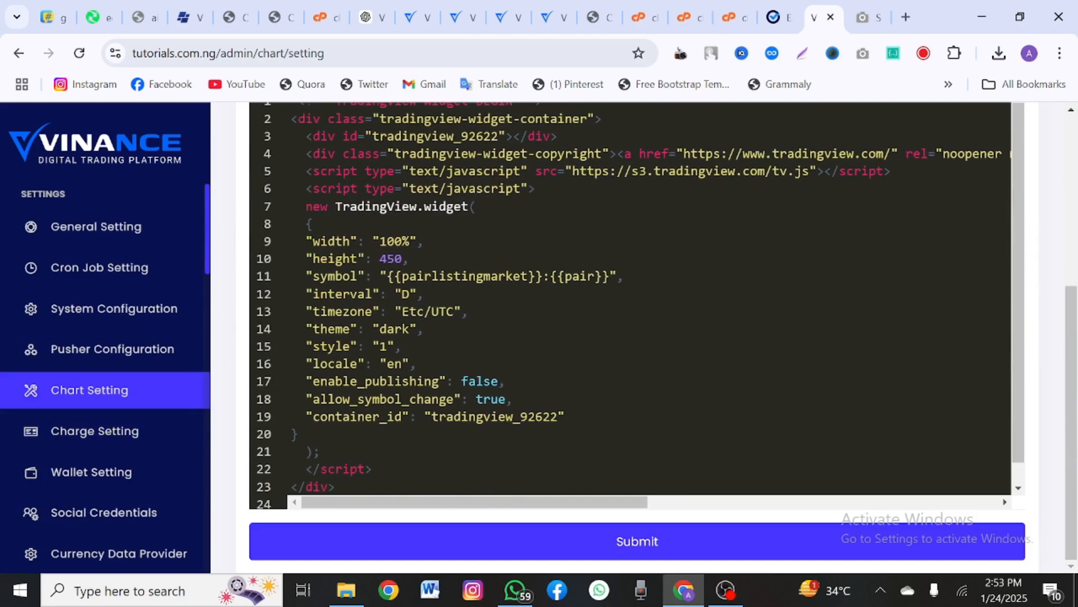
pyautogui.scroll(5, 637, 337)
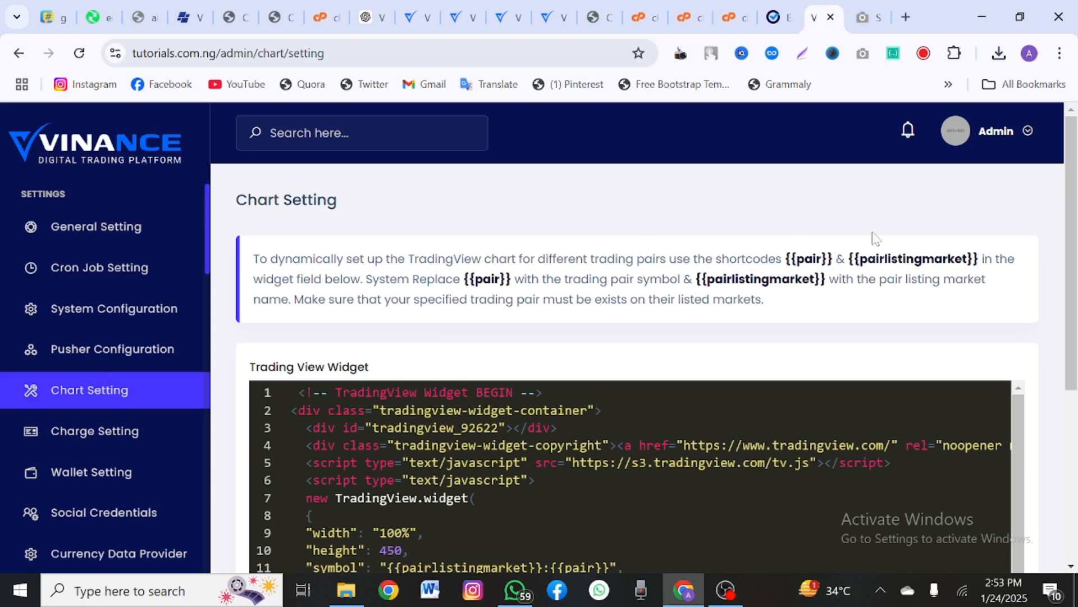
pyautogui.scroll(-4, 454, 356)
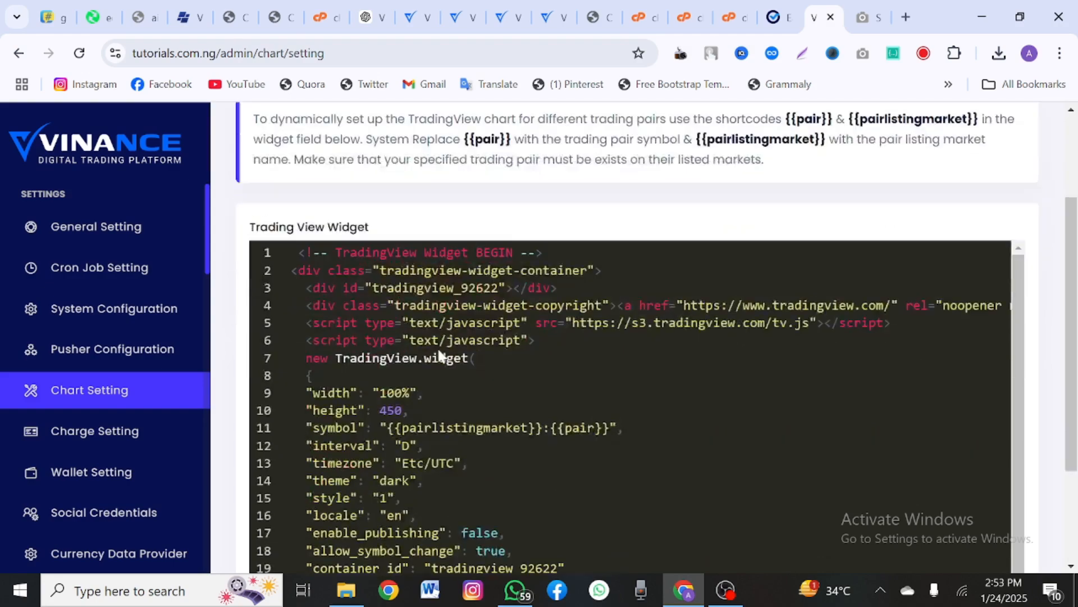
pyautogui.scroll(8, 116, 501)
pyautogui.scroll(-3, 117, 501)
pyautogui.scroll(-5, 117, 502)
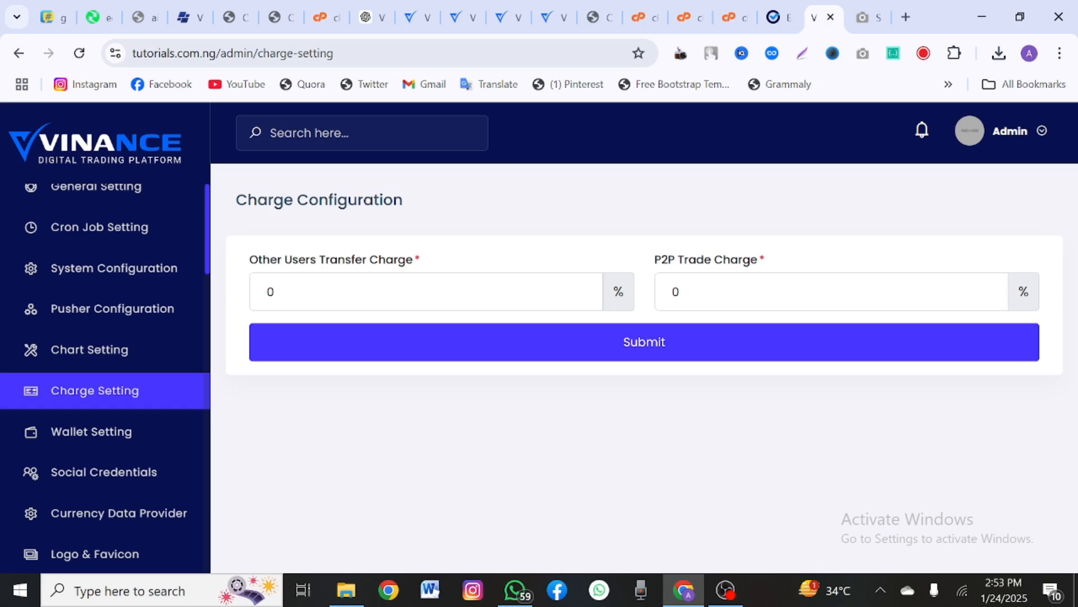
# Step: Review Wallet Setting: Other Users Transfer Charge and P2P Trade Charge both at 0%, modules enabled
pyautogui.doubleClick(268, 275)
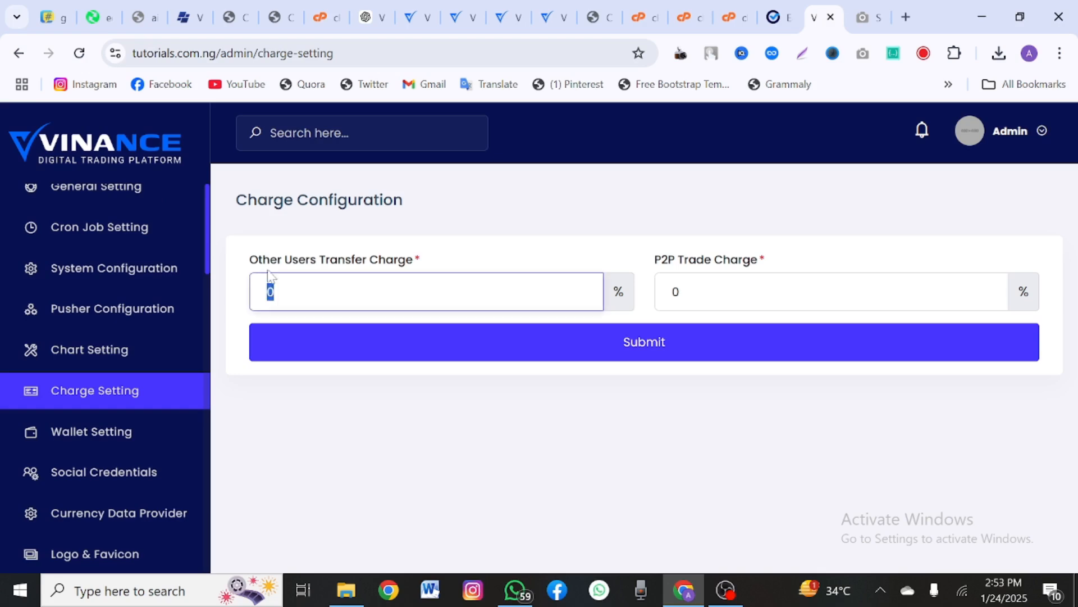
pyautogui.moveTo(287, 262); pyautogui.dragTo(418, 259)
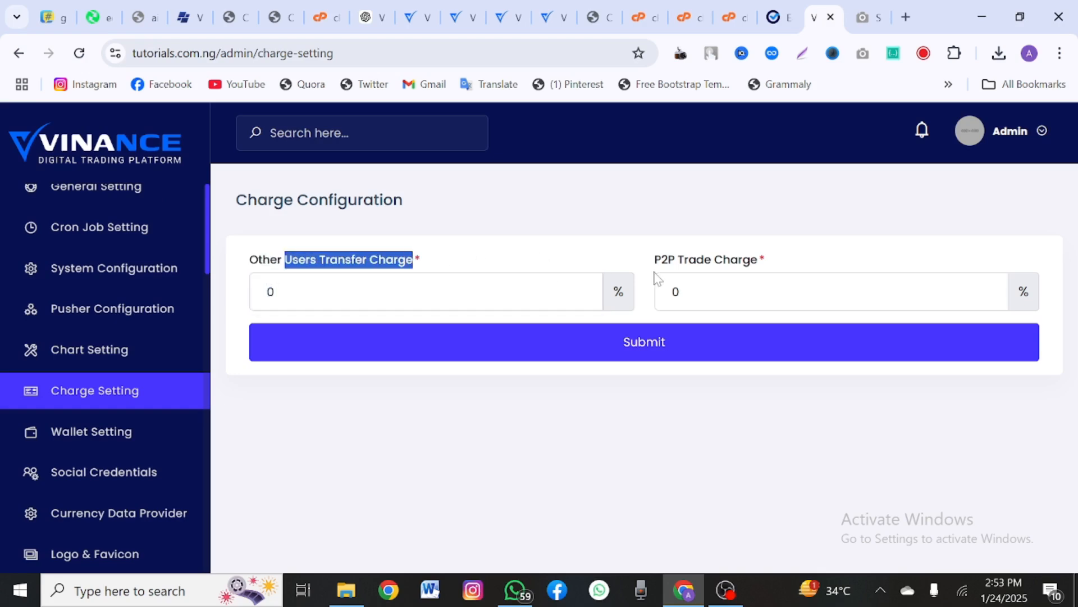
pyautogui.moveTo(668, 260); pyautogui.dragTo(757, 260)
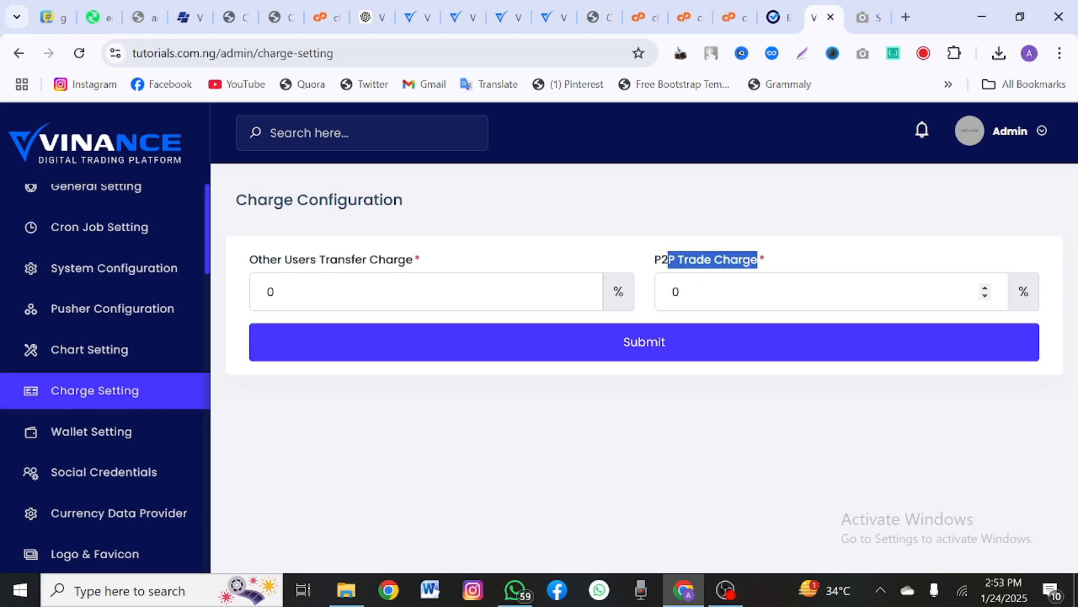
pyautogui.click(787, 257)
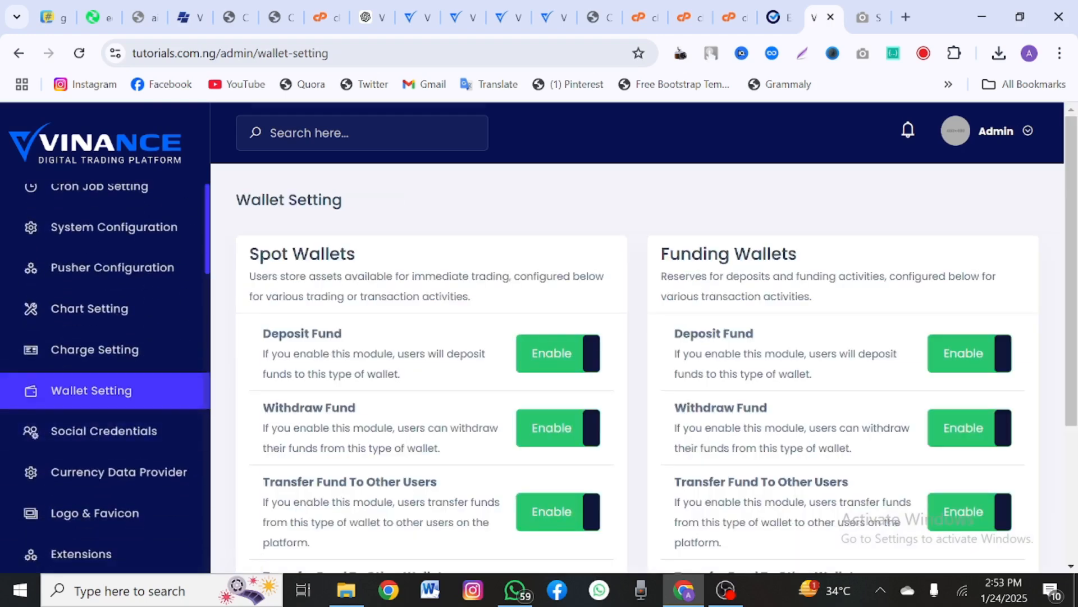
pyautogui.scroll(-1, 372, 450)
pyautogui.scroll(-2, 371, 449)
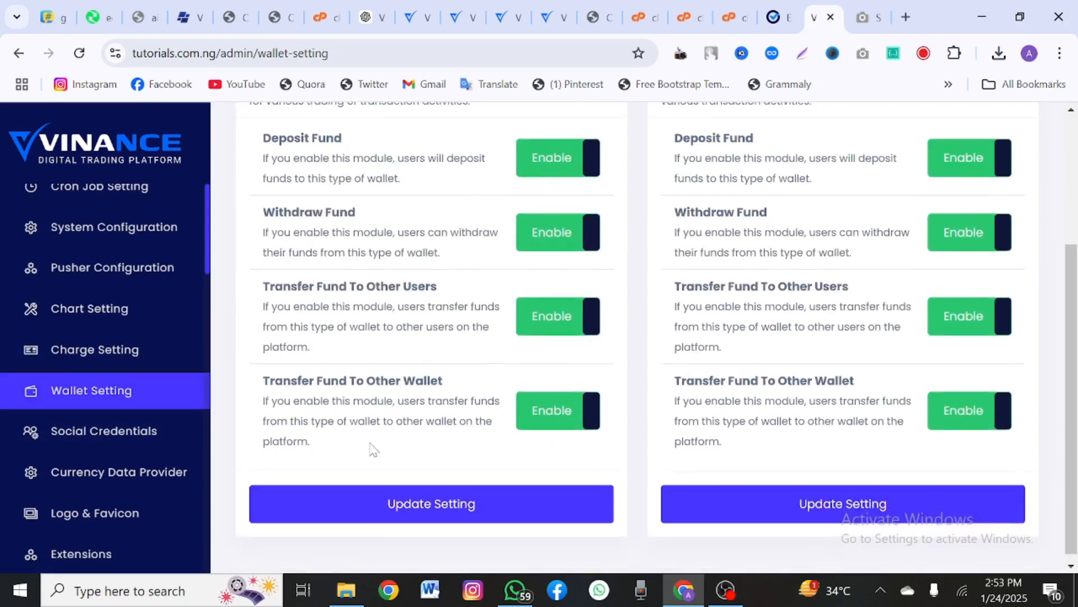
pyautogui.scroll(3, 371, 448)
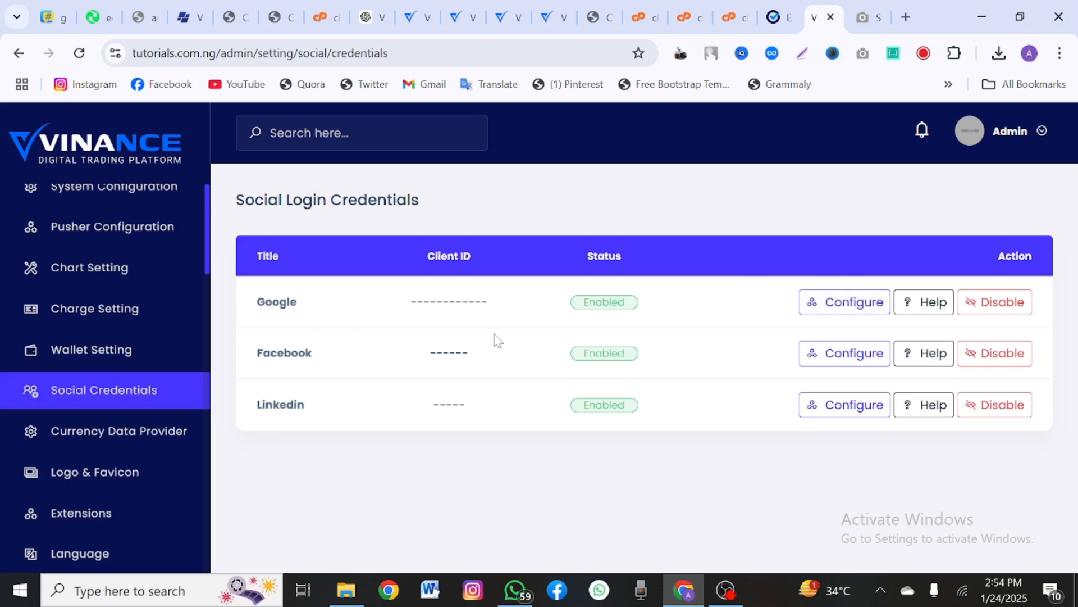
# Step: Review Google's Client ID and Client Secret login credentials and close without saving
pyautogui.click(811, 302)
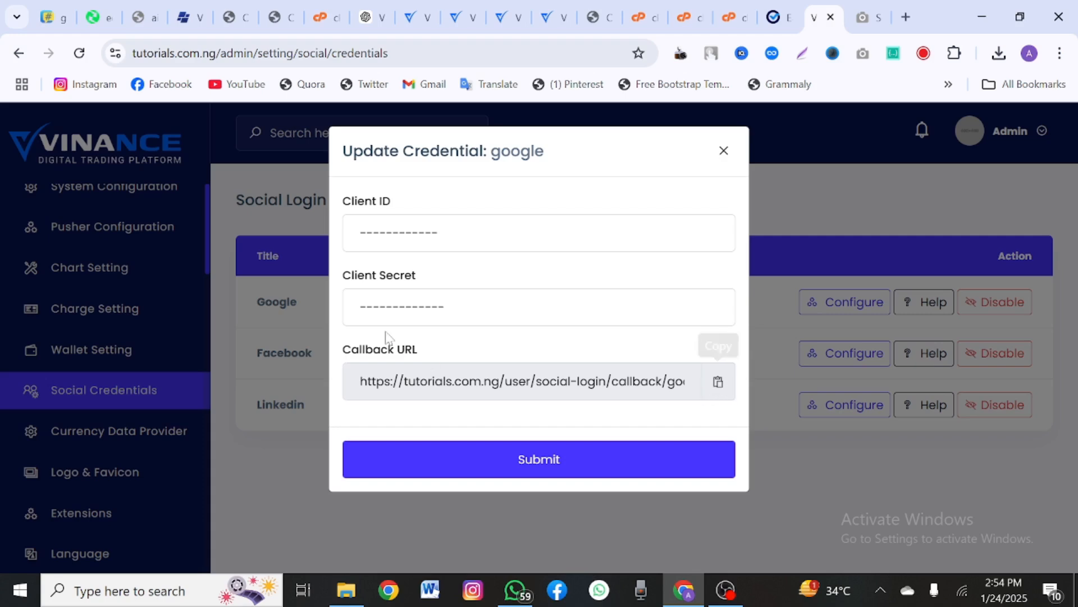
pyautogui.moveTo(445, 307); pyautogui.dragTo(366, 307)
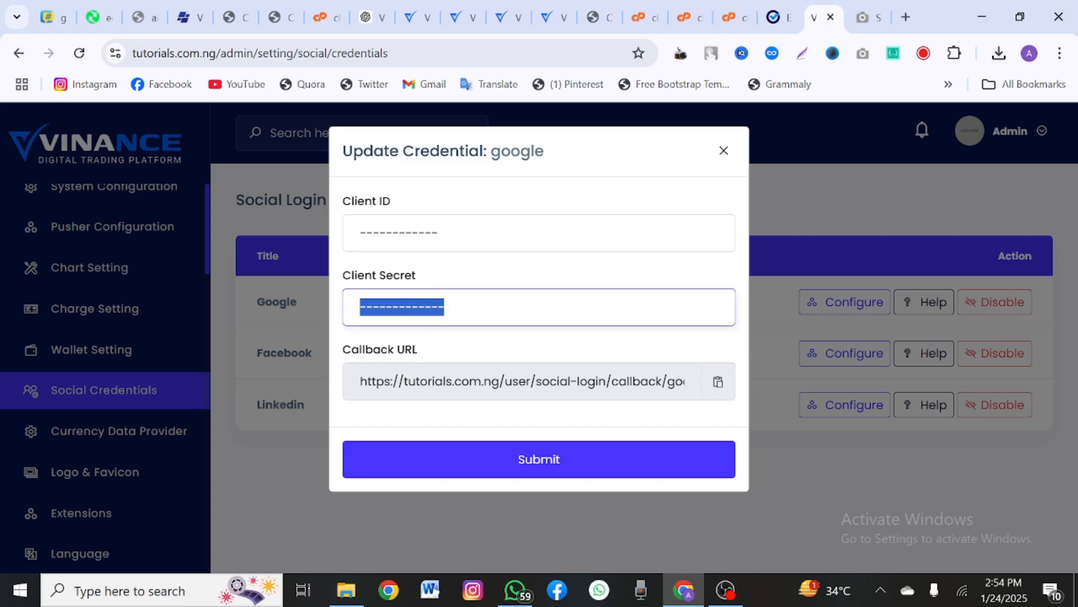
pyautogui.moveTo(441, 233); pyautogui.dragTo(343, 247)
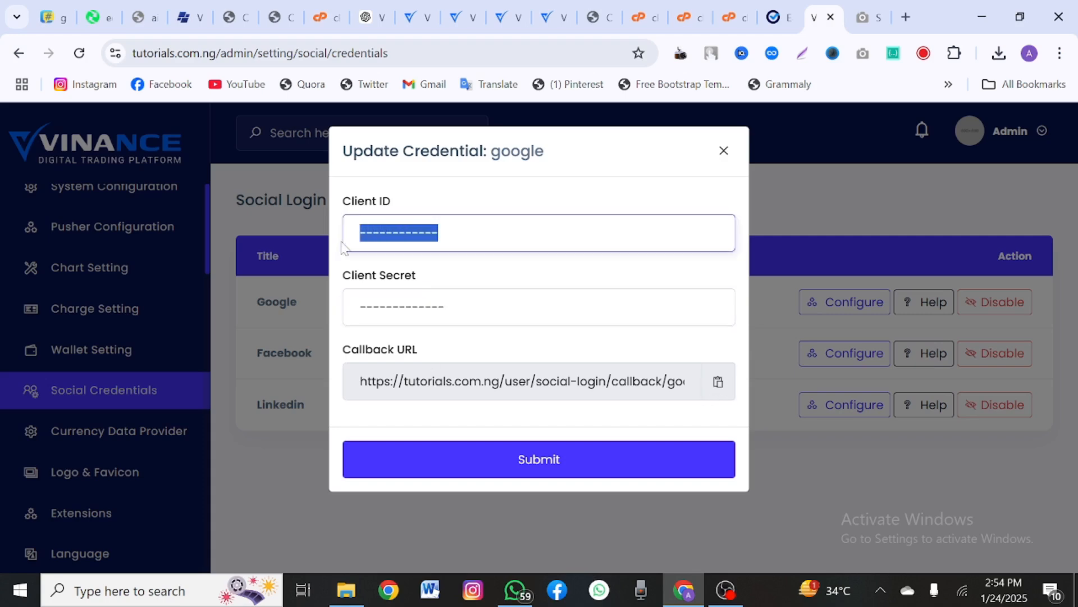
pyautogui.click(724, 151)
pyautogui.scroll(5, 76, 427)
pyautogui.scroll(-10, 76, 428)
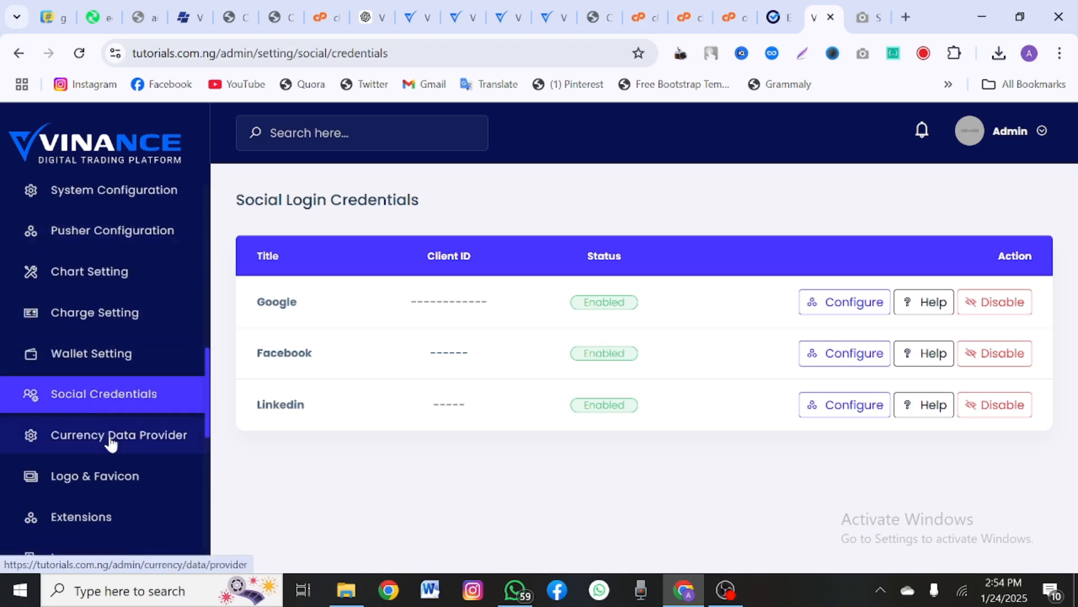
# Step: Open Coinmarketcap's API key settings under Currency Data Provider, then return to the installation result page
pyautogui.click(108, 443)
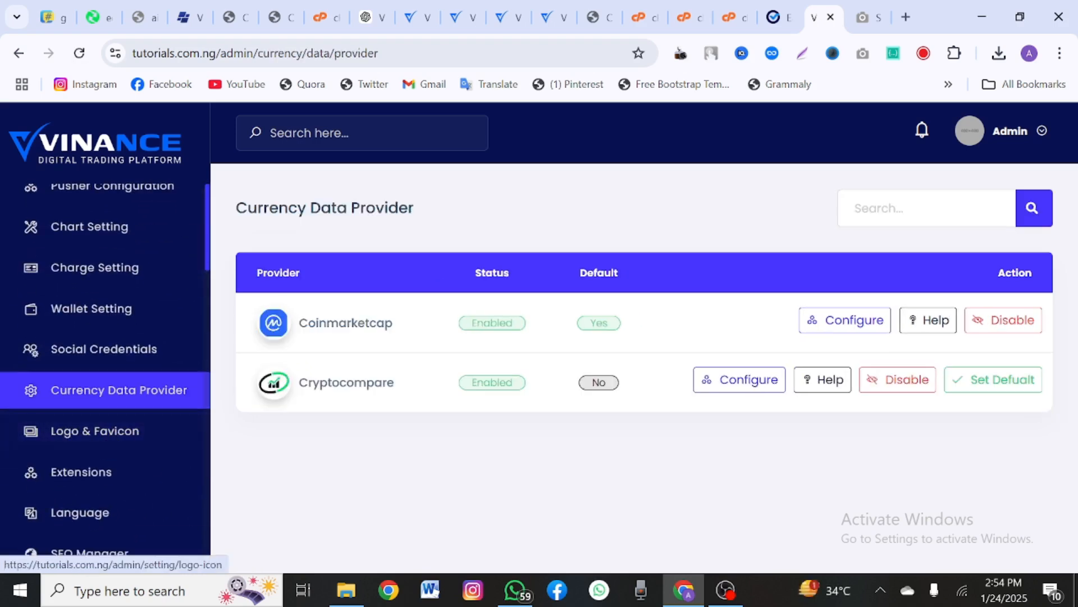
pyautogui.moveTo(257, 317); pyautogui.dragTo(377, 325)
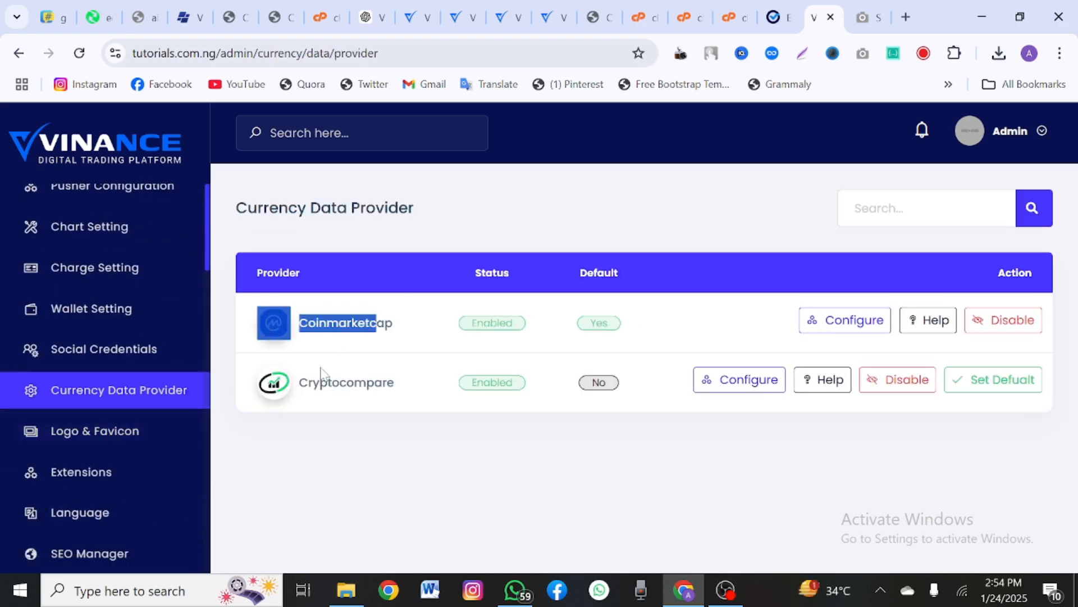
pyautogui.moveTo(308, 383); pyautogui.dragTo(402, 395)
pyautogui.click(434, 457)
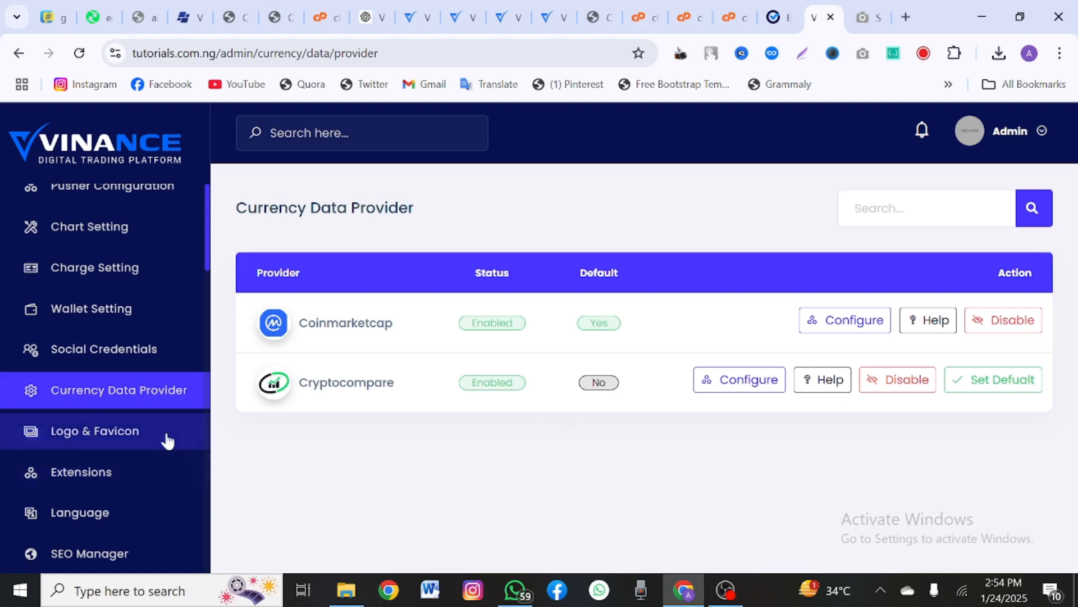
pyautogui.click(836, 322)
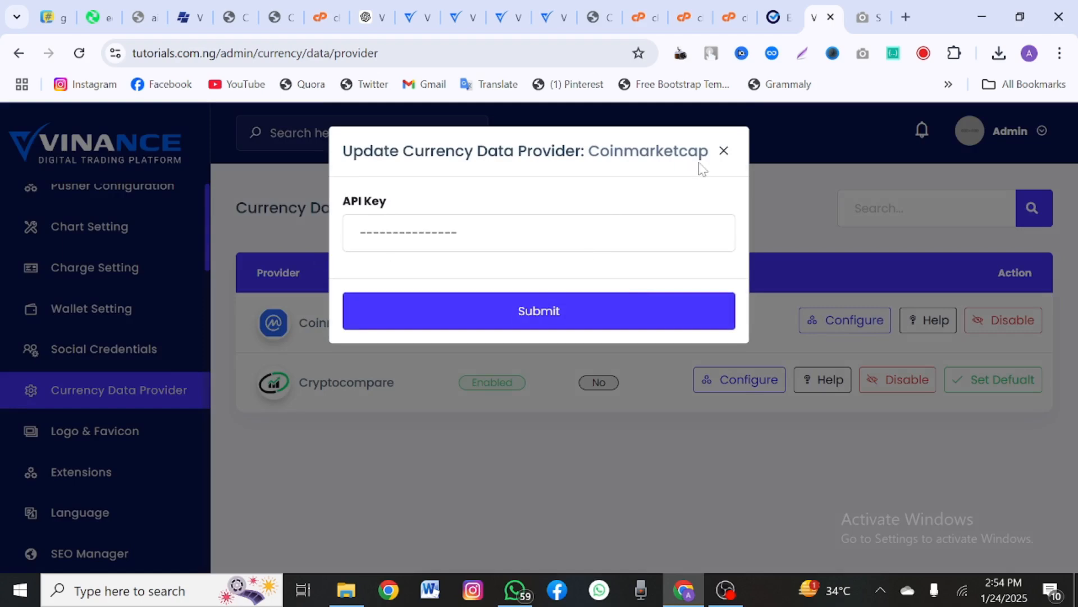
pyautogui.moveTo(477, 233); pyautogui.dragTo(319, 235)
pyautogui.click(786, 22)
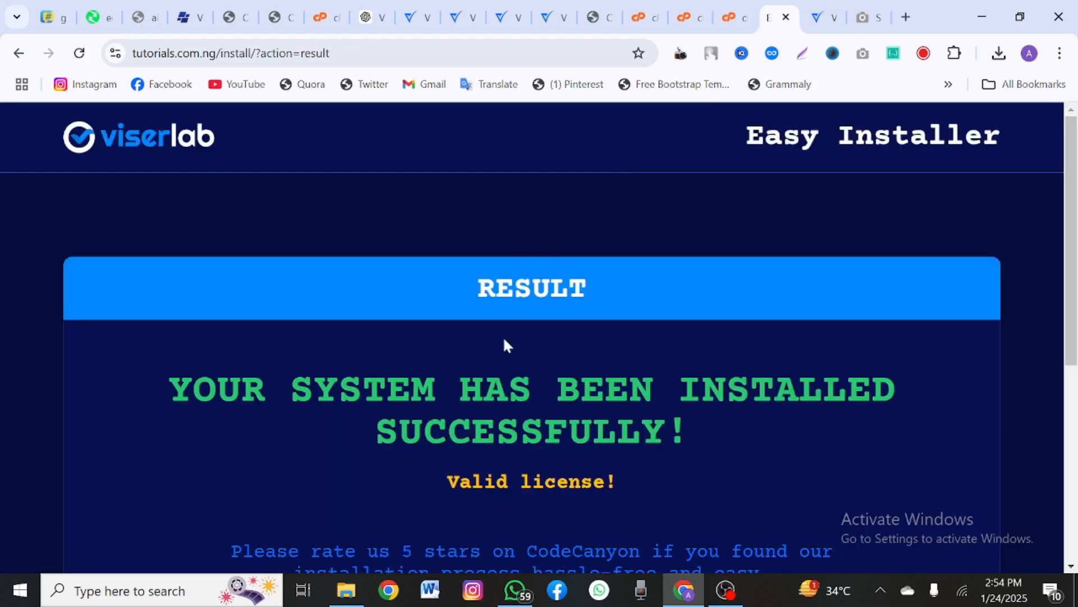
# Step: Open the live Vinance website in a new tab and switch to it
pyautogui.scroll(-5, 504, 345)
pyautogui.rightClick(545, 446)
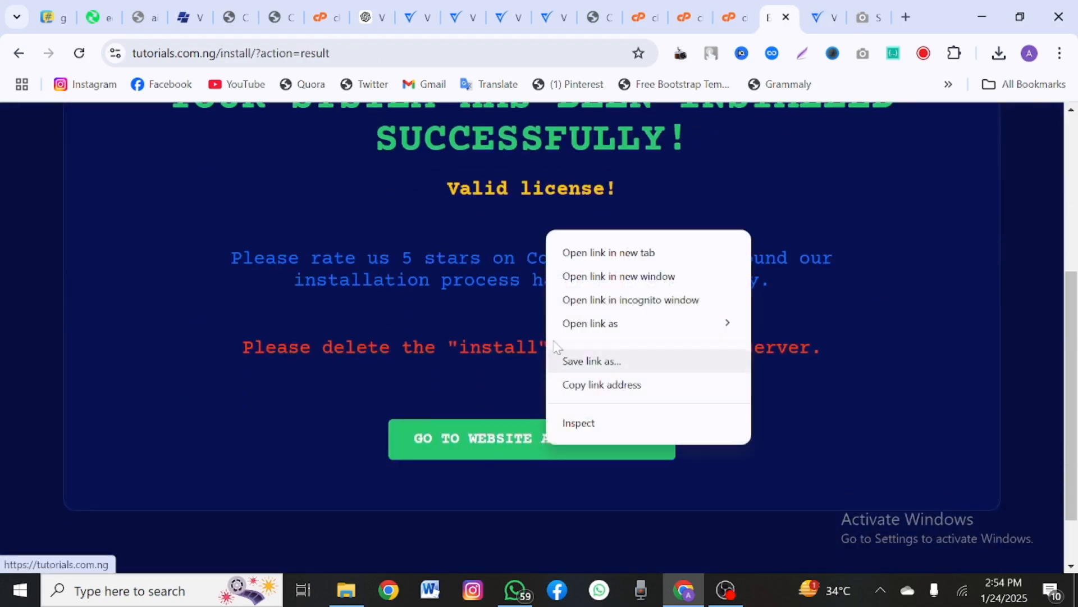
pyautogui.click(580, 253)
pyautogui.click(774, 17)
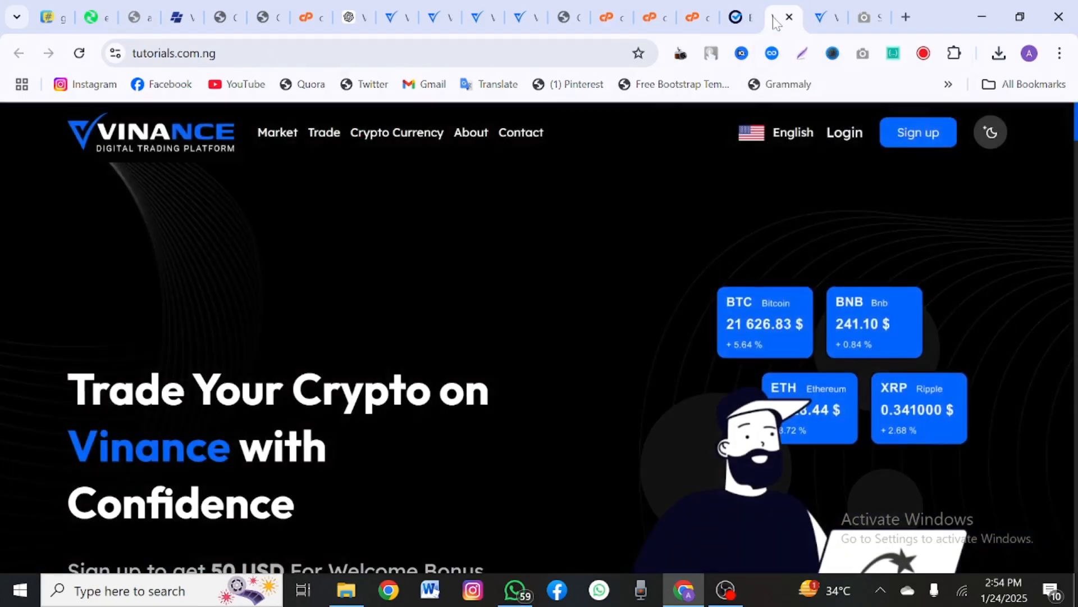
# Step: View the site's Market page, where Top Exchanges, Highlight and New Coin show no coins
pyautogui.scroll(-10, 534, 324)
pyautogui.scroll(10, 535, 325)
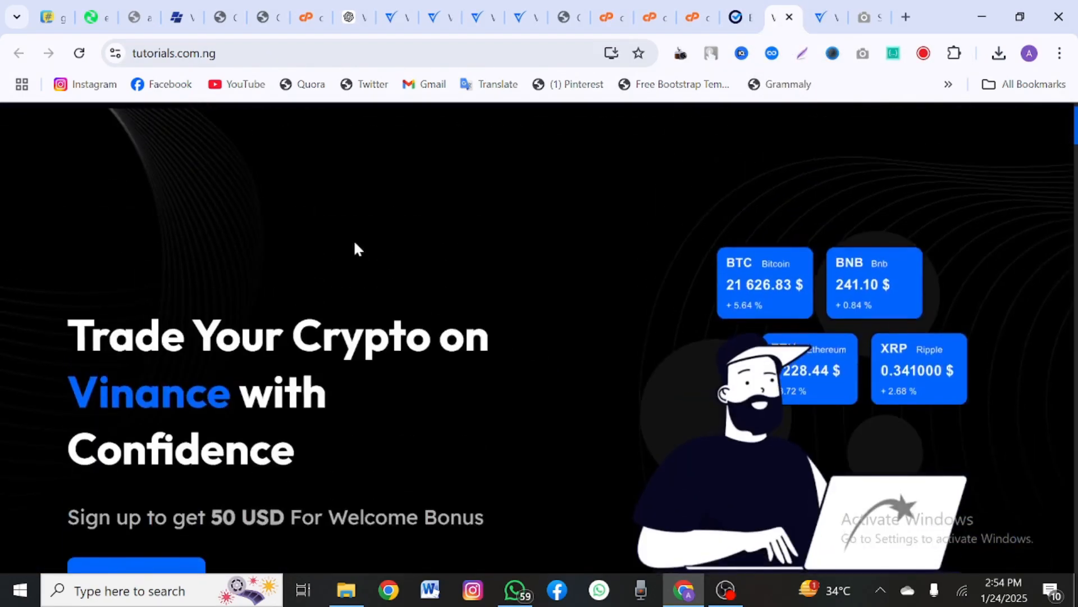
pyautogui.scroll(1, 357, 248)
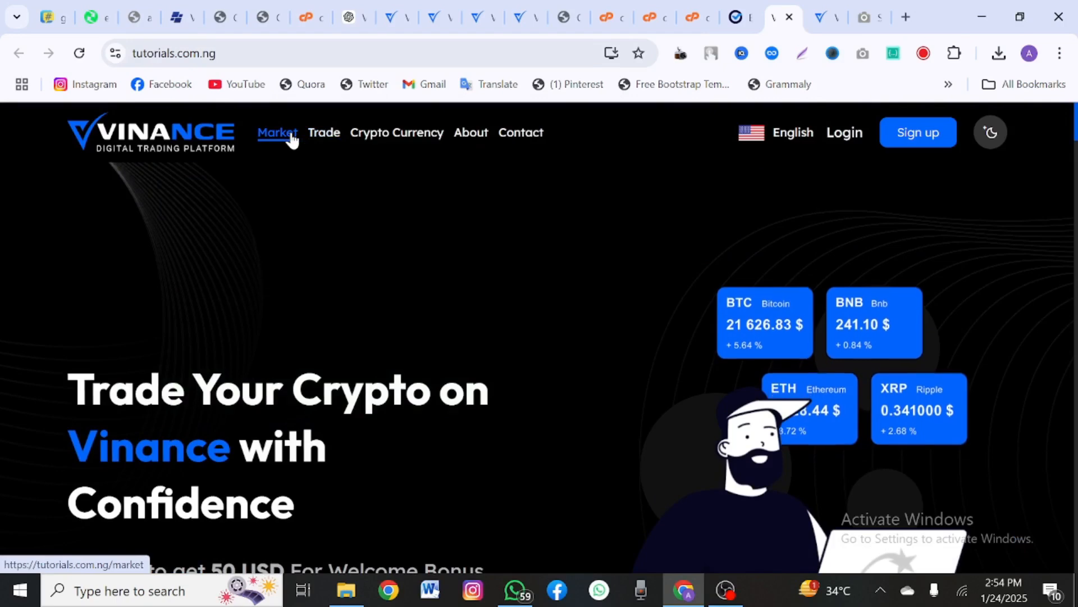
pyautogui.click(292, 135)
pyautogui.scroll(-5, 389, 230)
pyautogui.scroll(1, 389, 239)
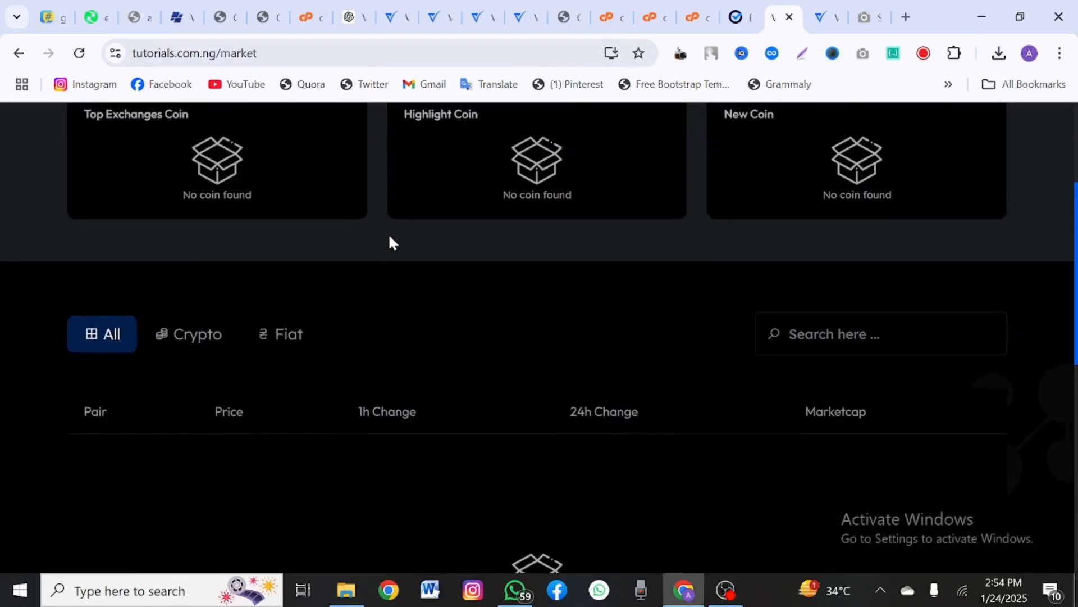
pyautogui.scroll(-4, 389, 236)
pyautogui.scroll(4, 371, 292)
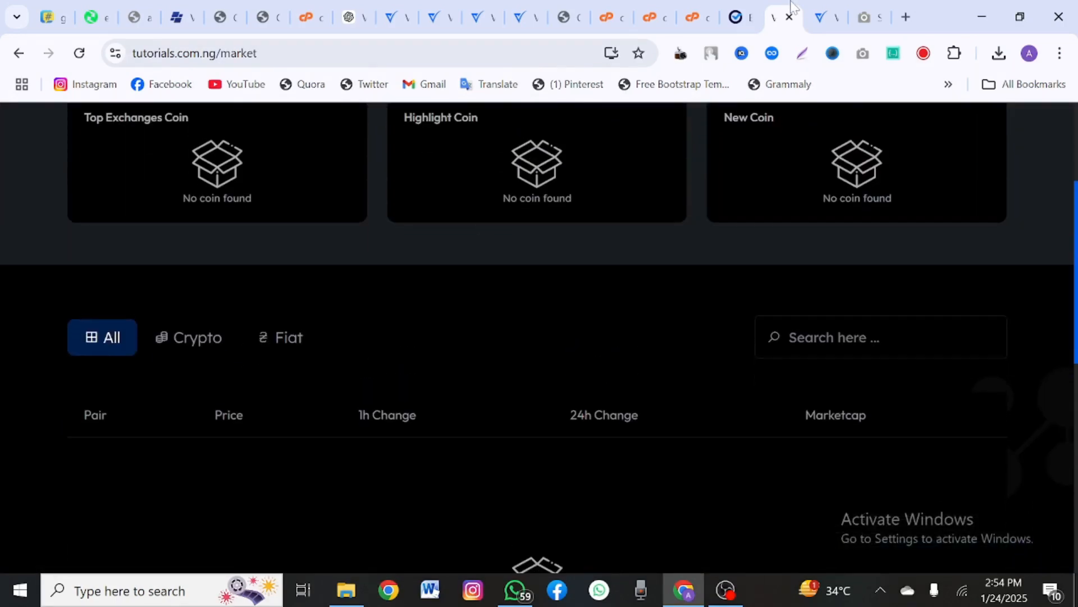
# Step: Close the Coinmarketcap API key dialog without saving and select the Coinmarketcap name
pyautogui.click(821, 17)
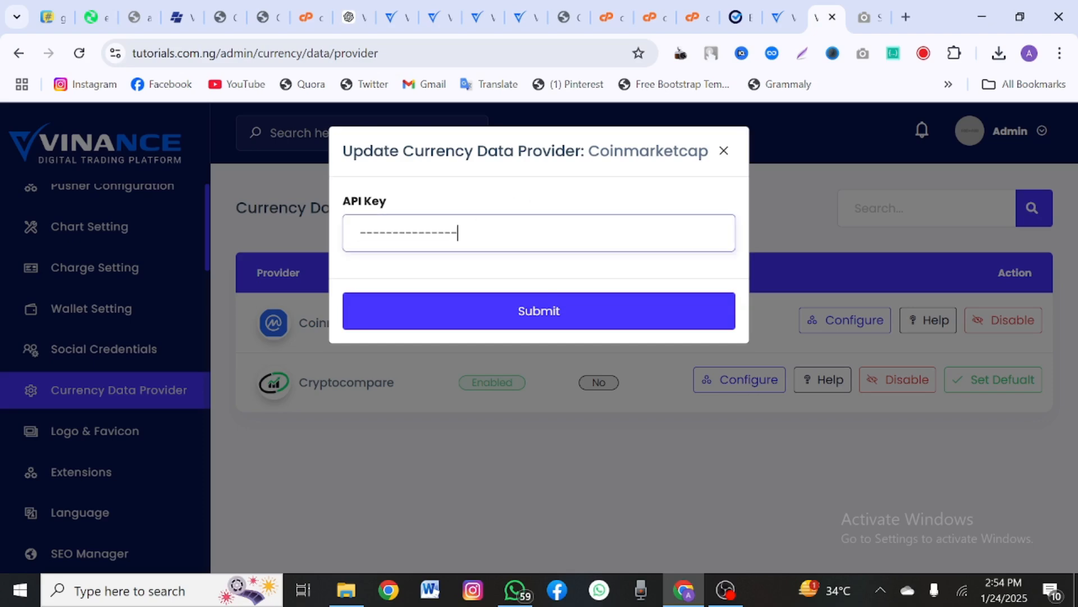
pyautogui.click(724, 152)
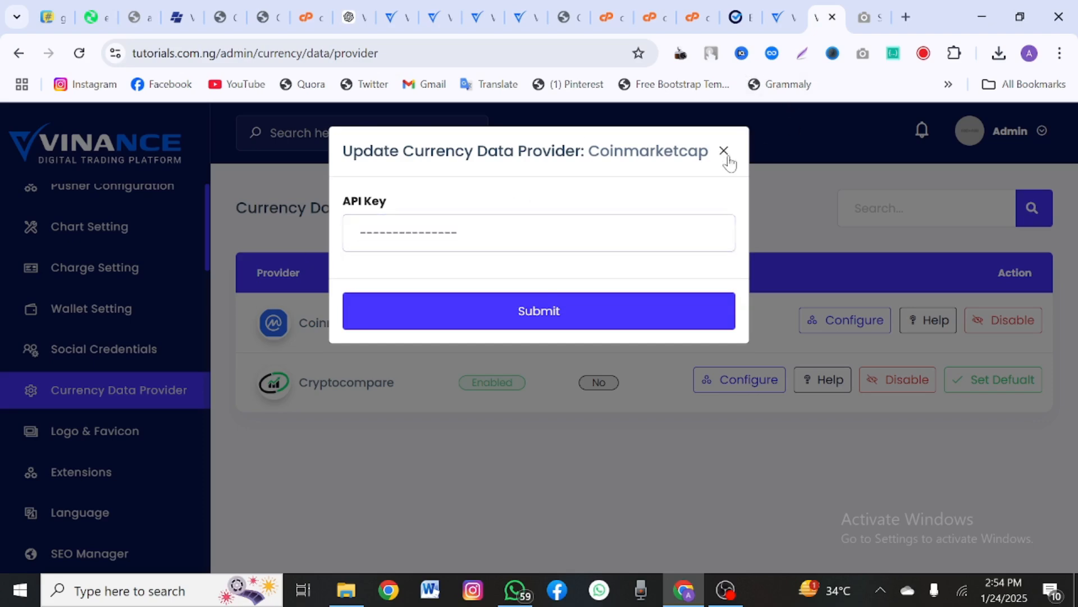
pyautogui.moveTo(400, 329); pyautogui.dragTo(308, 323)
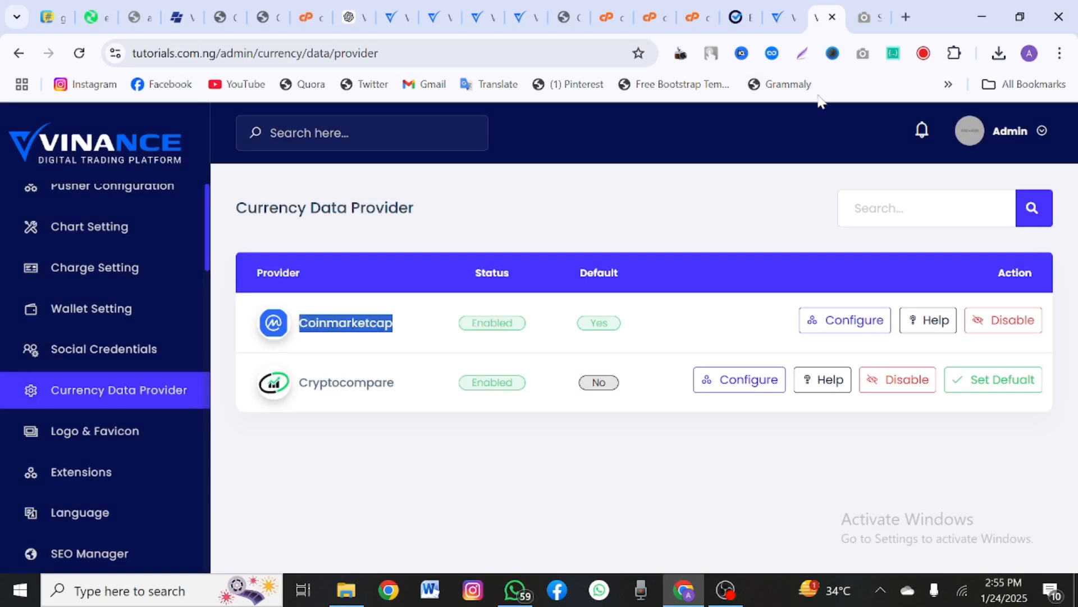
# Step: Search Google for Coinmarketcap in a new tab and open the CoinMarketCap website
pyautogui.click(906, 16)
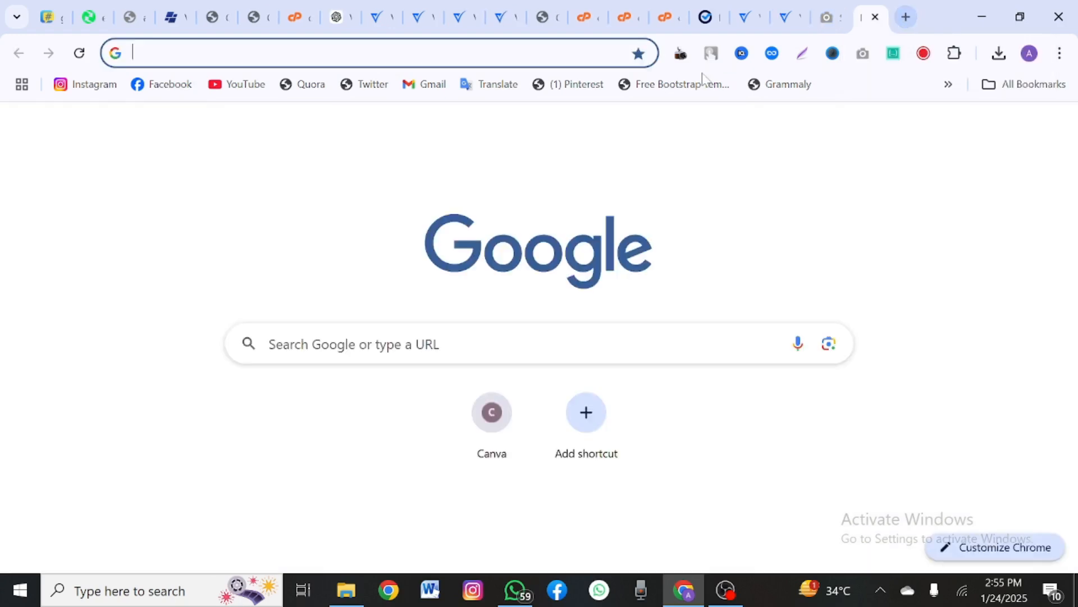
pyautogui.write('Coinmarketcap')
pyautogui.press('Return')
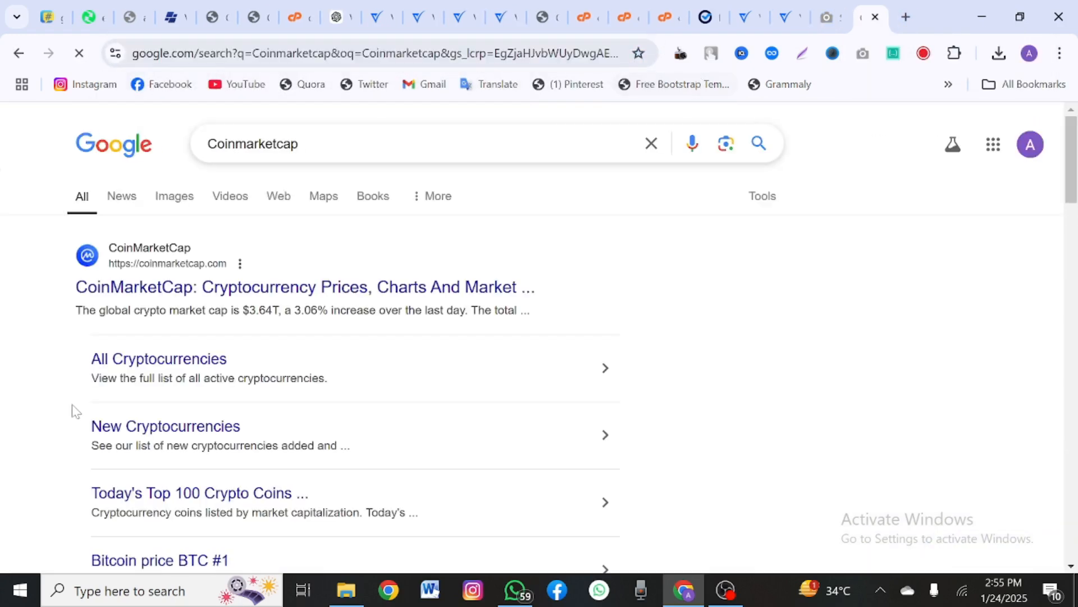
pyautogui.scroll(-1, 539, 337)
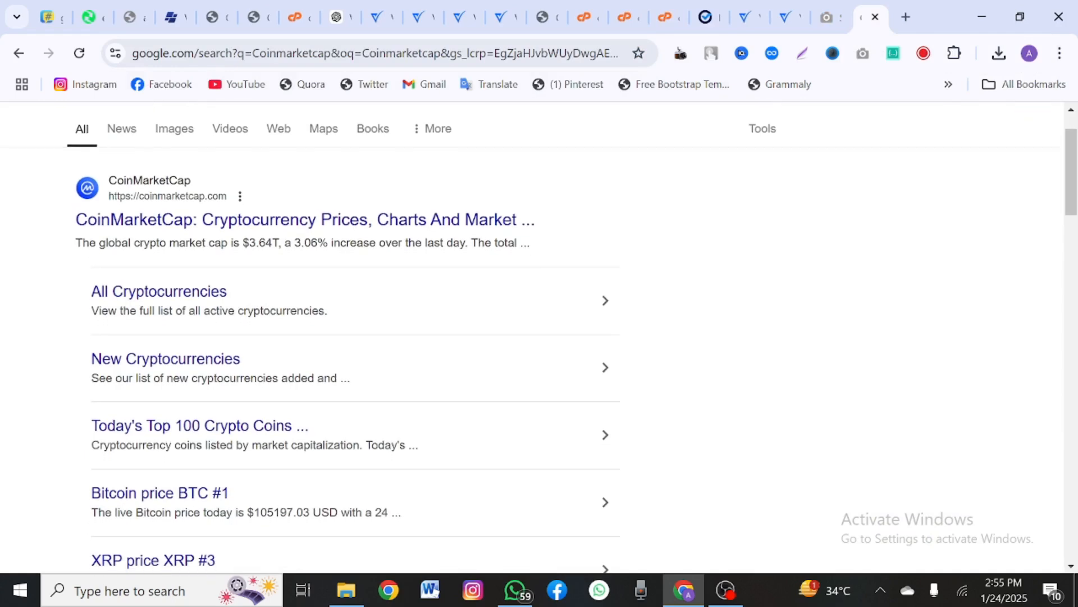
pyautogui.click(121, 222)
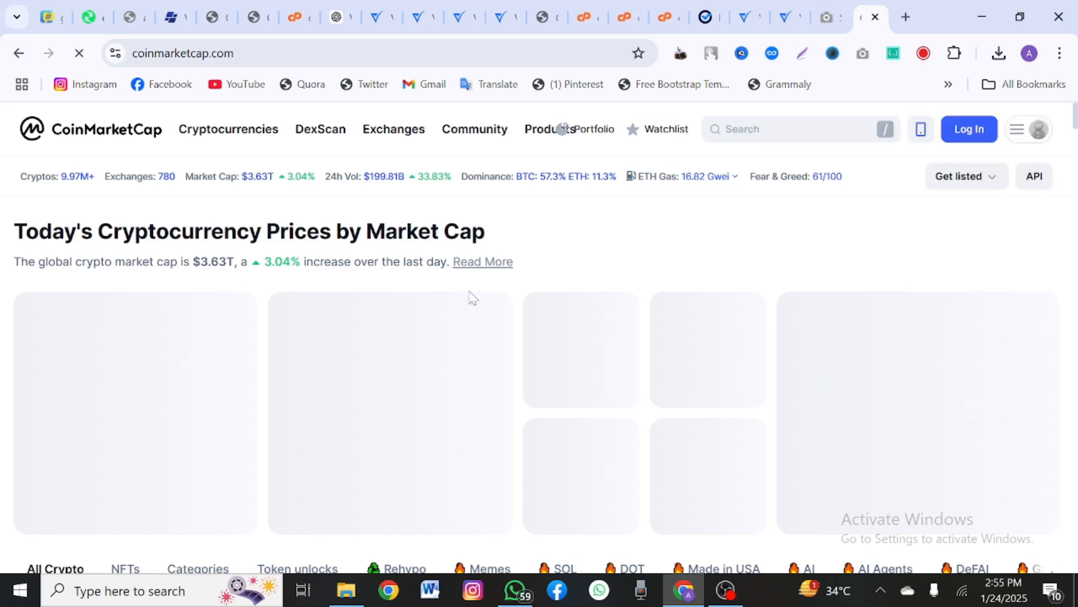
# Step: Open CoinMarketCap's API page in a new tab, then return to the Vinance admin
pyautogui.click(1018, 160)
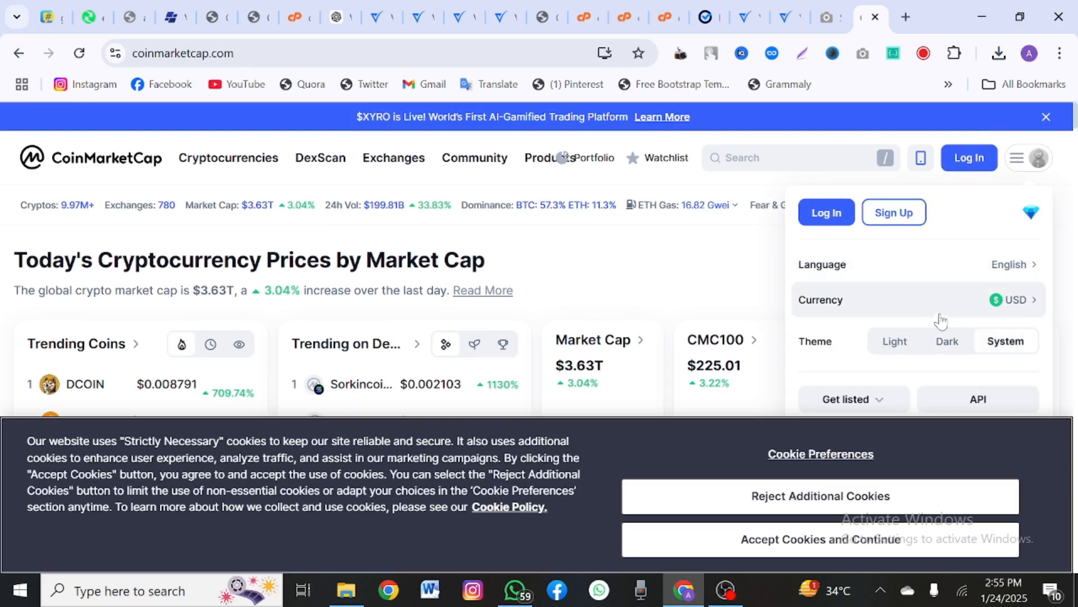
pyautogui.click(983, 406)
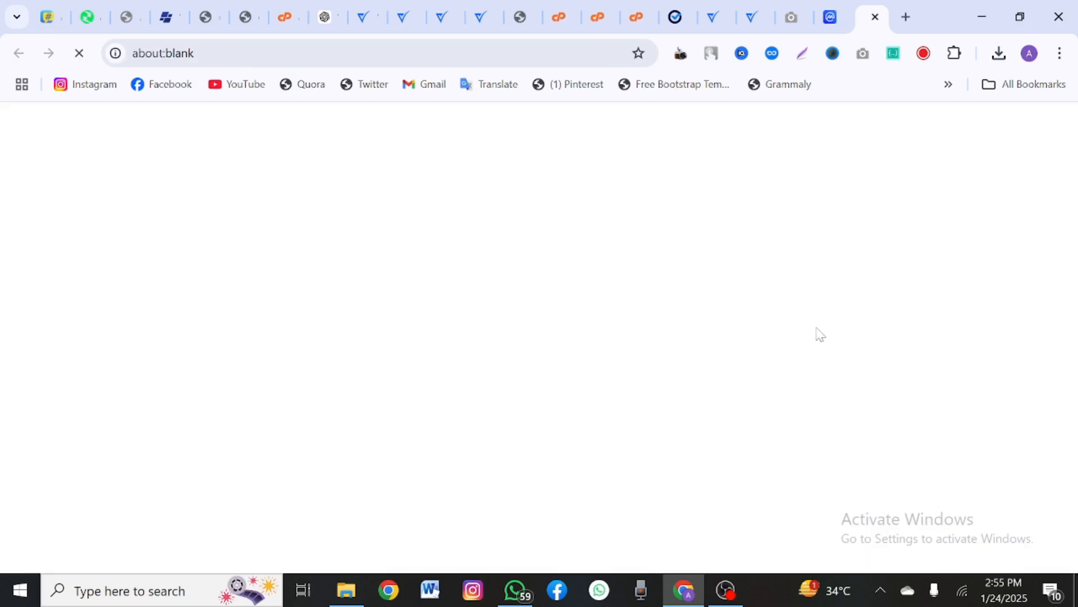
pyautogui.click(752, 16)
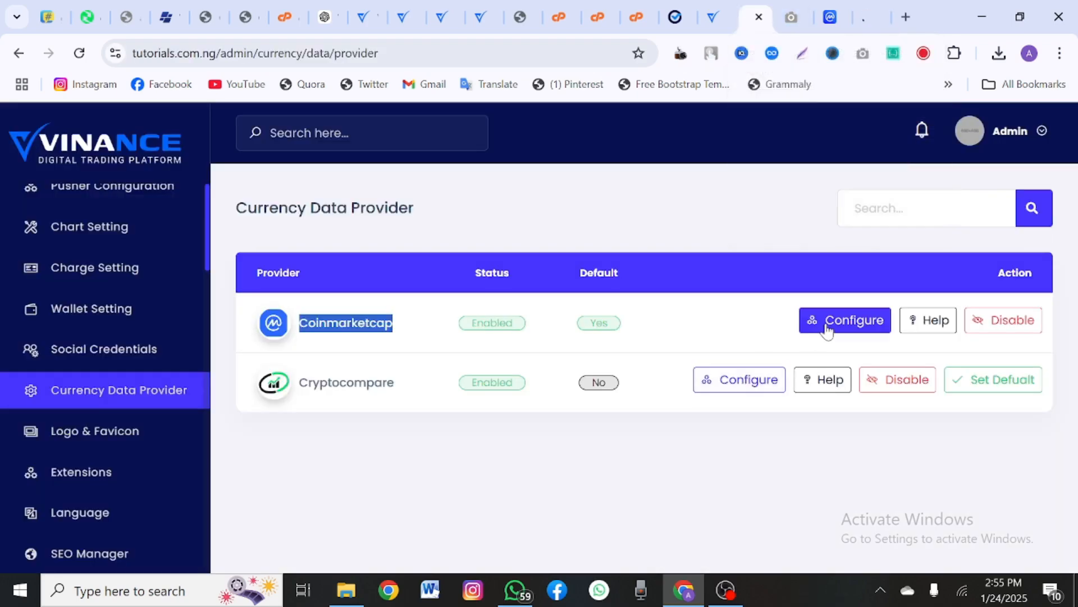
# Step: Reopen the Coinmarketcap API key settings, then close them again
pyautogui.click(810, 322)
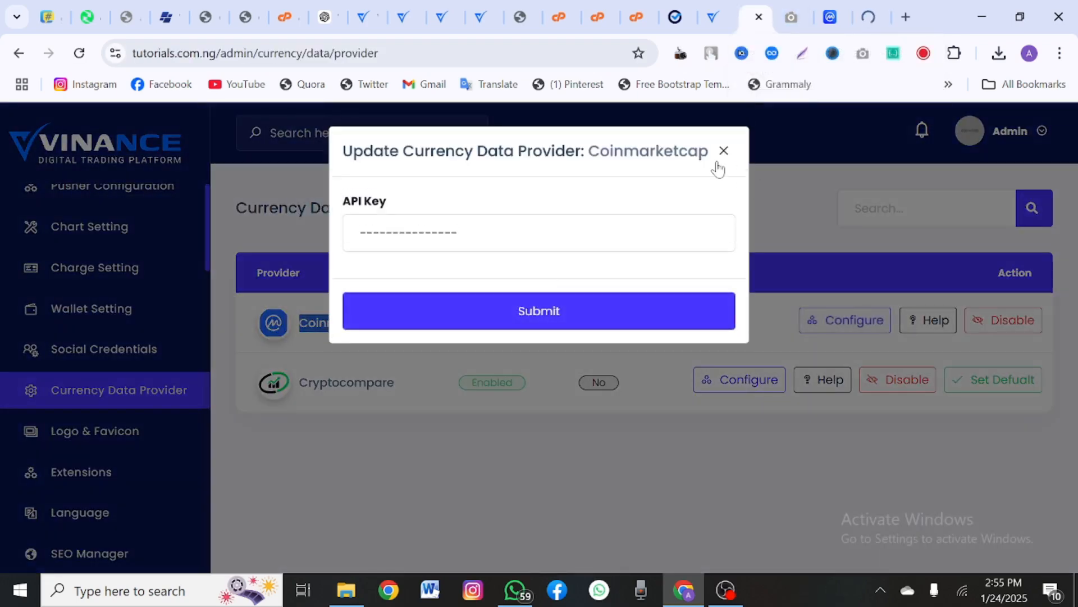
pyautogui.click(724, 152)
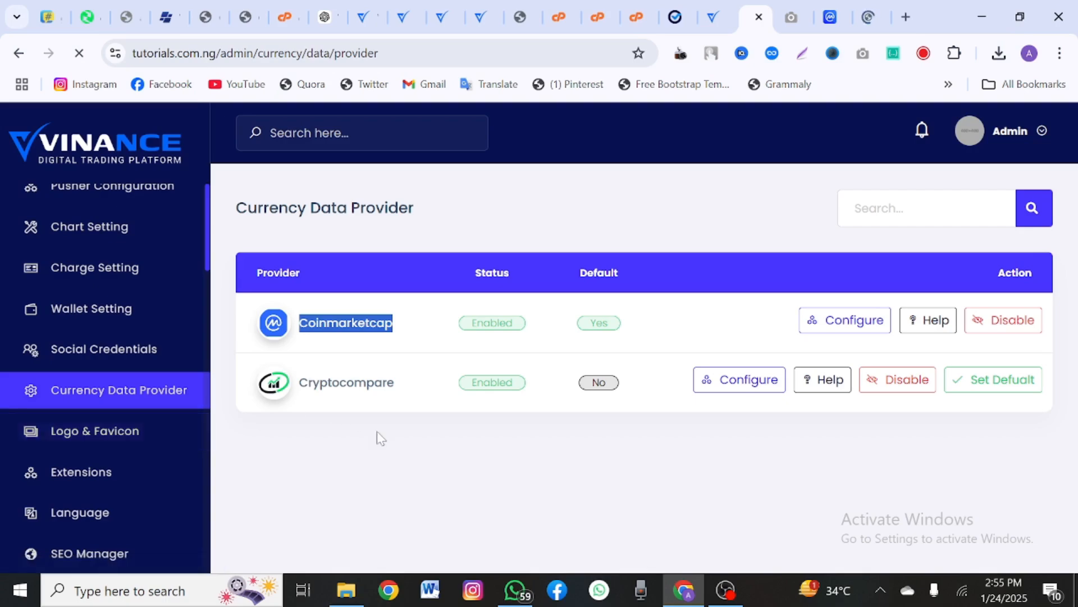
pyautogui.scroll(-2, 505, 415)
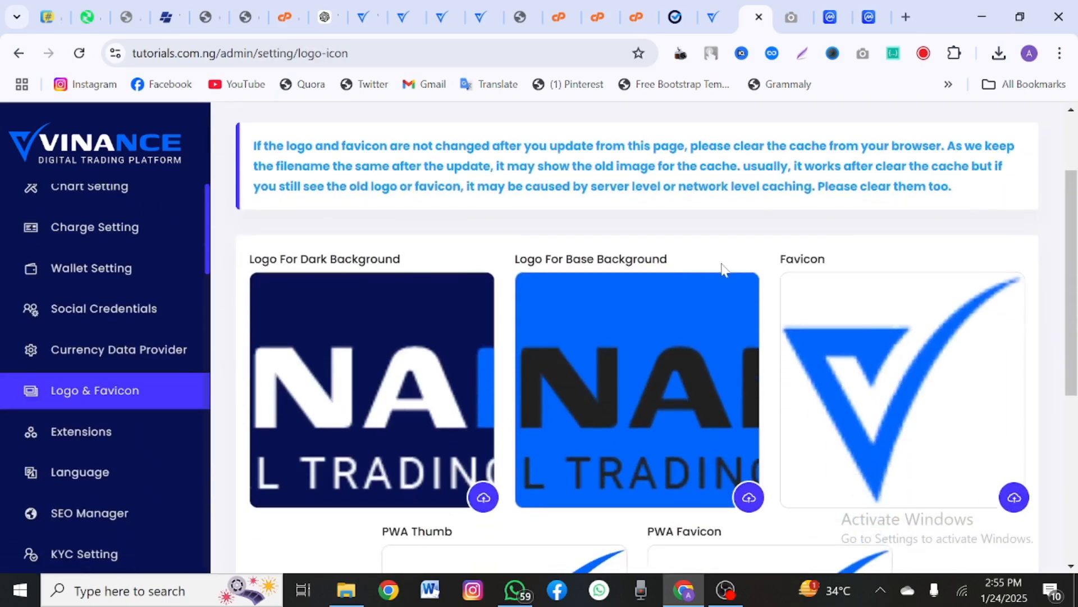
pyautogui.scroll(-6, 720, 268)
# Step: Look over the Logo & Favicon and Extensions pages on the way to SEO Configuration
pyautogui.scroll(5, 720, 261)
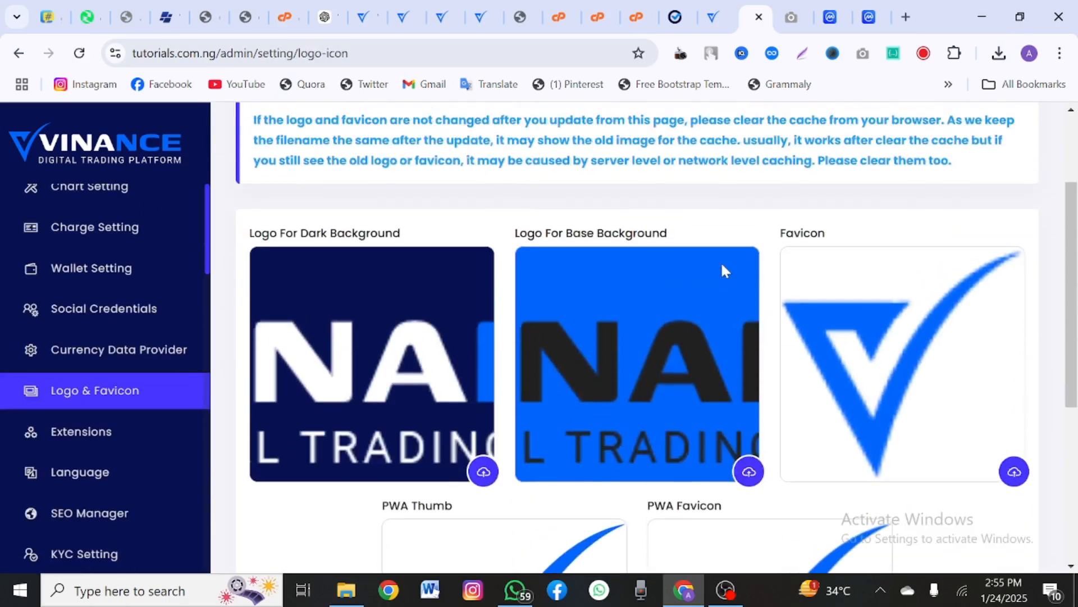
pyautogui.scroll(8, 125, 309)
pyautogui.scroll(-12, 128, 309)
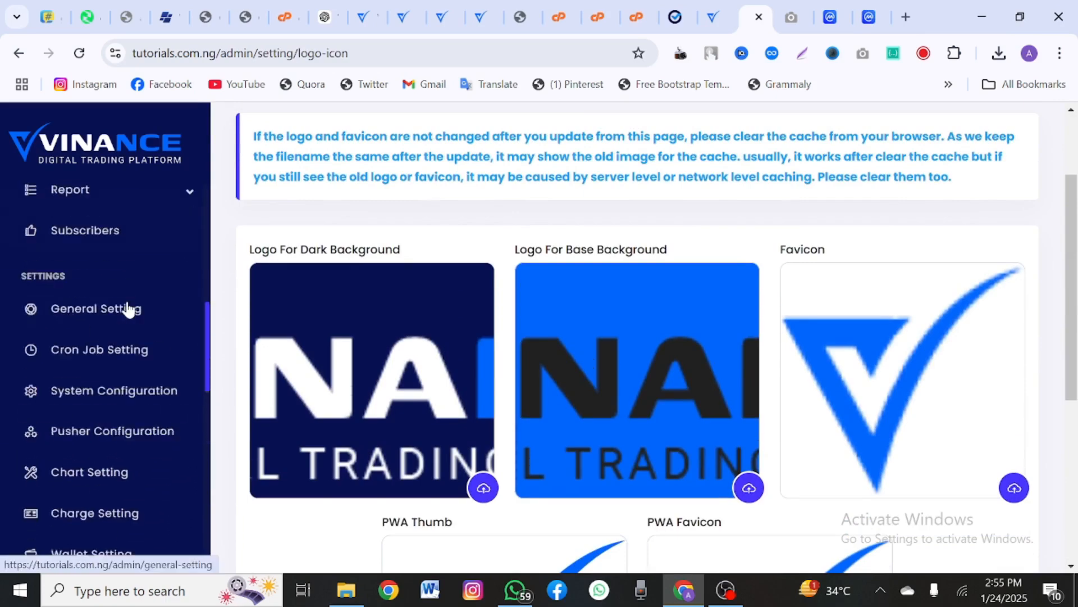
pyautogui.scroll(2, 128, 309)
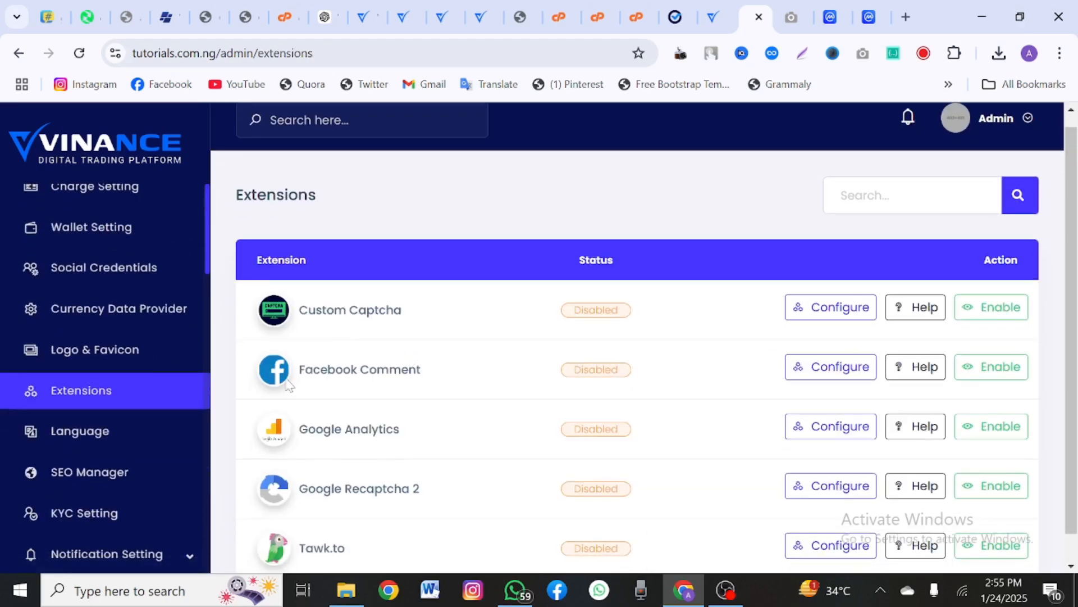
pyautogui.scroll(-1, 346, 405)
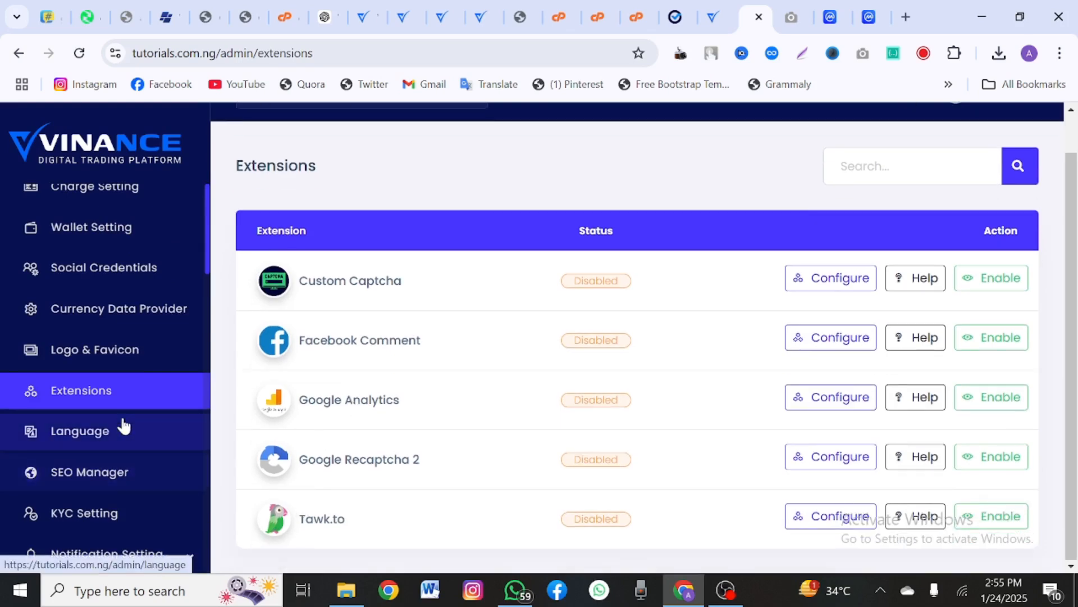
pyautogui.scroll(3, 123, 426)
pyautogui.scroll(-10, 114, 454)
pyautogui.scroll(-8, 115, 454)
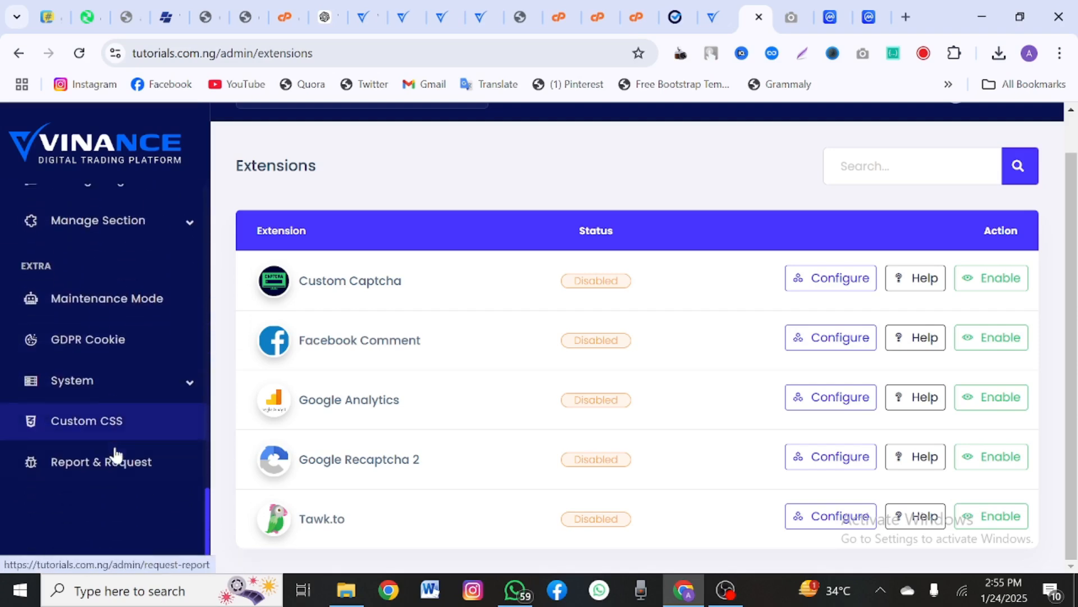
pyautogui.scroll(4, 115, 454)
pyautogui.scroll(4, 115, 449)
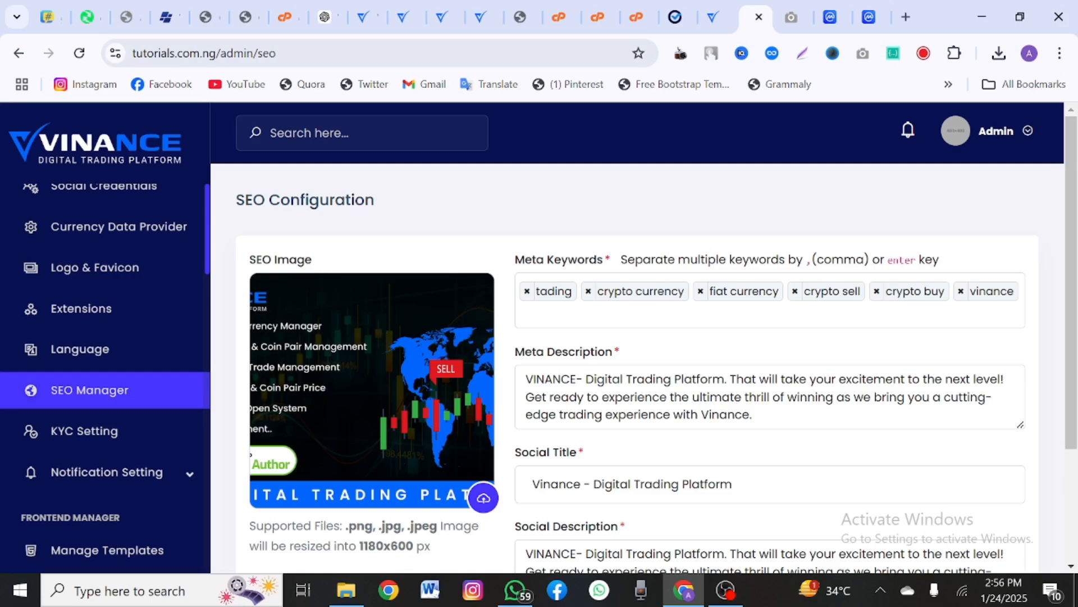
# Step: Remove the 'vinance' meta keyword, leaving tading, crypto currency, fiat currency, crypto sell and crypto buy
pyautogui.click(961, 291)
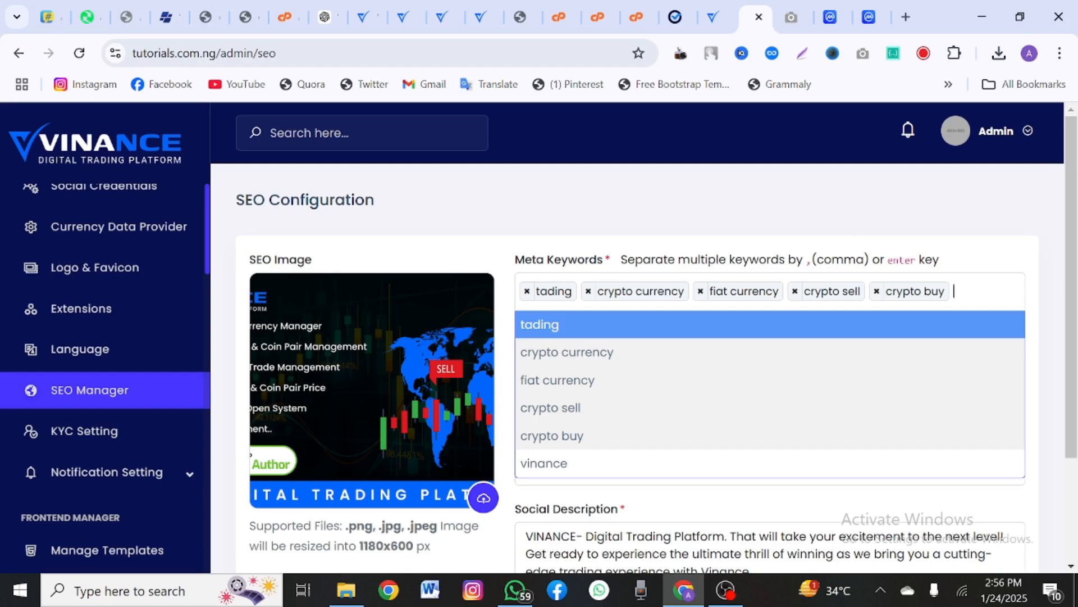
pyautogui.click(688, 245)
pyautogui.moveTo(587, 379); pyautogui.dragTo(821, 426)
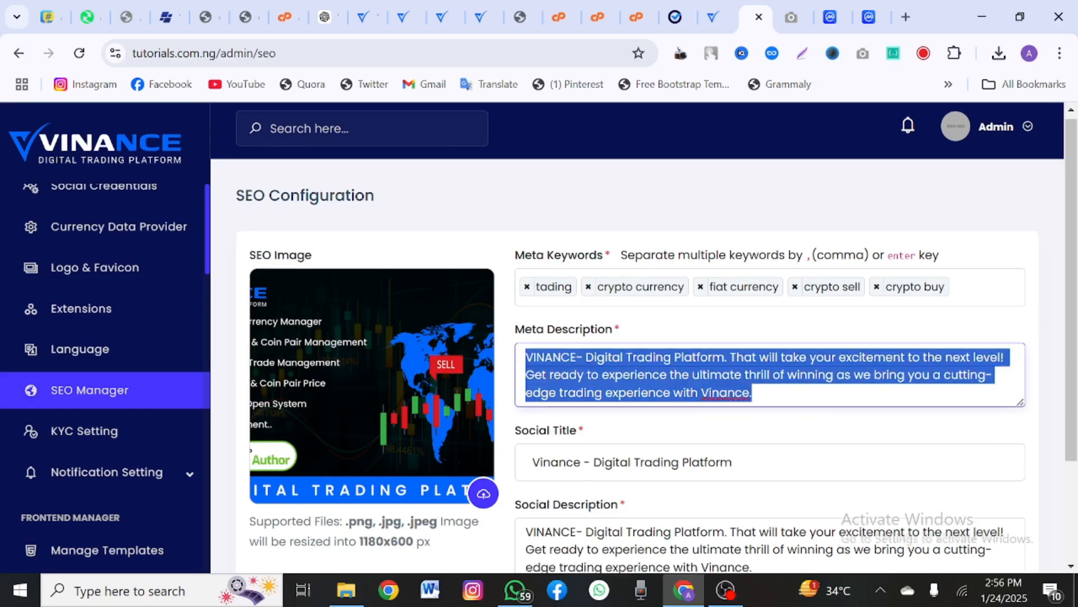
pyautogui.scroll(-1, 776, 414)
# Step: Review the Meta Description and Social Title fields, then go to the frontend Templates page
pyautogui.moveTo(747, 435); pyautogui.dragTo(548, 461)
pyautogui.scroll(-2, 548, 460)
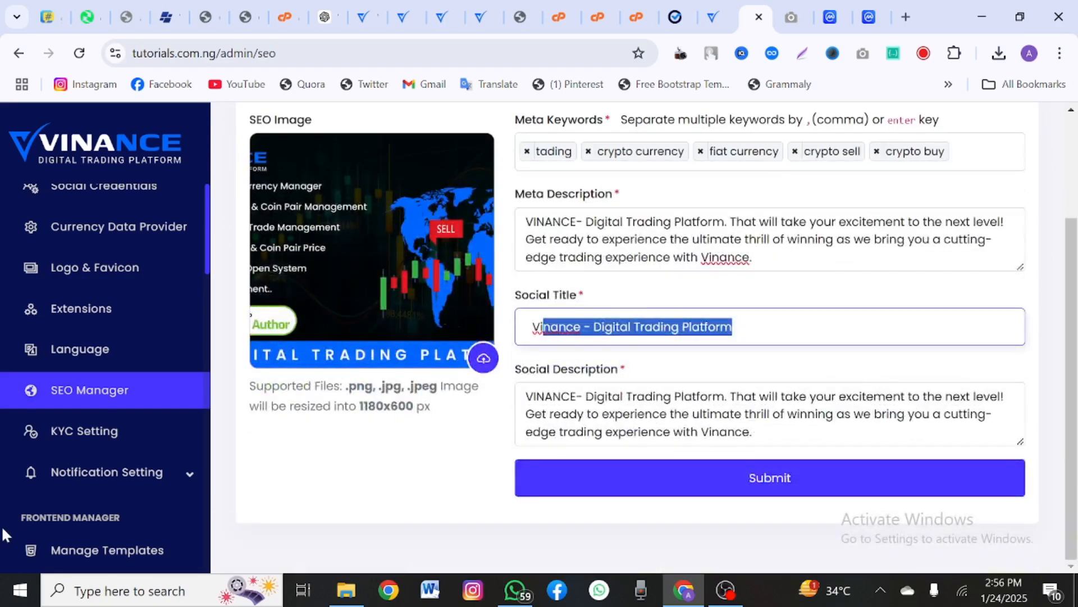
pyautogui.scroll(5, 5, 534)
pyautogui.scroll(-10, 4, 534)
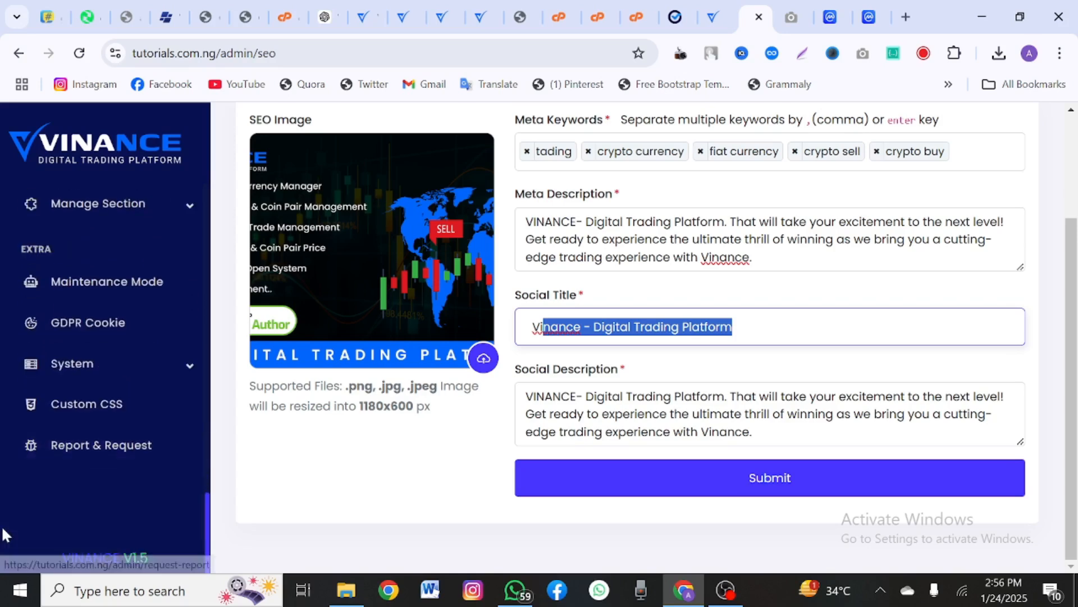
pyautogui.scroll(3, 19, 388)
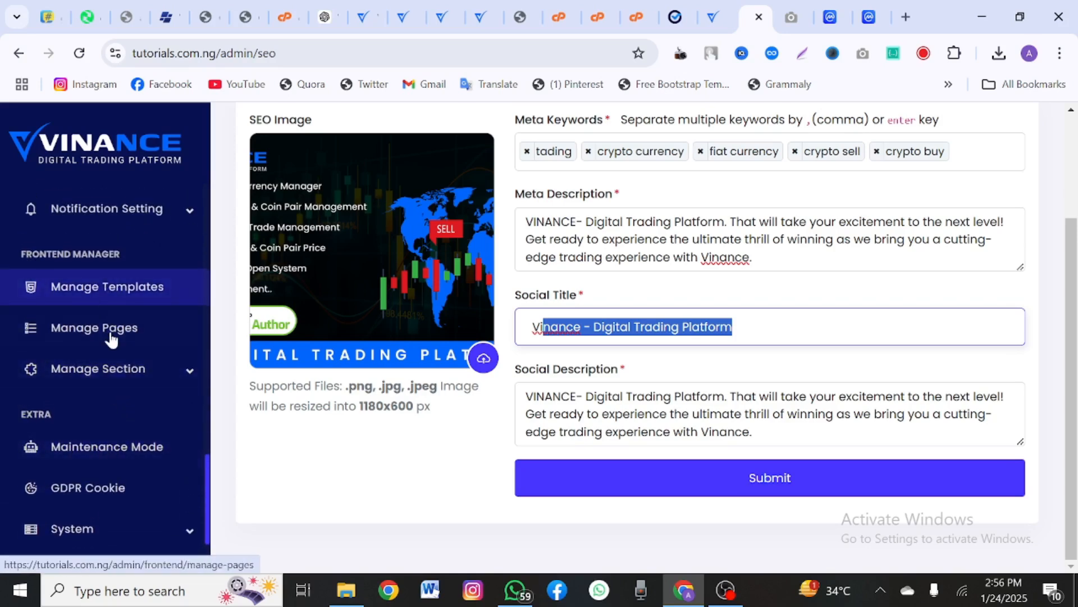
pyautogui.click(90, 292)
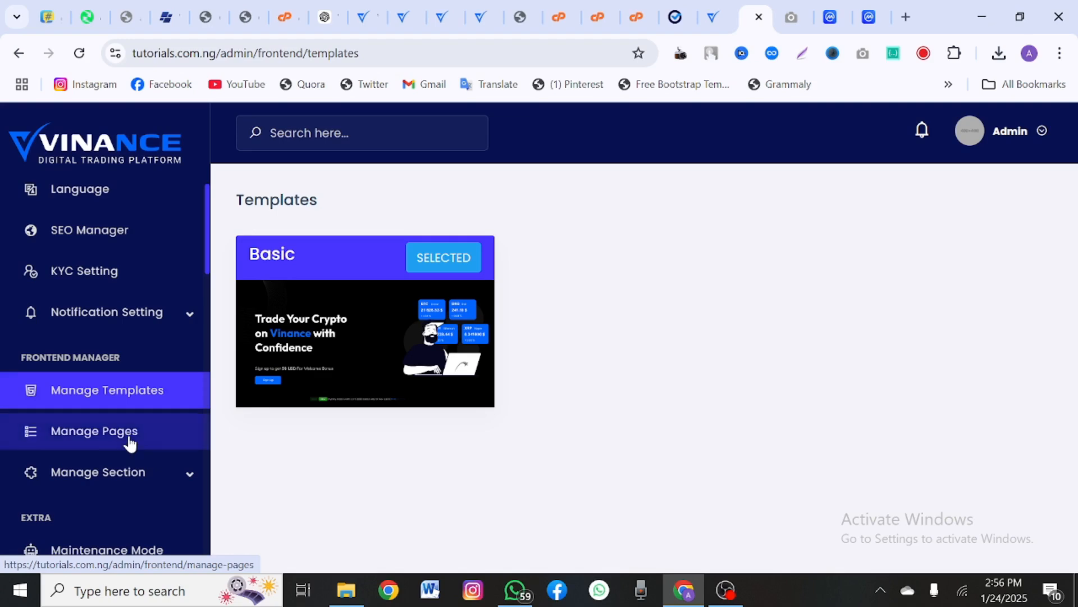
# Step: Look over the Templates page with the Basic template selected and expand Manage Section
pyautogui.scroll(10, 129, 437)
pyautogui.scroll(-15, 128, 437)
pyautogui.scroll(3, 129, 438)
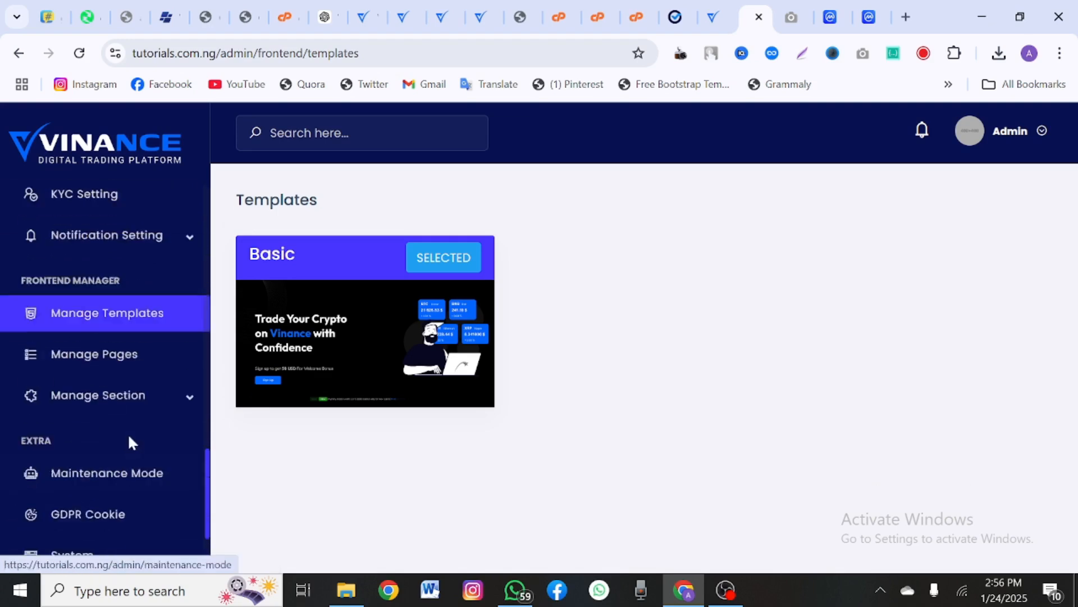
pyautogui.scroll(4, 129, 438)
pyautogui.scroll(-1, 98, 404)
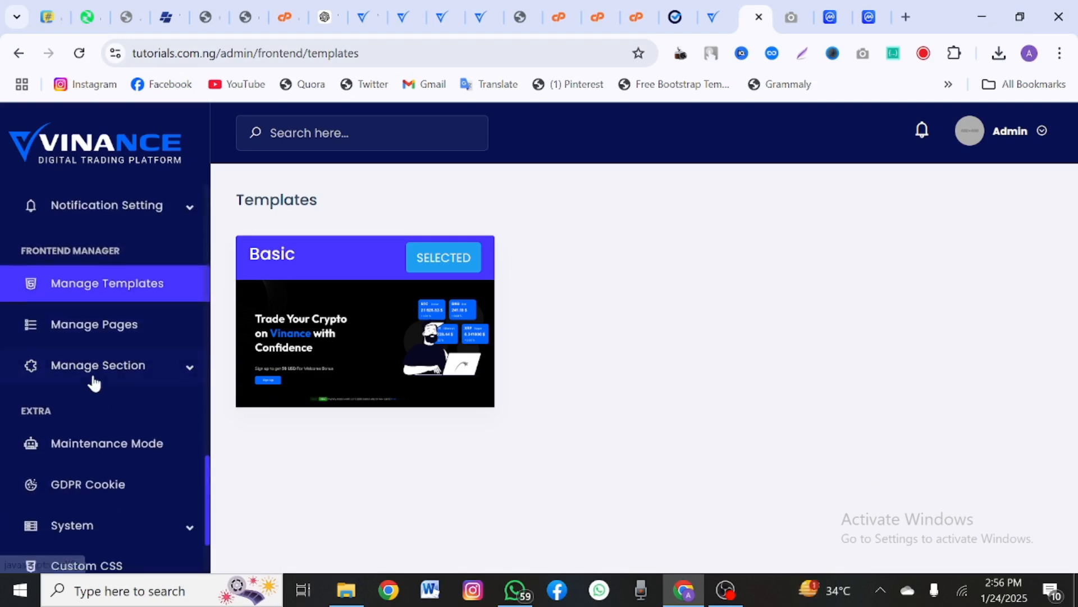
pyautogui.click(96, 367)
# Step: Expand the Notification Setting options in the admin sidebar
pyautogui.scroll(-4, 96, 368)
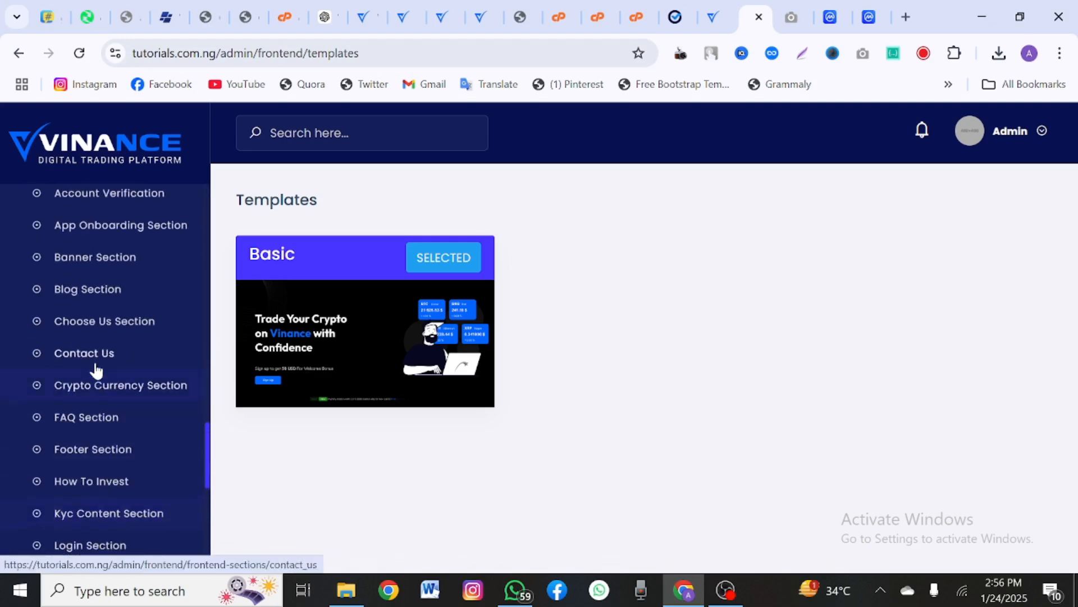
pyautogui.scroll(8, 95, 368)
pyautogui.scroll(3, 96, 373)
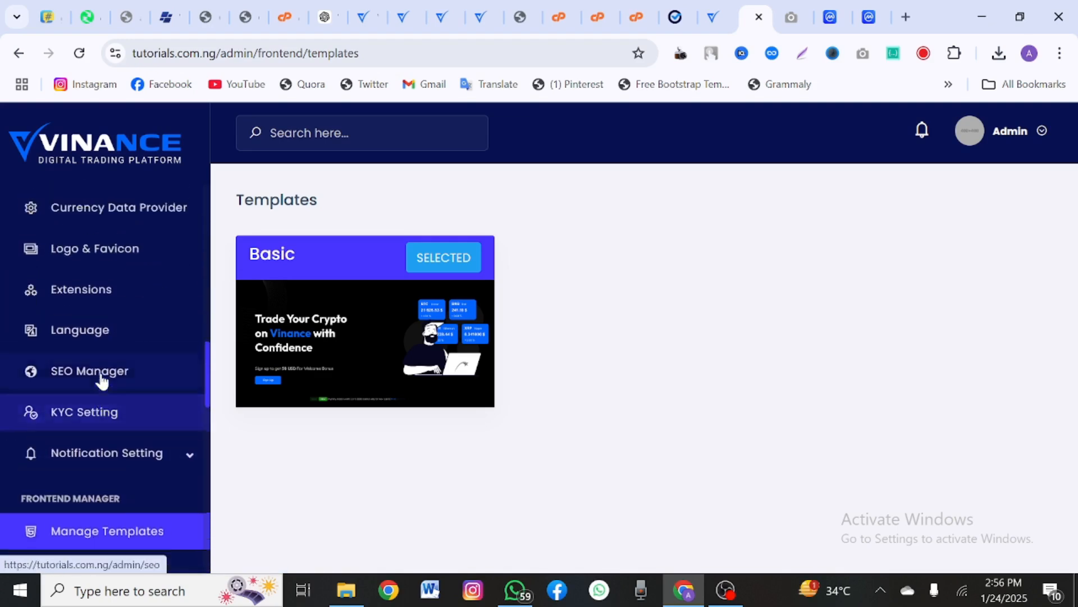
pyautogui.scroll(-3, 98, 387)
pyautogui.scroll(-1, 98, 404)
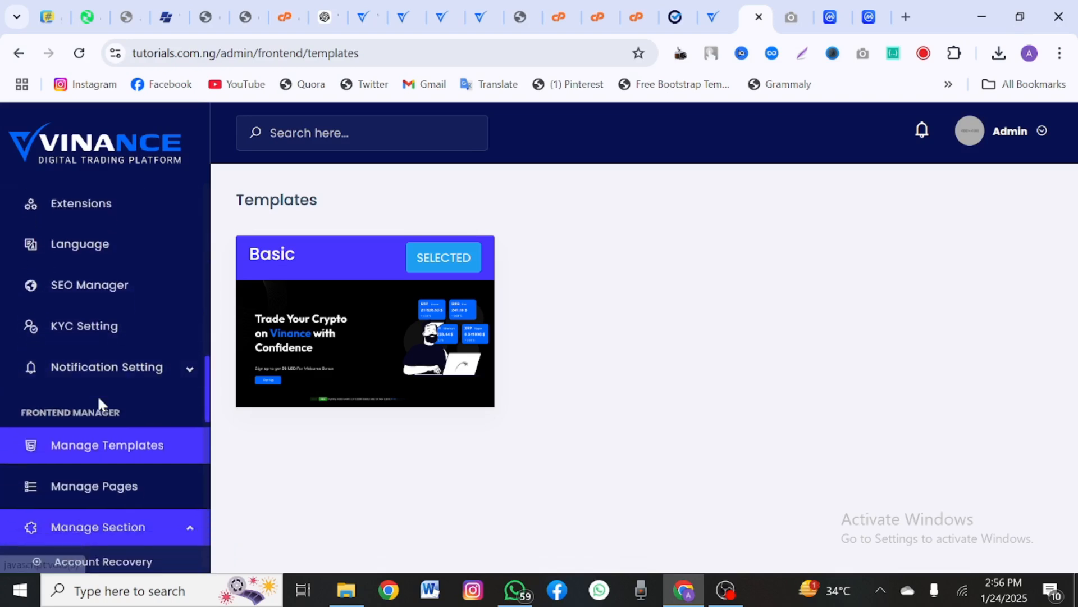
pyautogui.click(87, 381)
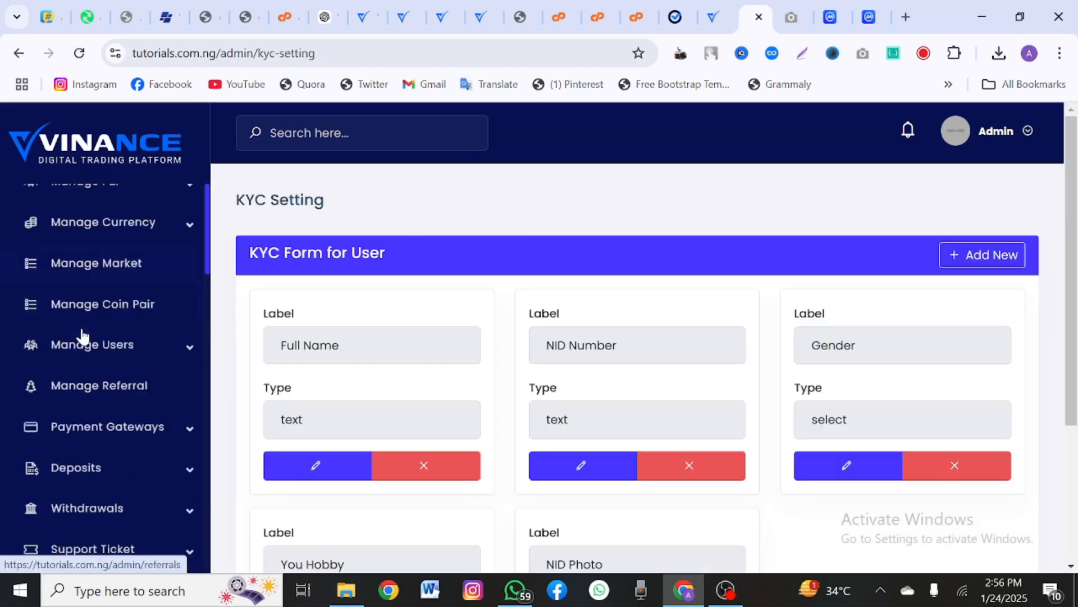
# Step: Dismiss the Cron Job setup notice on the dashboard and scroll through the overview
pyautogui.scroll(-2, 314, 356)
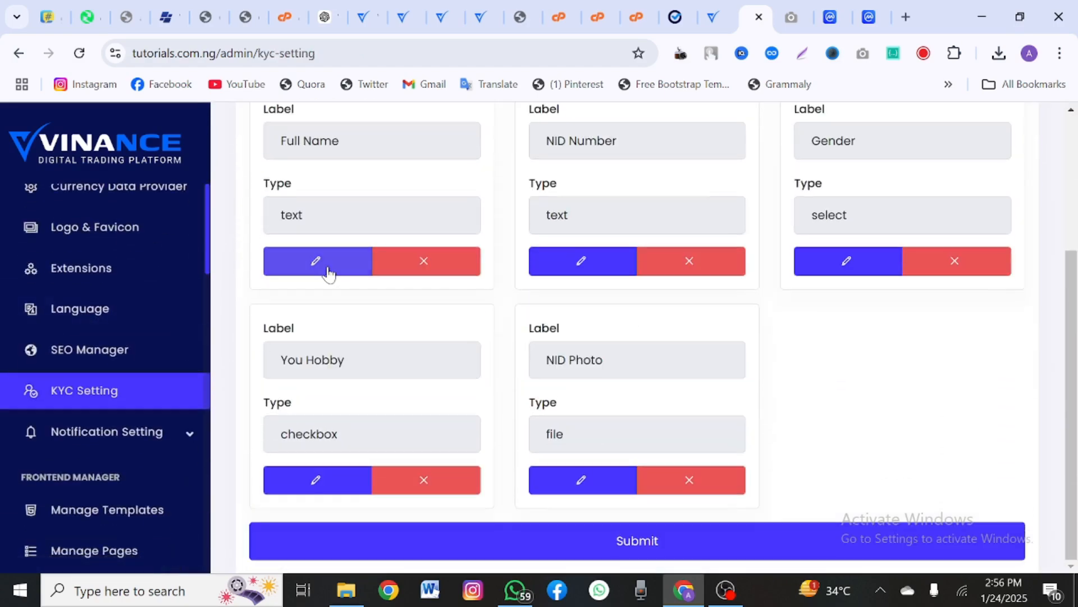
pyautogui.scroll(4, 328, 272)
pyautogui.scroll(8, 68, 247)
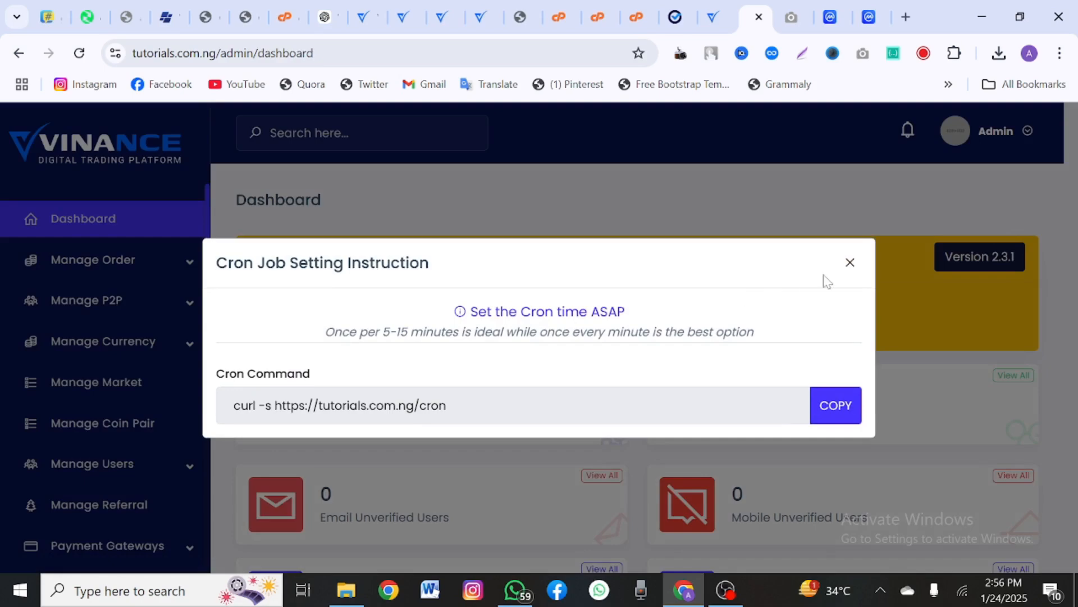
pyautogui.click(854, 269)
pyautogui.scroll(-15, 767, 378)
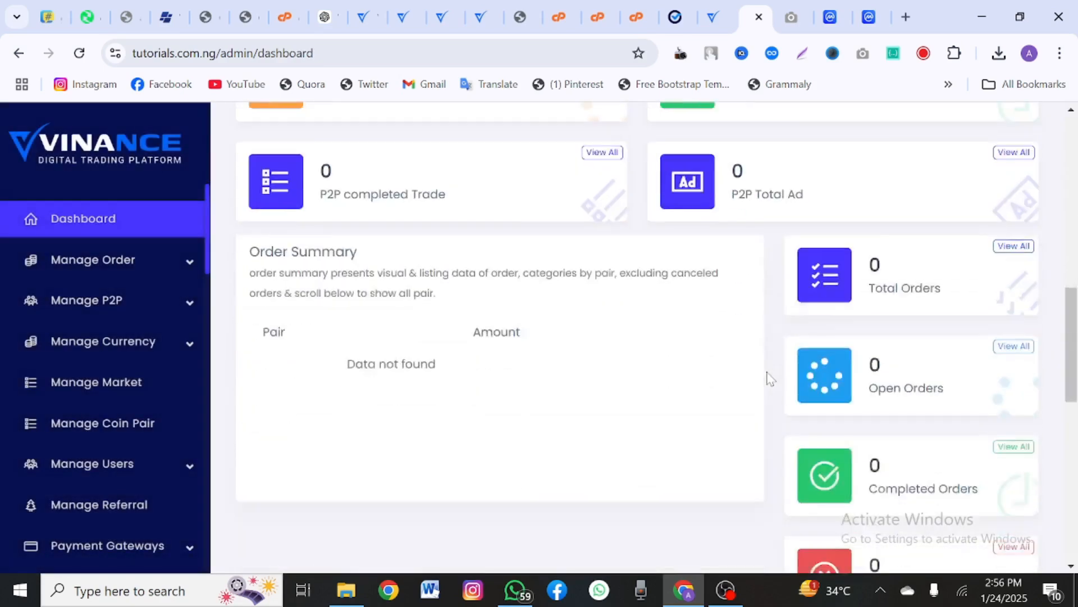
pyautogui.scroll(-5, 768, 378)
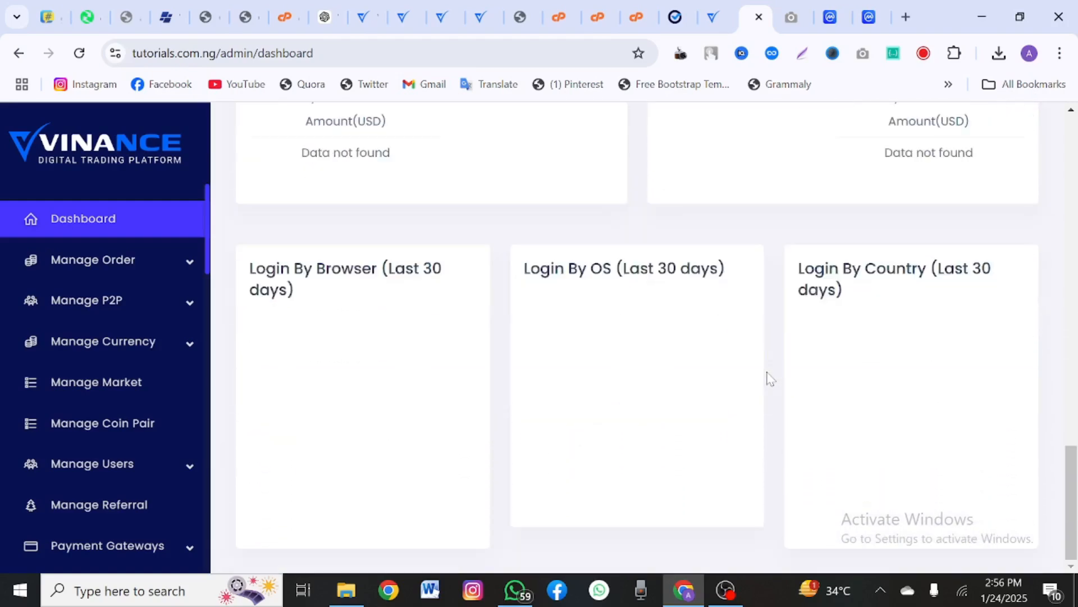